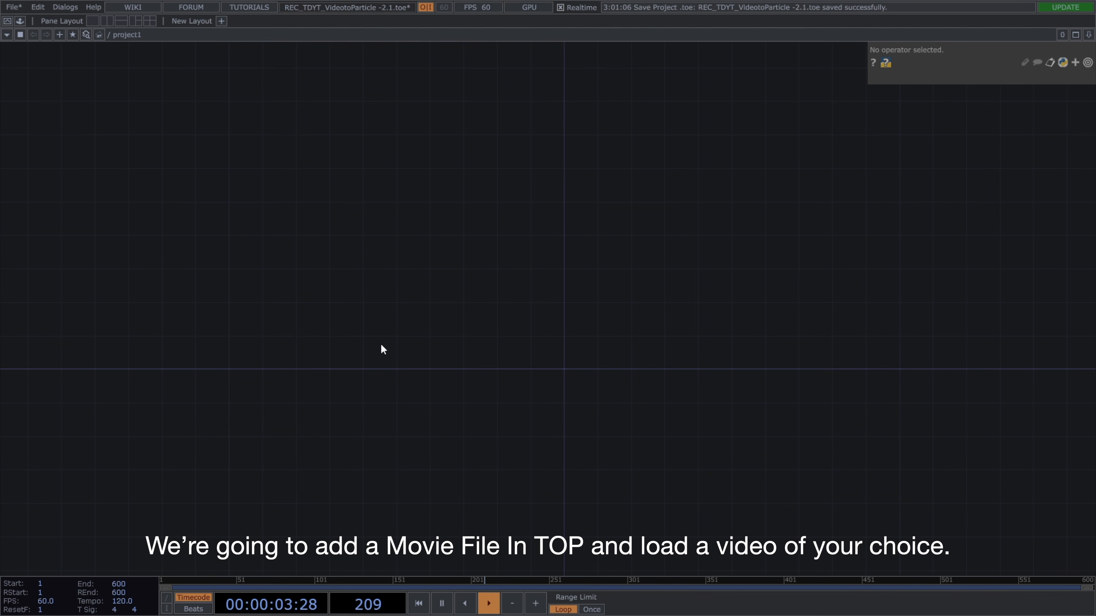
Add a Movie File In TOP to the empty network and load a dancer video file into it.
key(Tab)
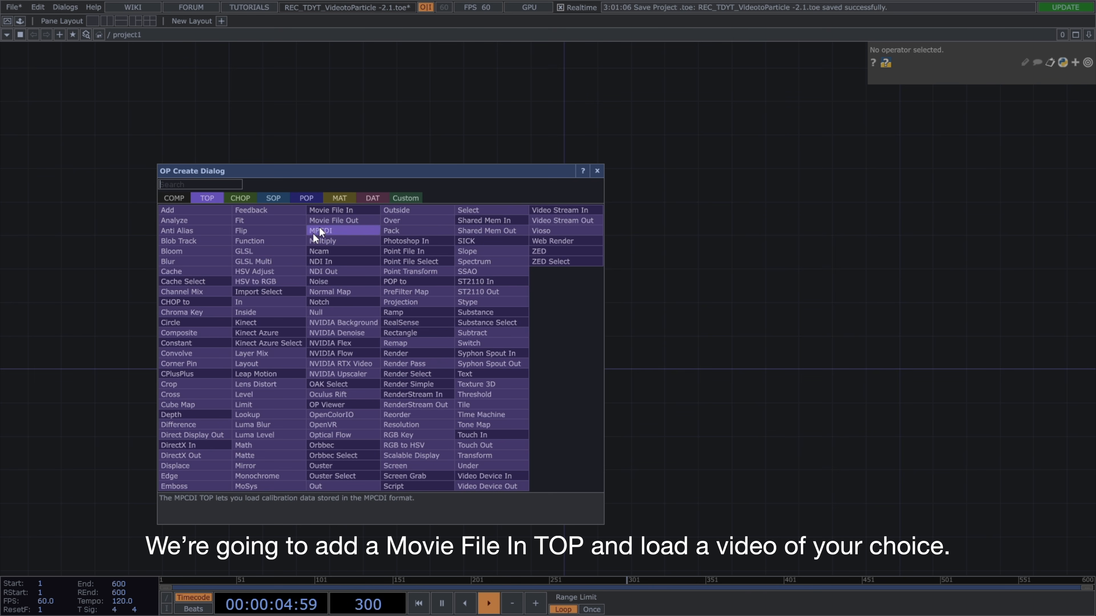
click(332, 211)
click(308, 366)
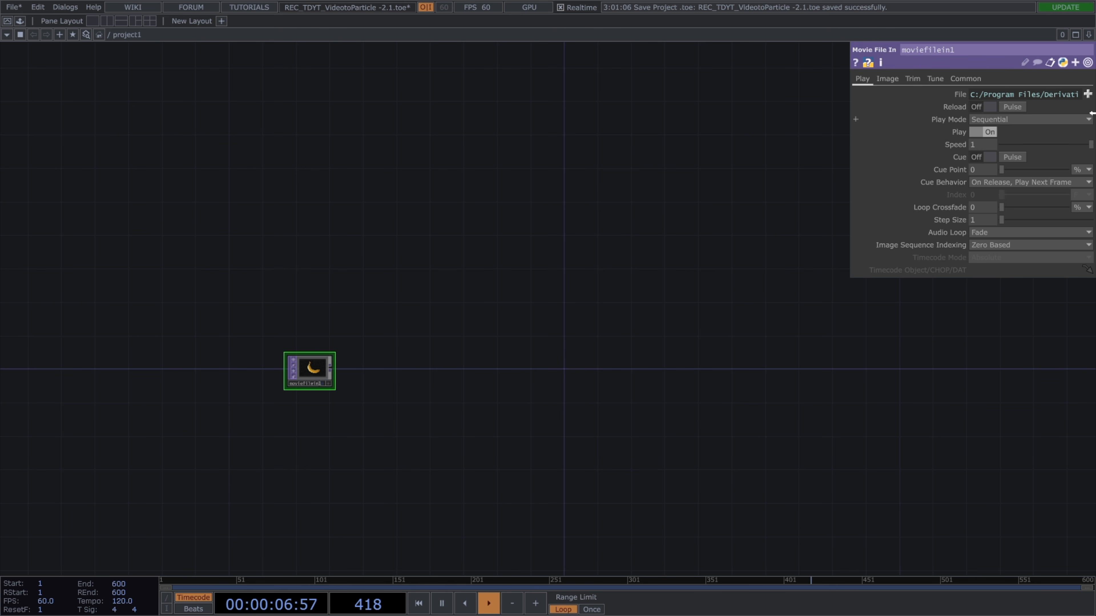
click(1088, 95)
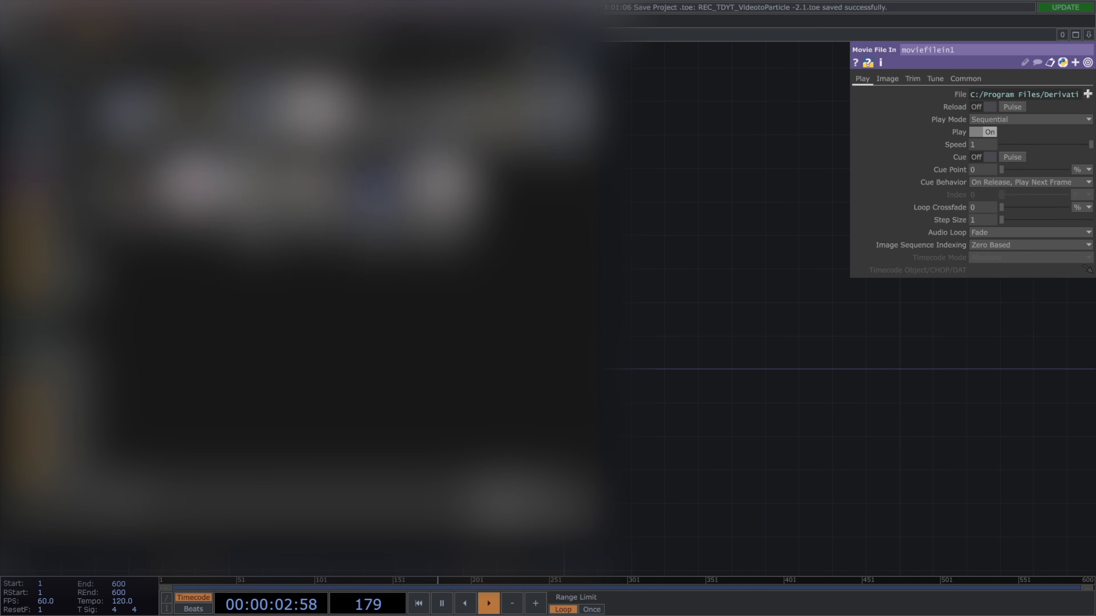
double_click(373, 190)
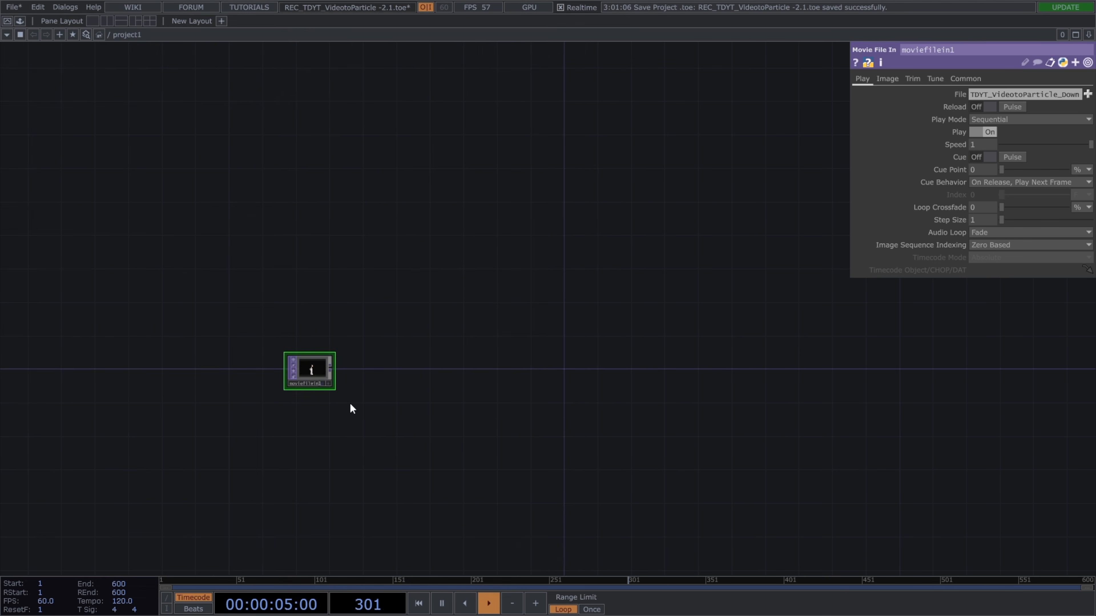
Add a Fit TOP connected to the output of the Movie File In TOP.
scroll(348, 404, up, 5)
drag(328, 374, 363, 344)
scroll(345, 331, up, 3)
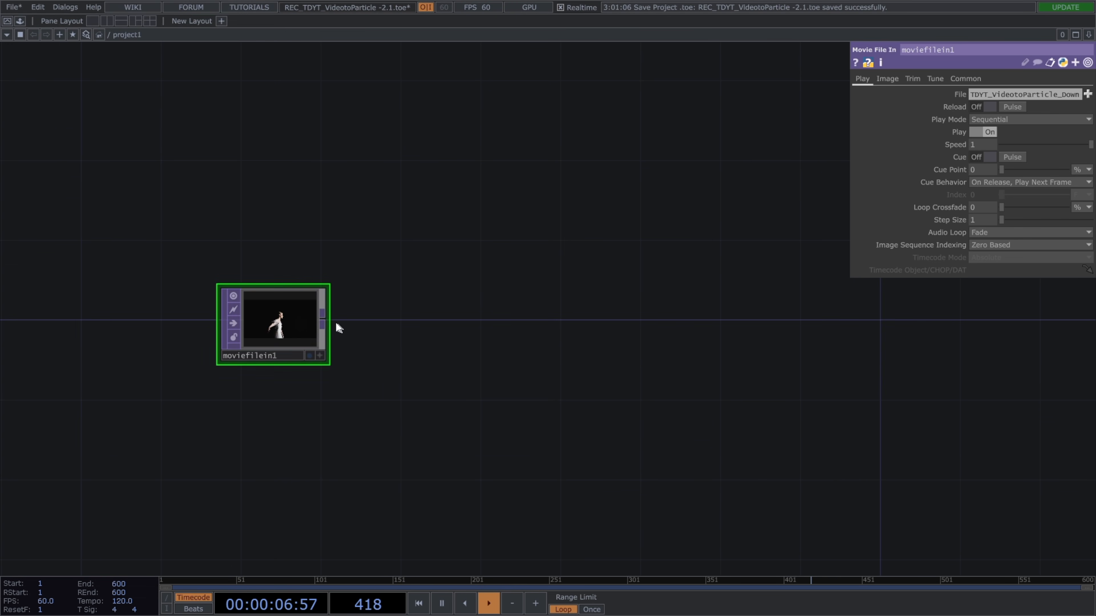
click(326, 319)
key(Tab)
text(fit)
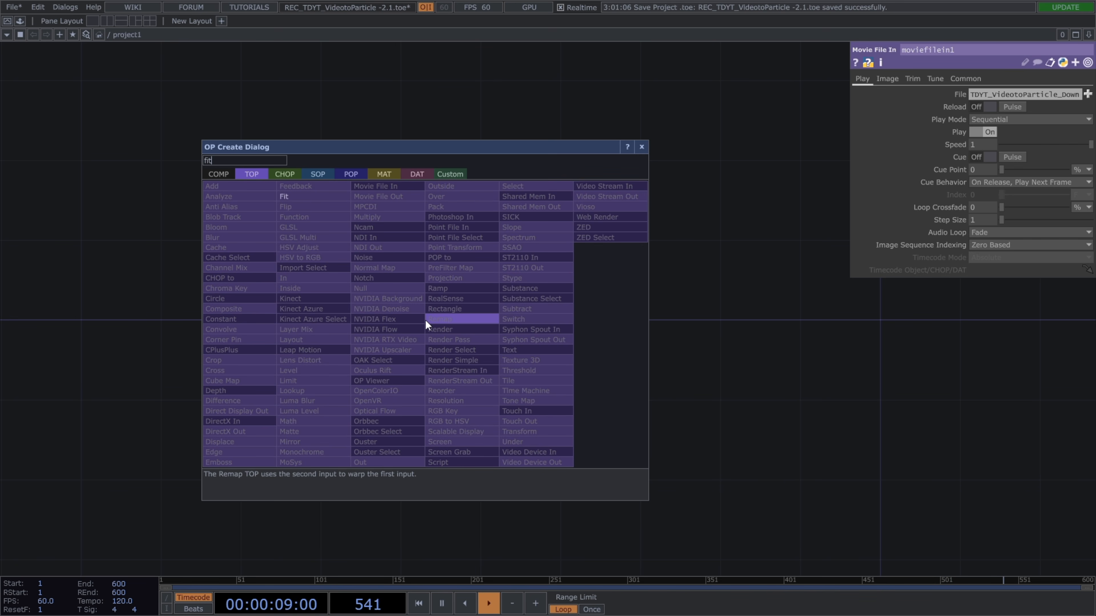
click(348, 197)
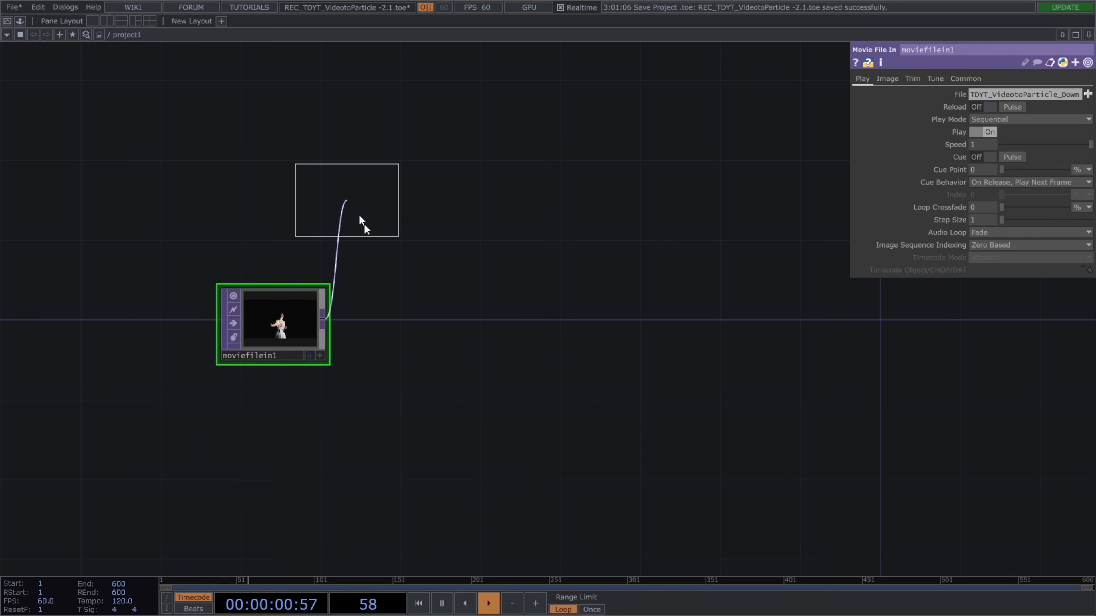
click(414, 328)
Set the Fit TOP's fit mode to Fill and its resolution to 1280 x 720.
click(962, 95)
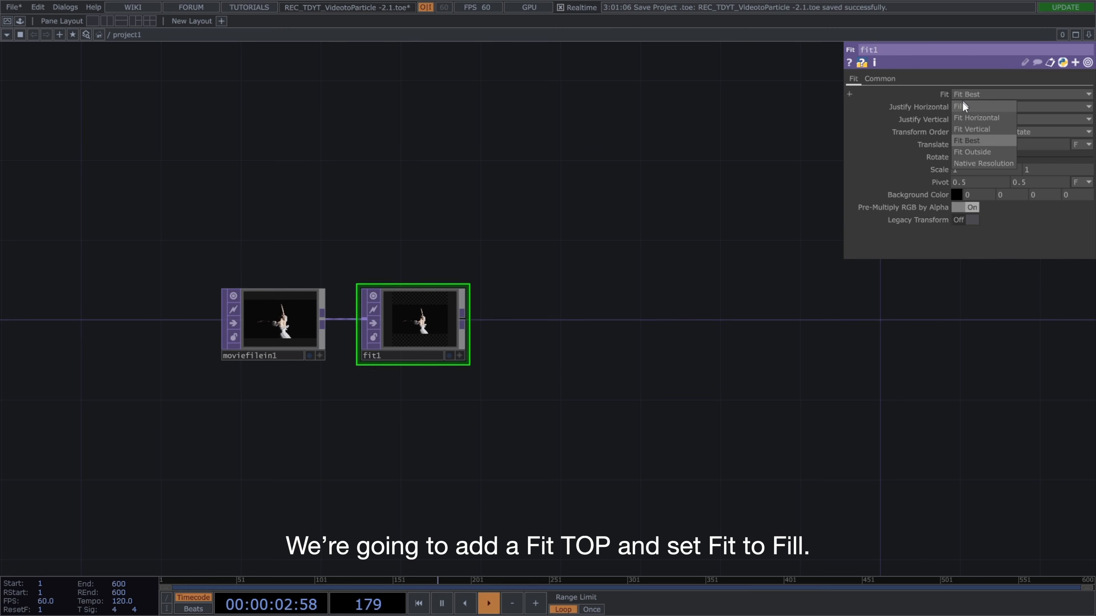
click(962, 105)
click(880, 78)
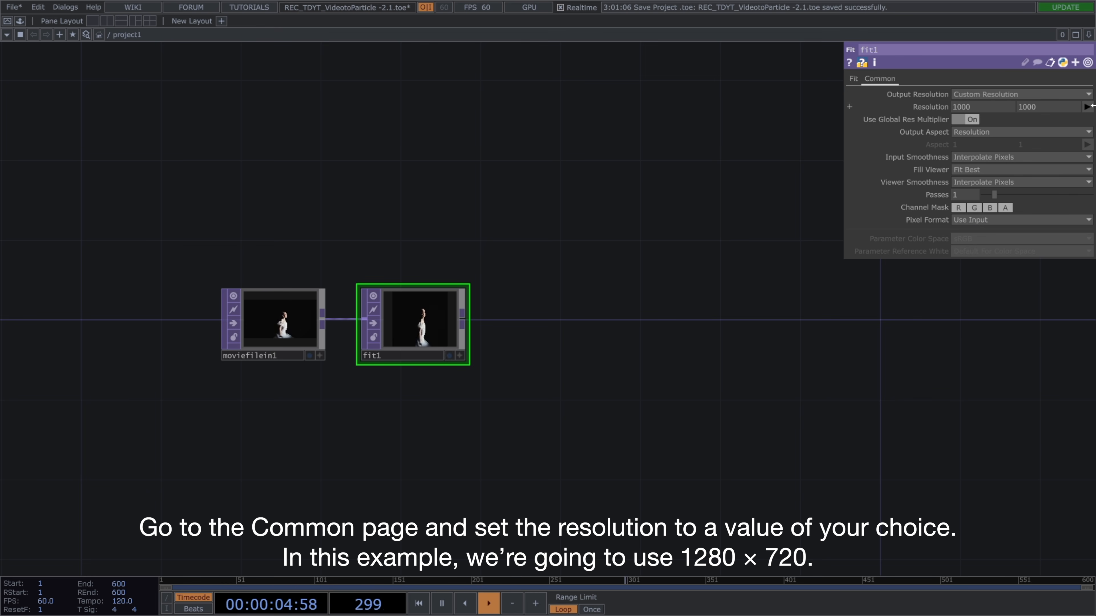
click(1087, 107)
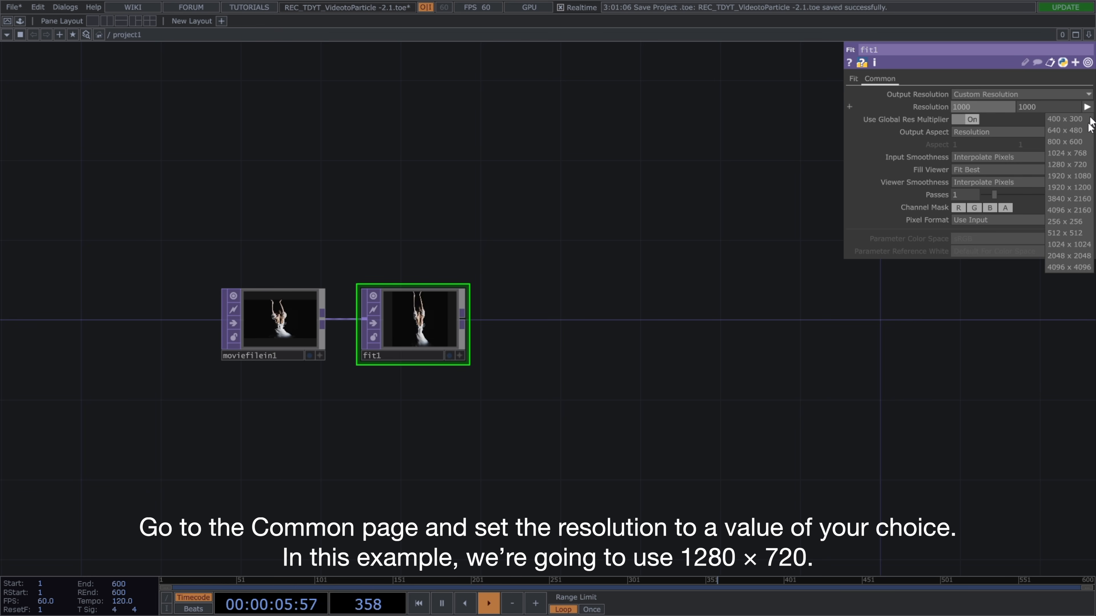
click(1081, 172)
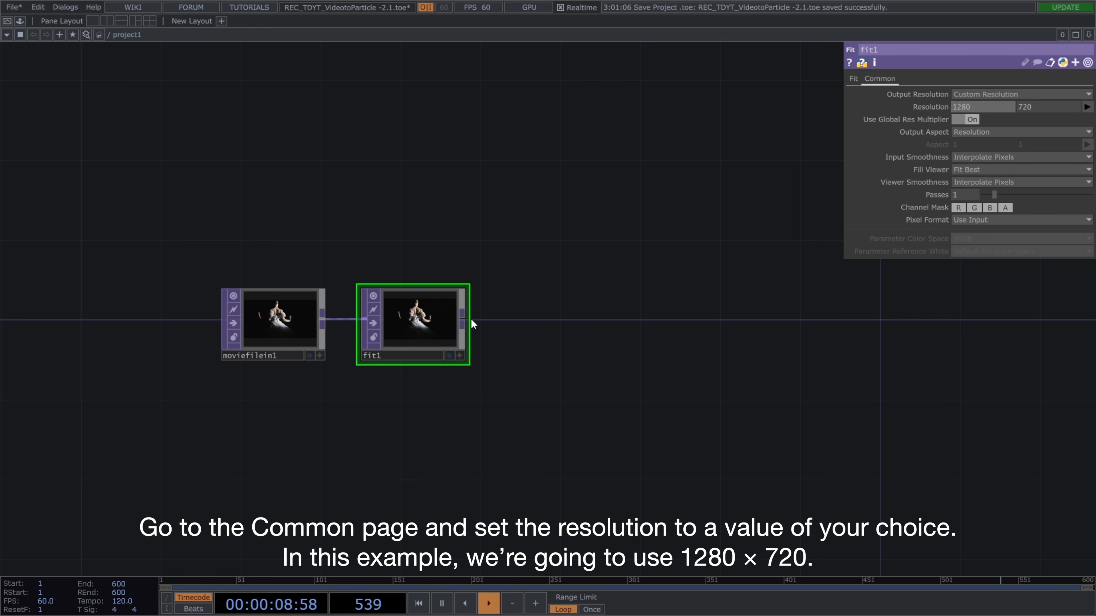
Add a Null TOP connected after the Fit TOP and rename it source.
right_click(463, 317)
text(null)
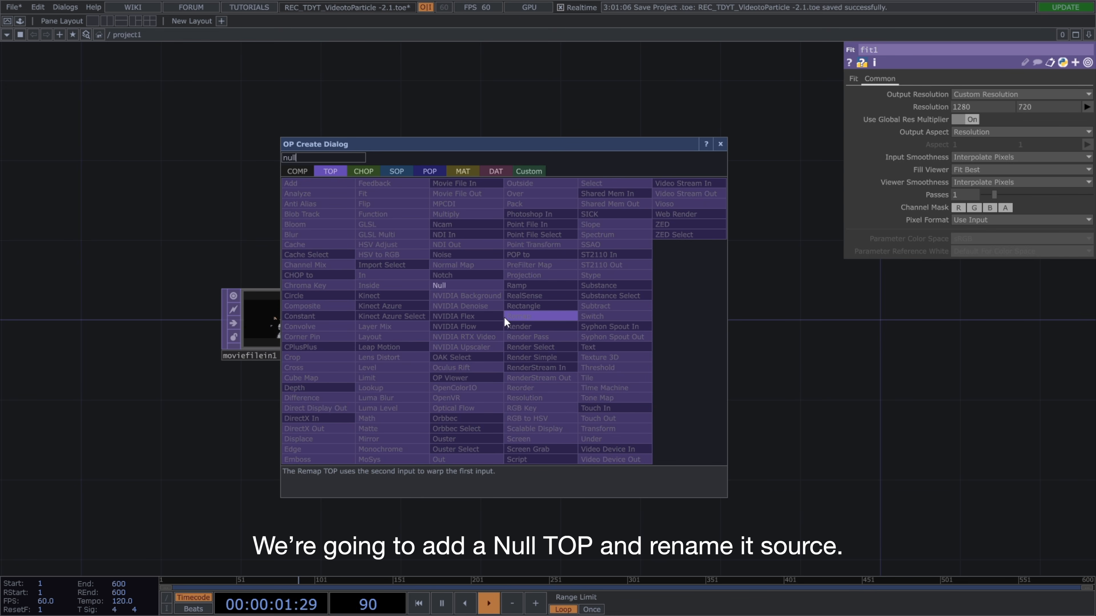
key(Return)
click(541, 353)
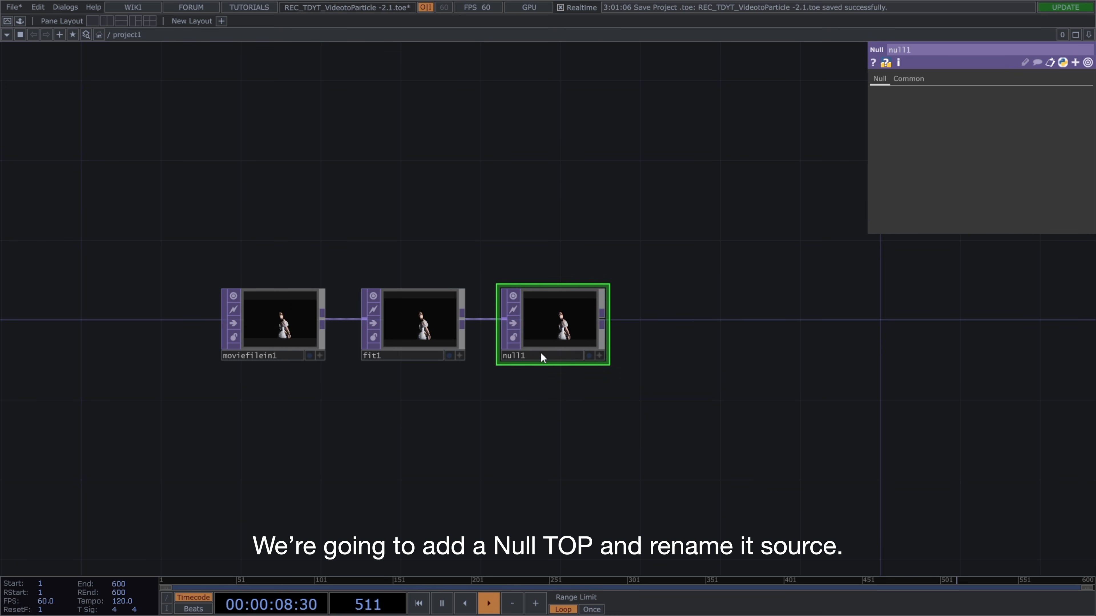
click(540, 353)
text(source)
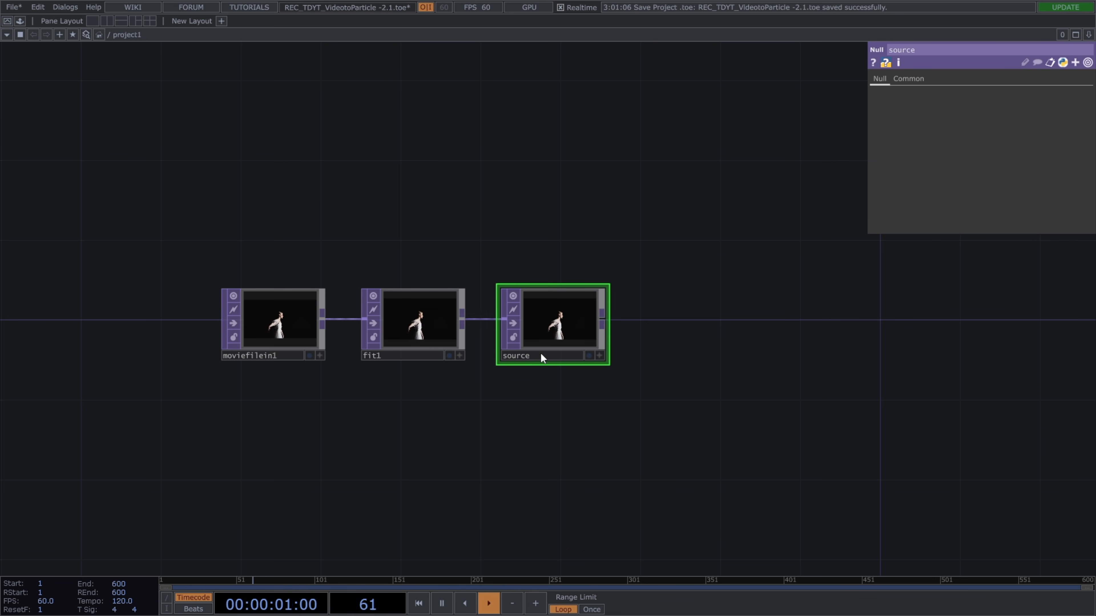
key(Return)
Add a TOP to POP that takes the source Null as input and place it up and to the right of source.
drag(682, 321, 572, 369)
scroll(571, 368, down, 3)
click(609, 345)
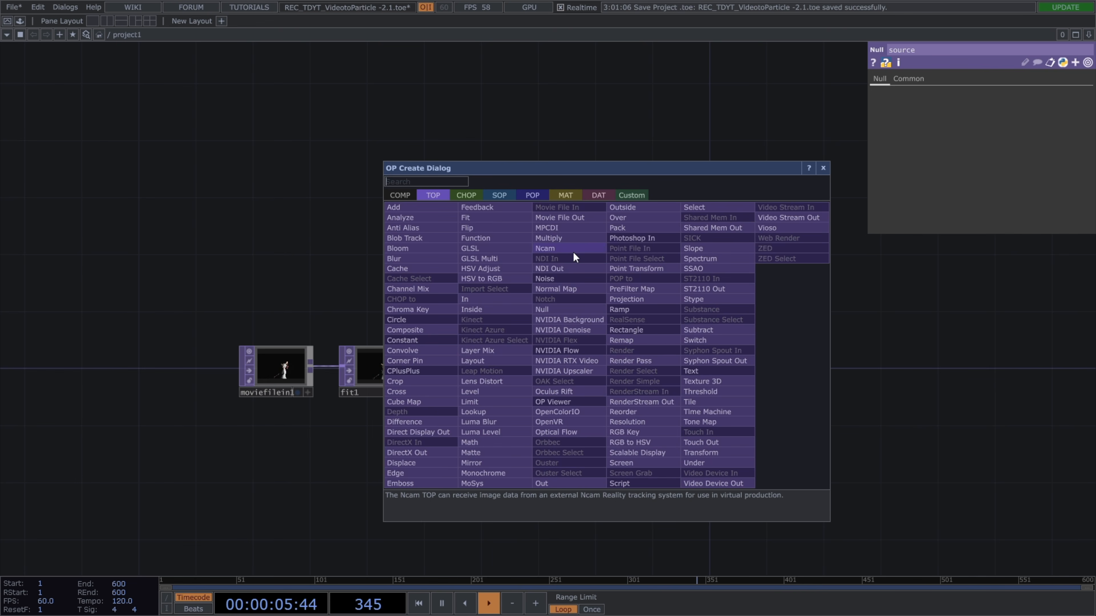
click(541, 195)
click(443, 259)
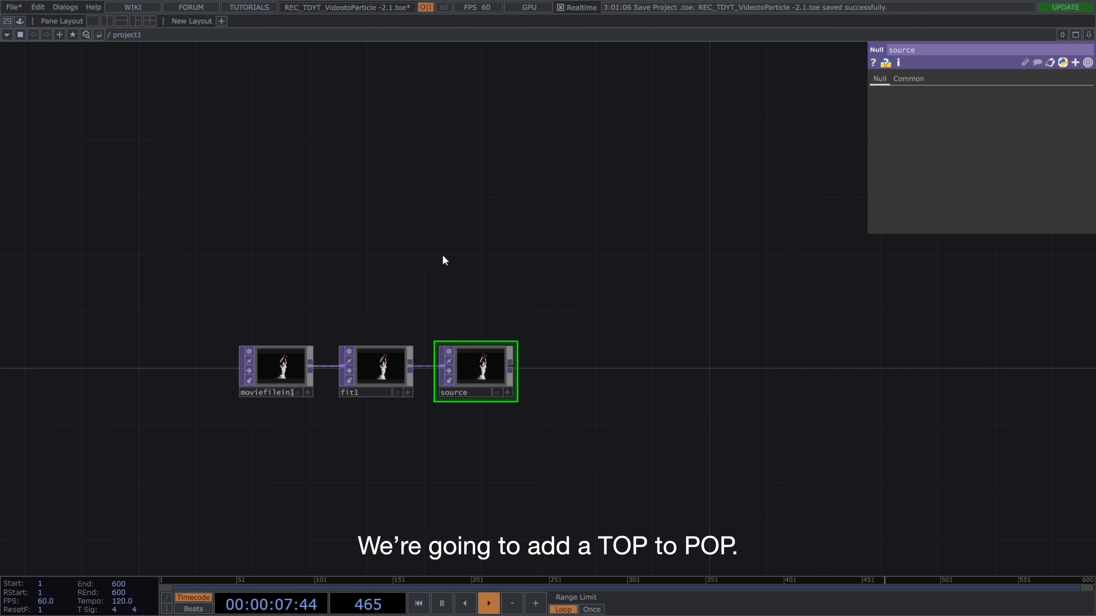
click(620, 285)
scroll(638, 298, up, 2)
scroll(637, 298, up, 1)
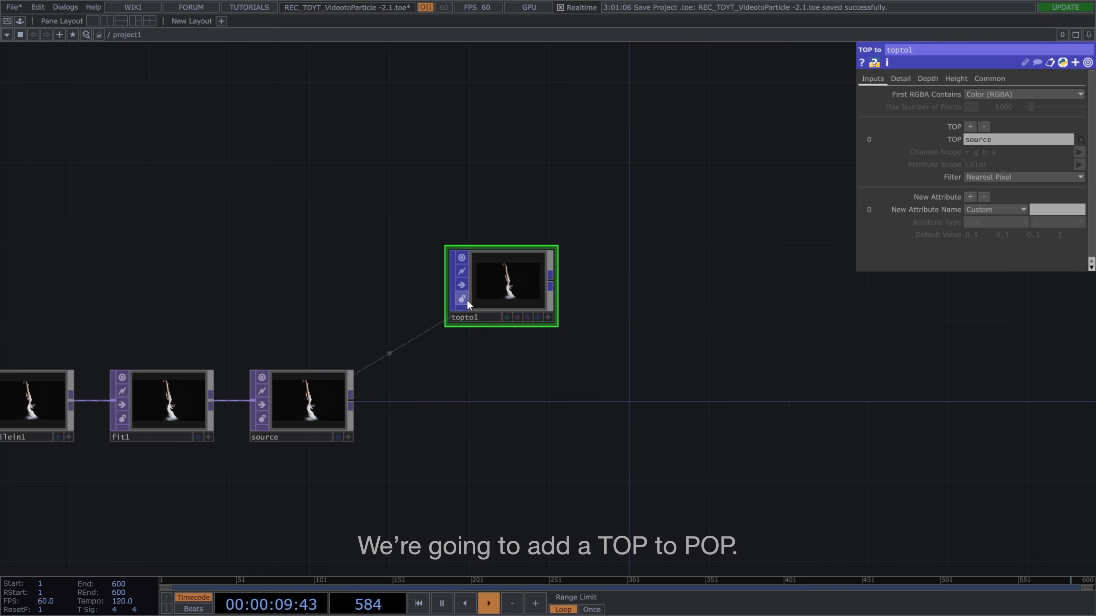
drag(496, 301, 519, 300)
Add a Null POP connected to the TOP to POP, leaving a wide gap between the two.
click(575, 280)
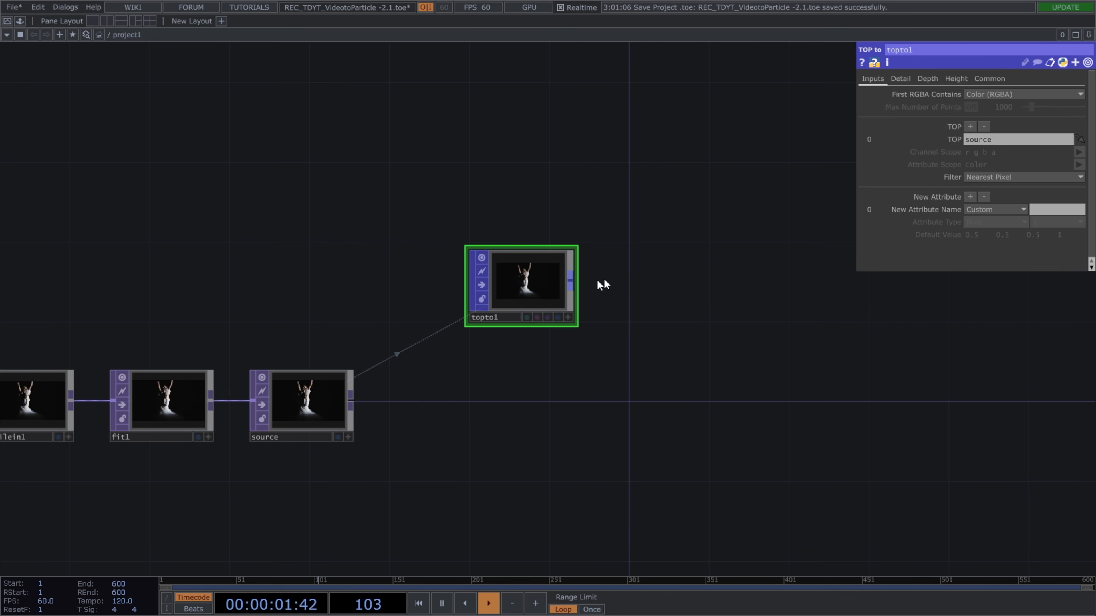
click(614, 278)
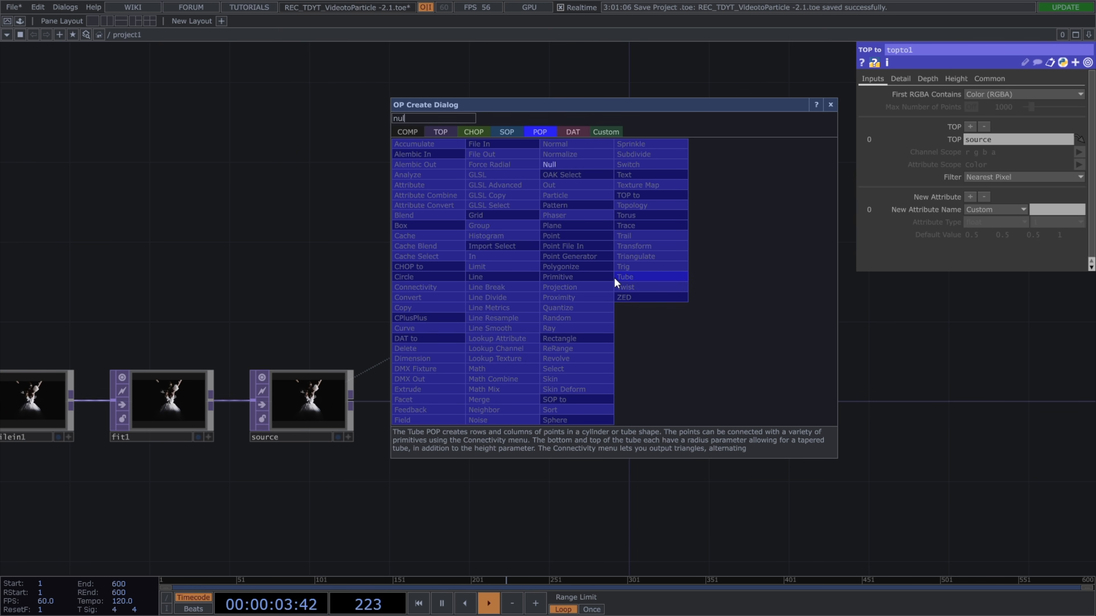
click(590, 165)
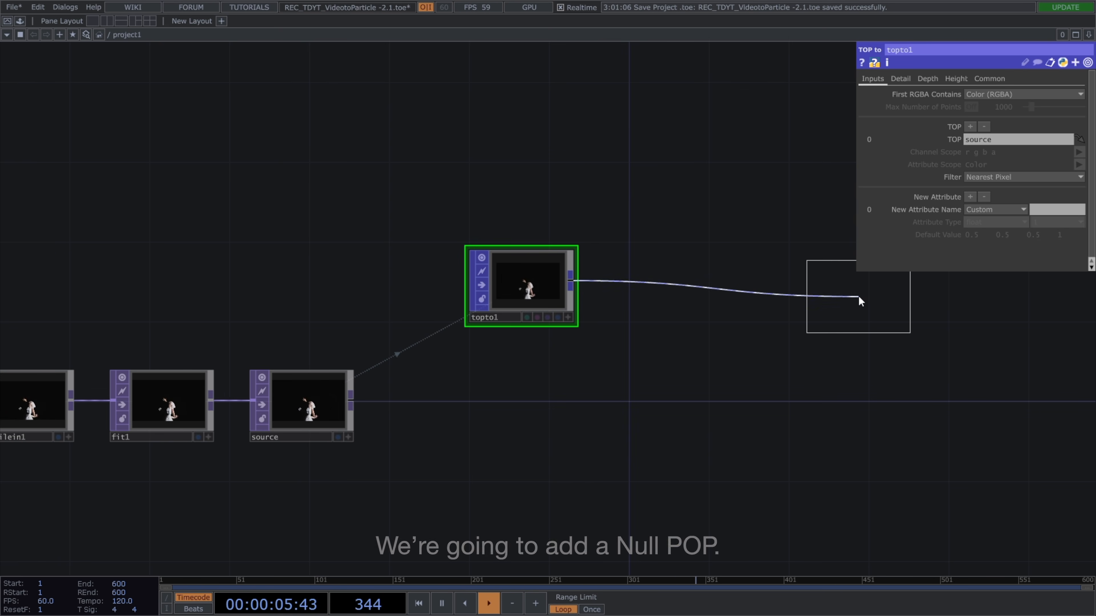
click(858, 295)
Add a Geometry COMP connected to the output of the Null POP.
drag(709, 338, 415, 343)
scroll(661, 312, down, 2)
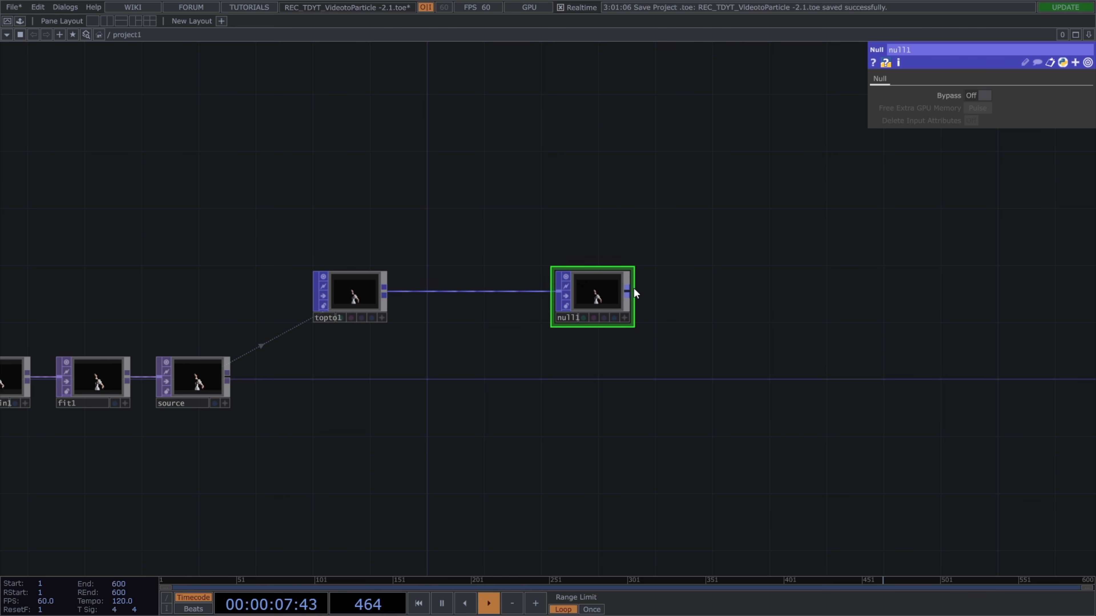
click(696, 302)
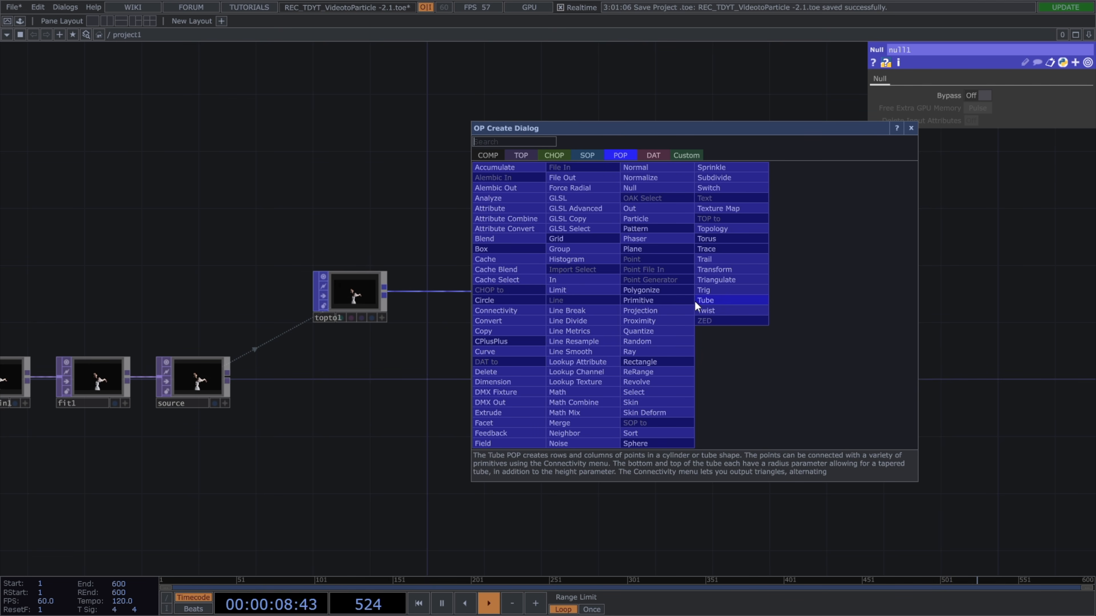
click(493, 156)
click(490, 259)
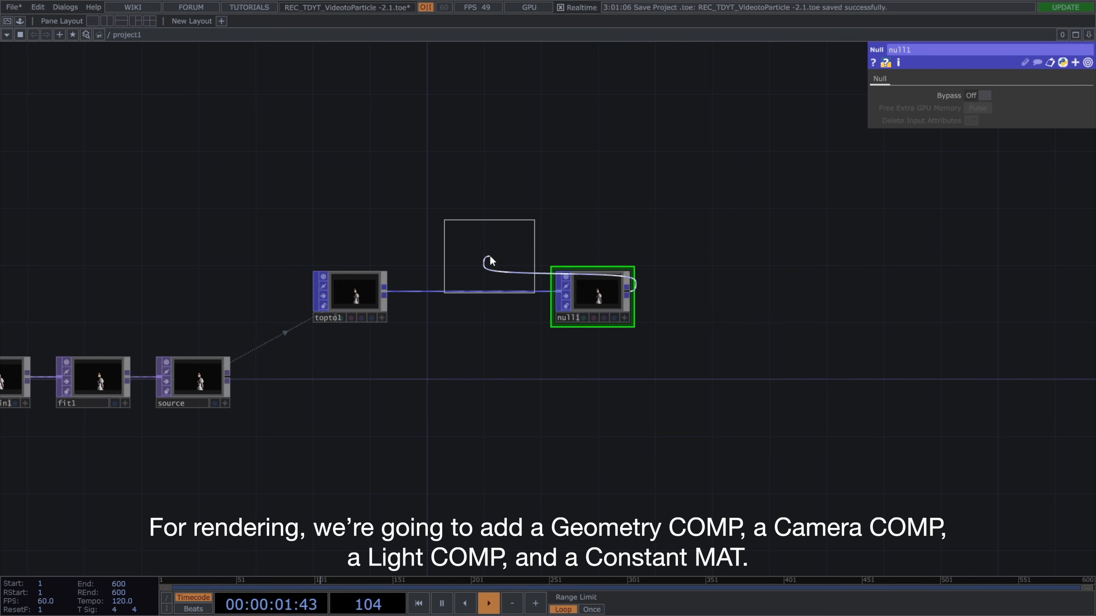
click(694, 281)
Add a Camera COMP above the Geometry COMP and a Light COMP beside the camera.
key(Tab)
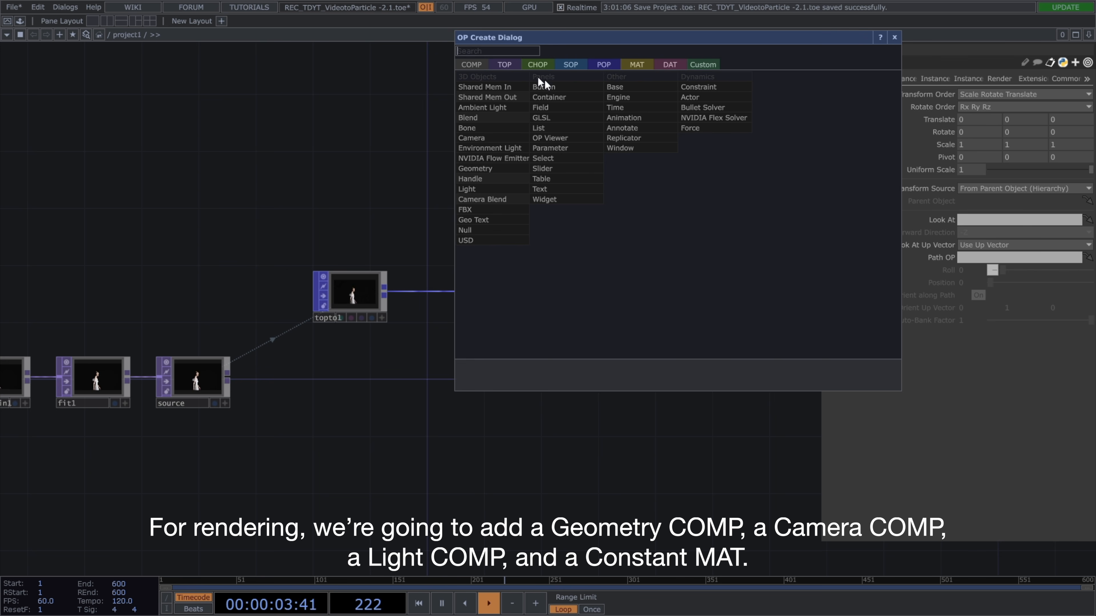
click(514, 136)
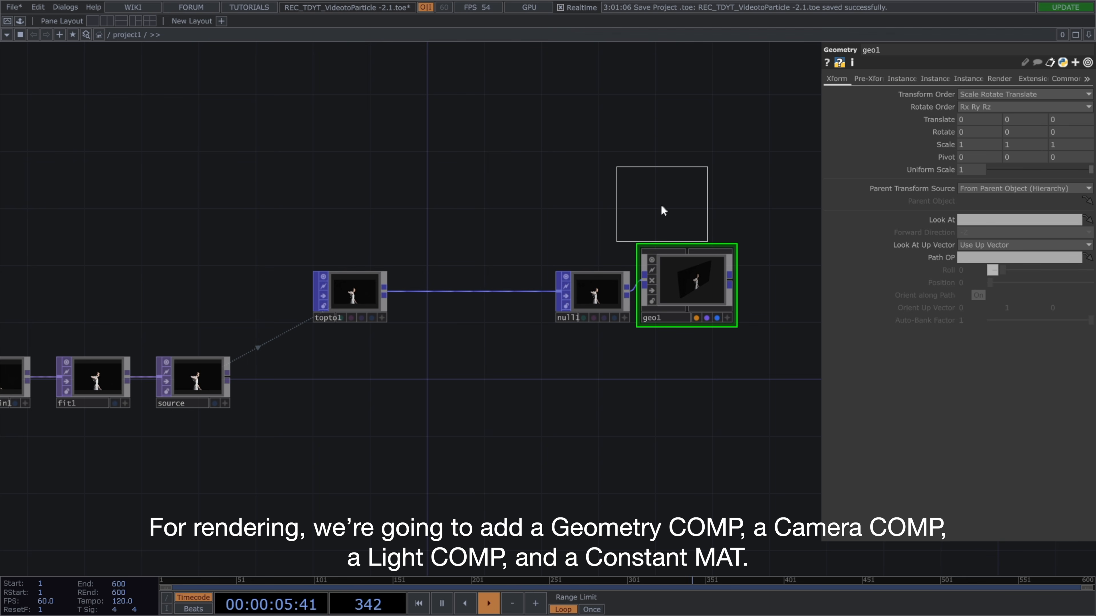
click(683, 191)
key(Tab)
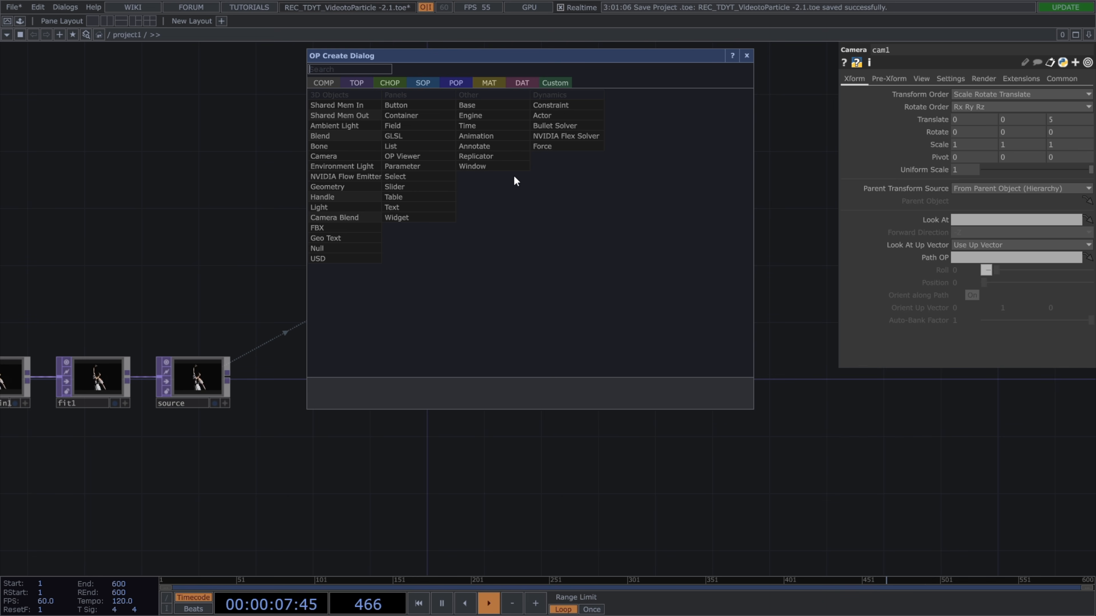
click(361, 204)
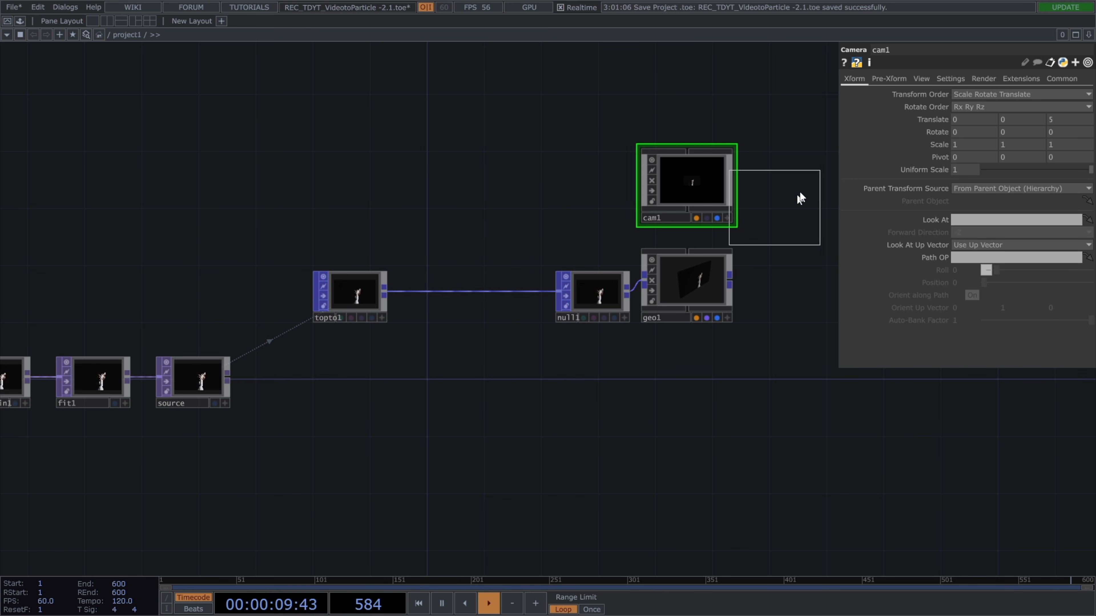
click(797, 191)
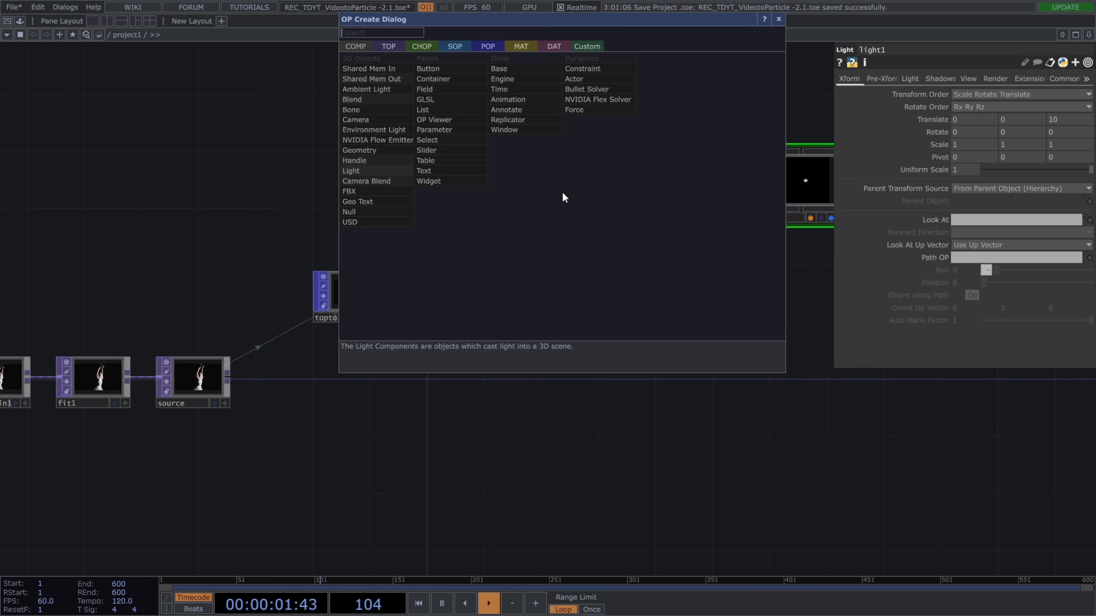
Add a Constant MAT beside the Camera COMP and assign it to the Geometry COMP as its material.
key(Tab)
click(532, 46)
click(409, 61)
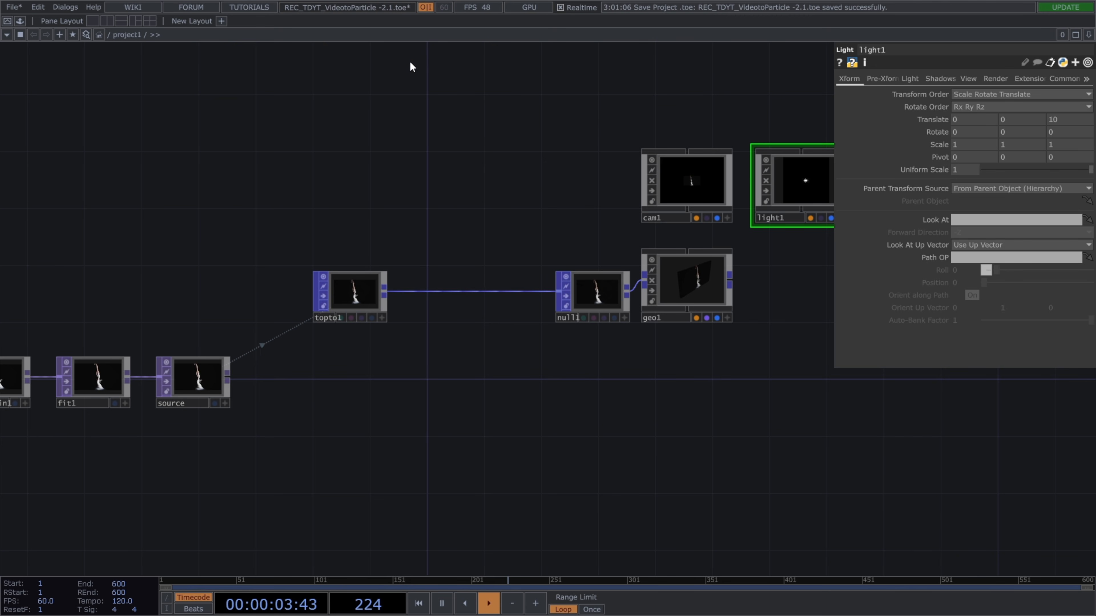
click(590, 188)
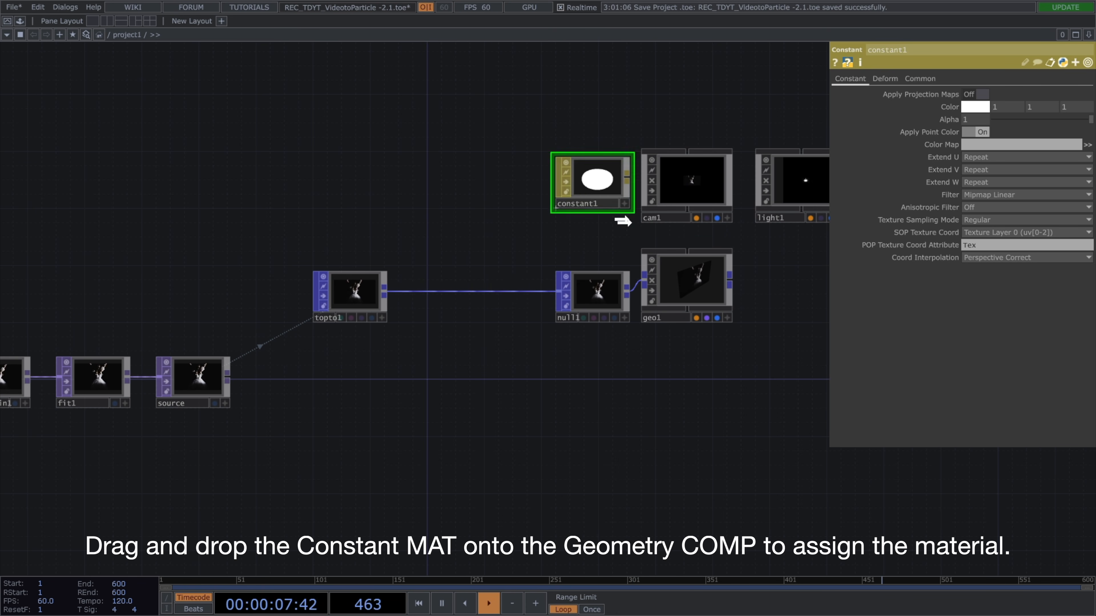
Add a Render TOP next to the Geometry COMP and display its output in the network background.
key(Tab)
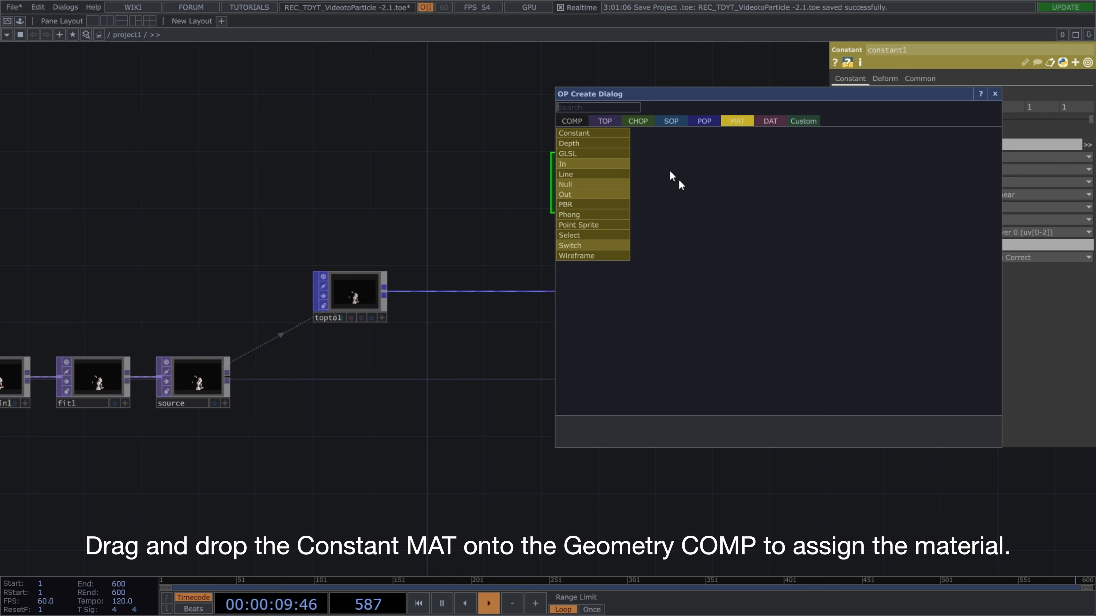
click(605, 121)
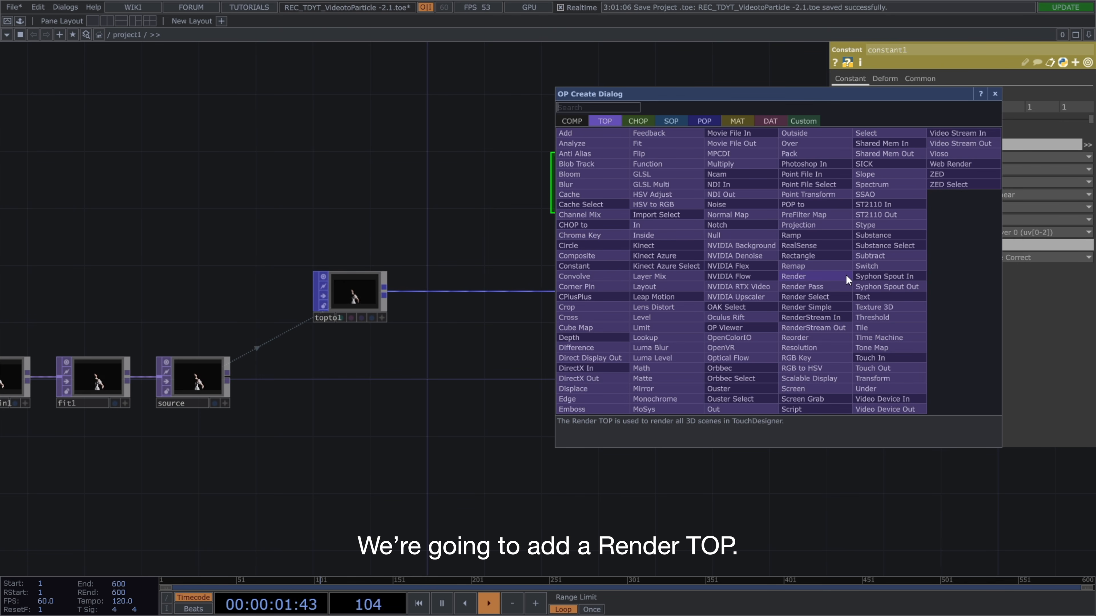
click(833, 275)
click(809, 277)
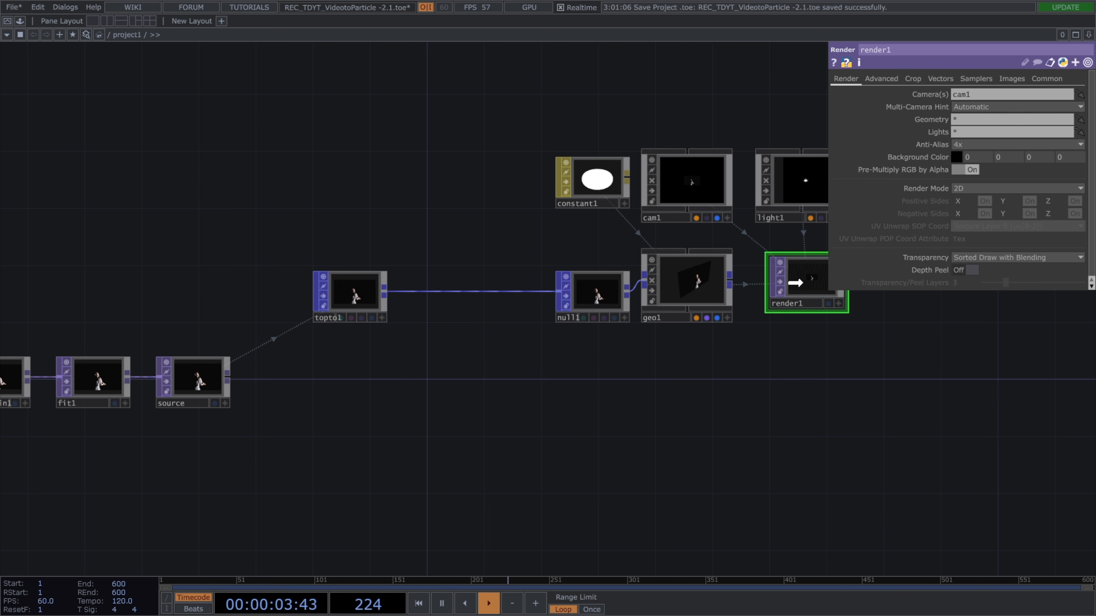
click(804, 289)
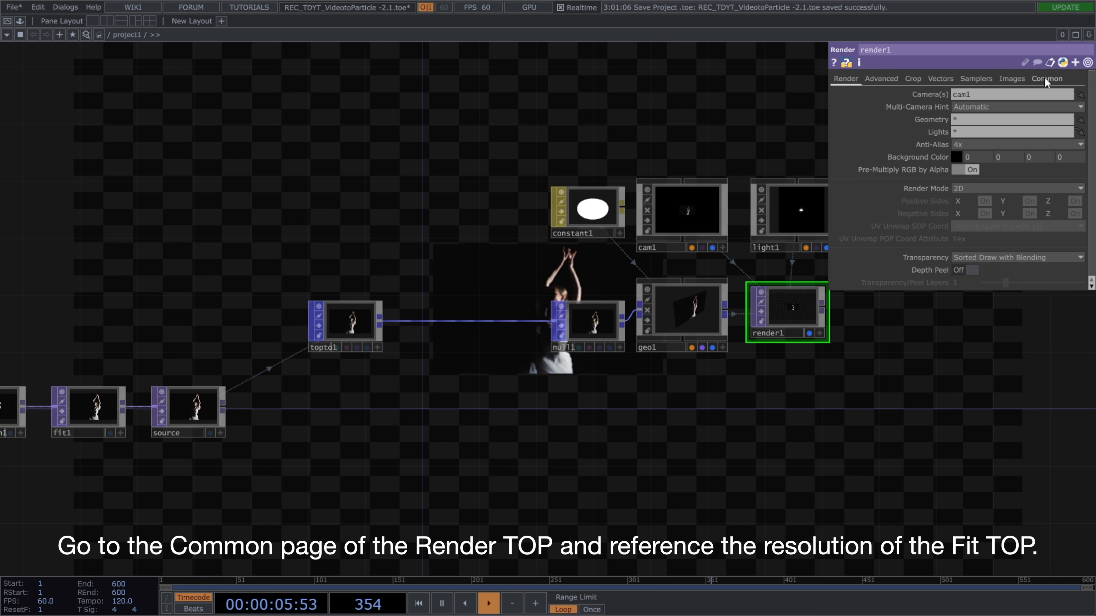
Reference the Fit TOP's resolution width in the Render TOP's common resolution width.
click(1045, 78)
drag(576, 356, 709, 350)
scroll(616, 381, down, 3)
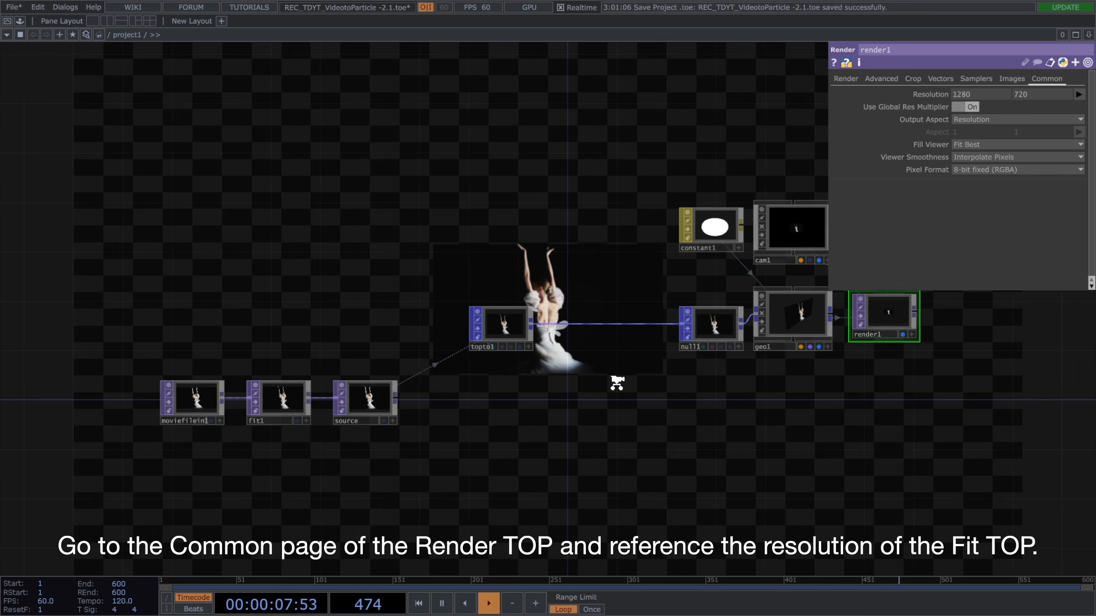
click(357, 402)
right_click(971, 108)
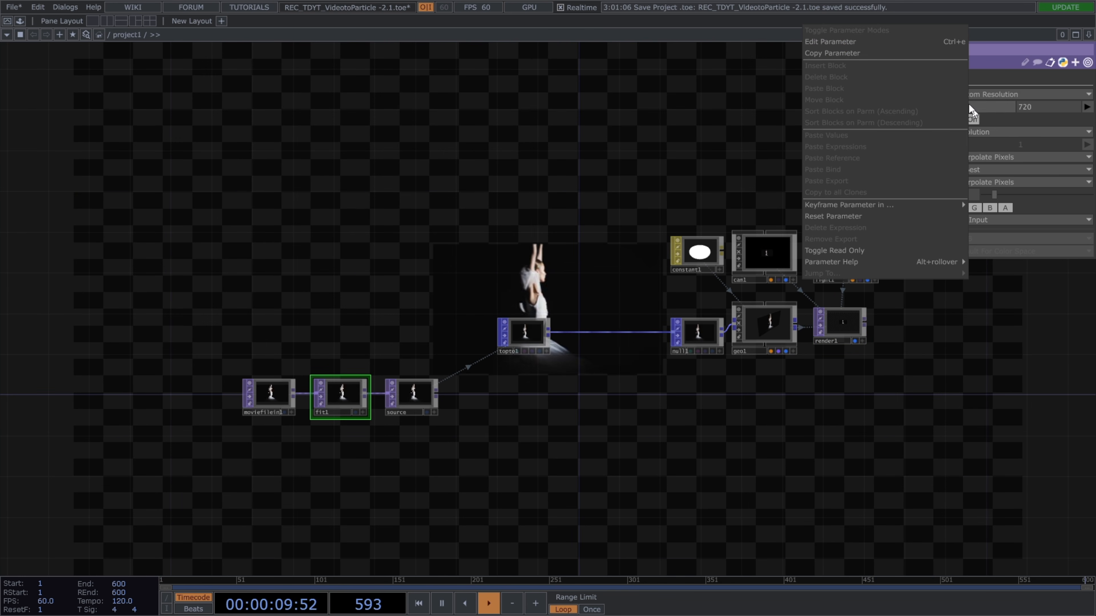
click(941, 56)
click(849, 320)
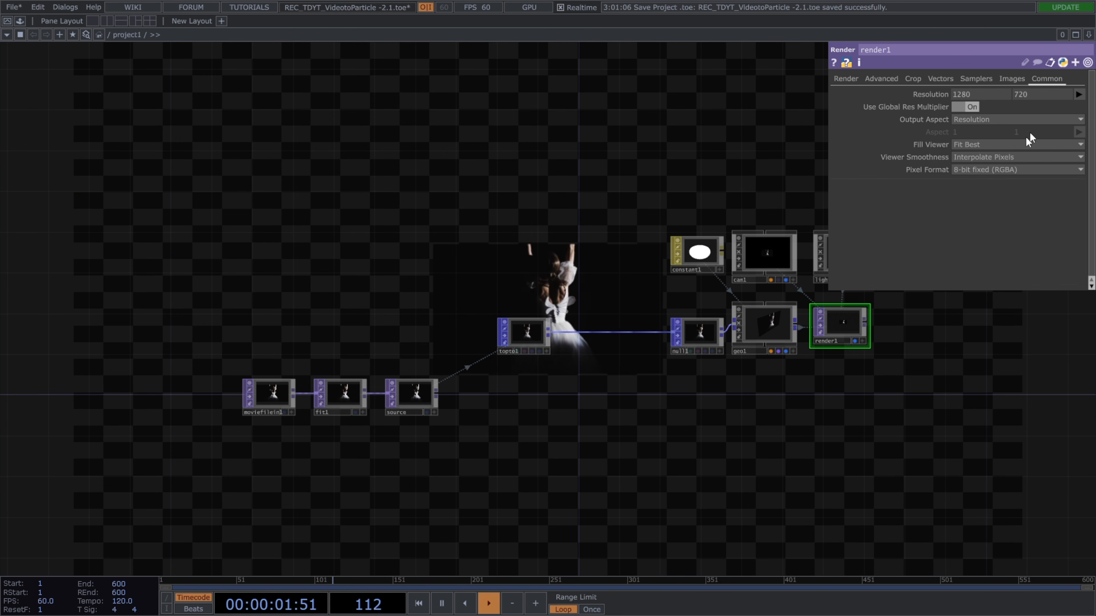
right_click(1004, 96)
click(963, 148)
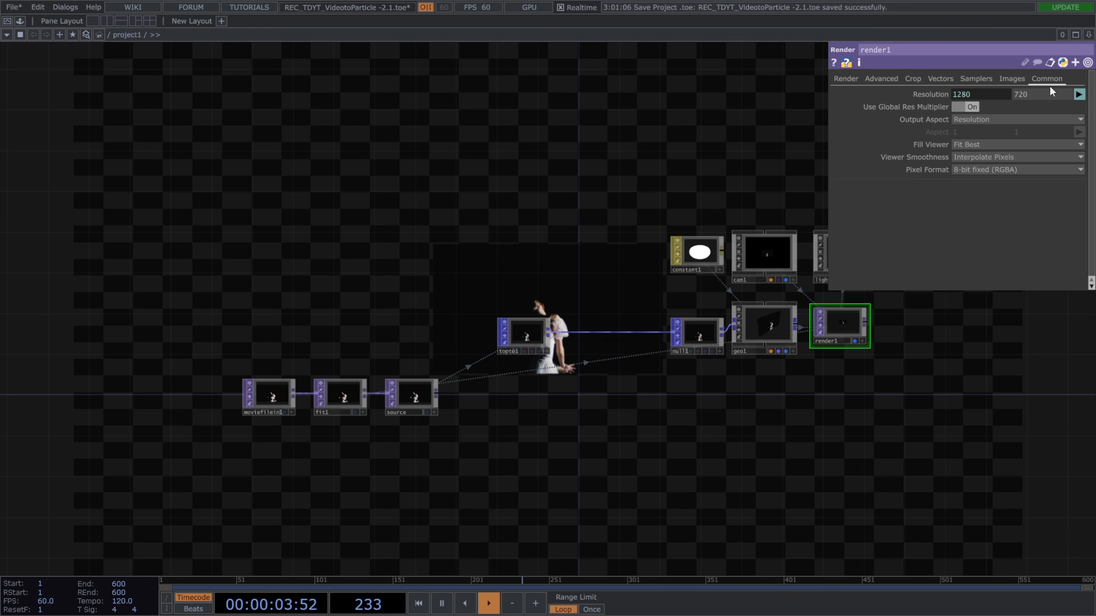
Set the Render TOP's resolution height expression to op('fit1').par.resolutionh, adapted from the width expression.
drag(996, 112, 901, 116)
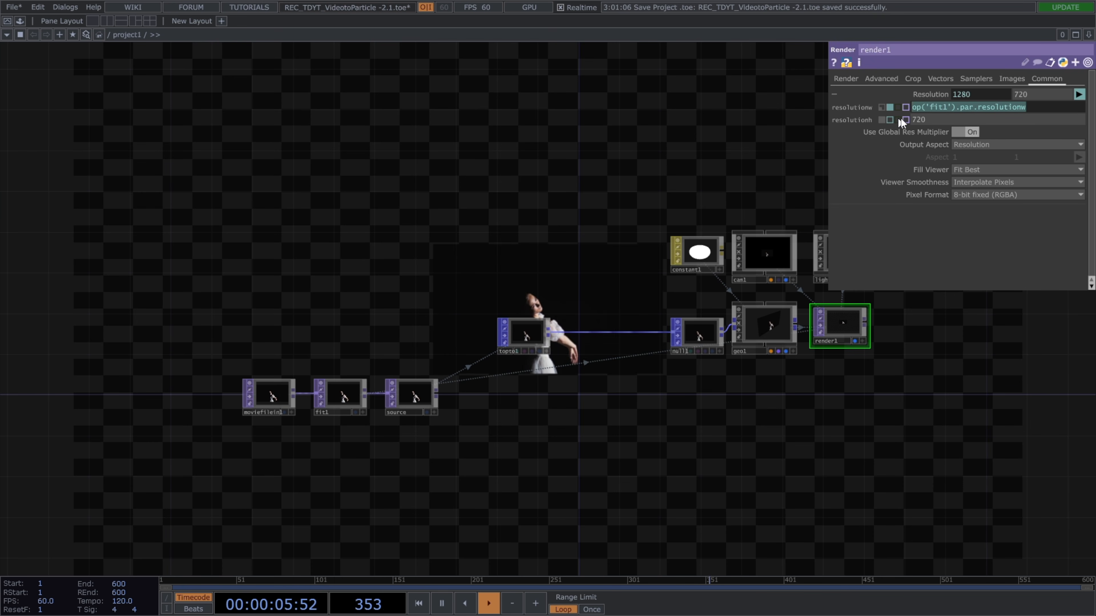
key(ctrl+c)
double_click(938, 118)
key(ctrl+v)
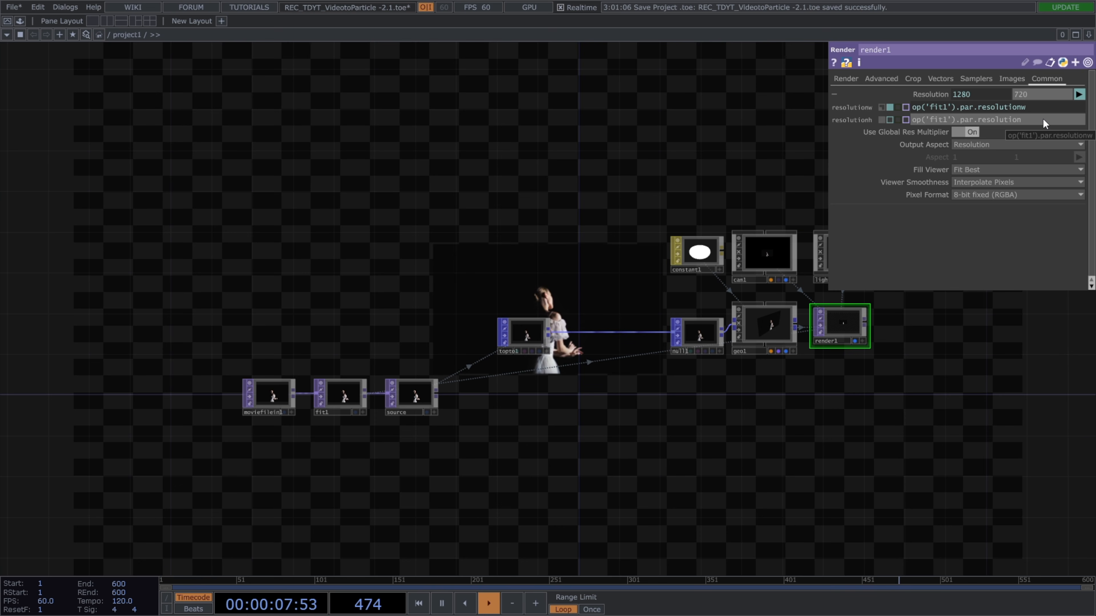
text(h)
key(Return)
Set the Camera COMP's view projection to Orthographic.
scroll(954, 363, up, 2)
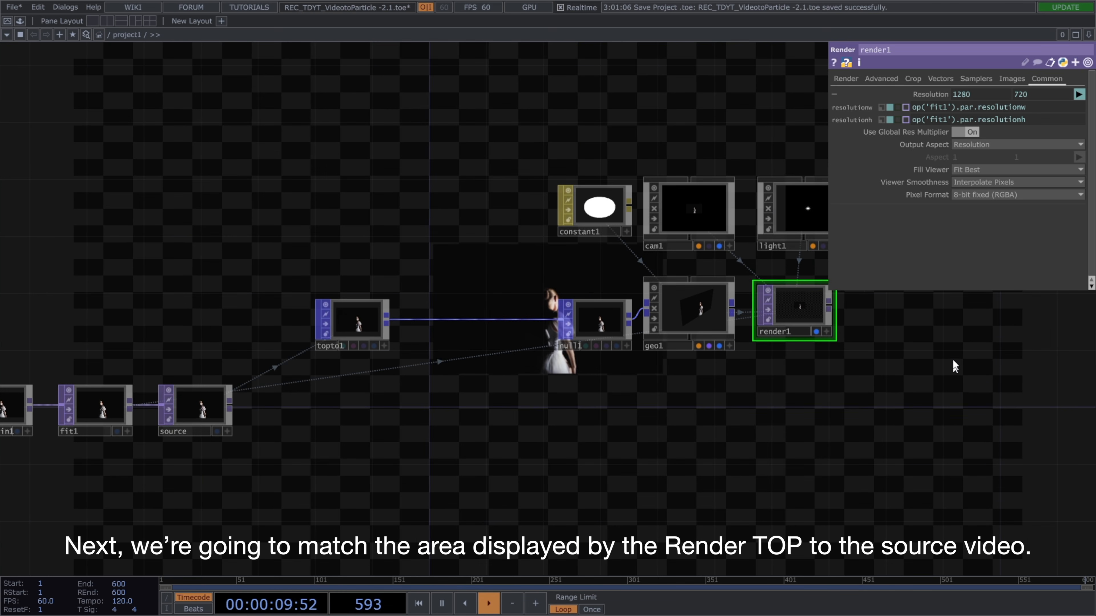
drag(953, 359, 946, 389)
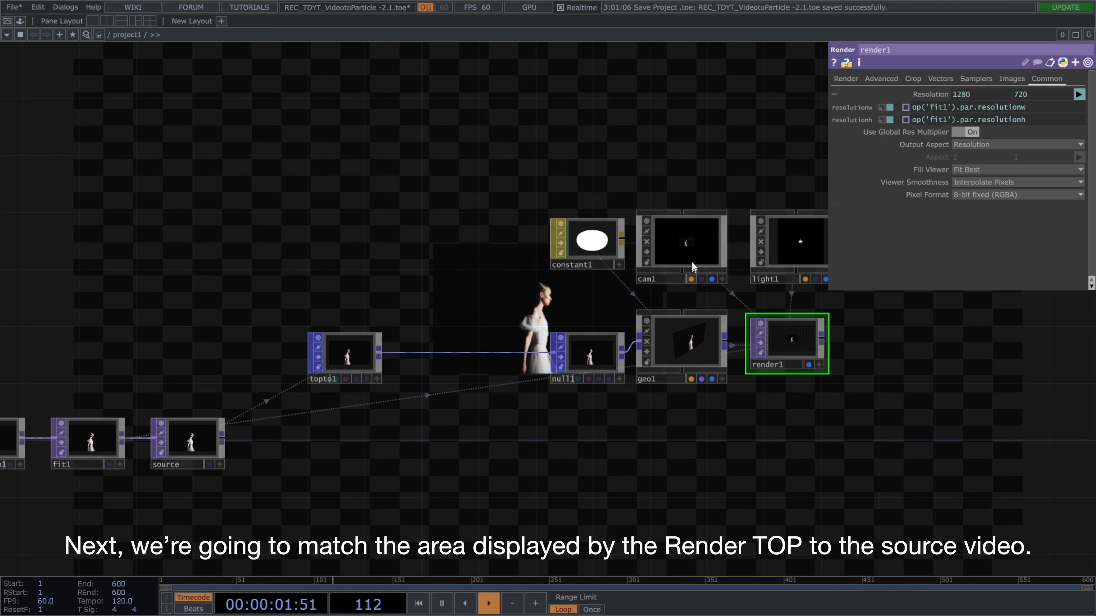
click(692, 267)
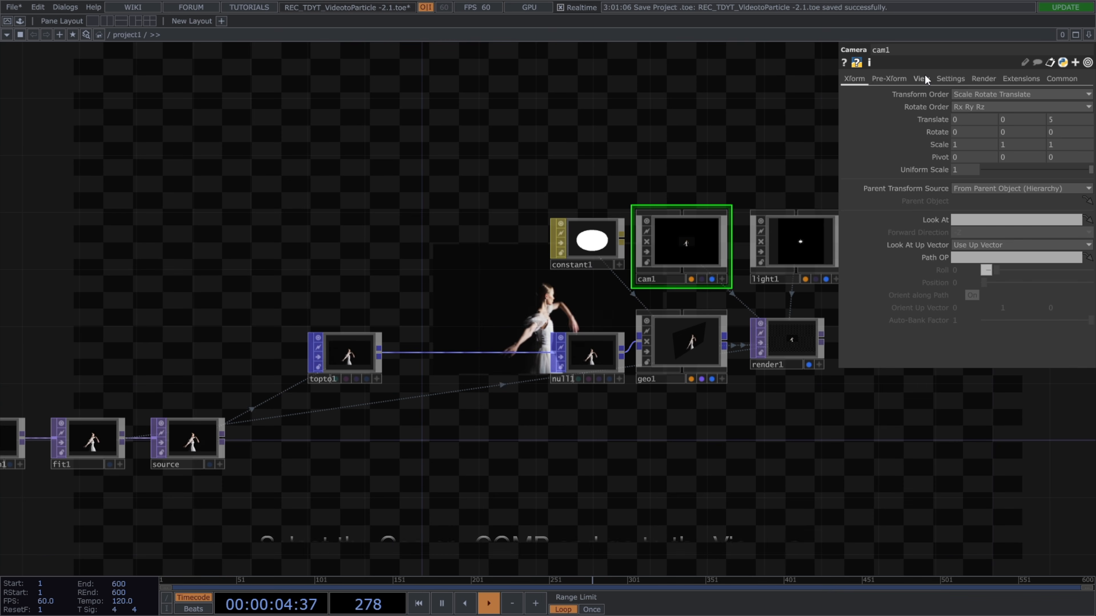
click(921, 78)
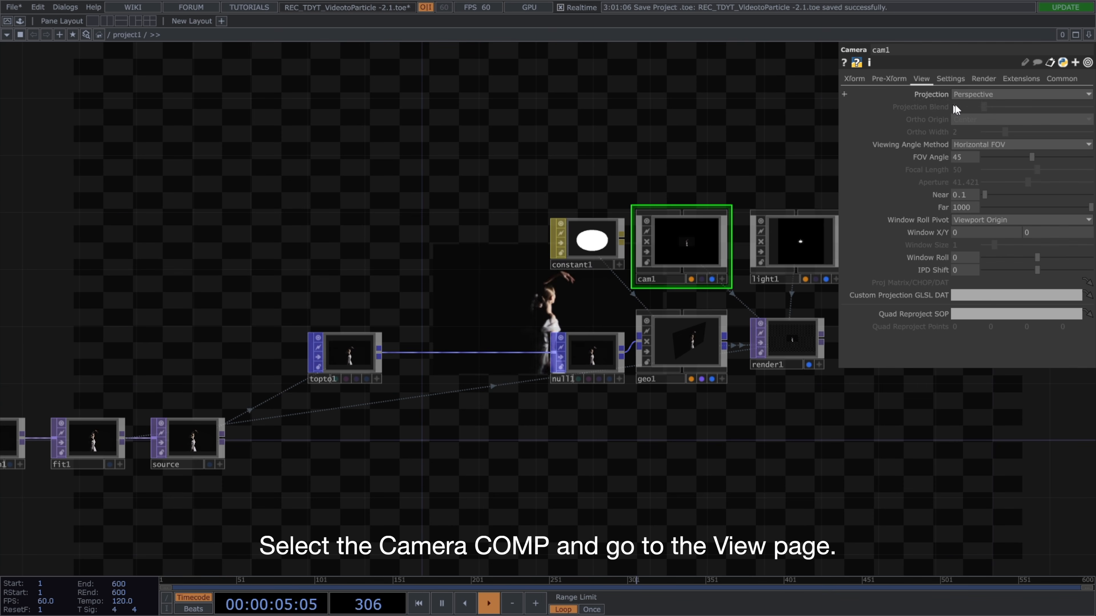
click(980, 94)
click(978, 107)
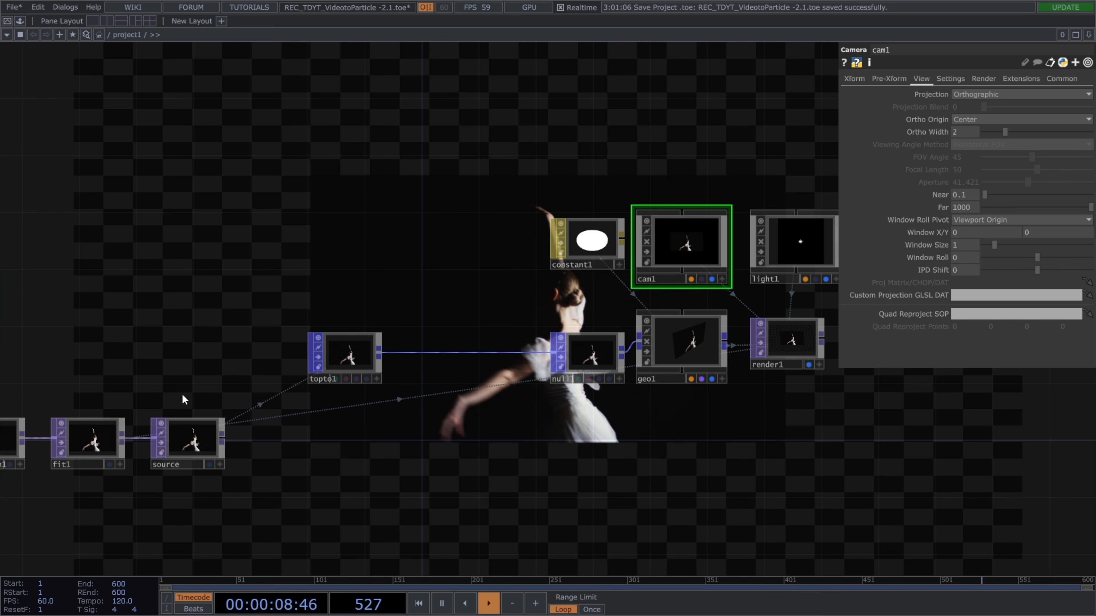
Reference the Fit TOP's resolution width in the Camera COMP's Ortho Width.
click(88, 440)
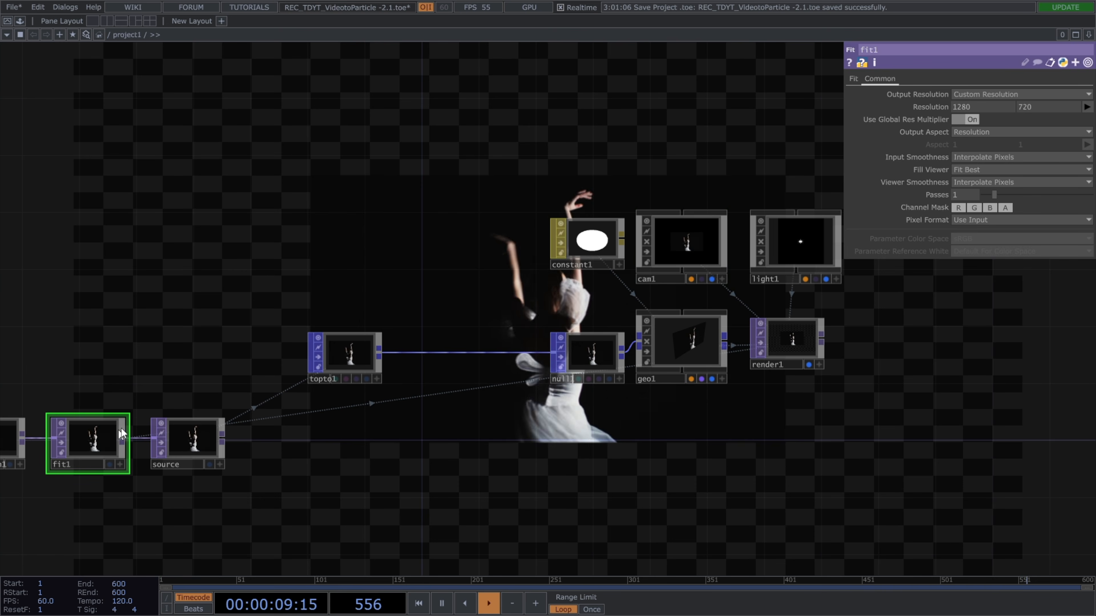
right_click(986, 107)
click(959, 50)
click(718, 219)
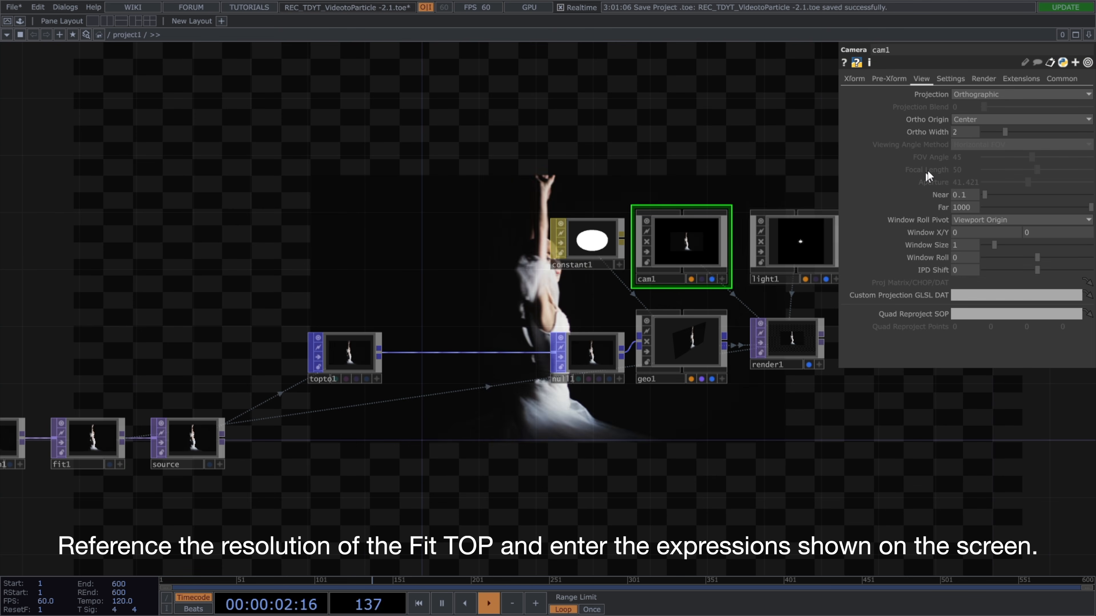
right_click(965, 132)
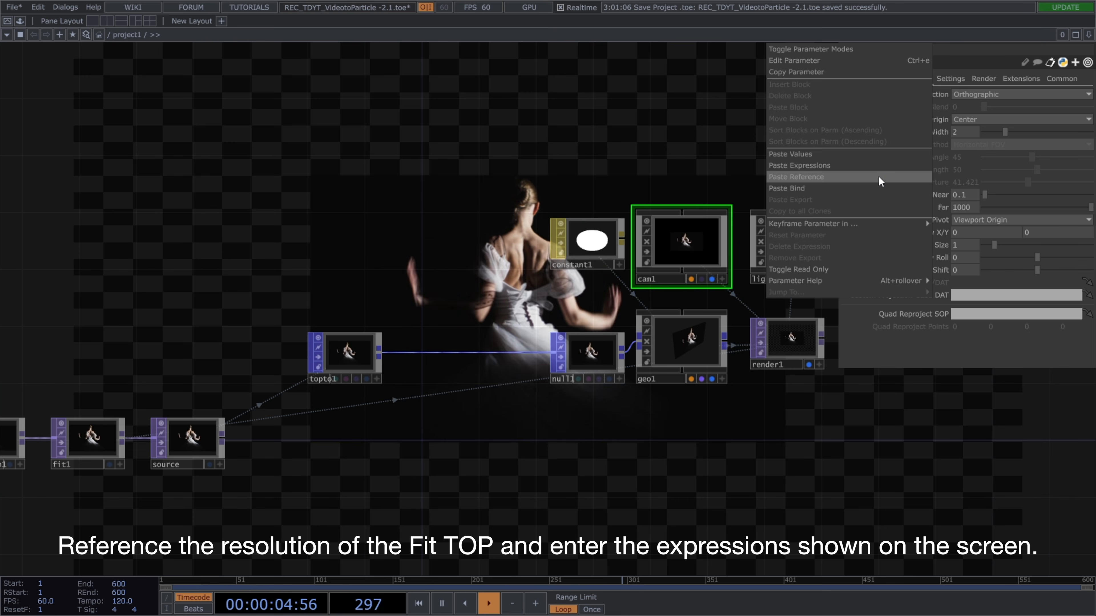
click(894, 136)
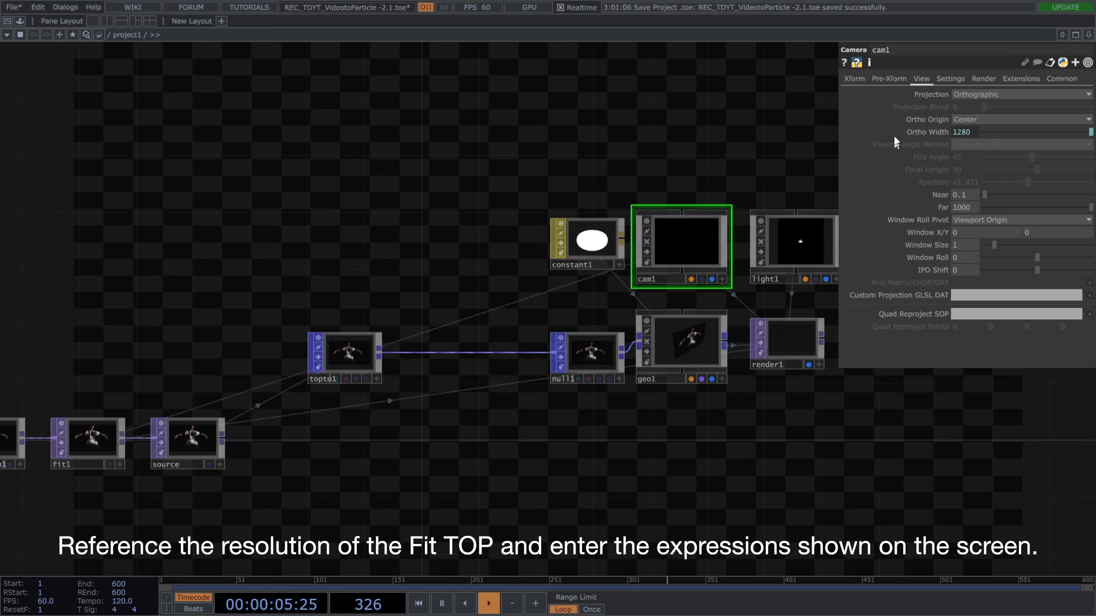
Extend the camera's Ortho Width expression to op('fit1').par.resolutionw/op('fit1').par.resolutionh.
click(927, 132)
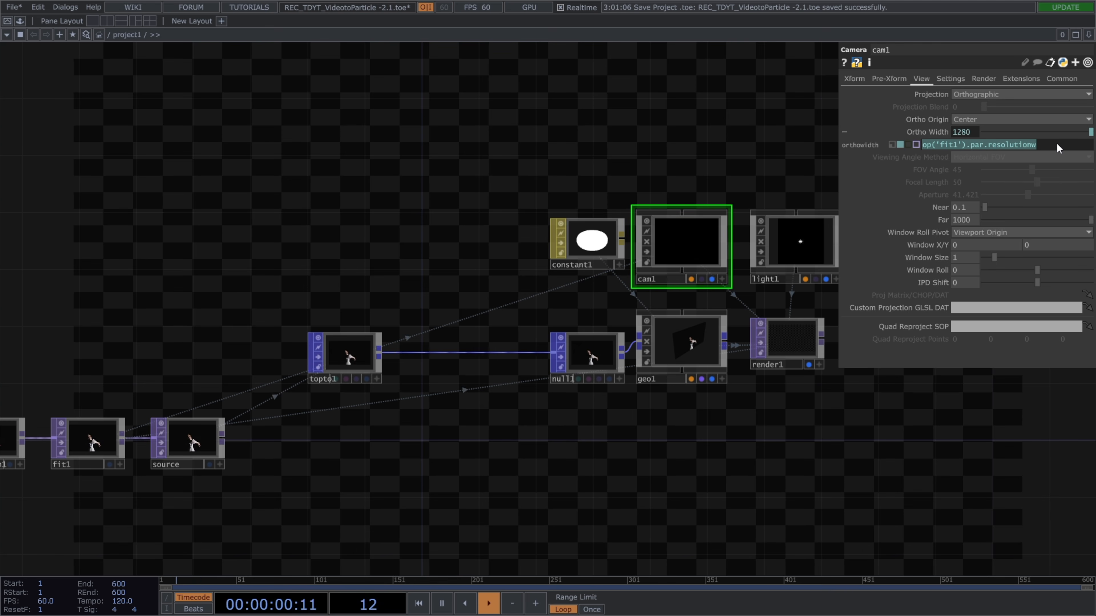
text(op('fit1').par.resolution)
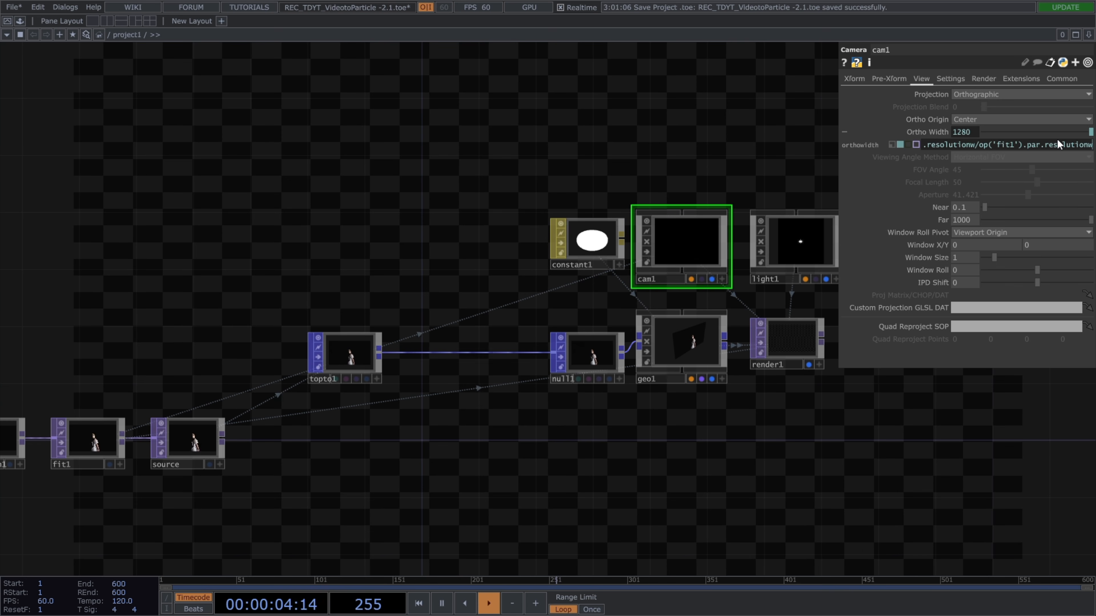
text(h)
key(Return)
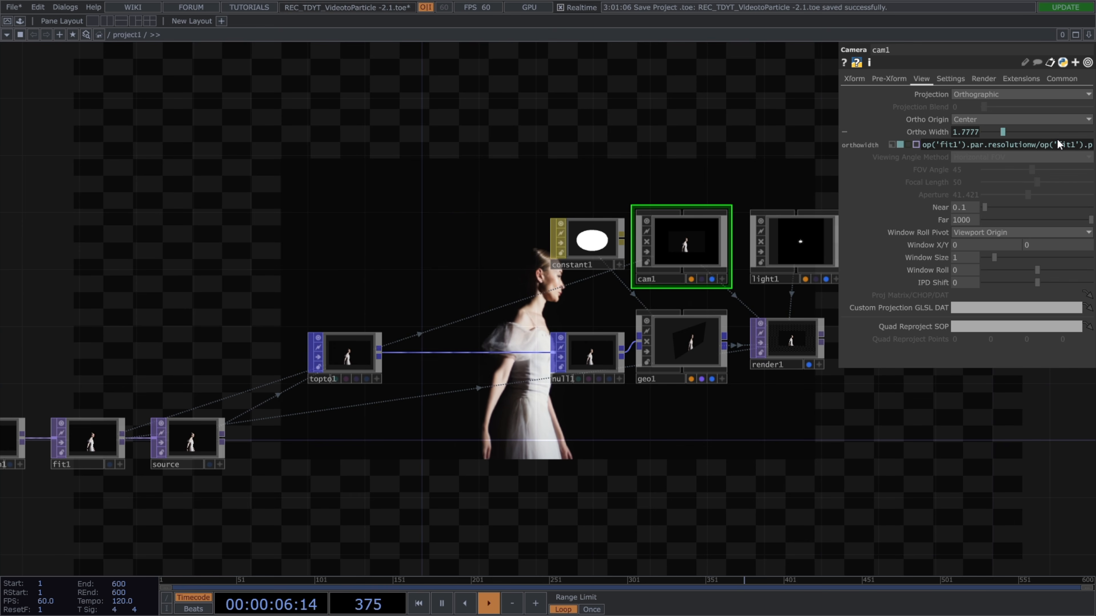
drag(838, 191, 607, 208)
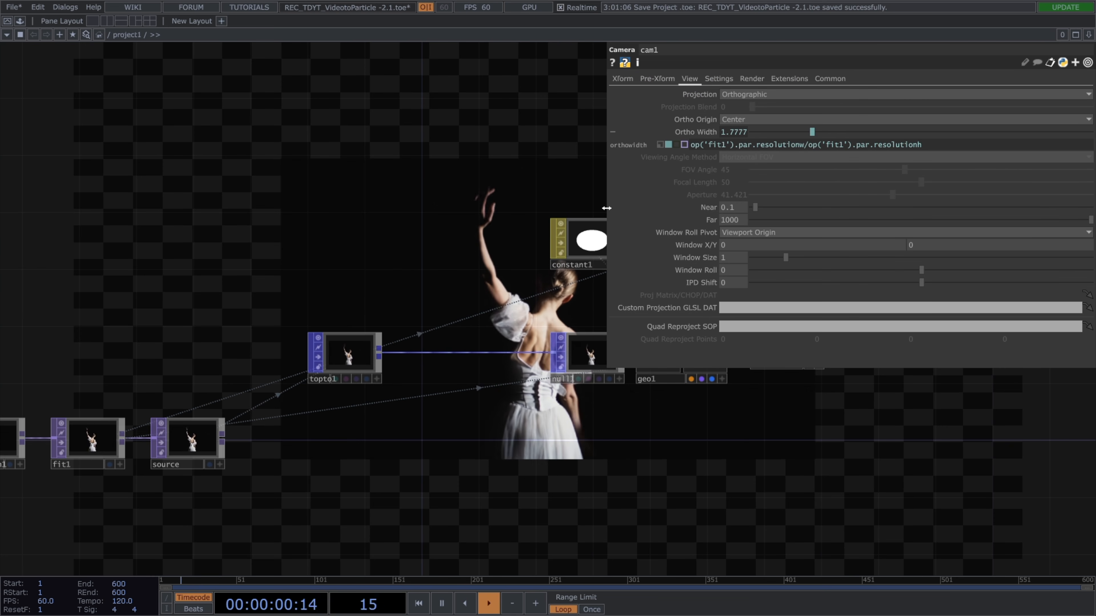
drag(607, 208, 838, 207)
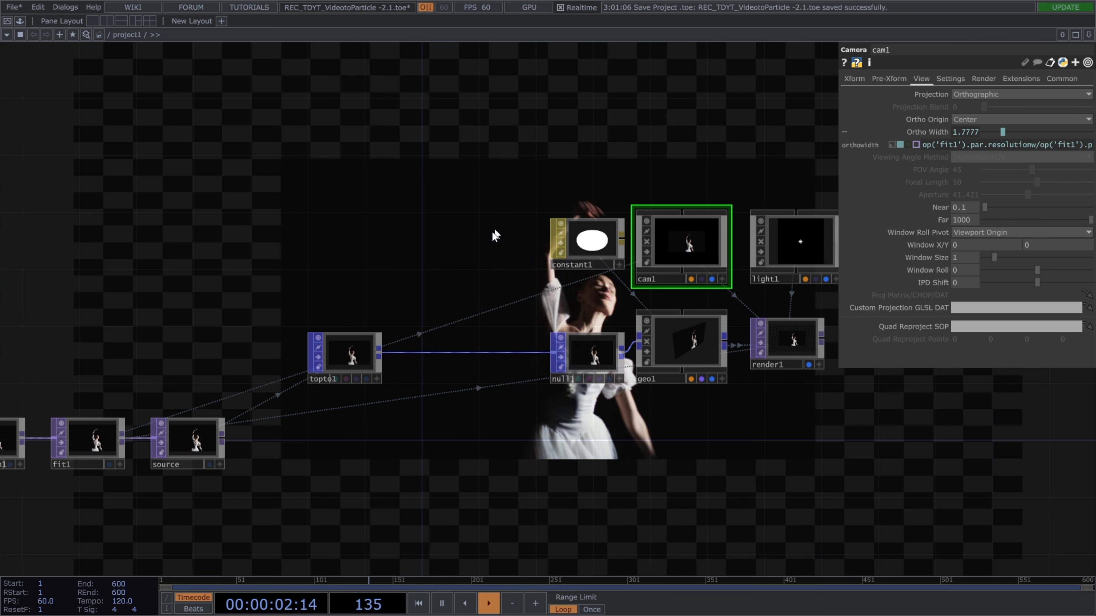
Insert a Transform POP on the wire between the TOP to POP and the Null POP.
right_click(419, 353)
click(431, 338)
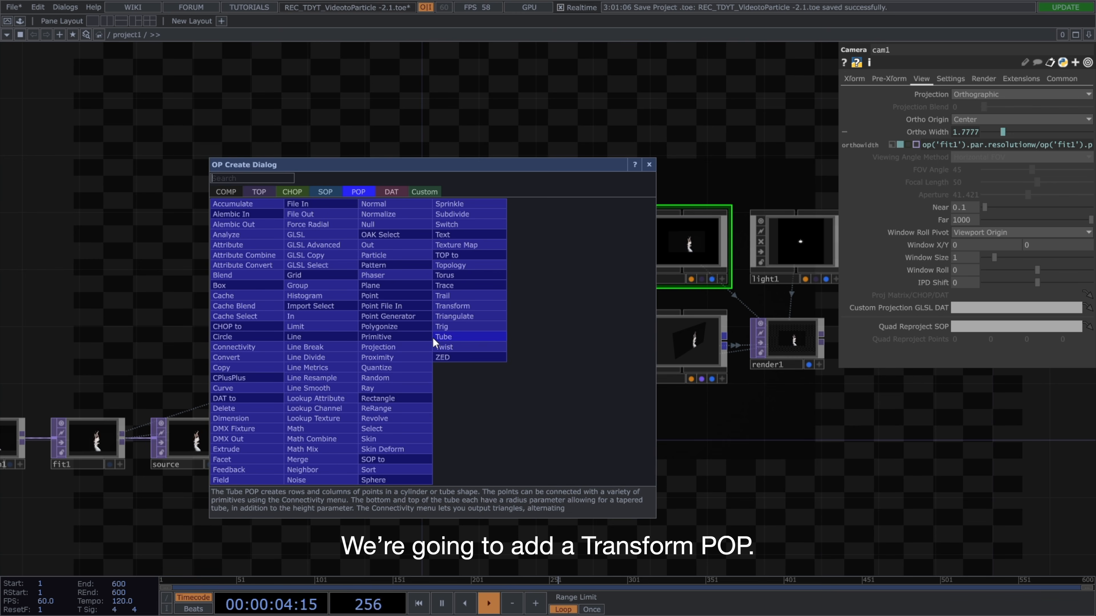
text(trans)
click(452, 308)
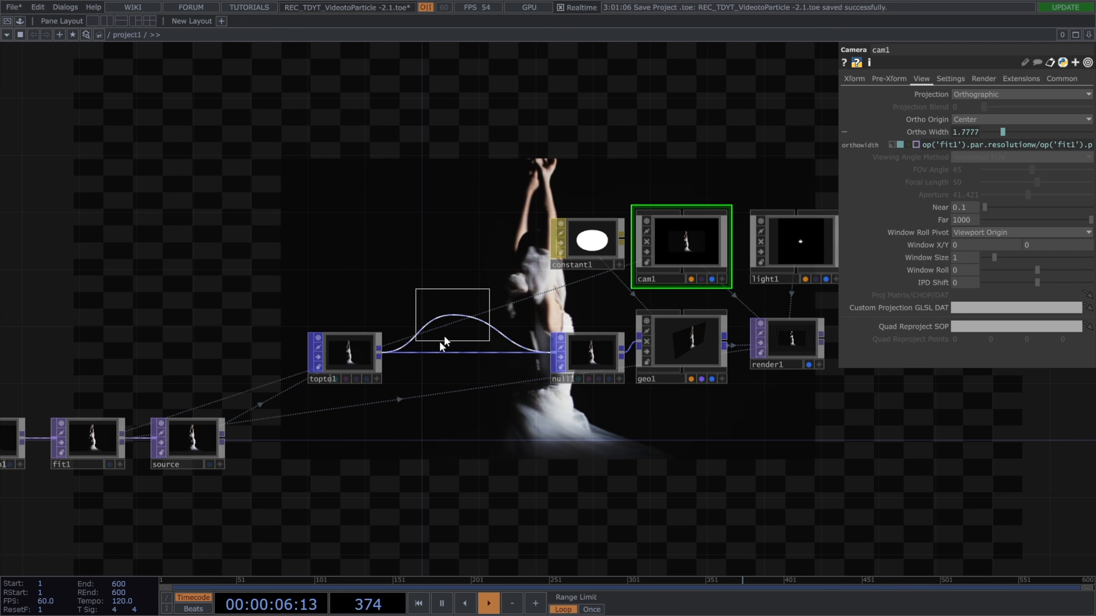
click(428, 362)
Copy the camera's Ortho Width expression into the Transform POP's Uniform Scale.
click(681, 243)
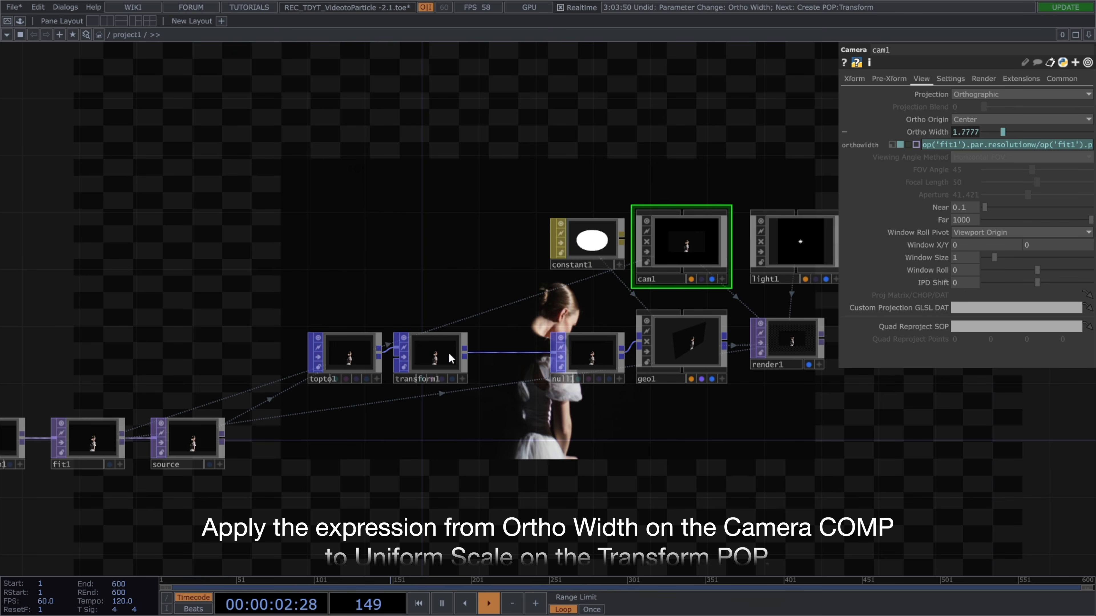
click(468, 349)
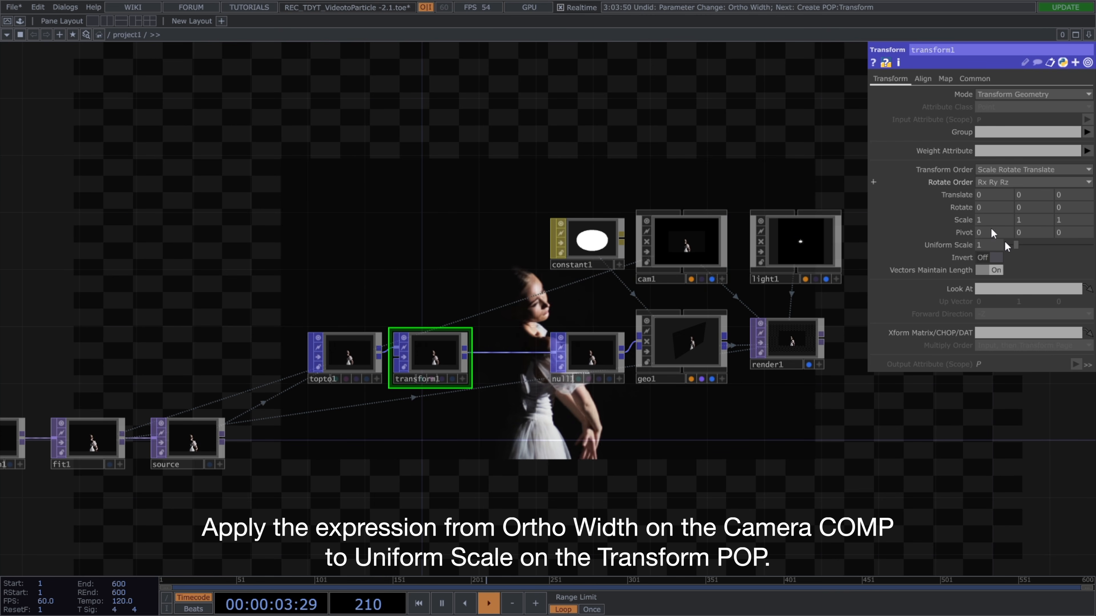
click(993, 246)
key(ctrl+v)
click(1017, 435)
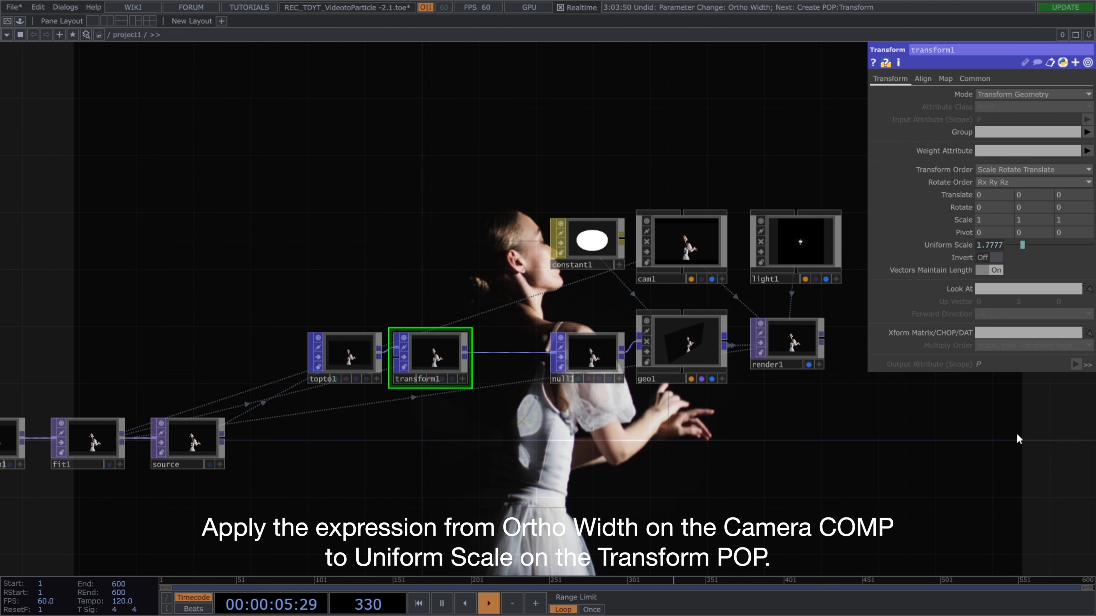
Move the Null POP, Geometry, Camera, Light, material and Render nodes together away from the Transform POP to make room.
drag(458, 283, 405, 282)
scroll(405, 282, down, 3)
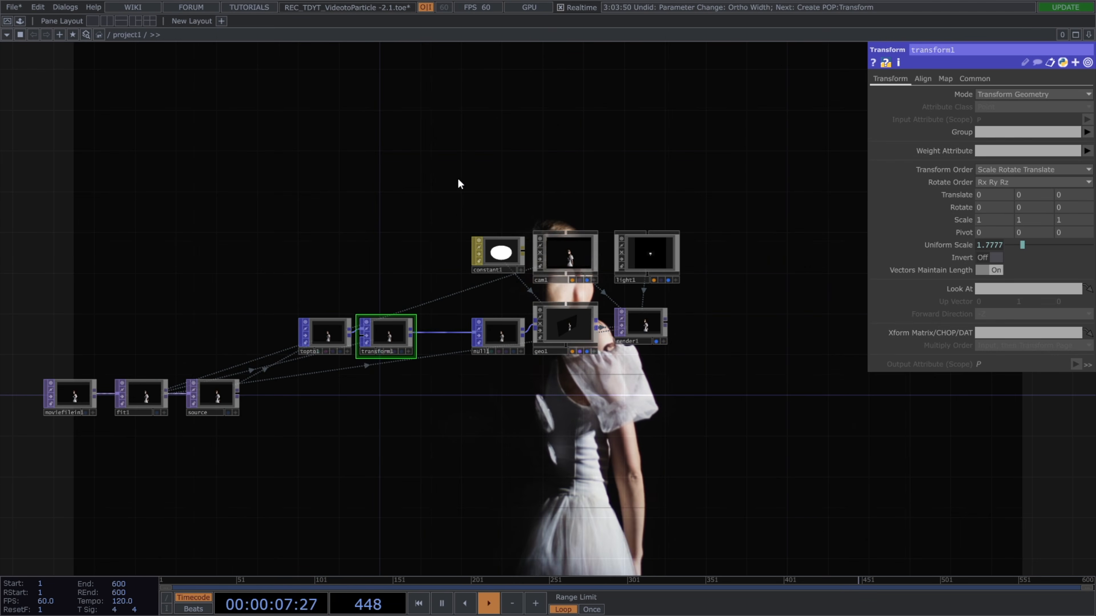
right_drag(457, 179, 672, 371)
drag(501, 331, 909, 321)
drag(628, 300, 682, 301)
scroll(497, 361, up, 3)
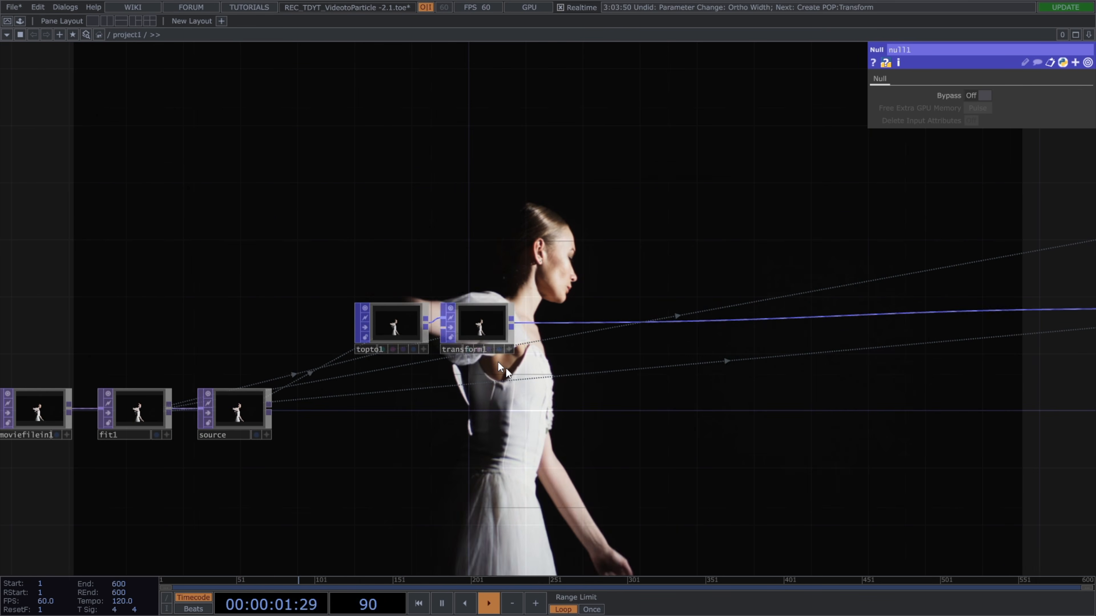
Insert a Particle POP on the wire between the Transform POP and the Null POP.
right_click(568, 323)
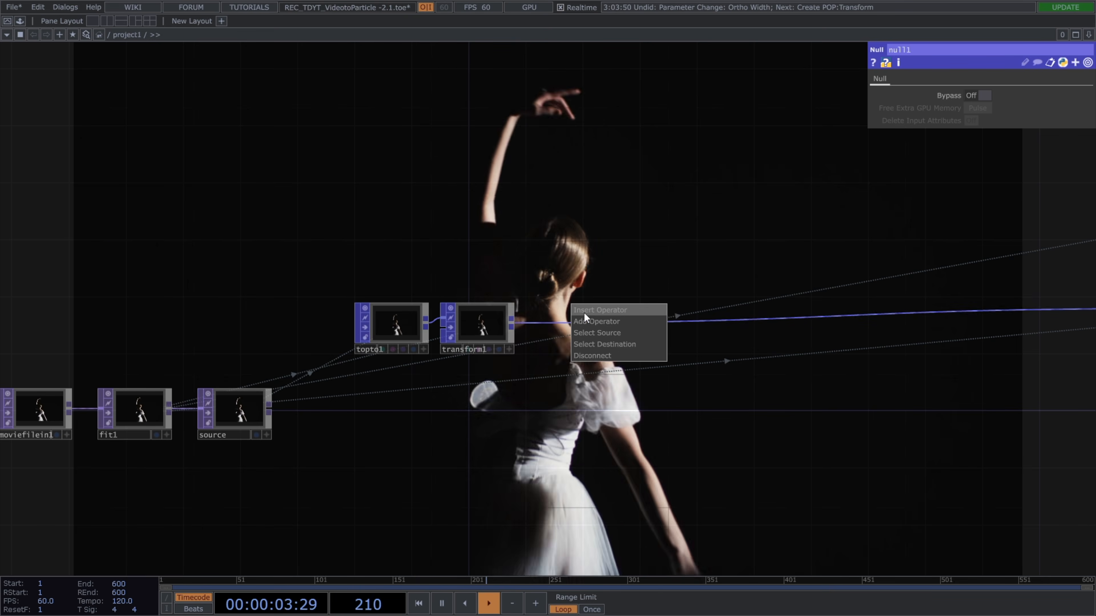
click(584, 312)
text(parti)
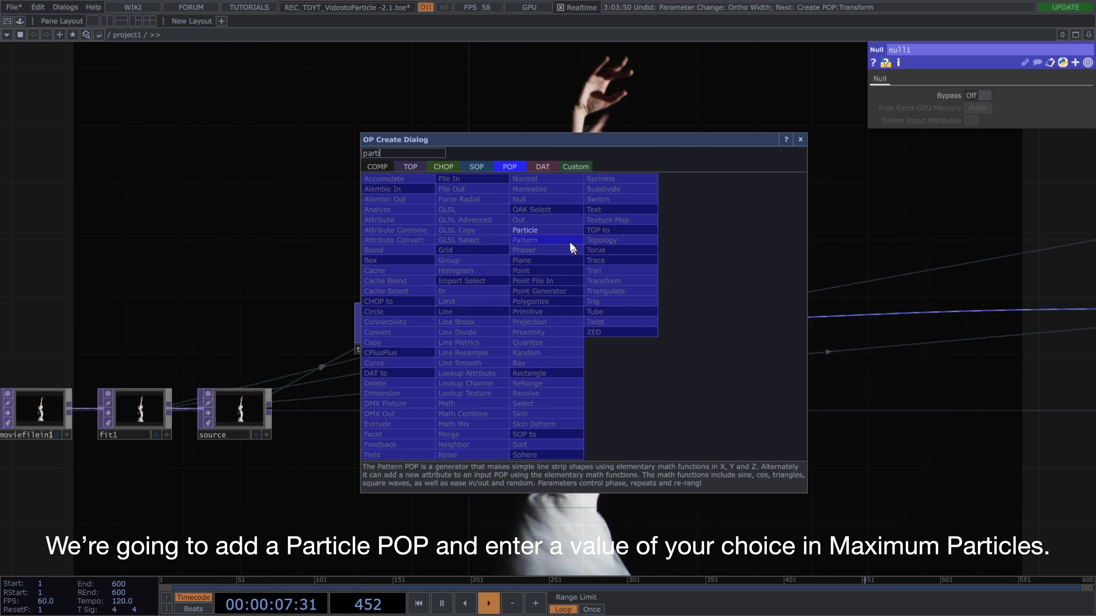
key(Return)
click(572, 332)
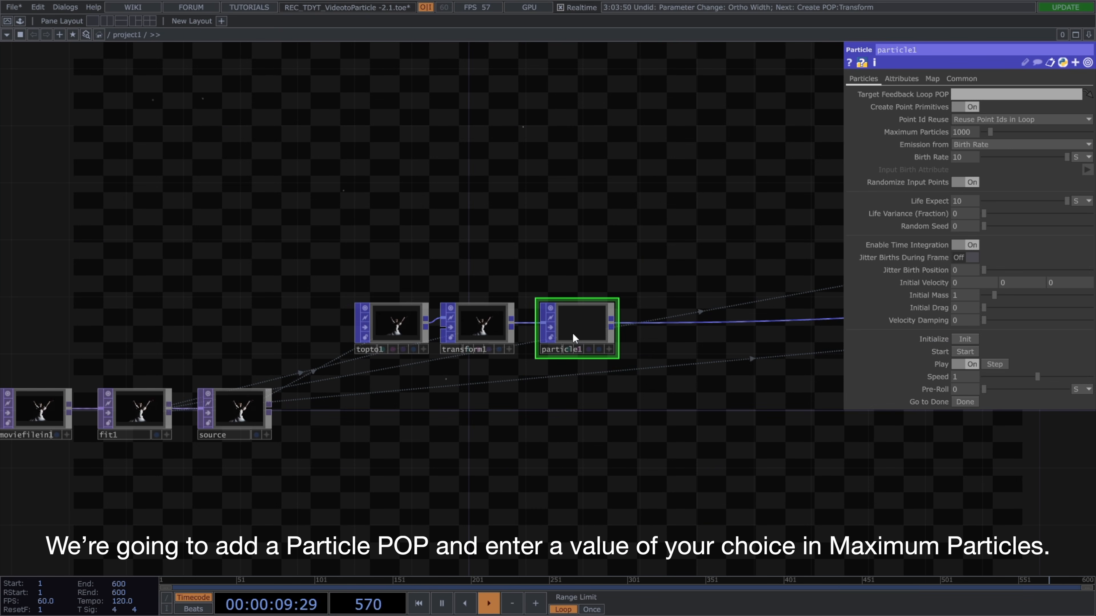
Set the Particle POP's Maximum Particles to 20000 and make its Birth Rate reference that value.
drag(976, 128, 912, 134)
text(2000)
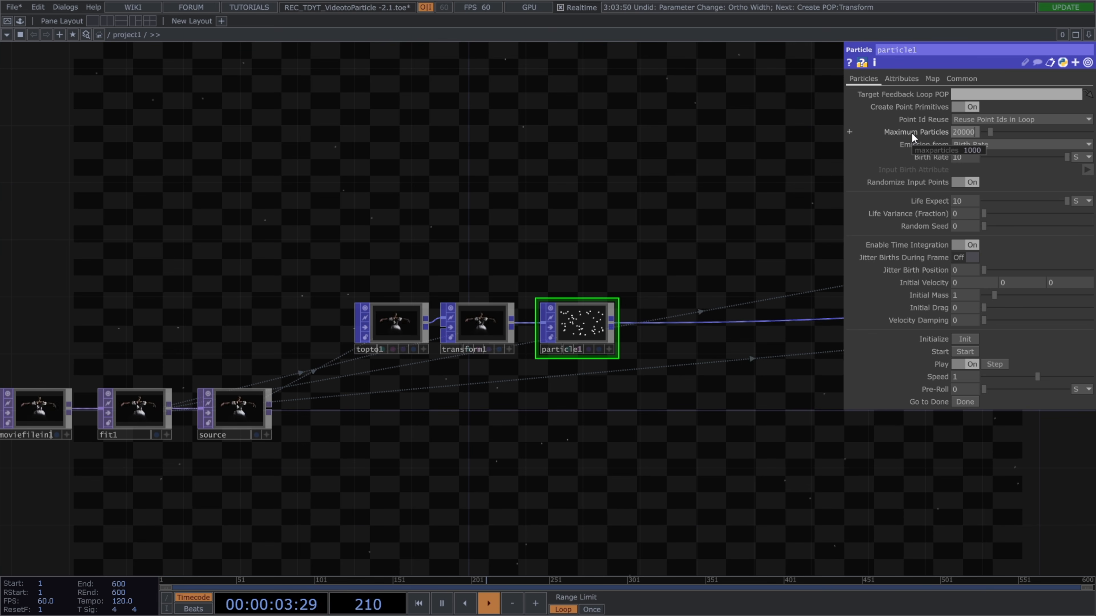
right_click(971, 132)
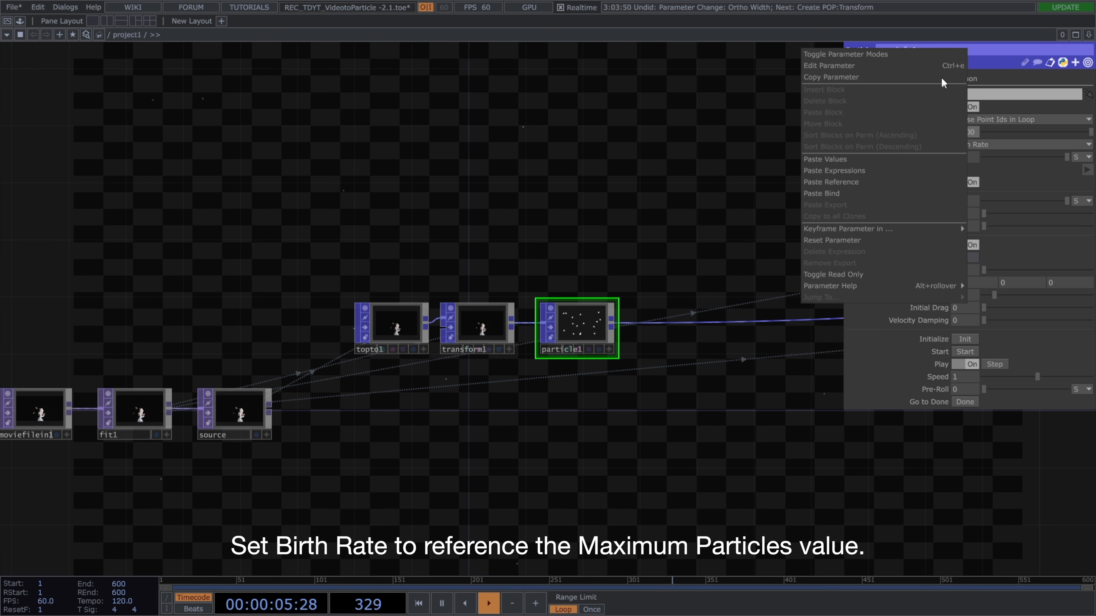
click(941, 77)
right_click(959, 158)
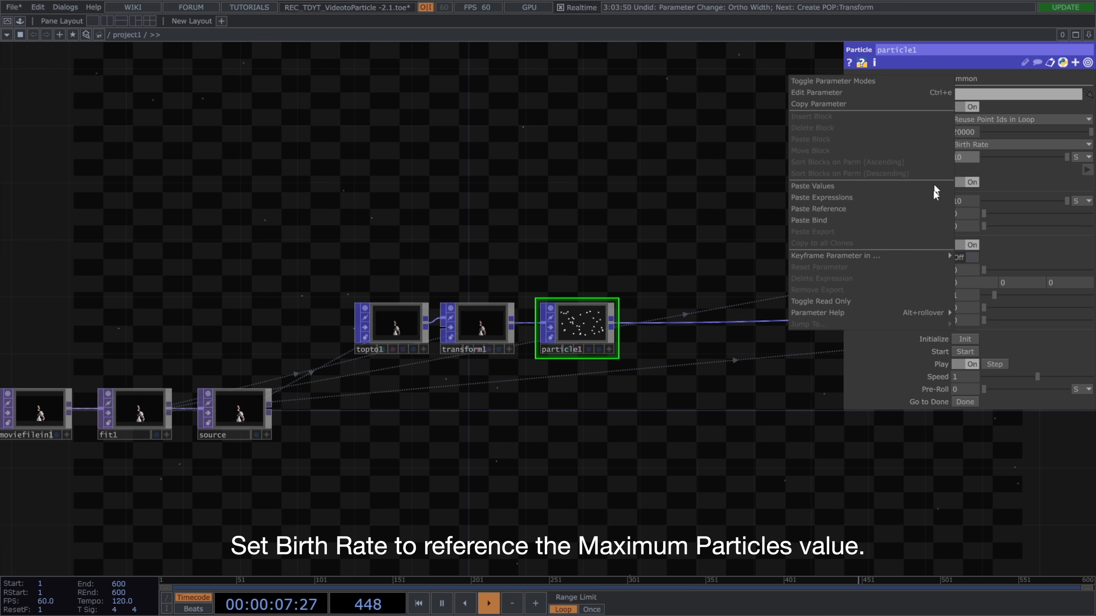
click(932, 209)
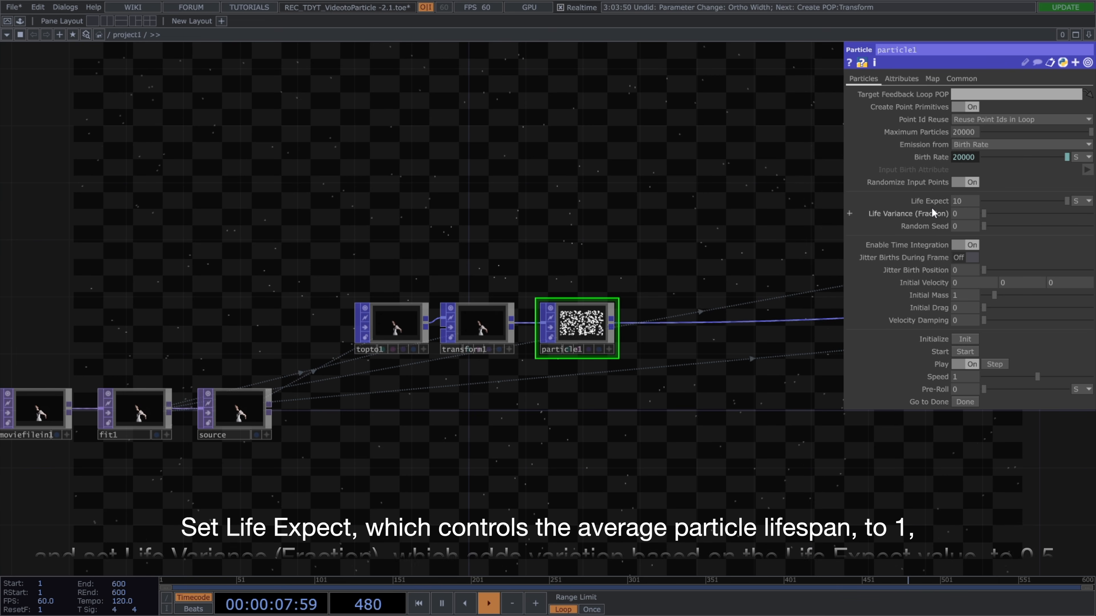
Set the Particle POP's Life Expect to 1.
click(962, 201)
text(1)
key(Return)
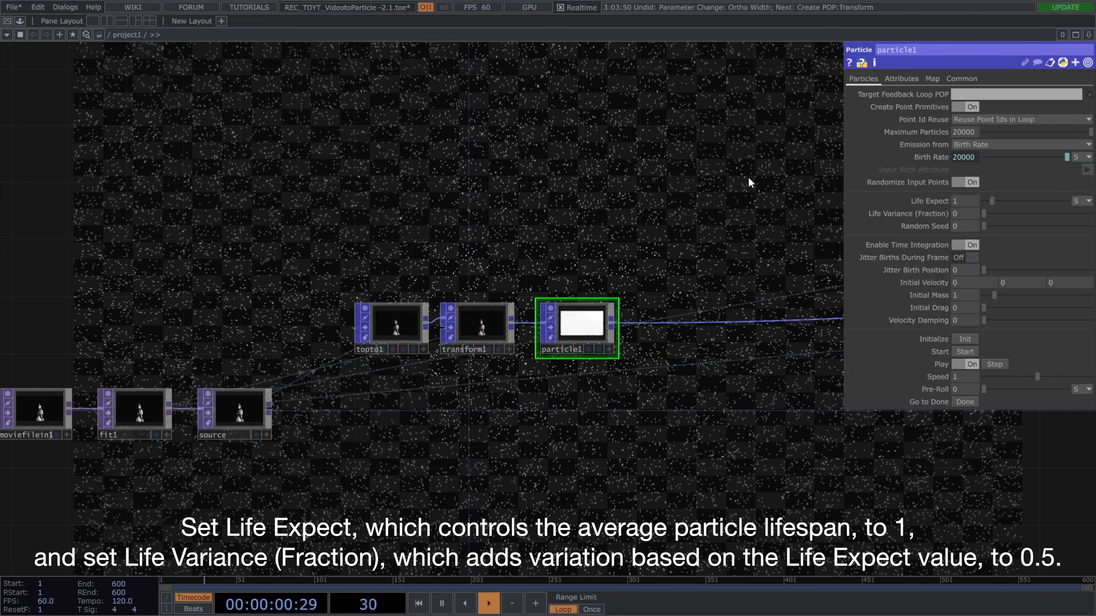
Set the Particle POP's Life Variance (Fraction) to 0.5 and its Random Seed to 1.
click(961, 212)
text(0.5)
key(Return)
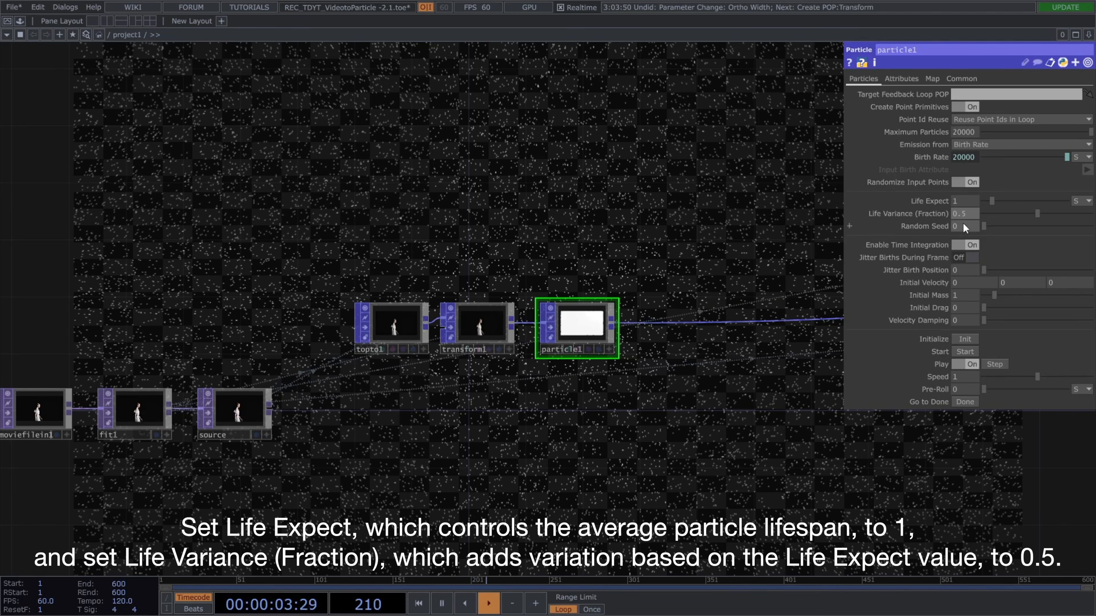
click(962, 226)
text(1)
key(Return)
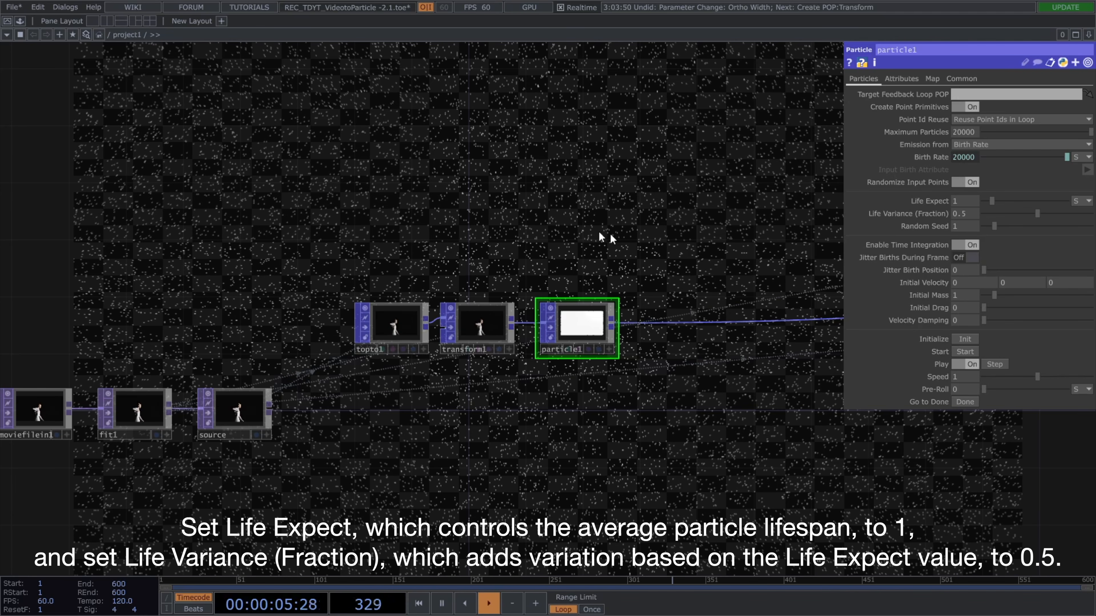
Add a Keyboard In CHOP and place it just above the Particle POP.
key(Tab)
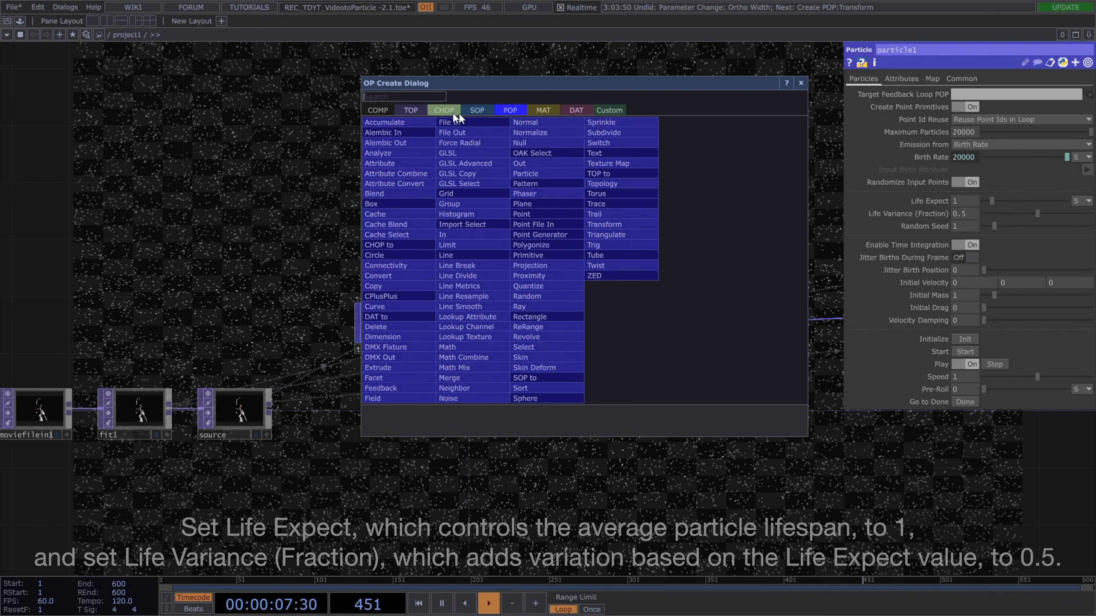
click(444, 111)
click(538, 276)
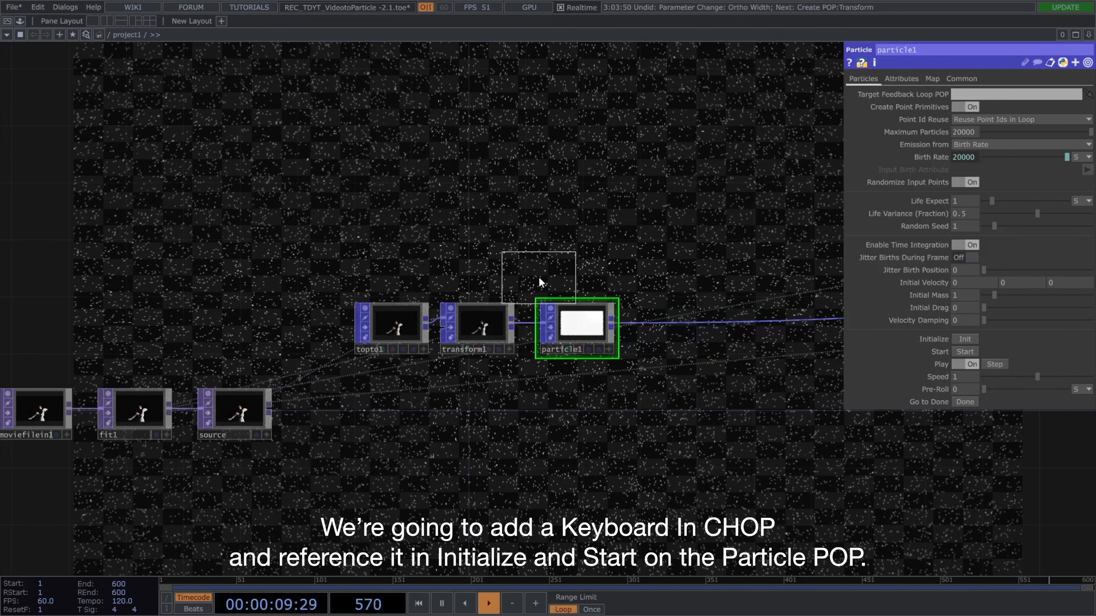
click(573, 261)
click(612, 304)
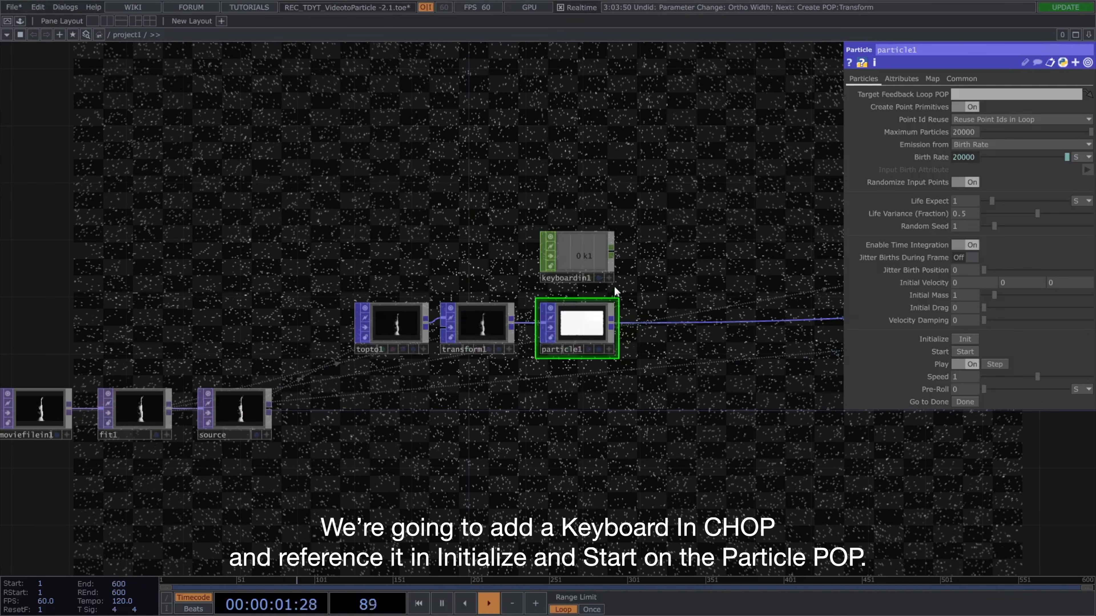
Make the Particle POP's Initialize and Start parameters CHOP references to the Keyboard In CHOP's k1 channel.
click(611, 278)
drag(595, 256, 972, 339)
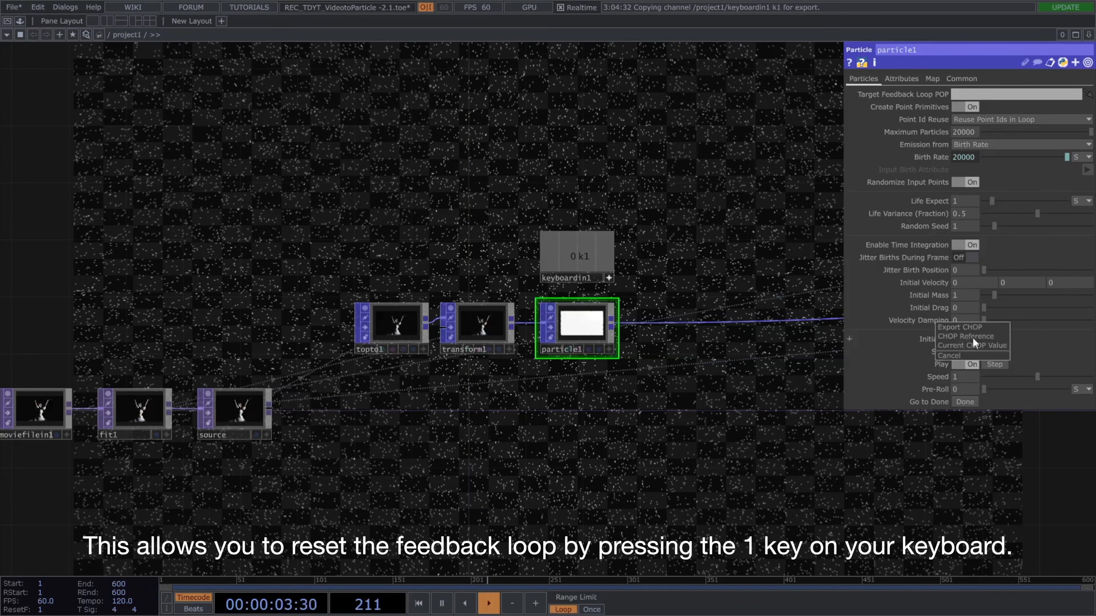
click(972, 337)
drag(592, 258, 969, 352)
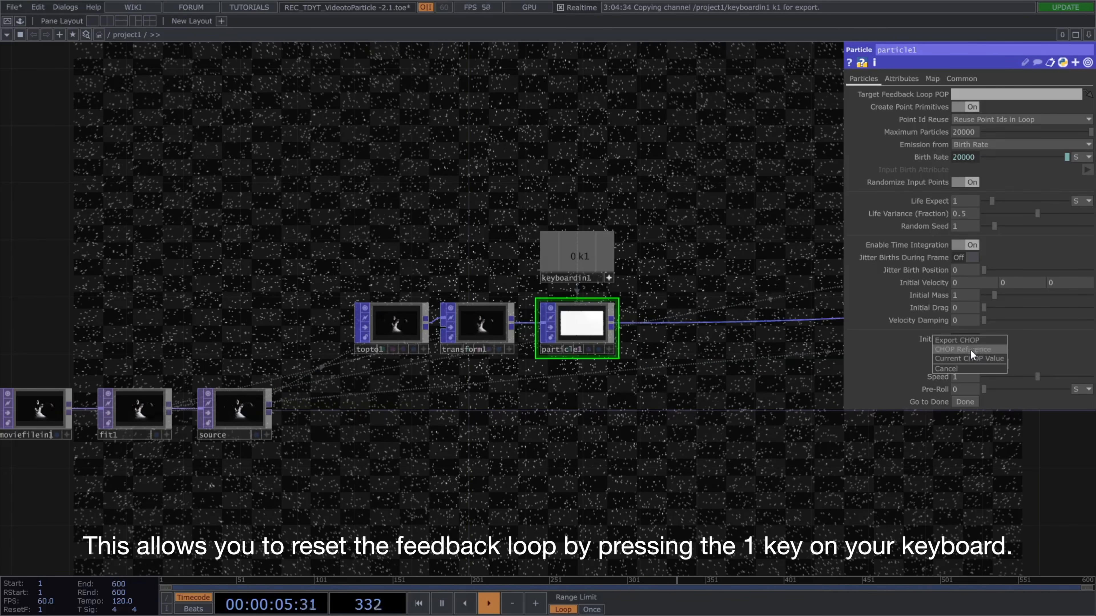
click(970, 350)
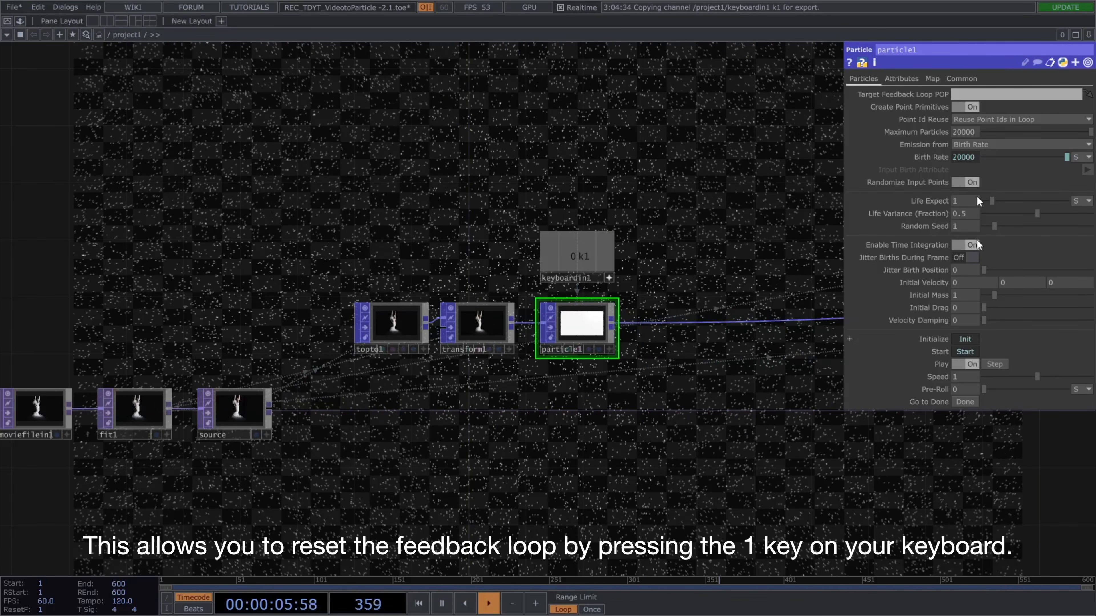
Set the Particle POP's Input Attributes to Color.
click(917, 78)
click(1087, 95)
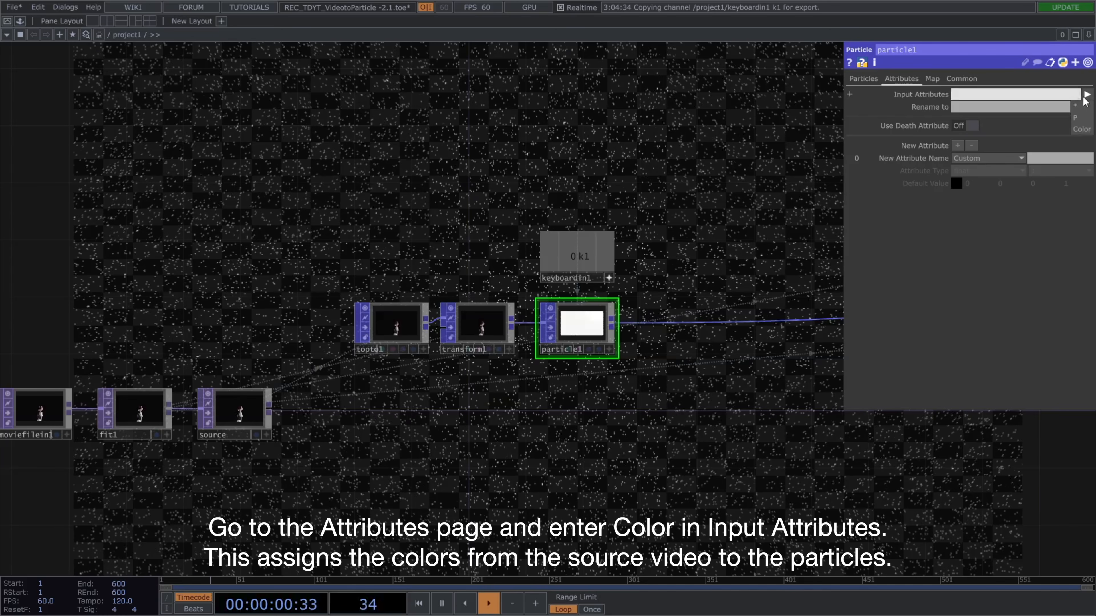
click(1081, 129)
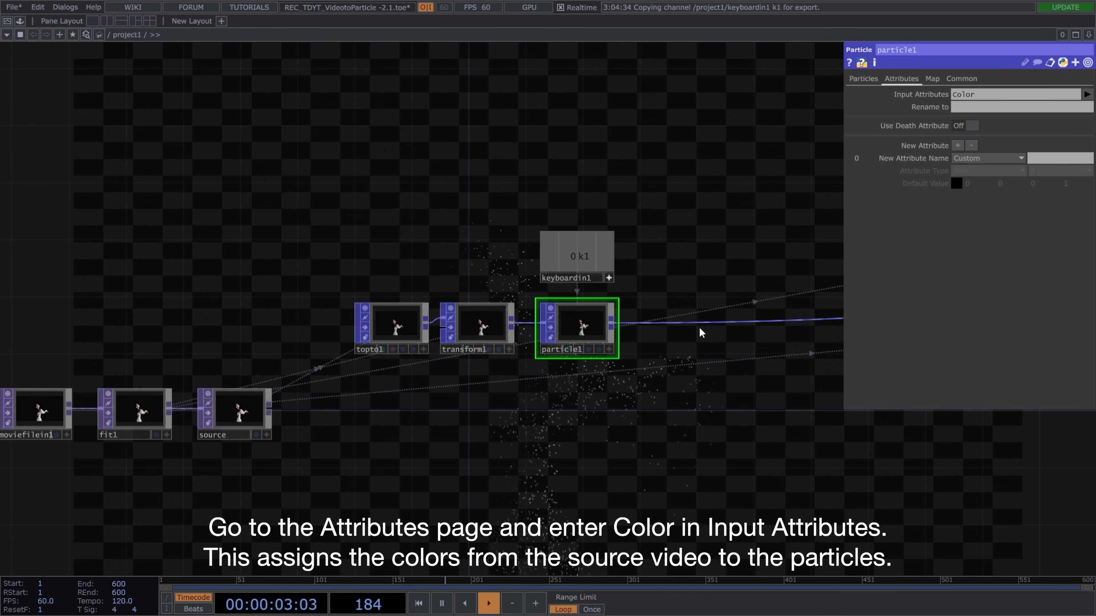
Insert a Force Radial POP on the wire between the Particle POP and the Null POP.
drag(622, 353, 381, 365)
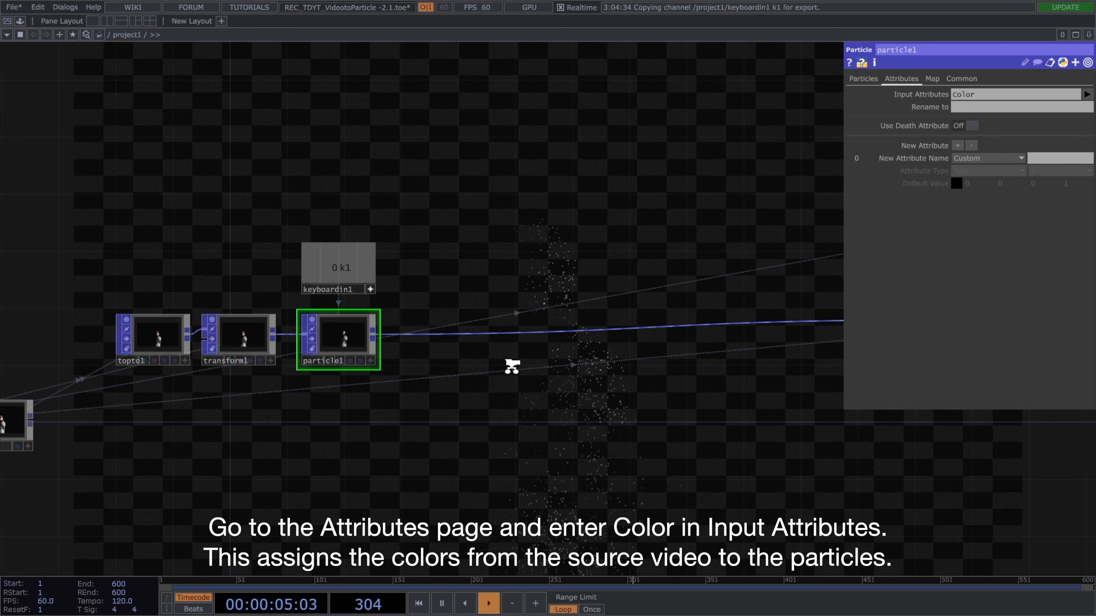
scroll(515, 369, down, 3)
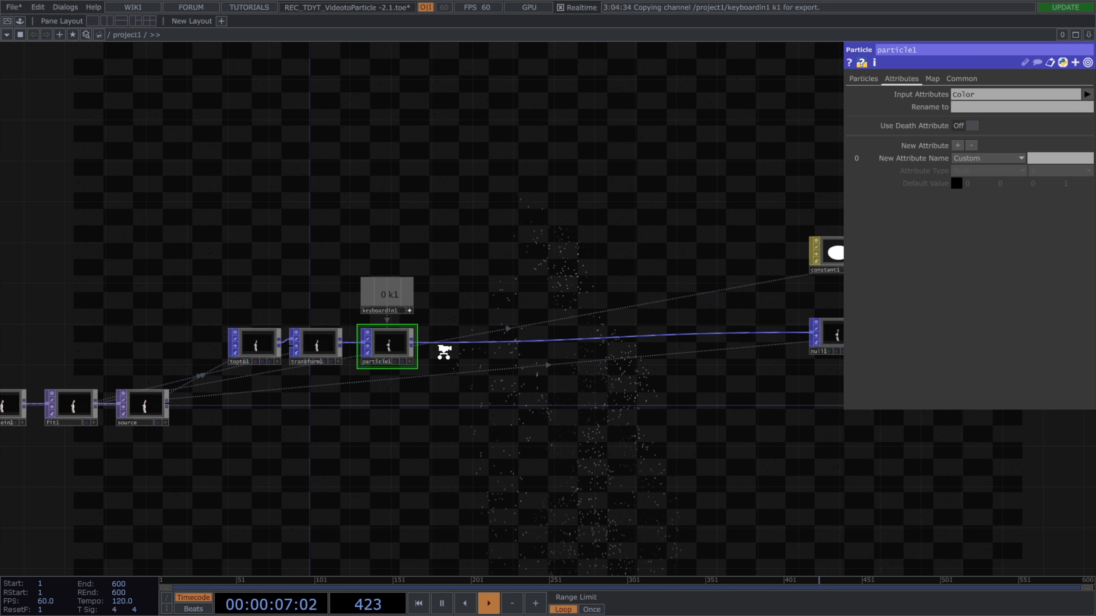
right_click(439, 340)
click(461, 329)
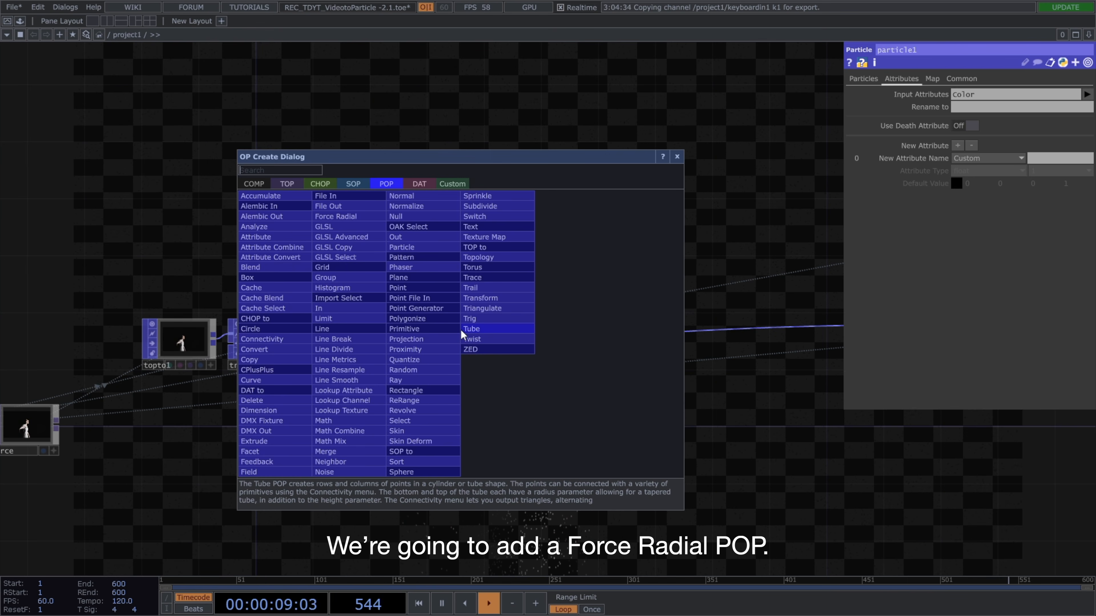
text(force)
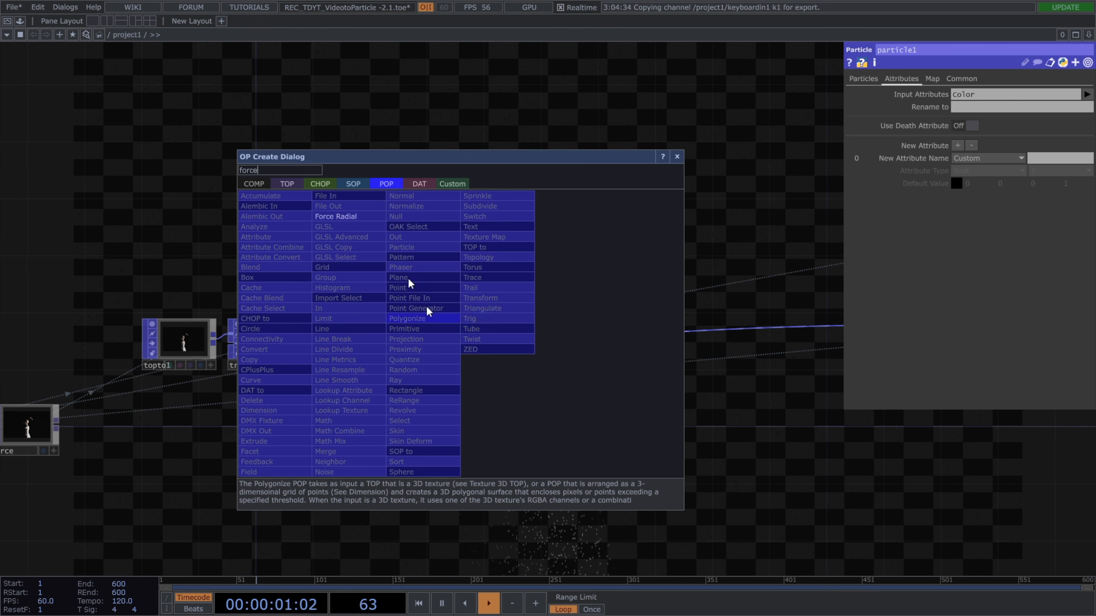
click(336, 216)
click(471, 344)
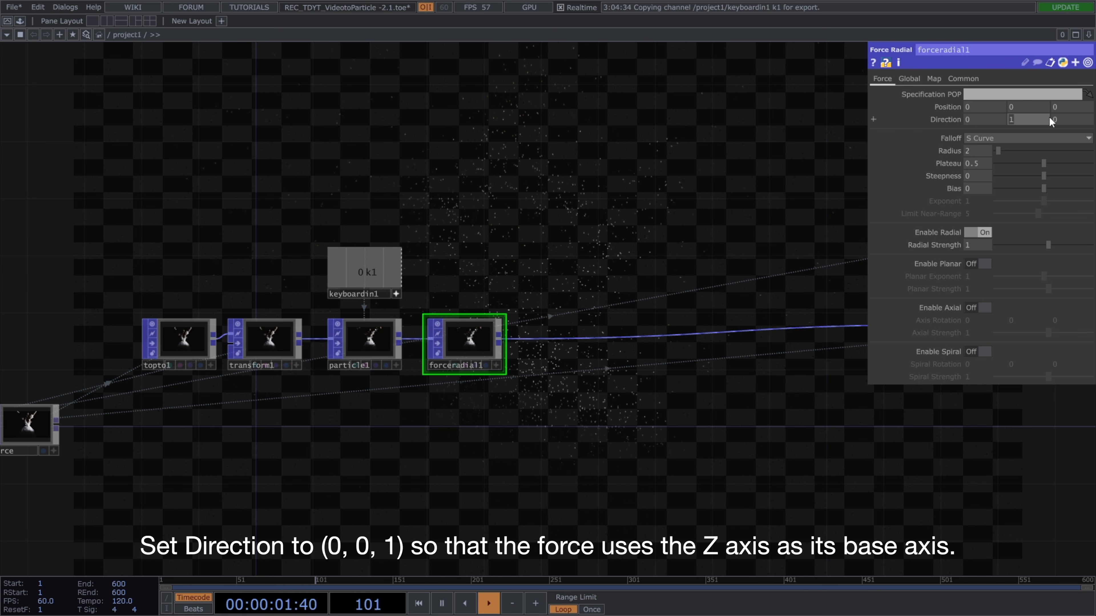
Set the Force Radial POP's Direction to 0, 0, 1 and turn on Enable Spiral.
text(0)
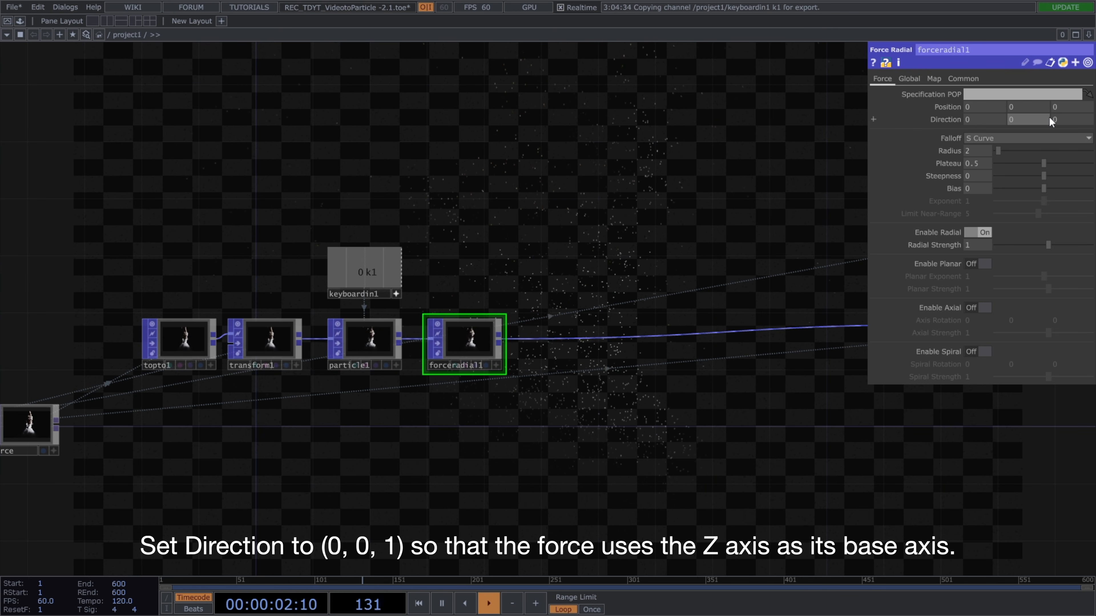
key(Tab)
text(1)
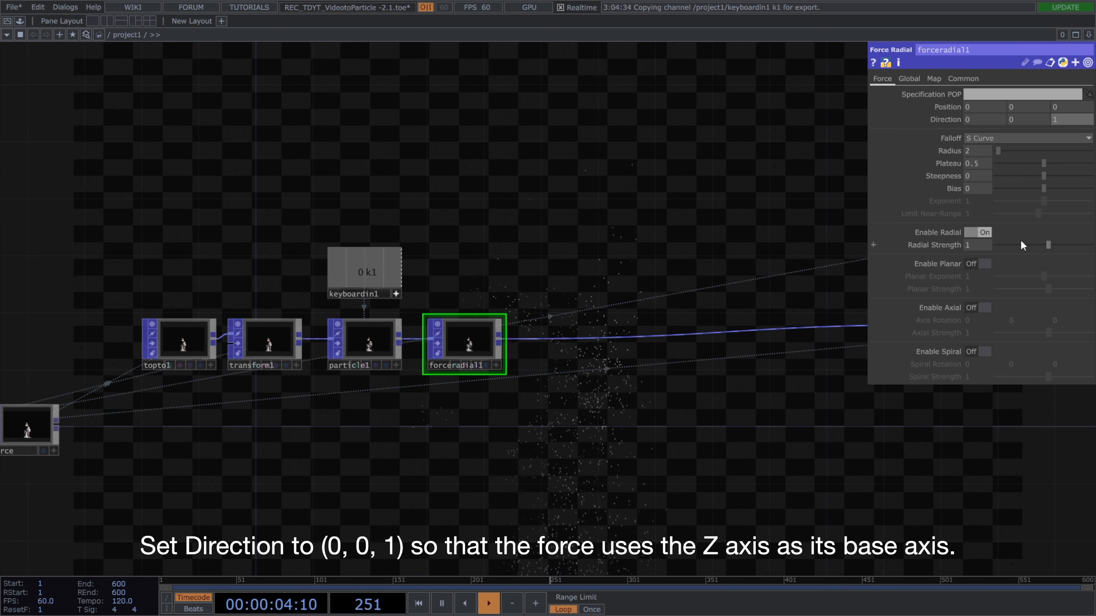
click(981, 351)
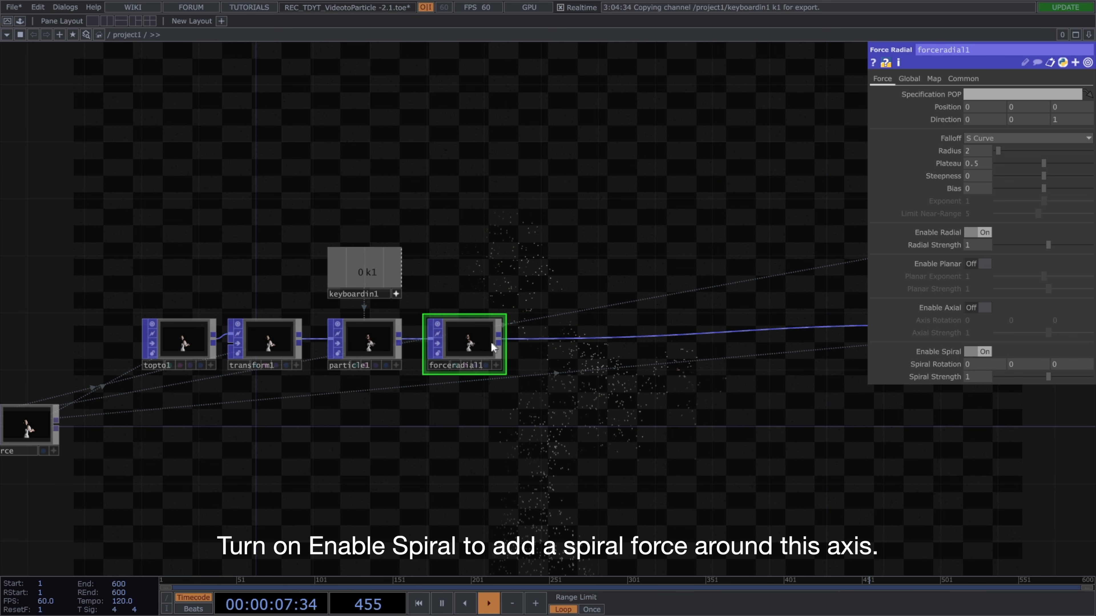
Assign the Force Radial POP as the Particle POP's Target Feedback Loop POP.
scroll(491, 343, up, 10)
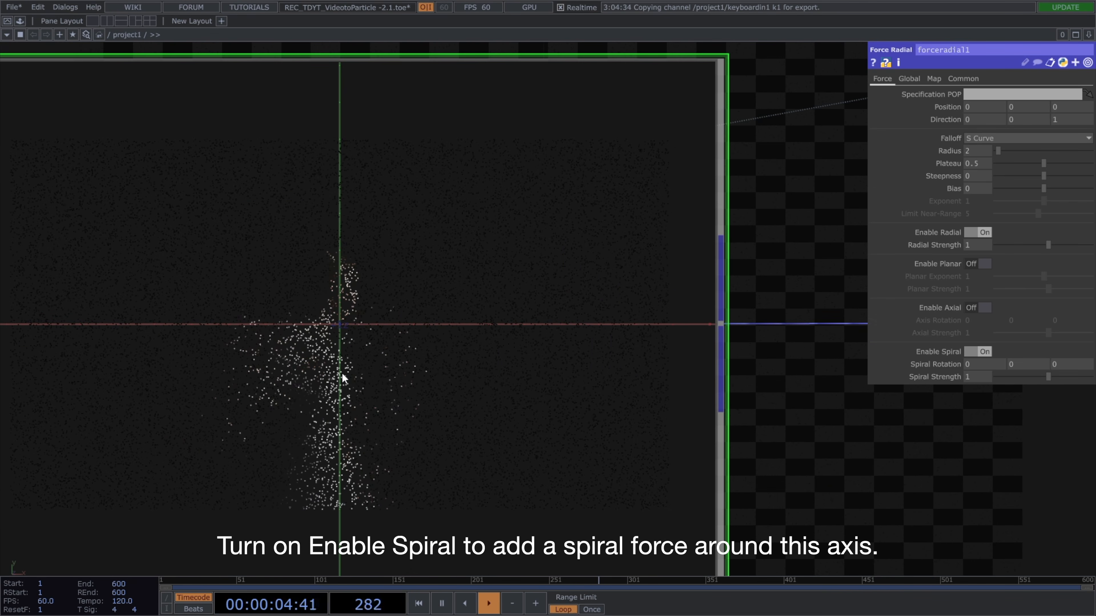
scroll(342, 373, down, 4)
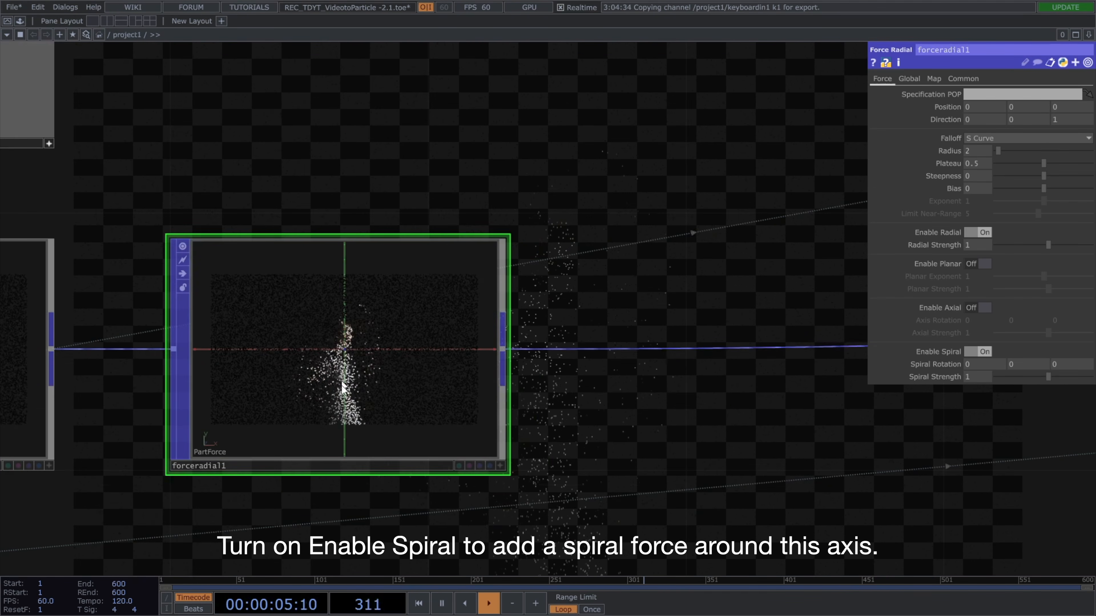
drag(406, 488, 627, 470)
drag(568, 364, 243, 362)
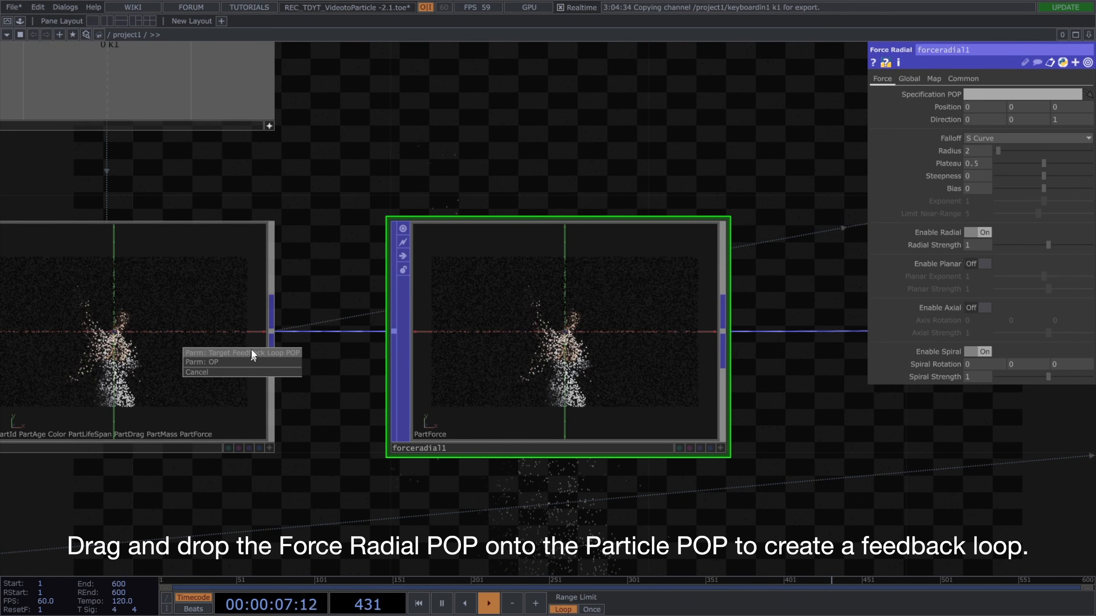
click(253, 353)
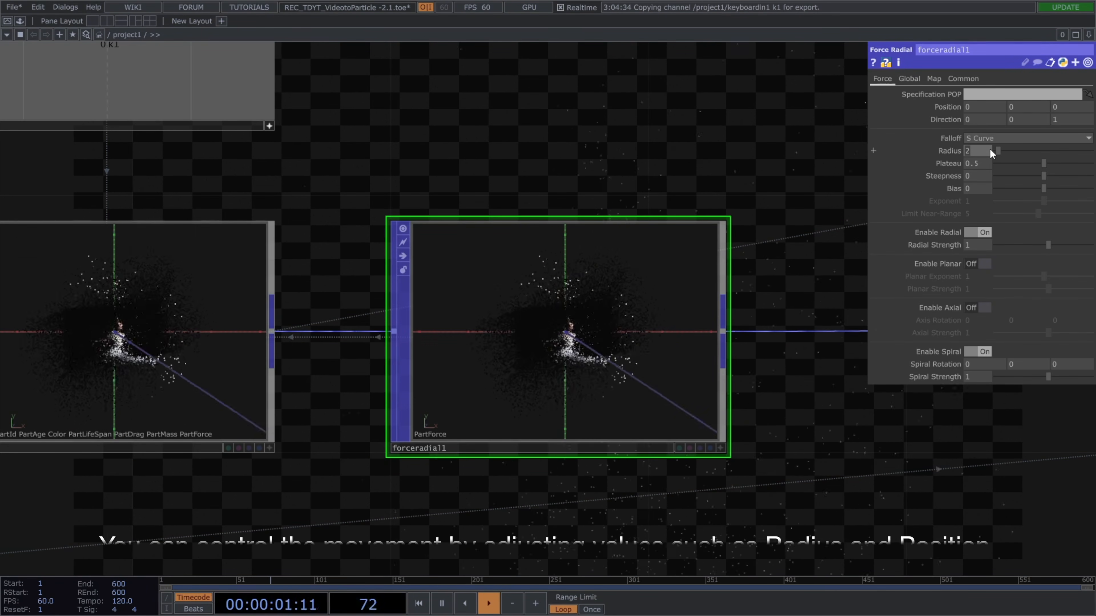
Set the Force Radial POP's Radius to 0.1.
text(.1)
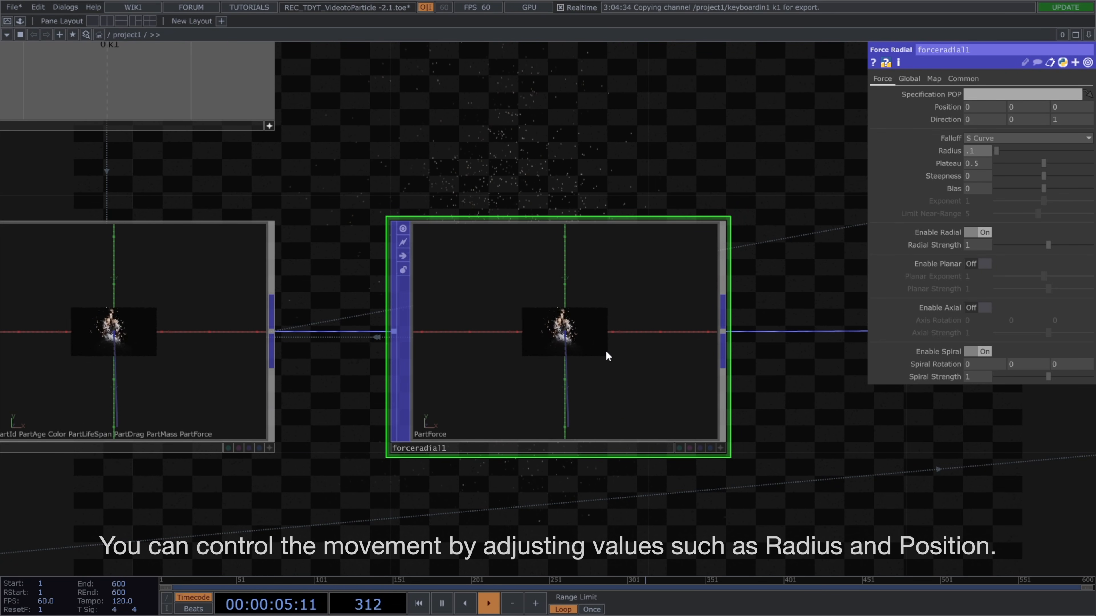
scroll(604, 354, up, 5)
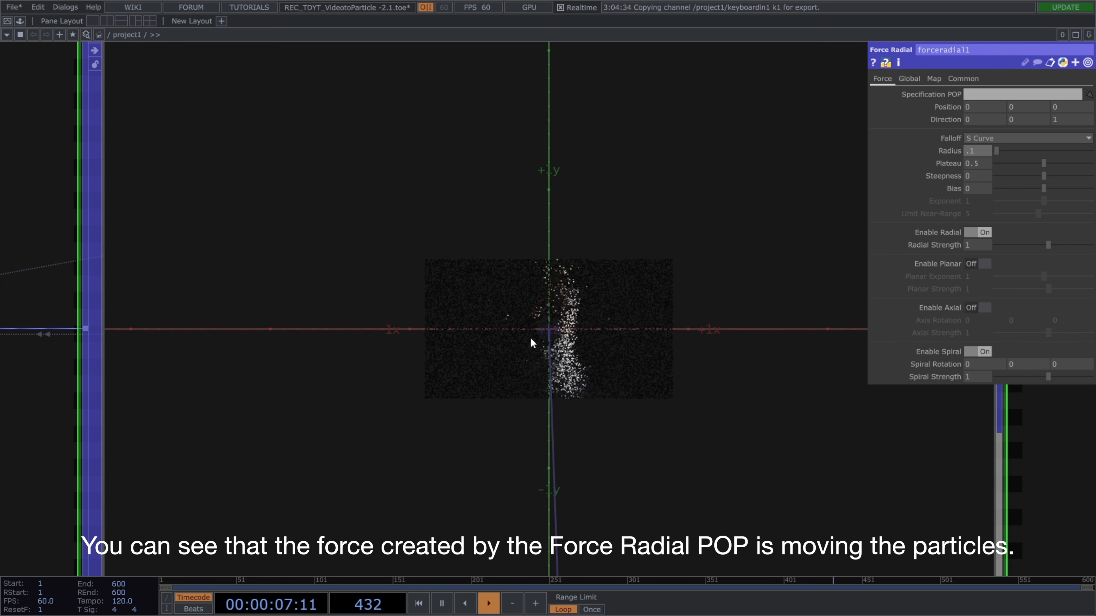
Try shifting the Force Radial POP's X Position to 0.4 and -0.32, and undo the position changes.
drag(986, 103, 1036, 122)
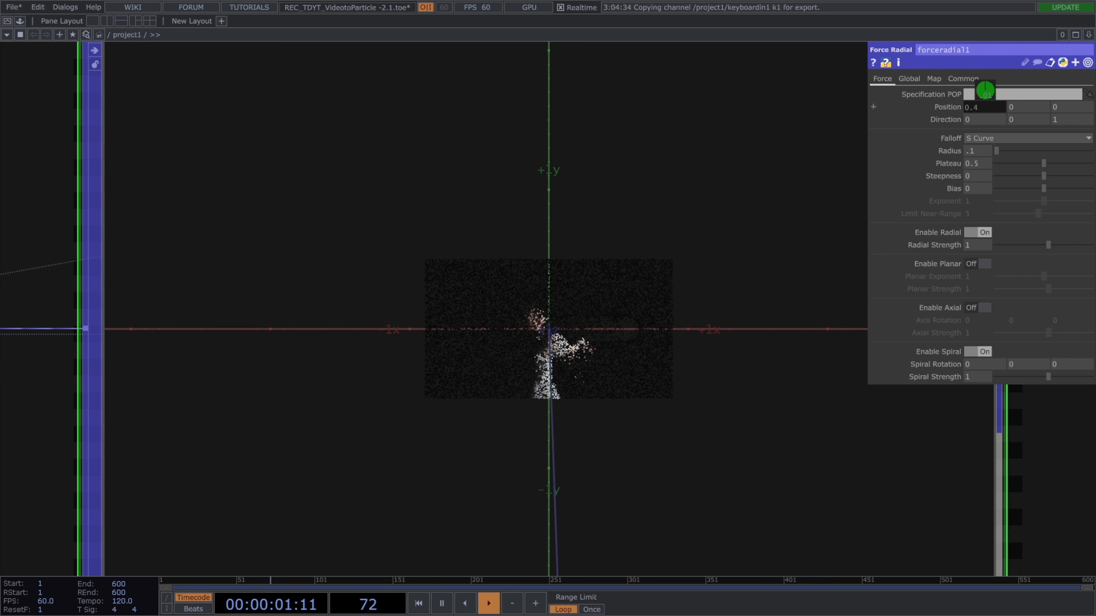
drag(985, 91, 976, 91)
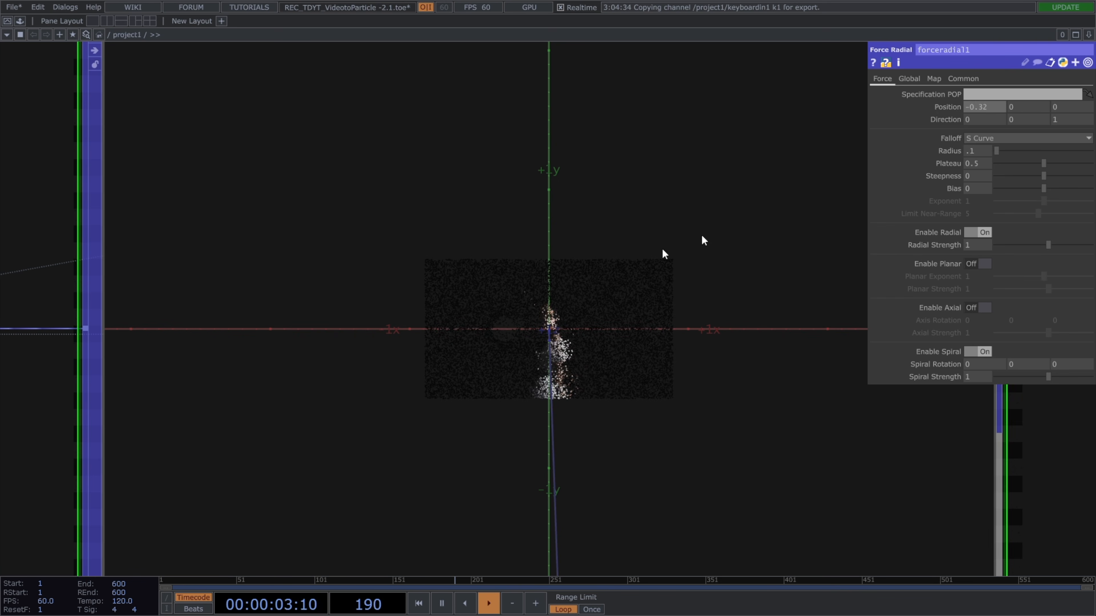
key(ctrl+z)
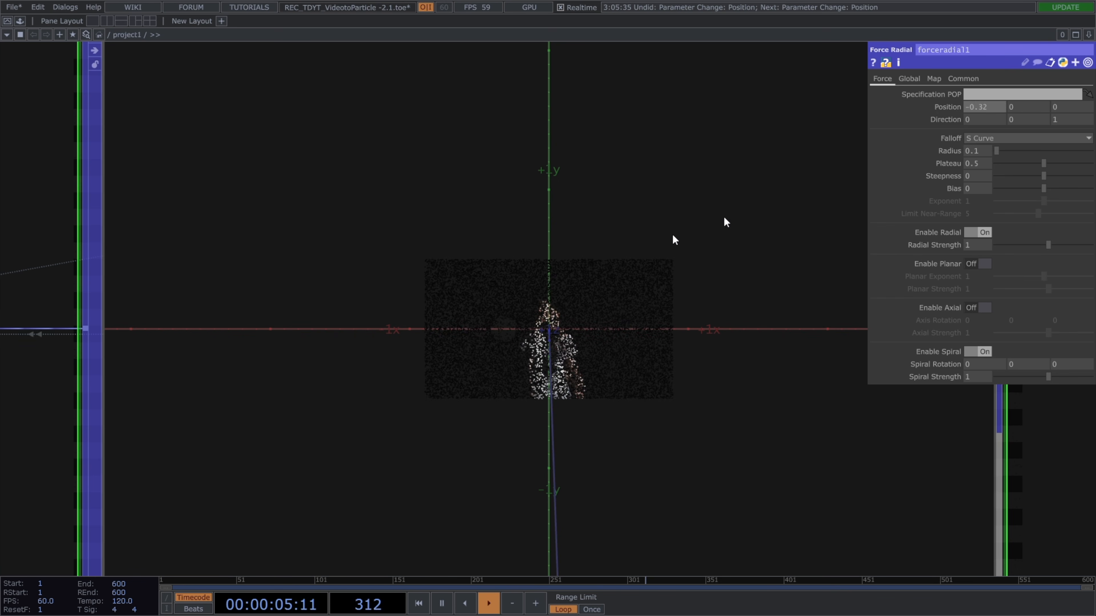
middle_drag(729, 234, 728, 296)
key(ctrl+z)
Insert a Delete POP on the wire after the Force Radial POP.
drag(516, 484, 242, 524)
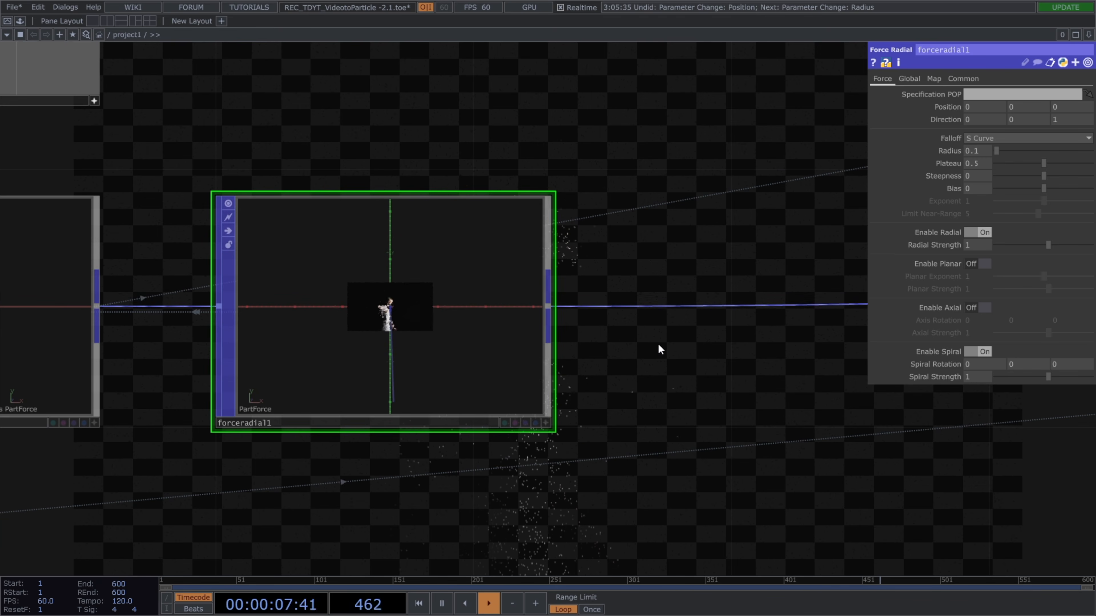
right_click(657, 306)
click(682, 297)
text(dele)
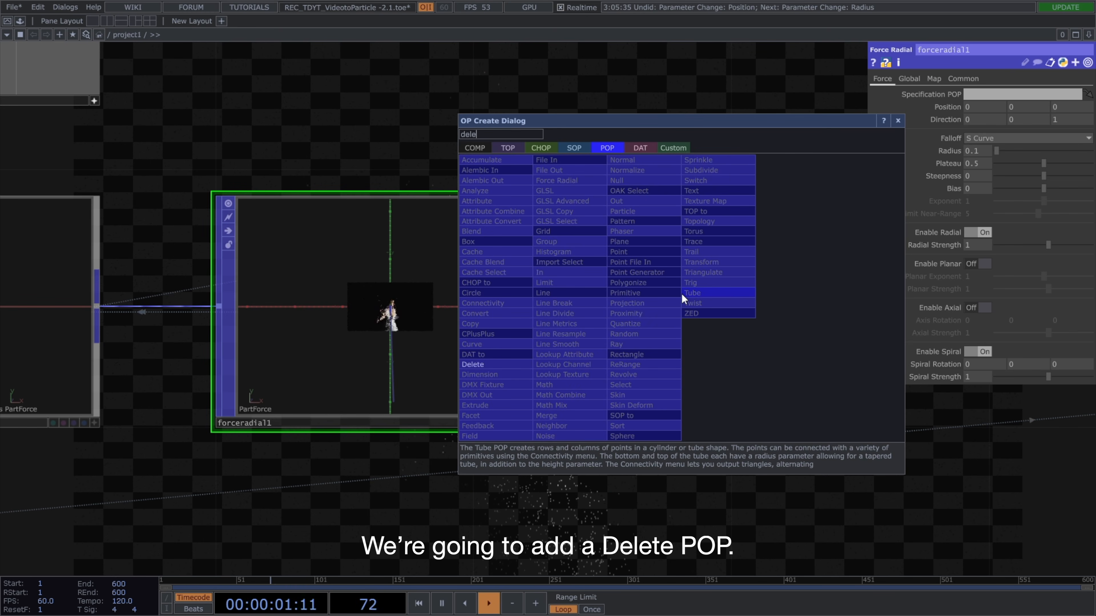
click(524, 364)
click(831, 311)
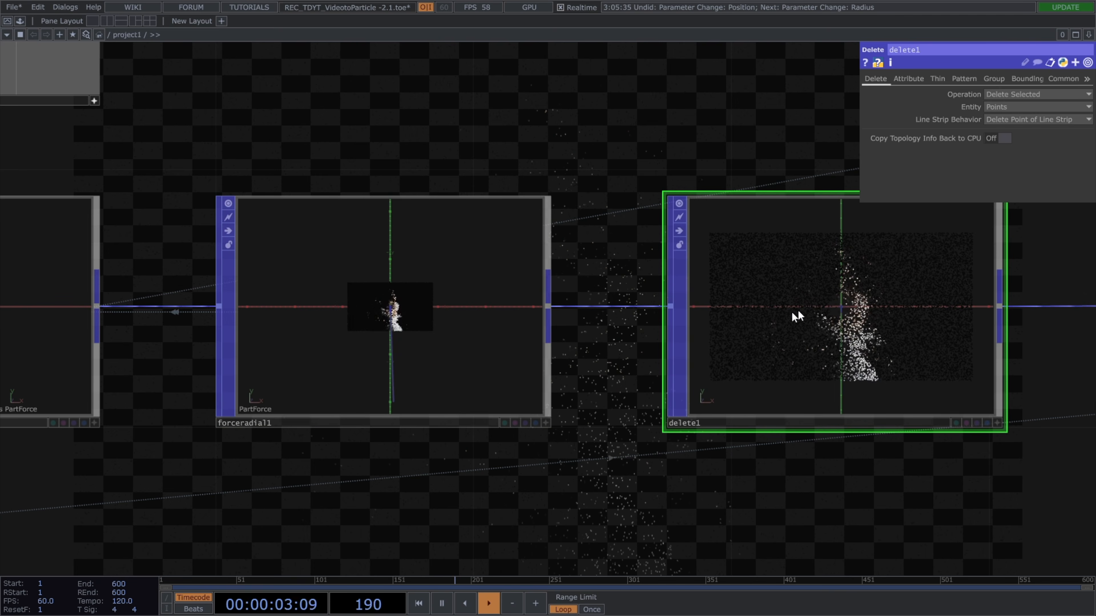
Set the Delete POP's first attribute condition to PartVel(0) with the == function and value 0.
drag(1035, 327, 834, 319)
click(909, 79)
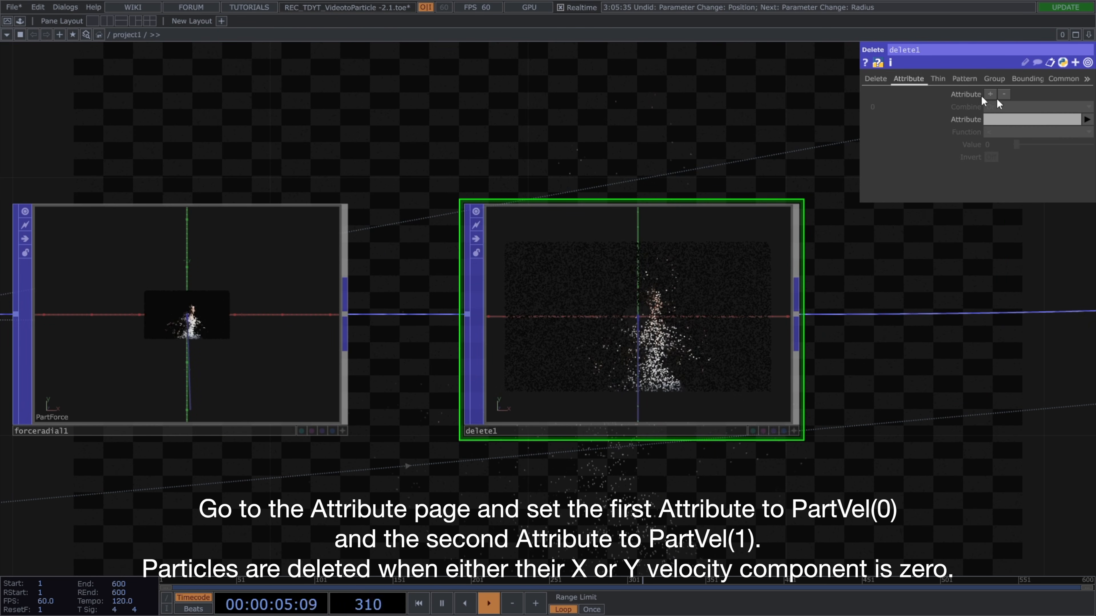
click(1087, 119)
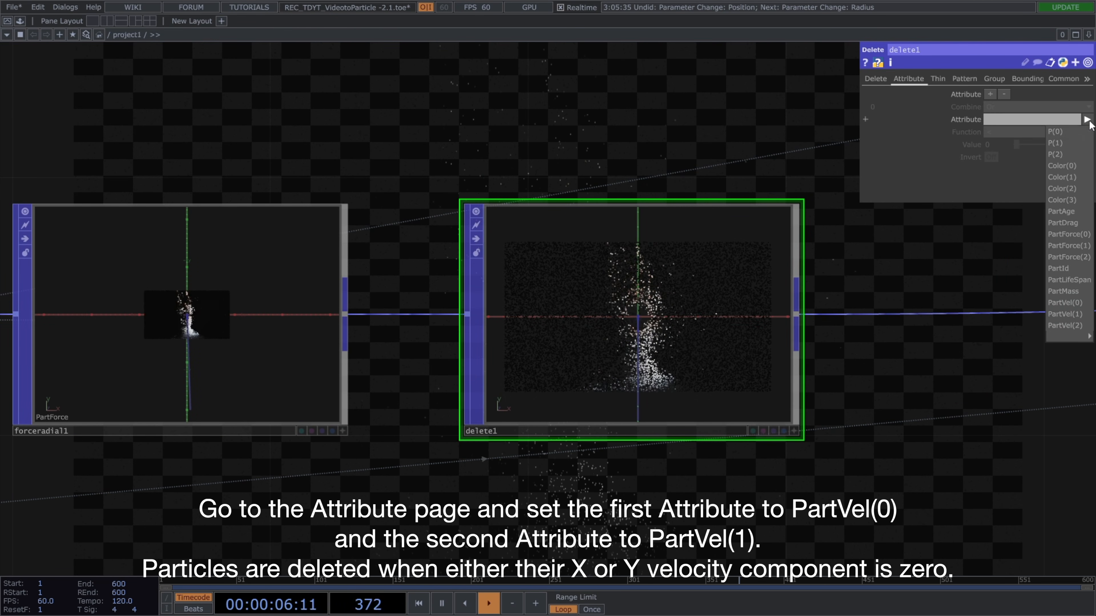
click(1078, 303)
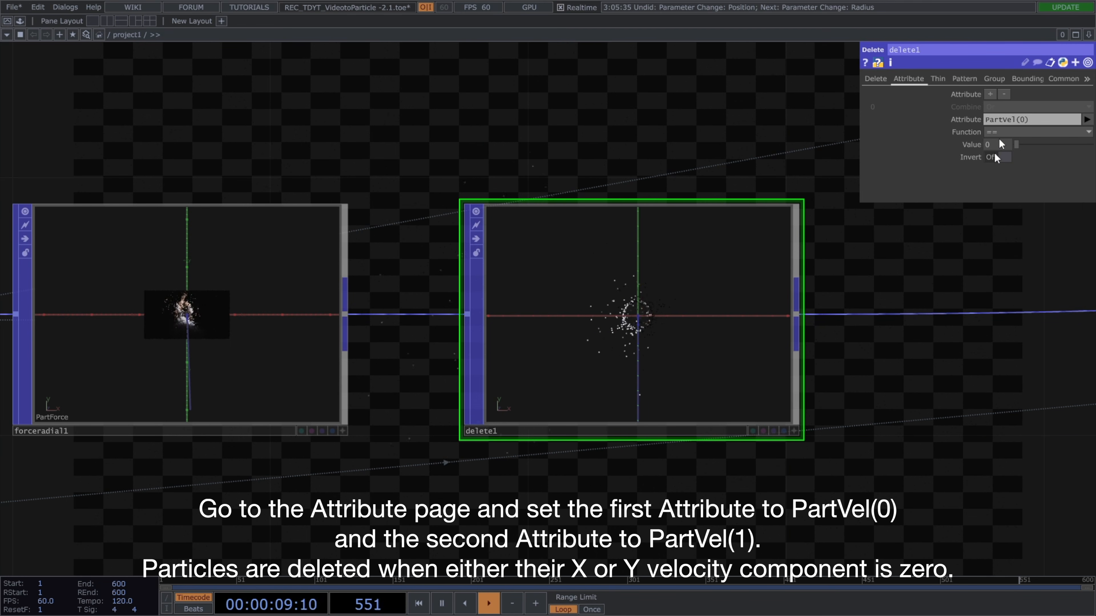
Add a second attribute condition to the Delete POP and set its attribute to PartVel(1).
click(990, 94)
click(1086, 188)
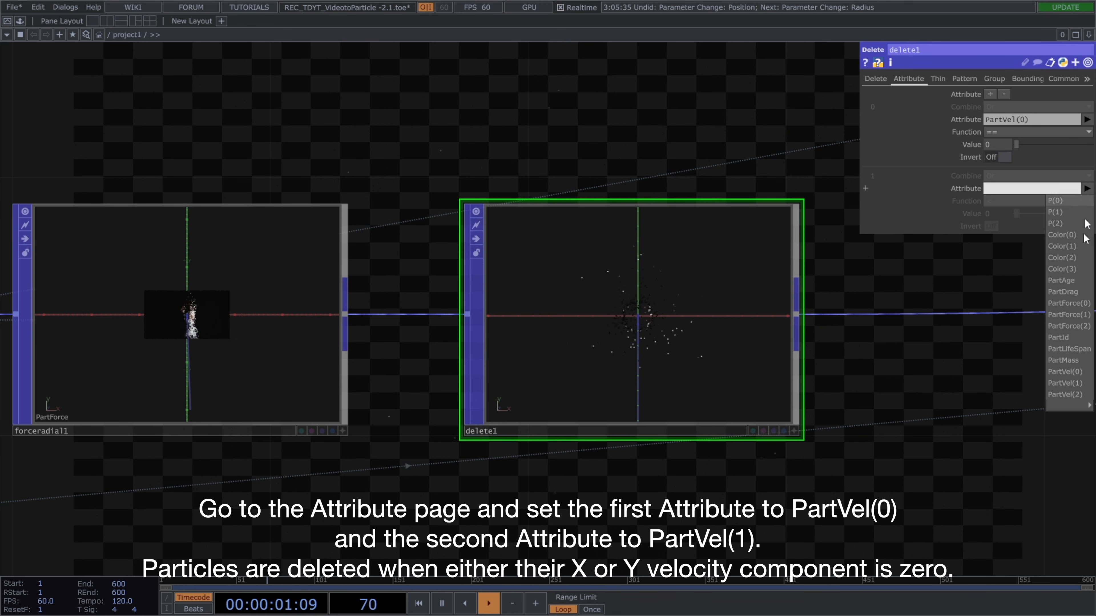
click(1072, 381)
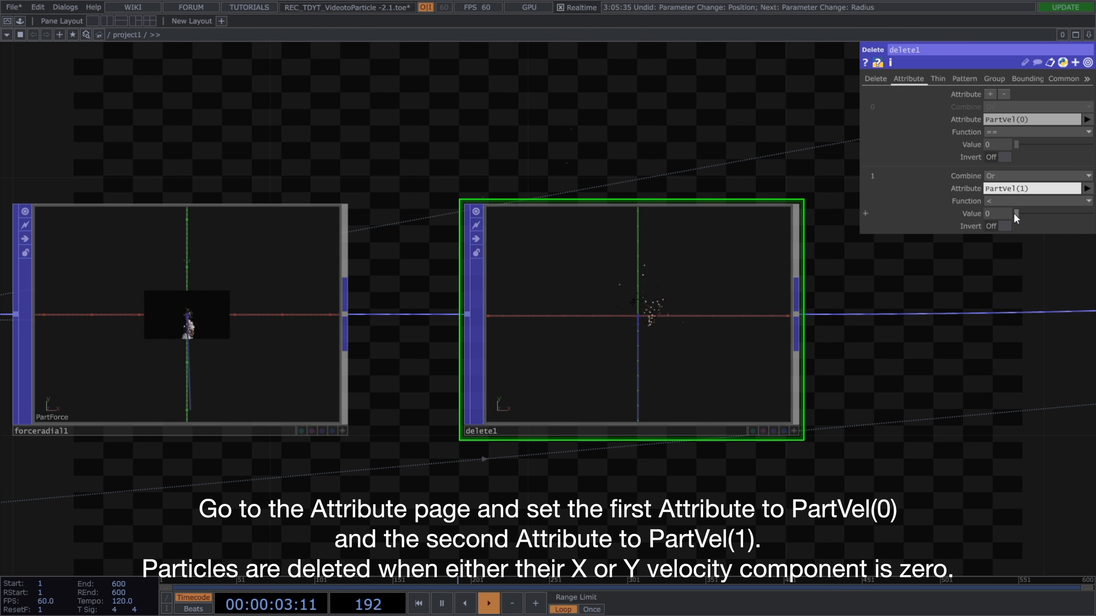
Set the function of the Delete POP's PartVel(1) condition to ==.
click(1011, 202)
click(991, 258)
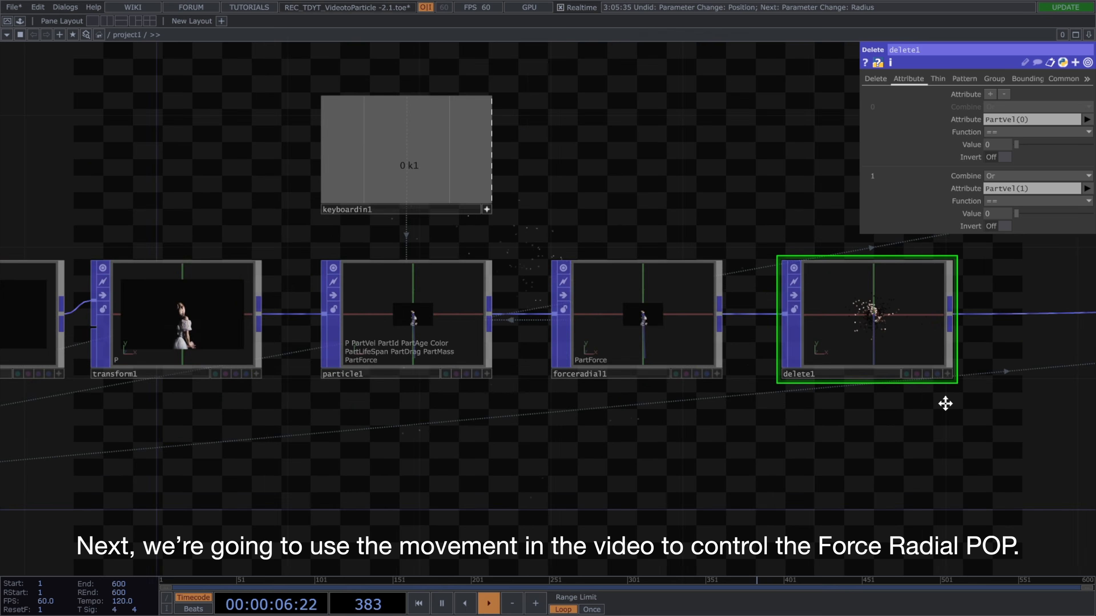
Add an NVIDIA Background TOP fed by the source TOP and place it to the source's lower right.
scroll(944, 408, down, 3)
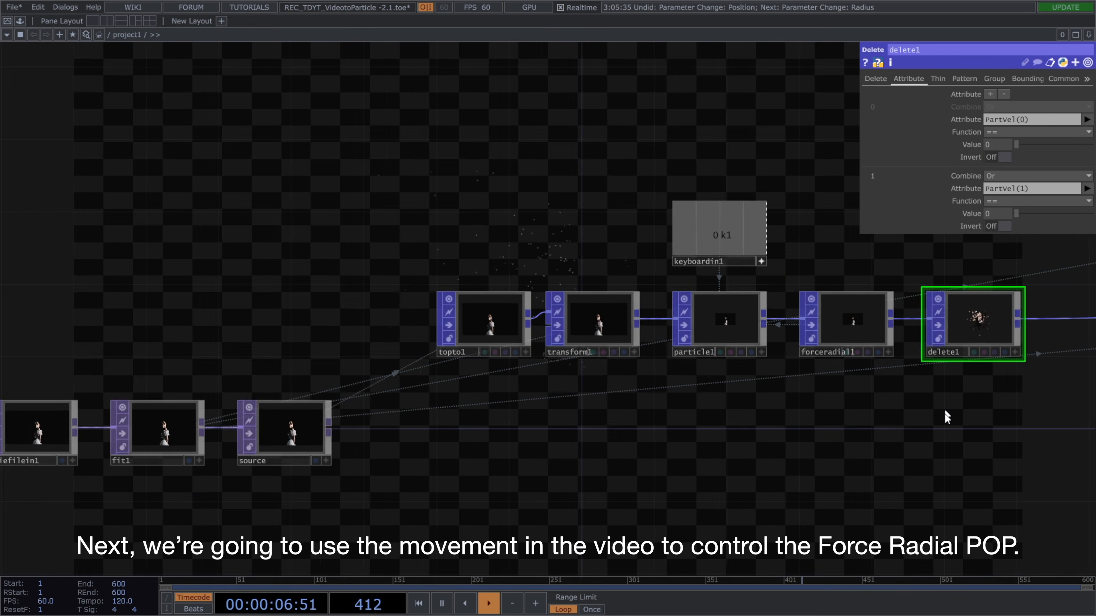
drag(944, 416, 812, 388)
drag(811, 389, 796, 383)
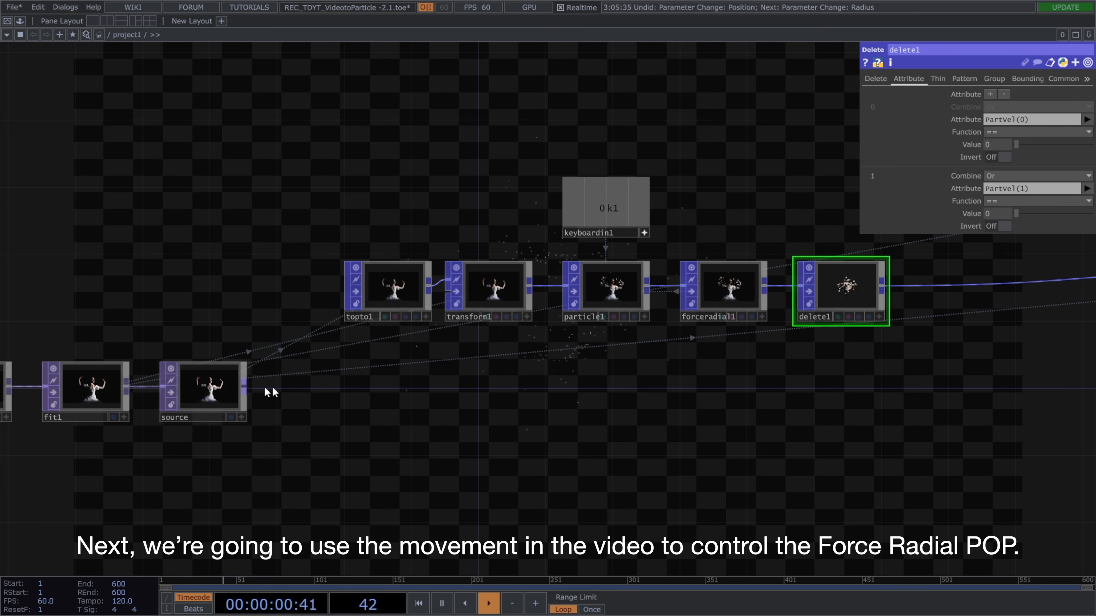
right_click(245, 387)
click(287, 394)
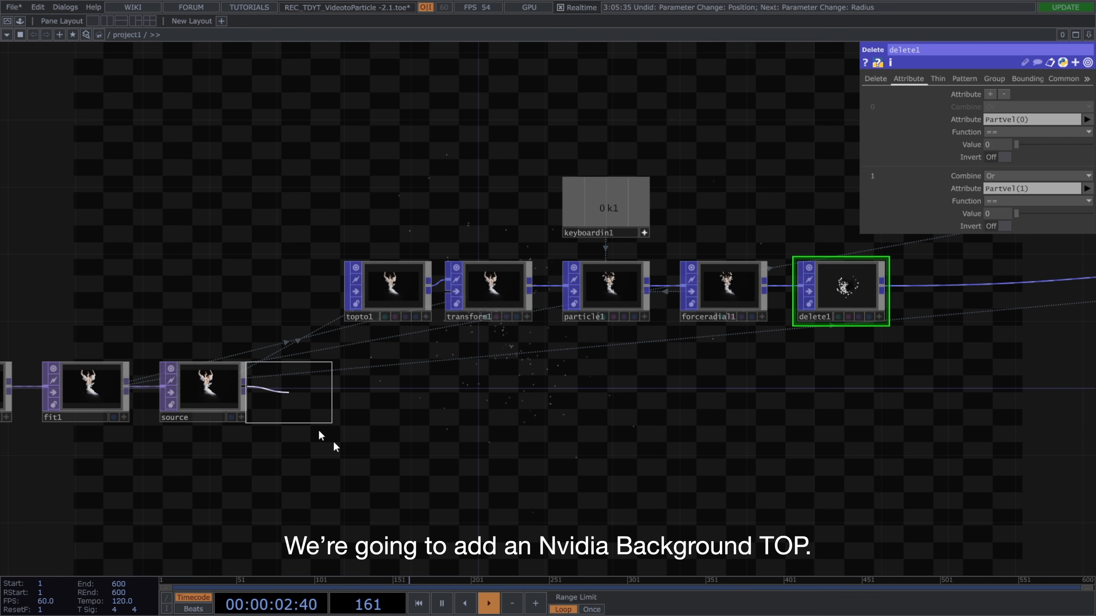
click(428, 451)
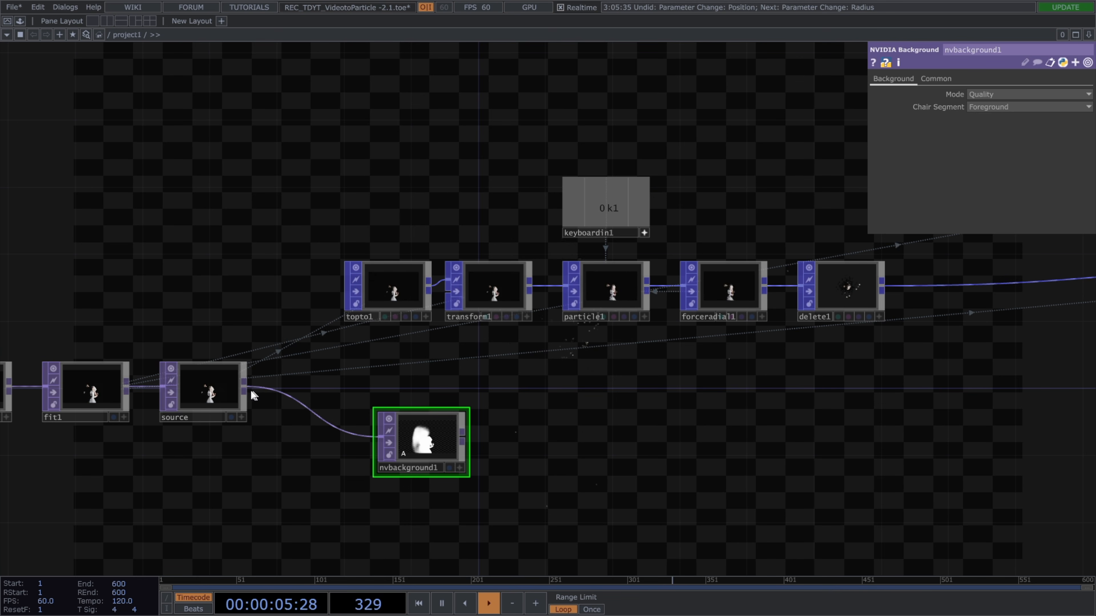
Add a Constant TOP wired from the source TOP and set its Combine with Input to Set Resolution Only.
right_click(320, 472)
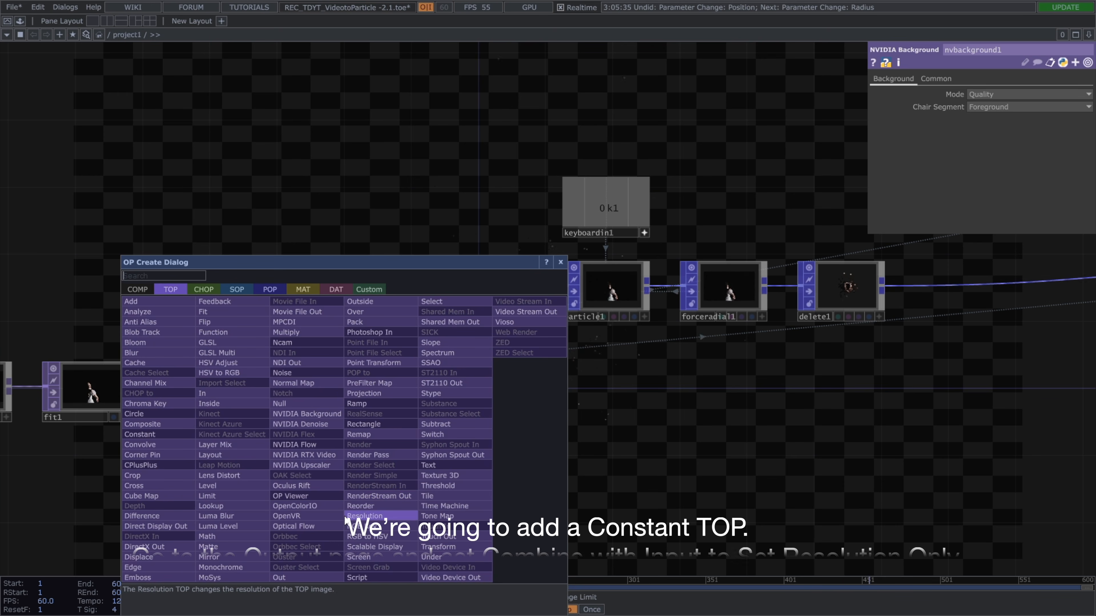
click(178, 438)
click(419, 514)
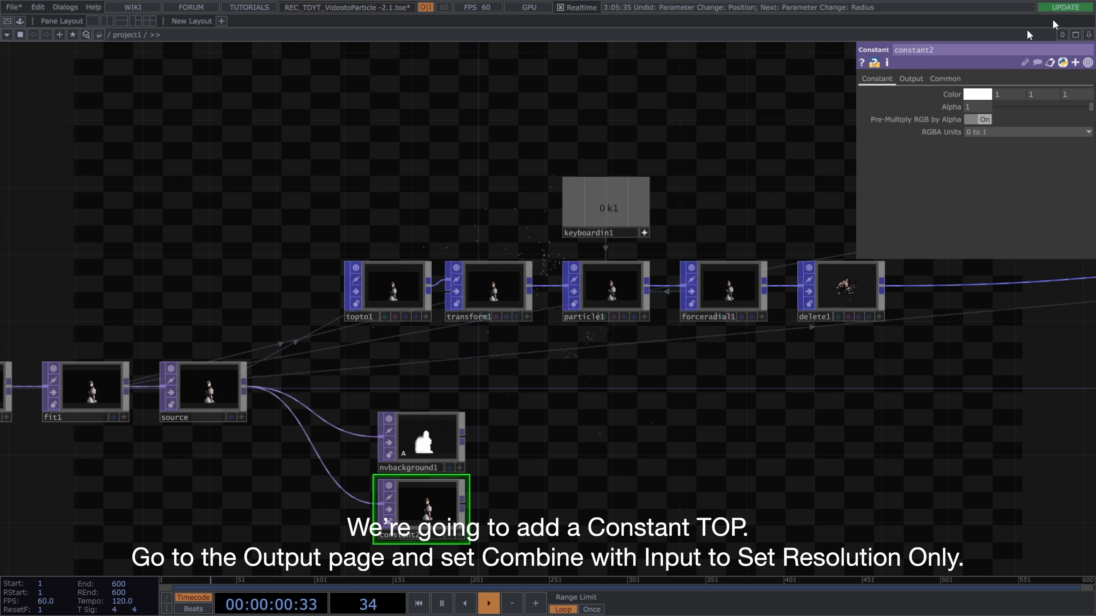
click(910, 79)
click(992, 94)
click(976, 109)
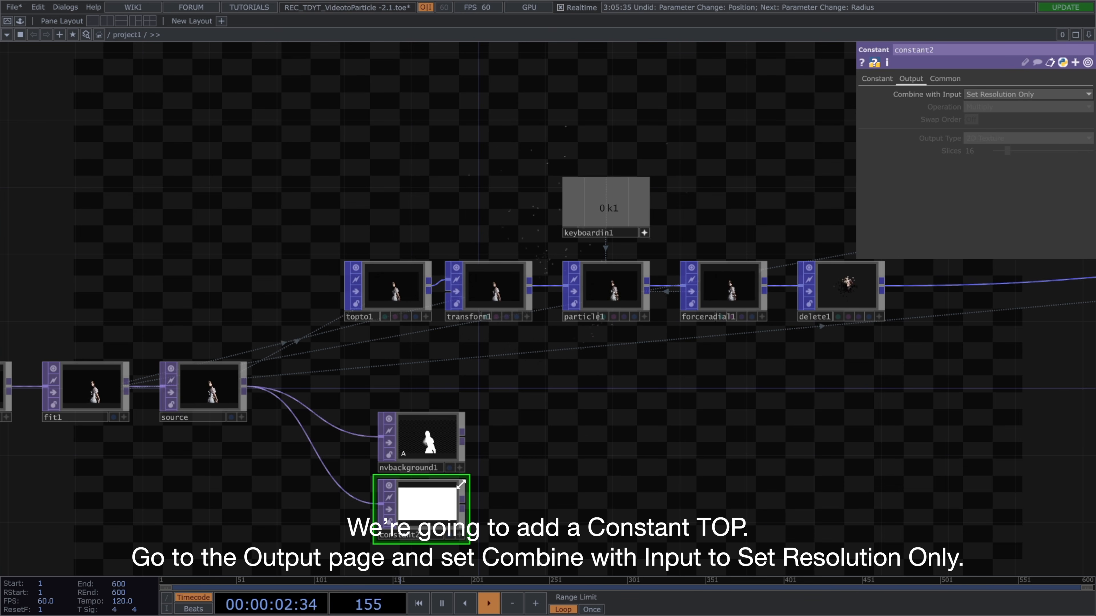
Add a Matte TOP after the NVIDIA Background TOP and wire the Constant TOP into it as well.
click(501, 441)
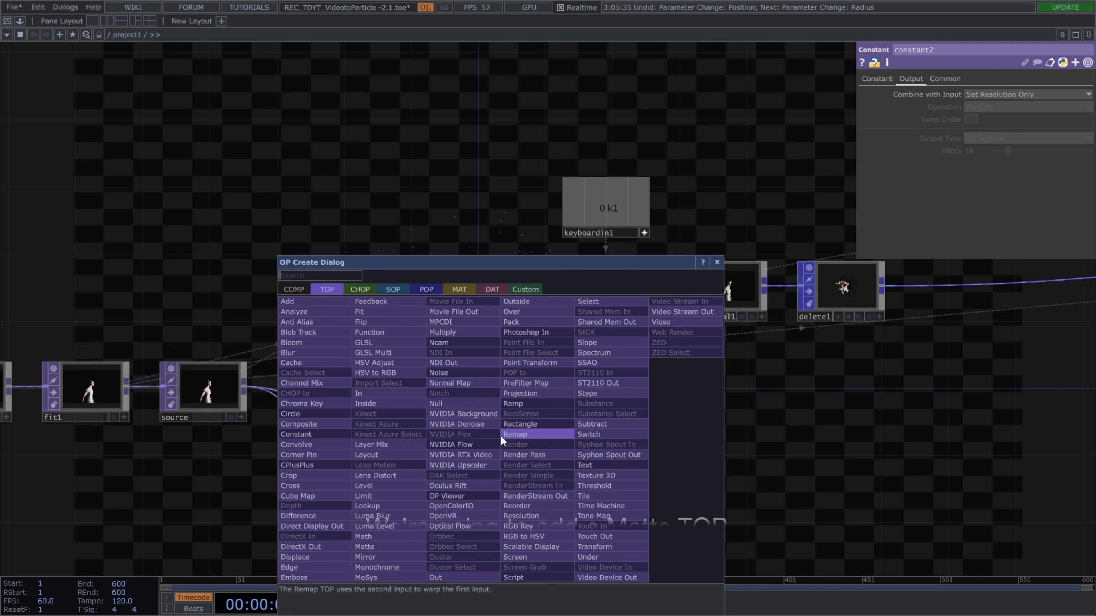
text(matte)
click(364, 547)
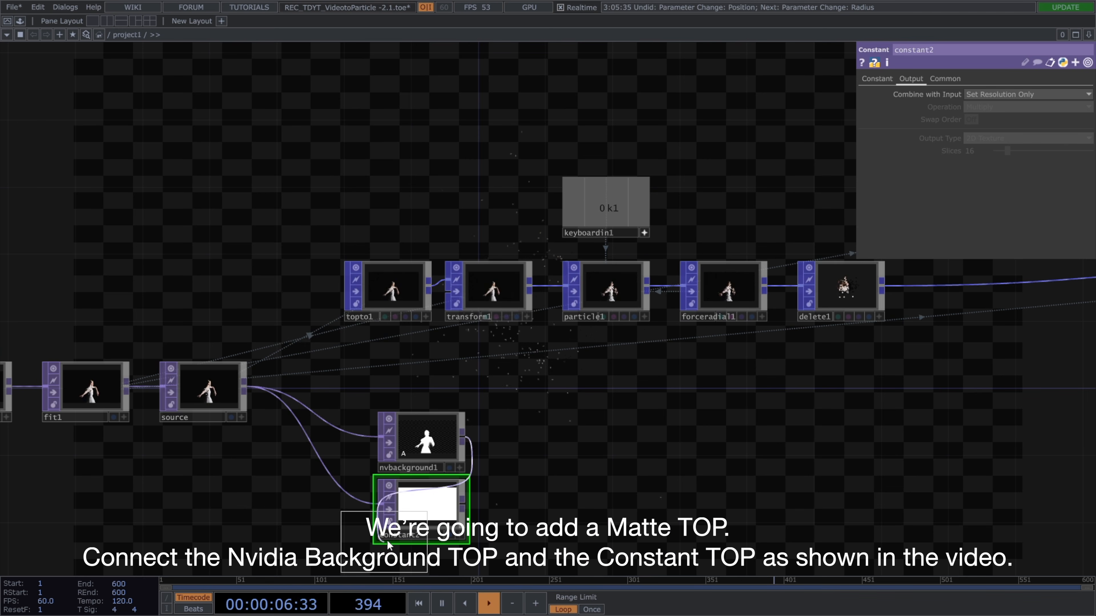
click(523, 439)
drag(464, 503, 480, 447)
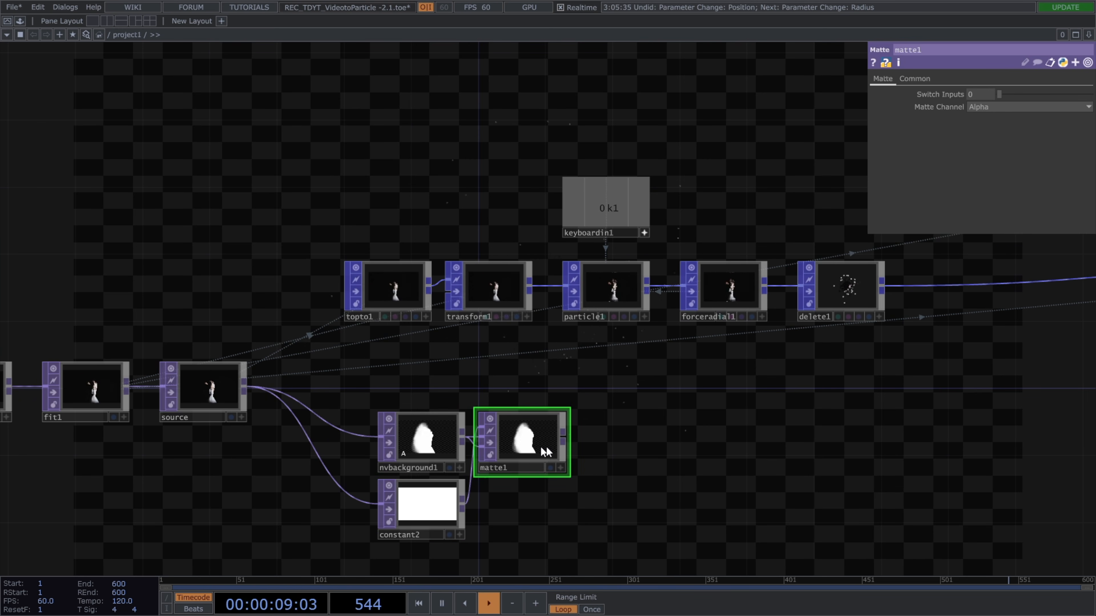
Add a Blur TOP after the Matte TOP.
drag(563, 440, 642, 449)
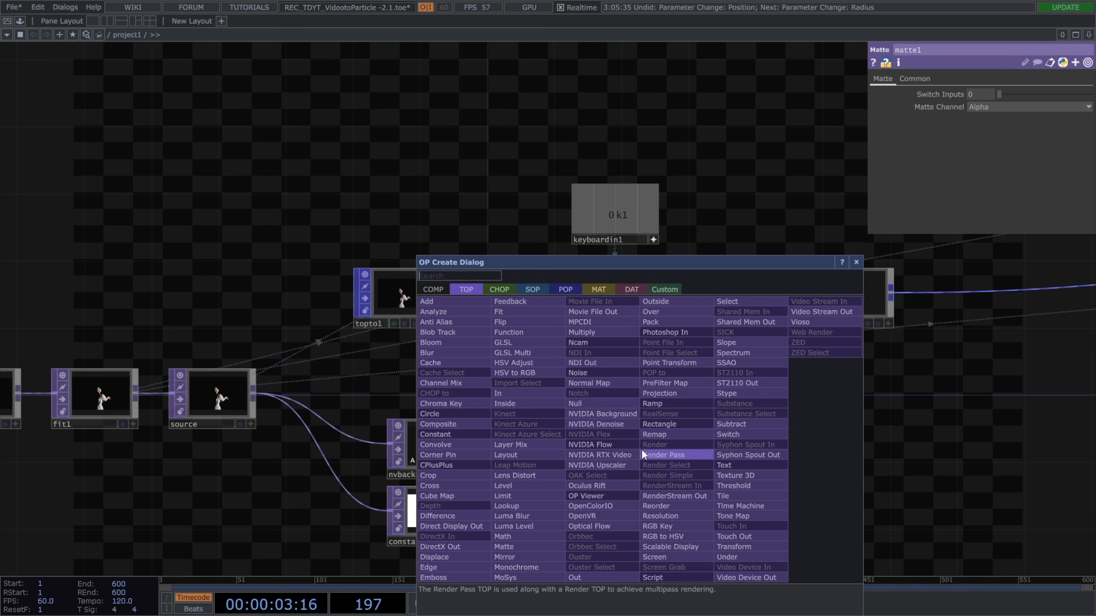
text(blu)
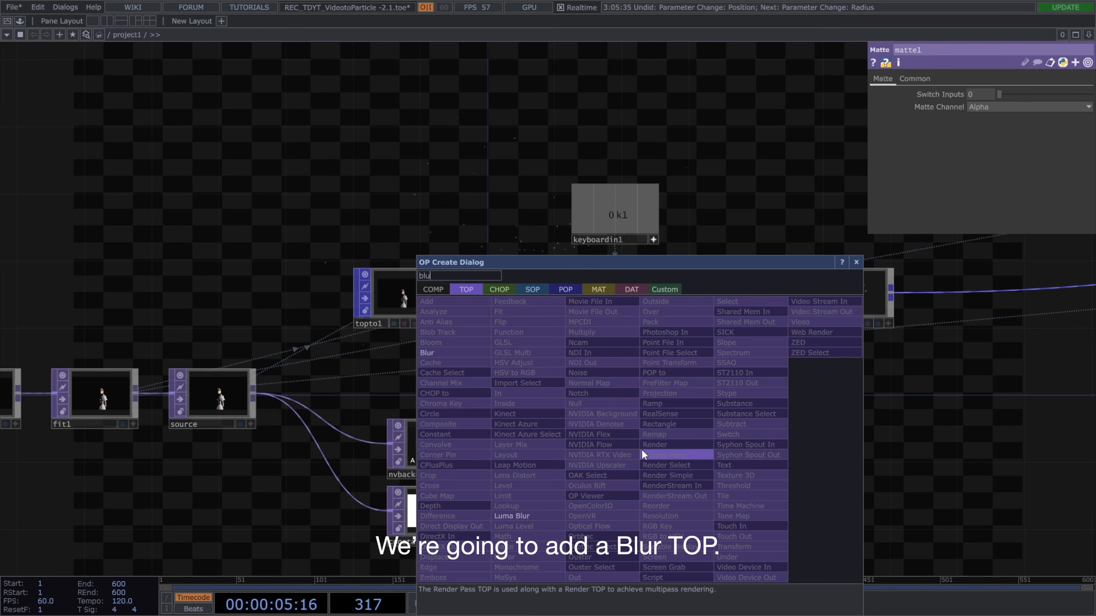
click(427, 353)
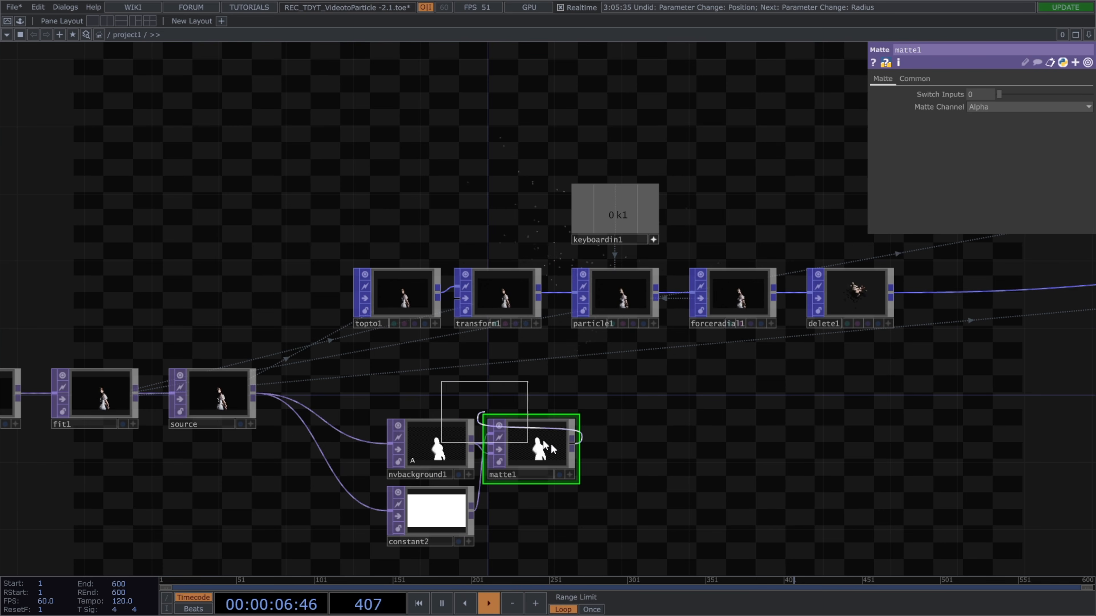
click(631, 453)
Set the Blur TOP's Pre-Shrink to 7 and Filter Size to 32.
drag(614, 536, 548, 503)
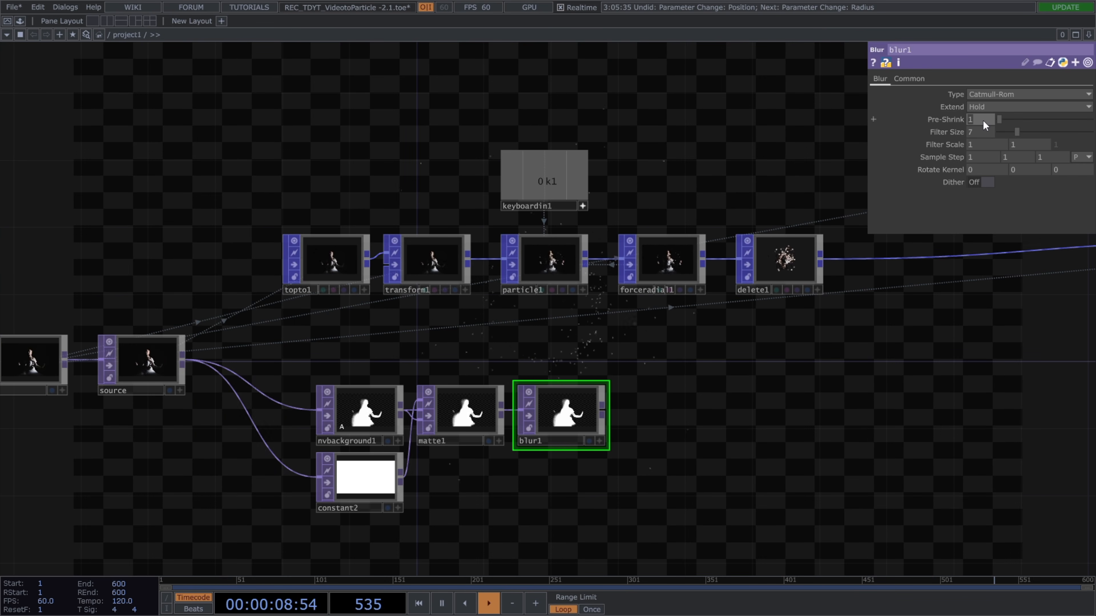
text(7)
key(Tab)
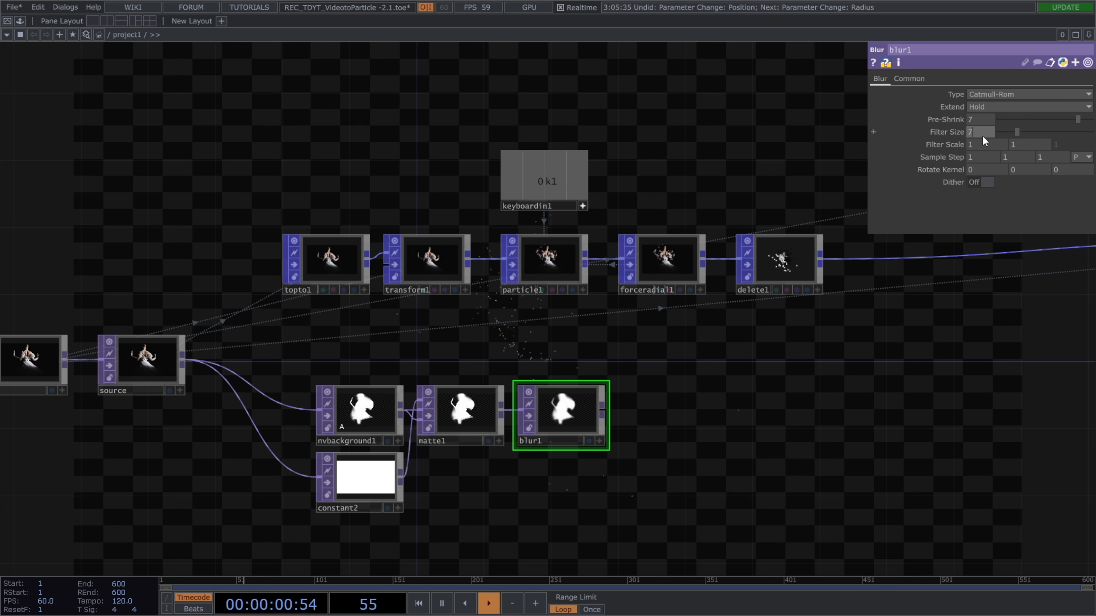
text(32)
key(Return)
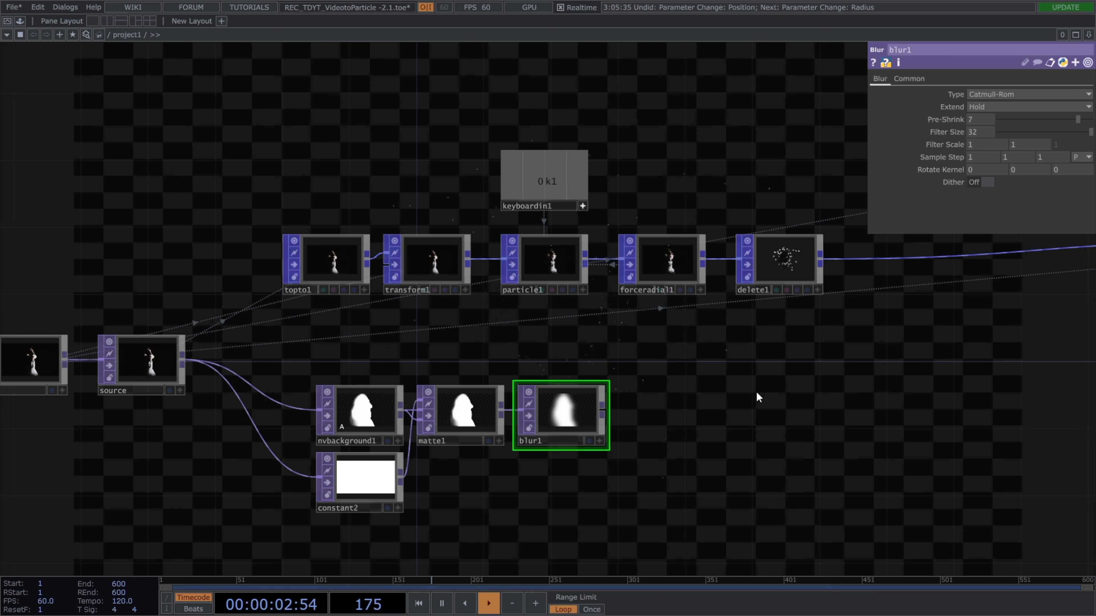
Add a Threshold TOP after the Blur TOP.
click(604, 407)
click(663, 410)
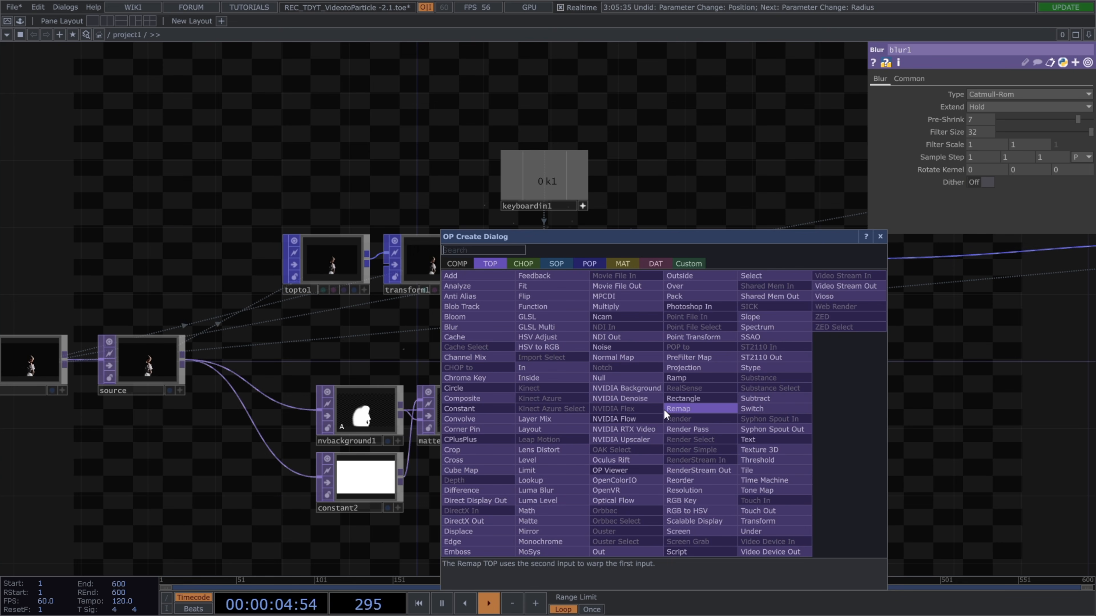
click(757, 459)
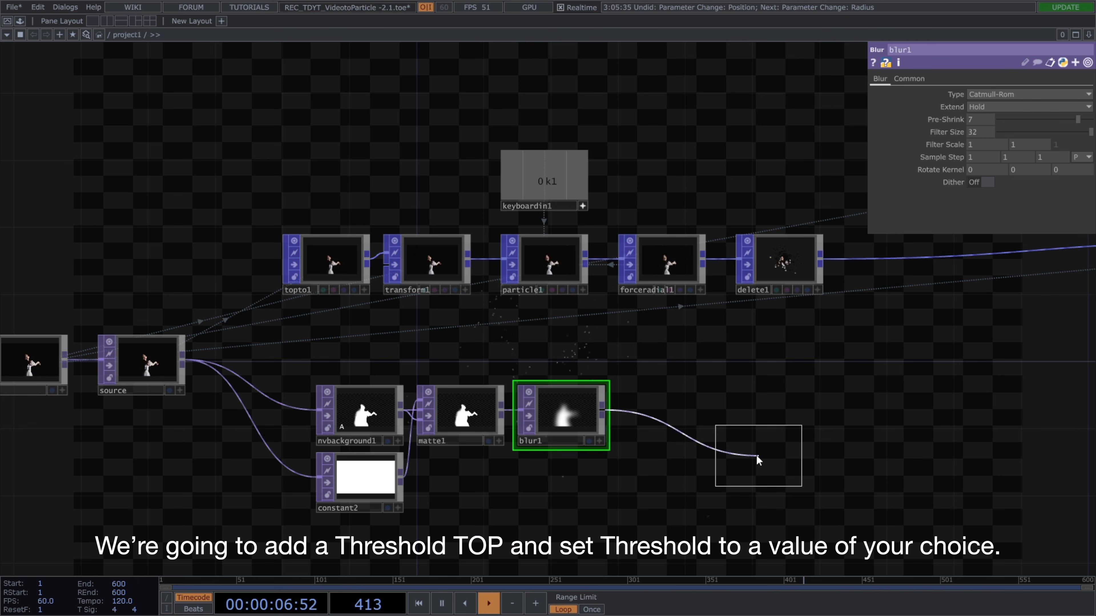
click(669, 416)
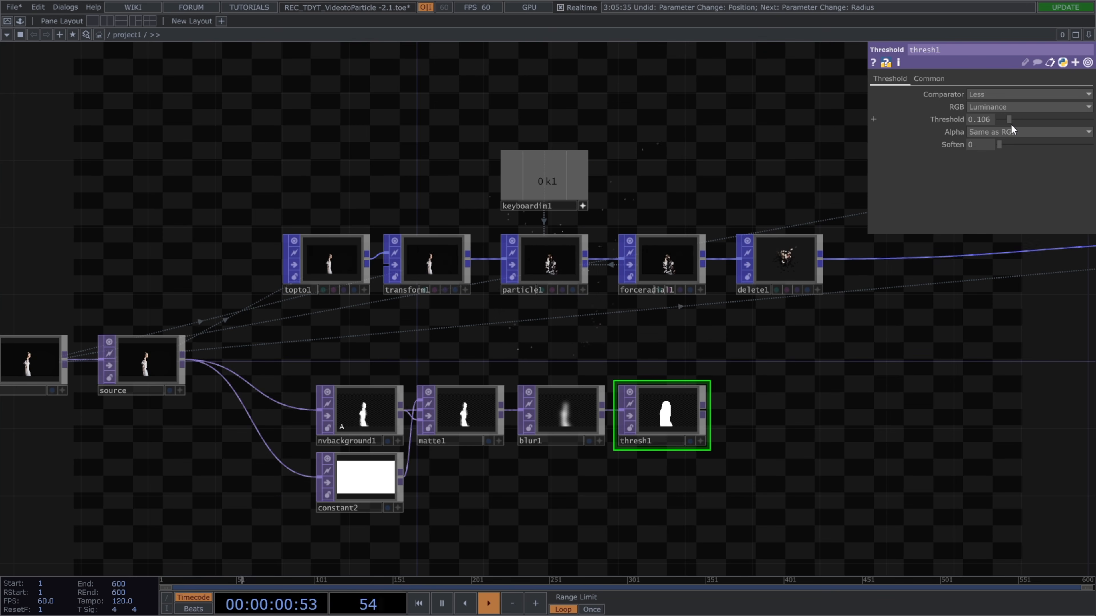
Try a Threshold value of 0.435 on the Threshold TOP and settle on 0.118.
drag(1011, 124, 1039, 122)
scroll(643, 425, up, 3)
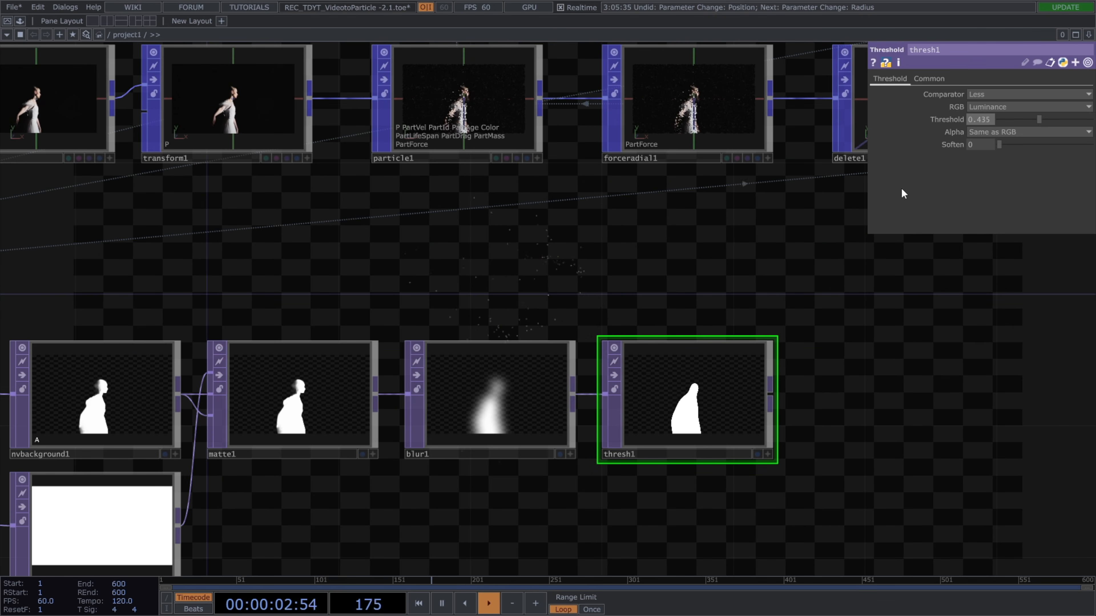
click(1019, 121)
drag(1018, 122, 1009, 128)
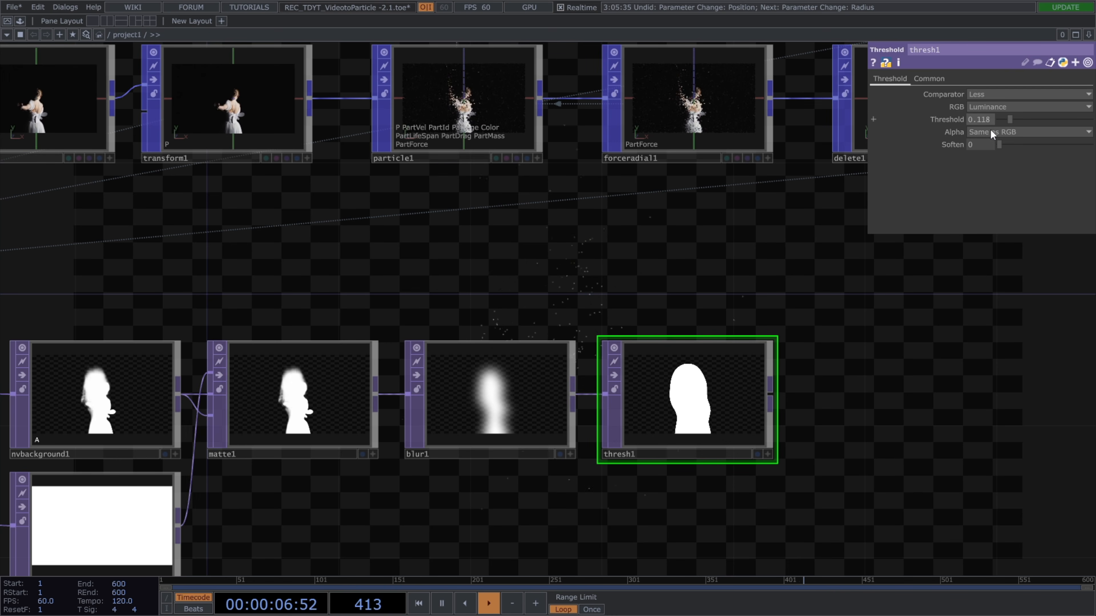
Add a Blob Track TOP after the Threshold TOP.
scroll(795, 358, down, 5)
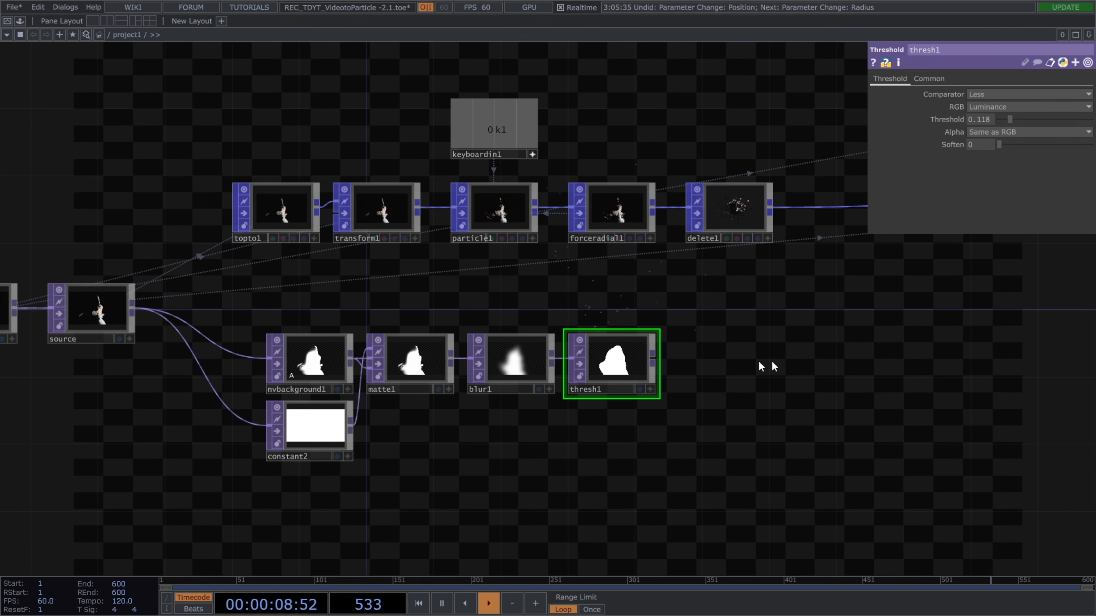
click(653, 363)
click(685, 358)
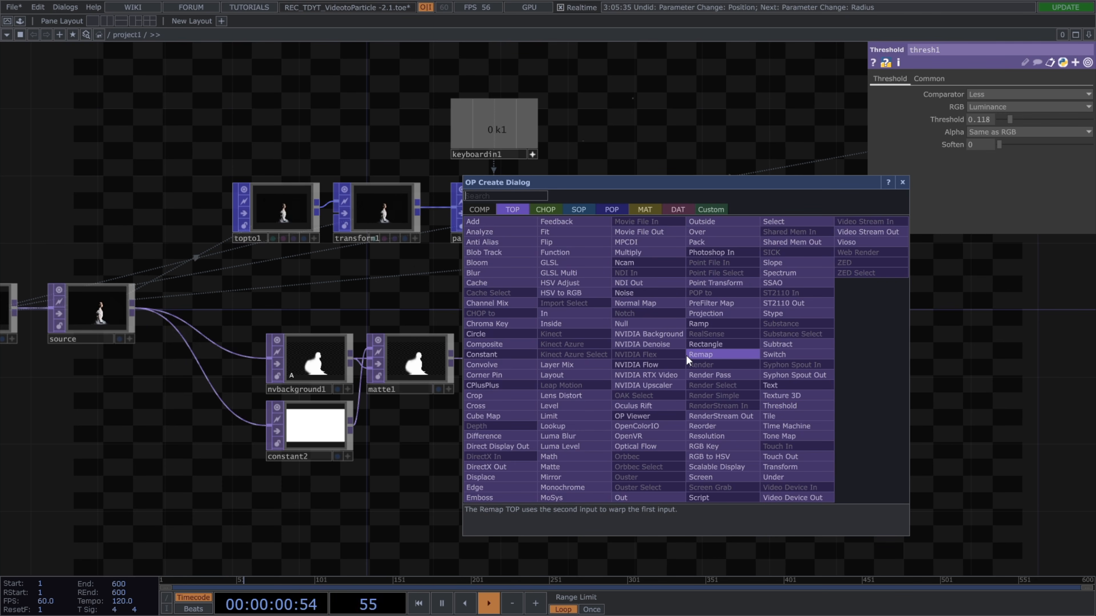
click(518, 252)
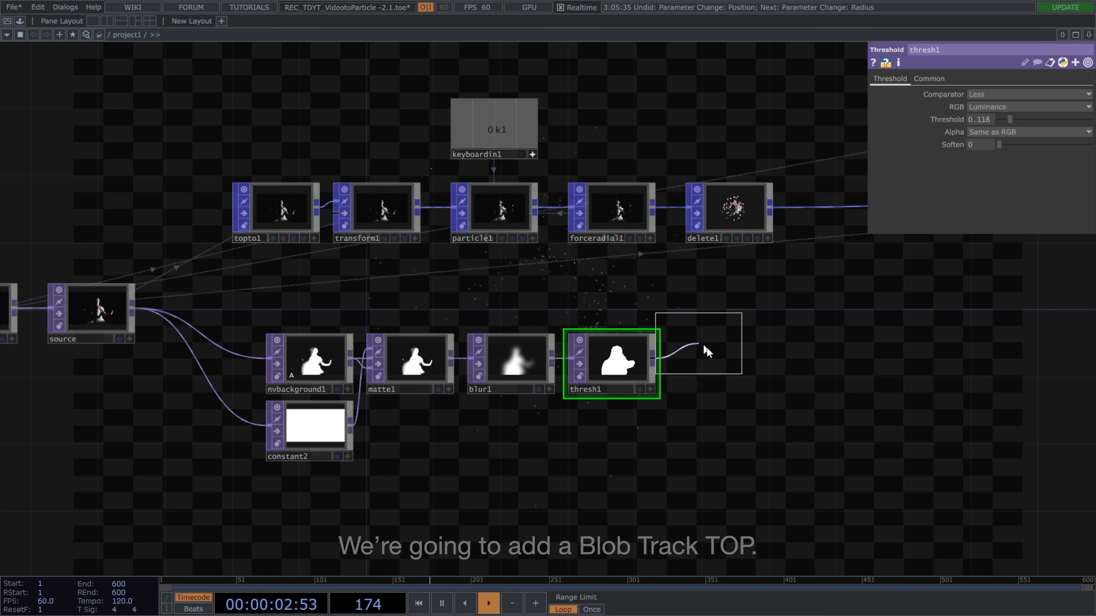
click(731, 360)
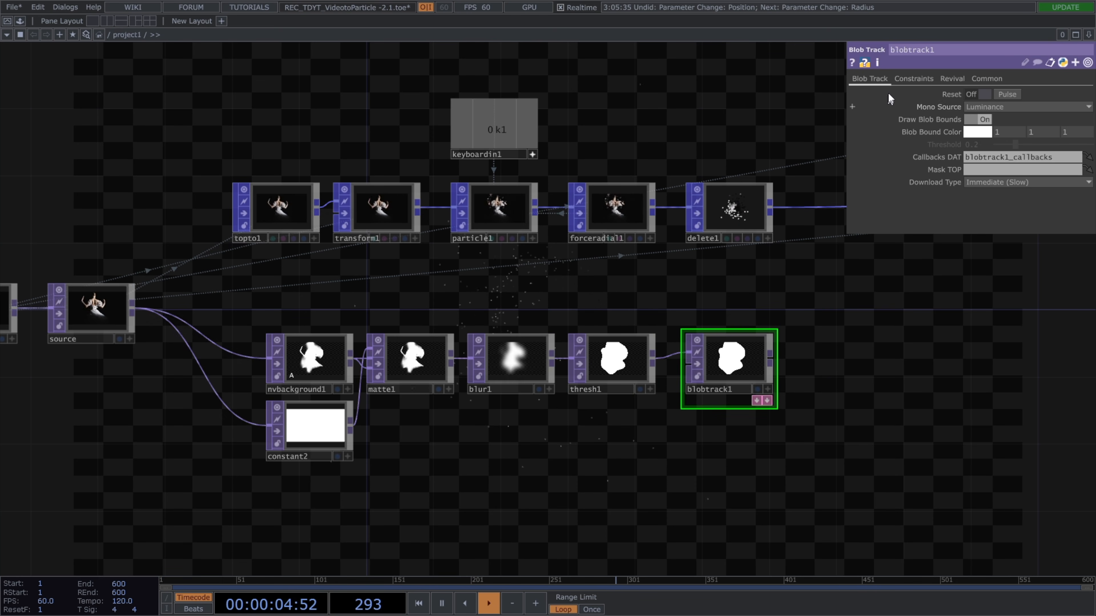
Turn on deletion of nearby and overlapping blobs, with Maximum Blob Size, Minimum Distance, Delete Area Tolerance and Delete Overlap Tolerance set to 1.
click(906, 79)
drag(1000, 94, 1068, 105)
click(982, 132)
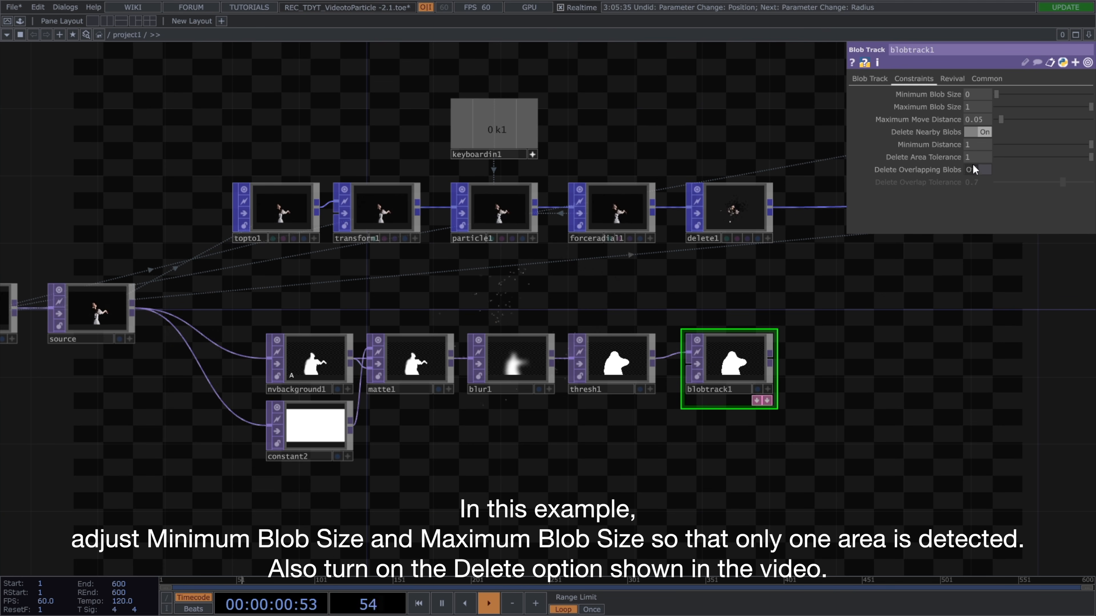
click(978, 169)
drag(1061, 182, 1092, 182)
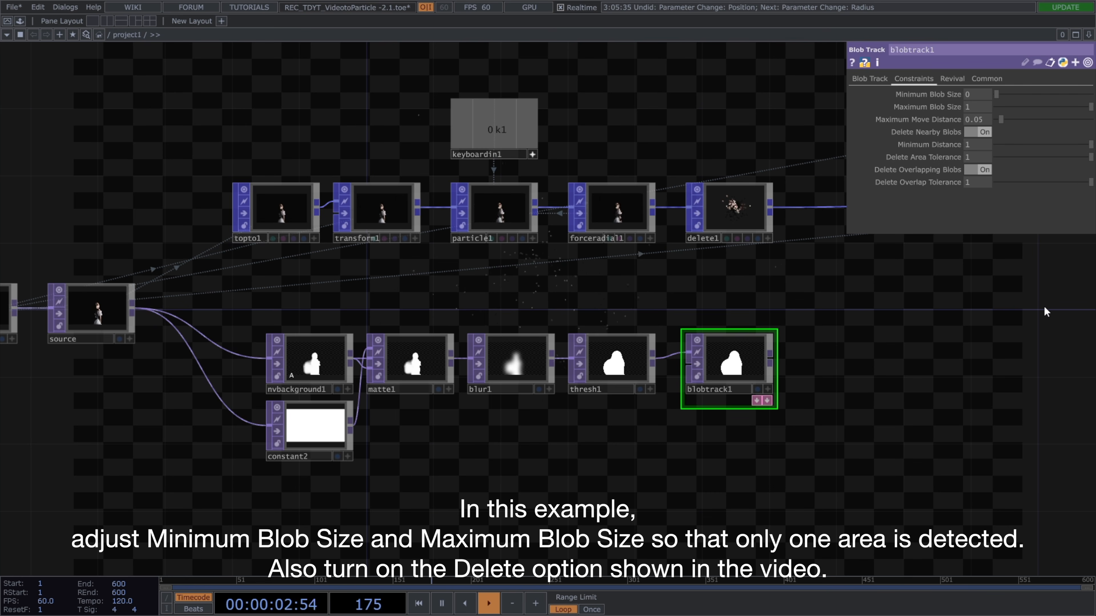
Expose the Blob Track TOP's docked blobtrack1_blobs table and place it directly beneath the TOP.
click(734, 347)
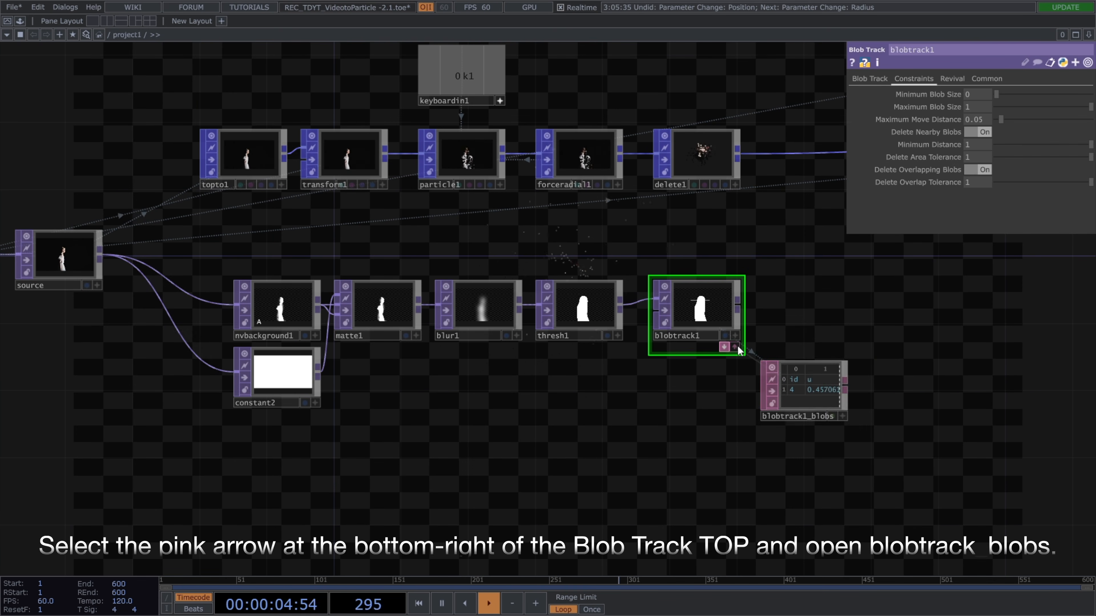
scroll(841, 393, up, 5)
scroll(899, 387, up, 2)
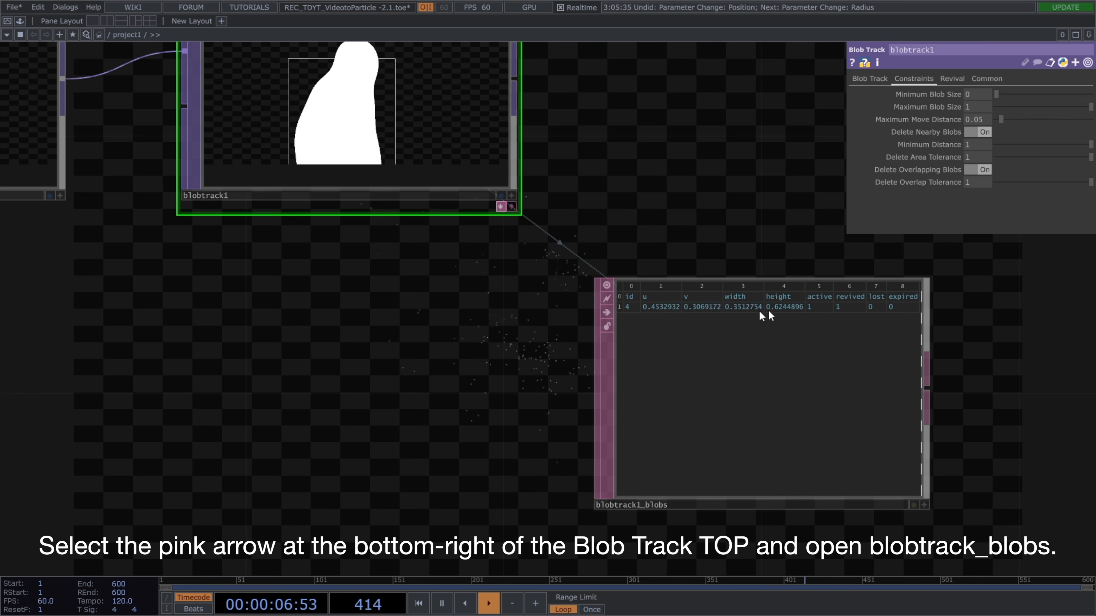
drag(928, 391, 525, 431)
Add a Transpose DAT after the blobtrack1_blobs table.
right_click(517, 430)
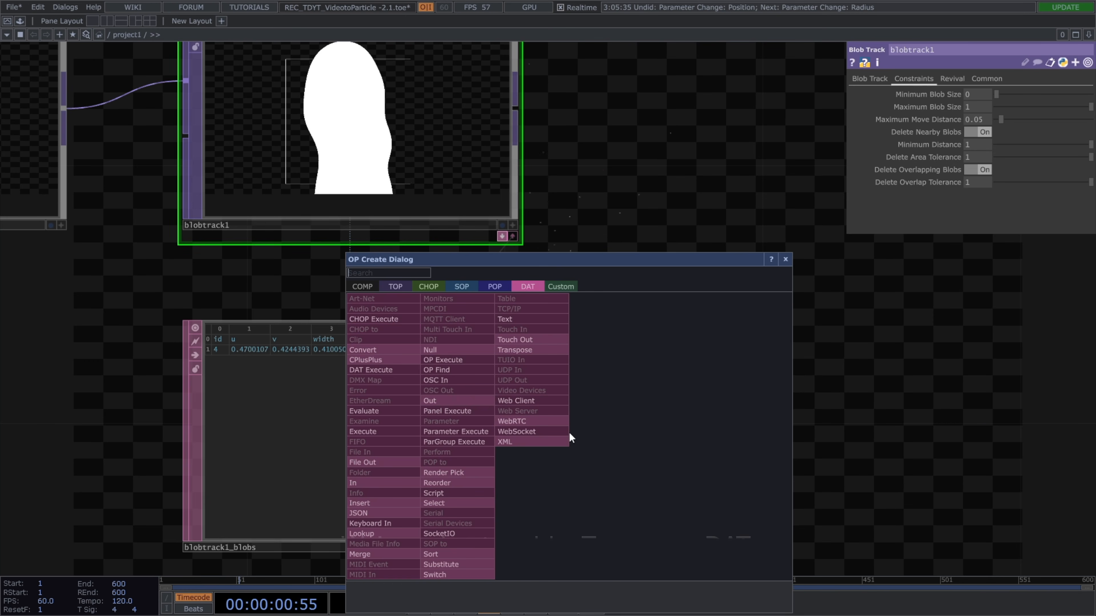
text(tra)
click(524, 353)
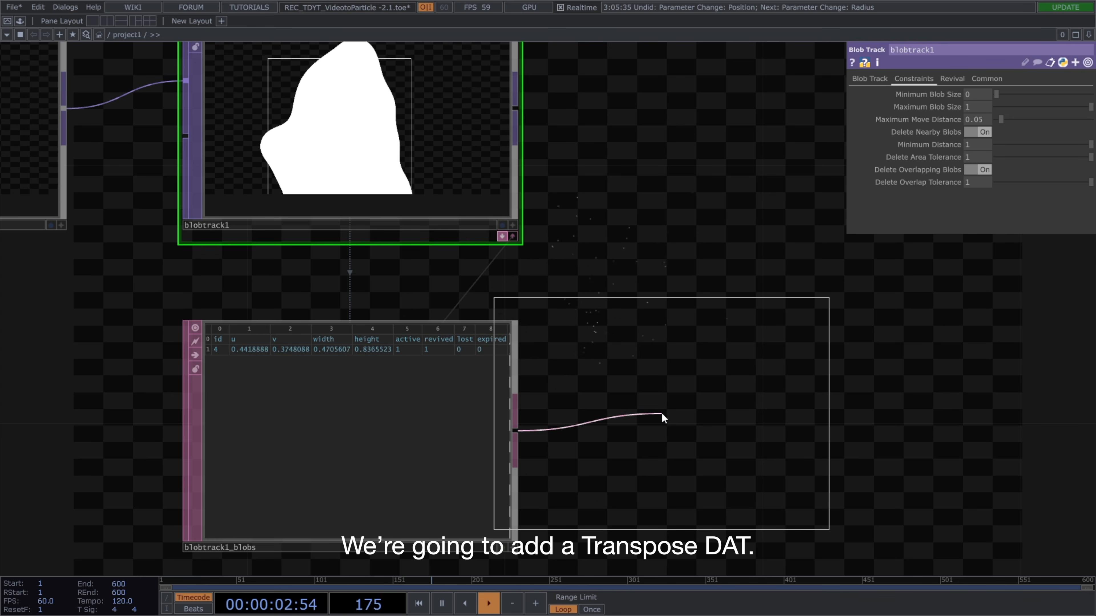
click(736, 423)
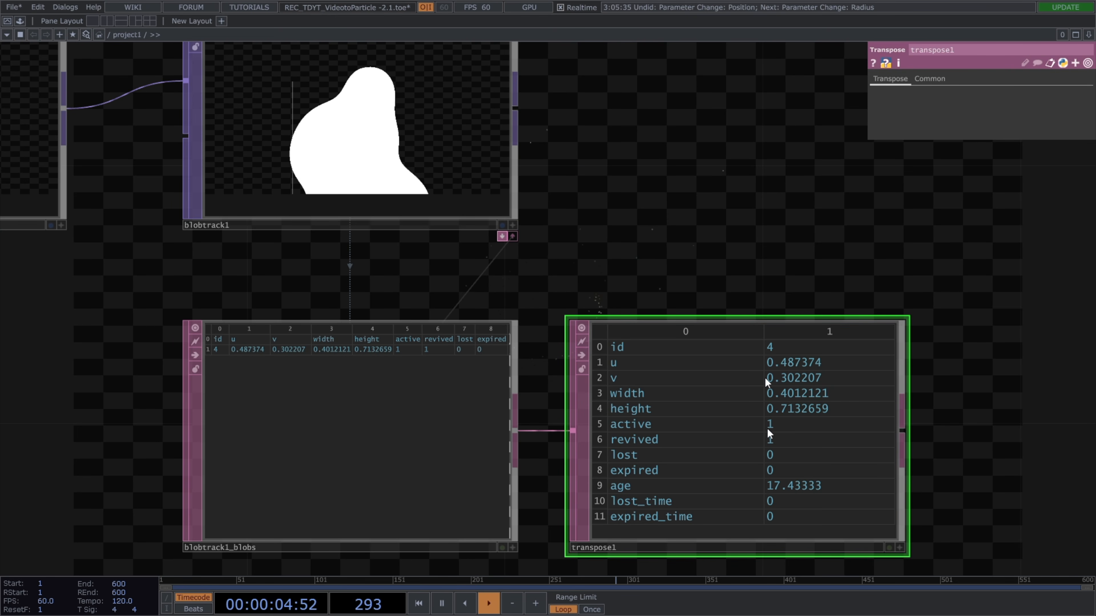
Add a DAT to CHOP that reads transpose1 and place it beneath the blobtrack1_blobs table.
scroll(675, 152, down, 5)
scroll(679, 161, down, 5)
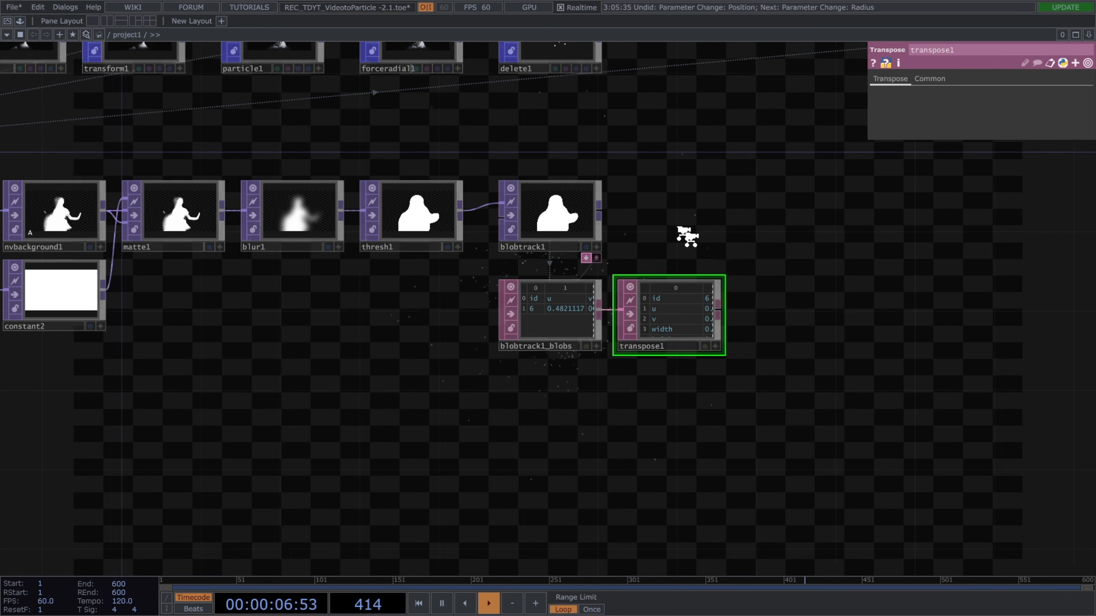
click(708, 341)
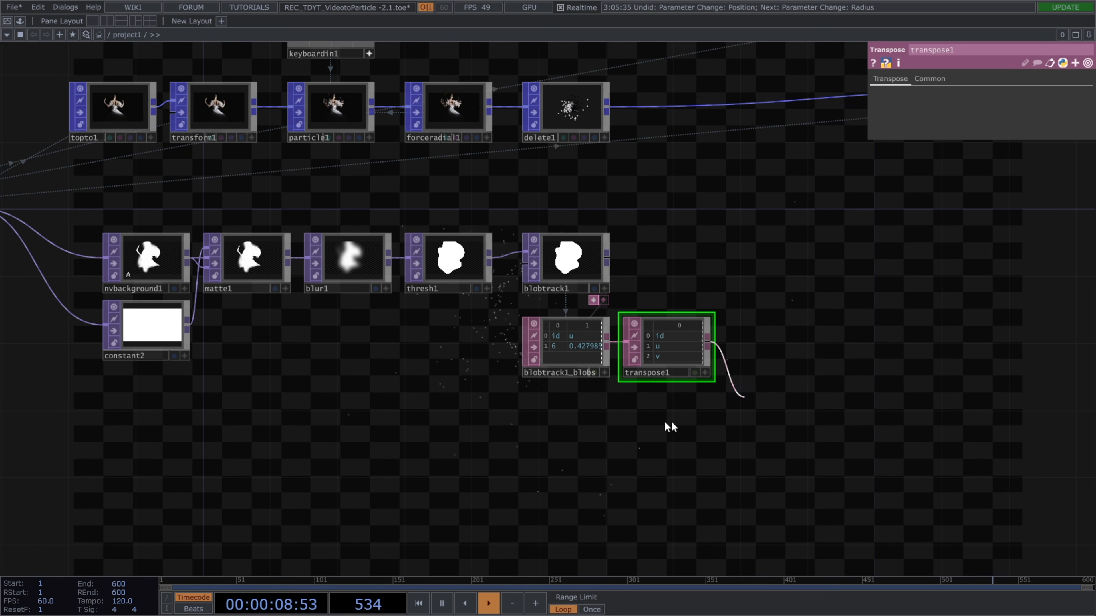
click(671, 421)
click(514, 277)
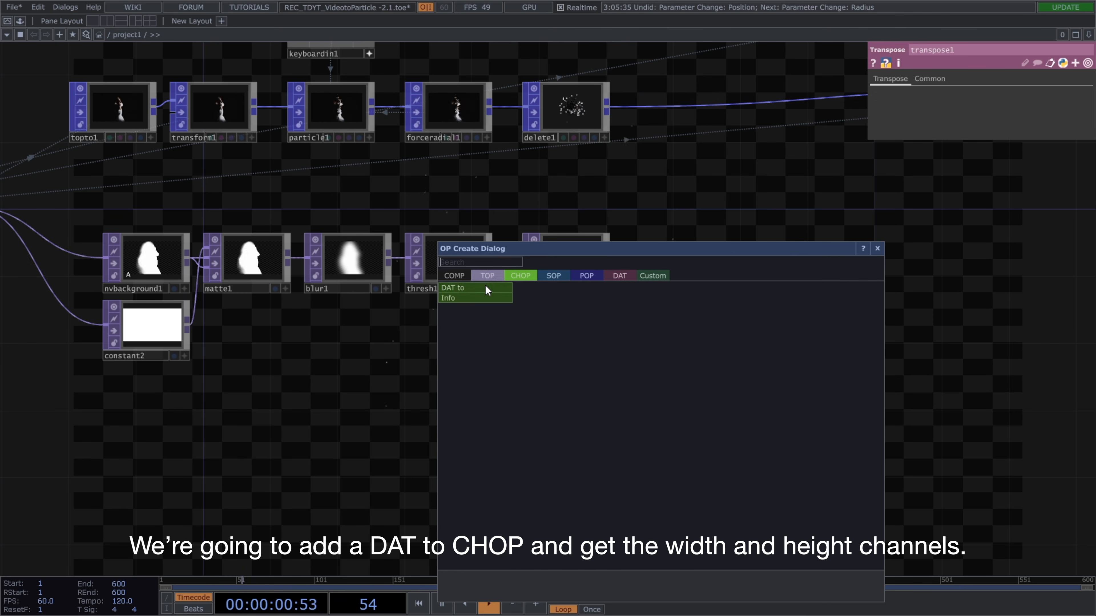
click(483, 287)
click(563, 423)
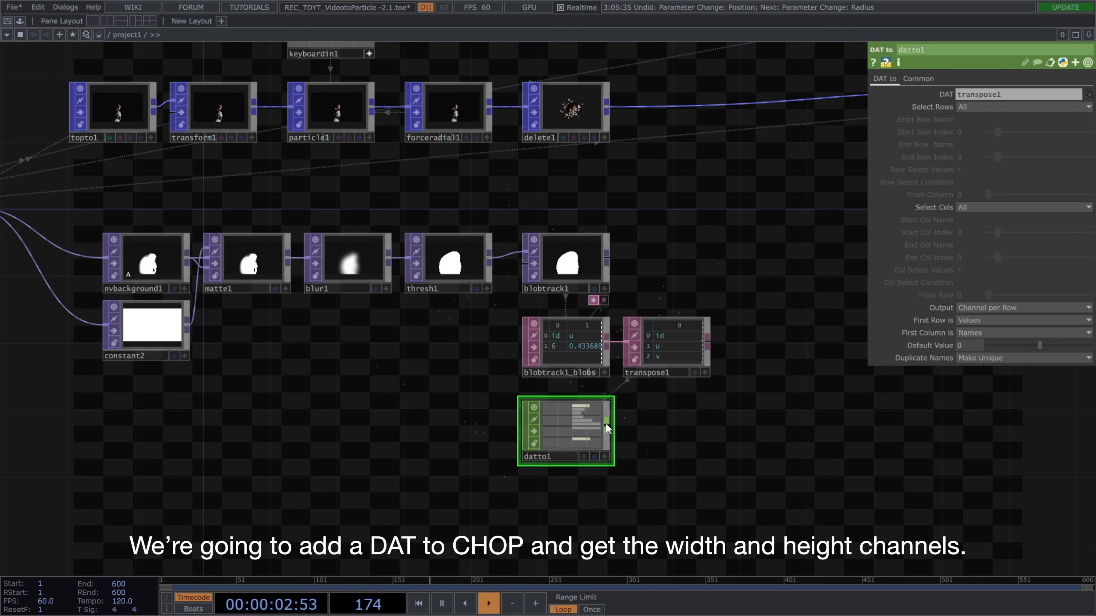
Make the DAT to CHOP select rows by Name, with width as the start row and height as the end row.
click(959, 108)
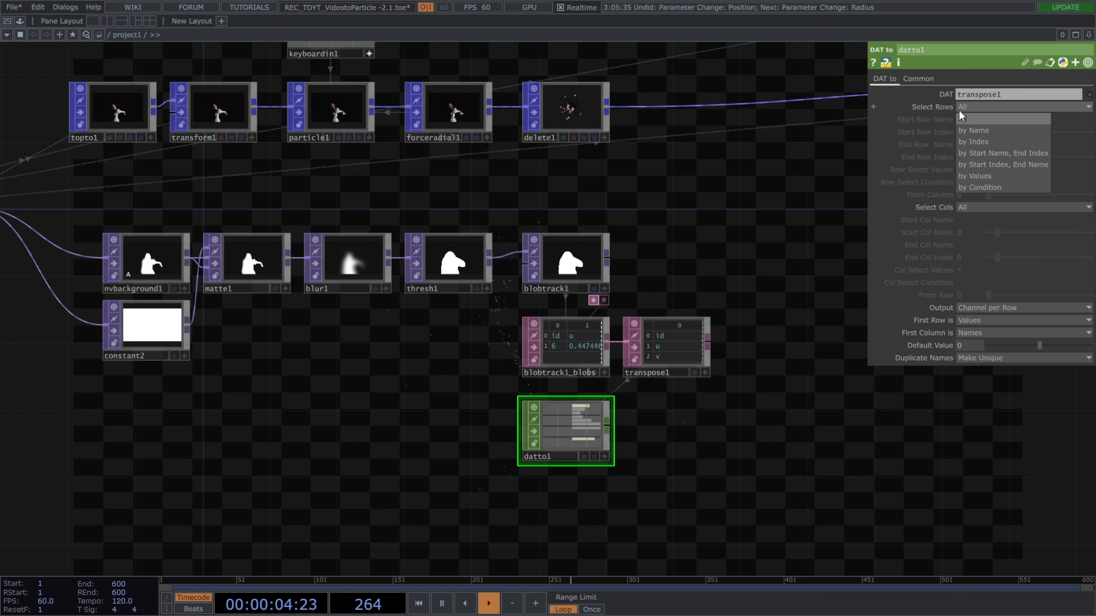
click(958, 130)
click(987, 121)
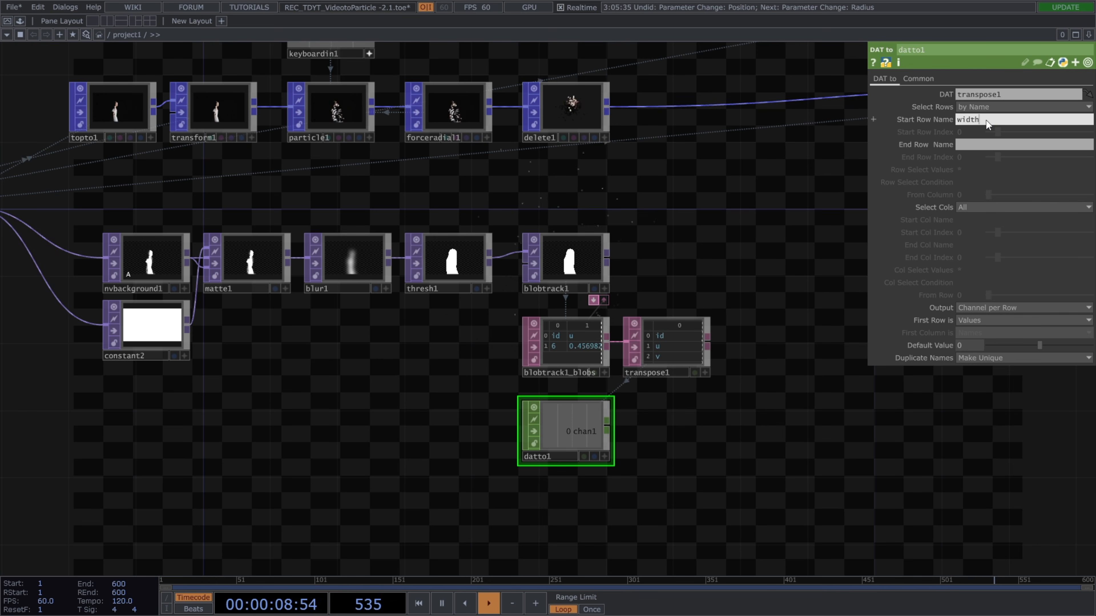
click(997, 145)
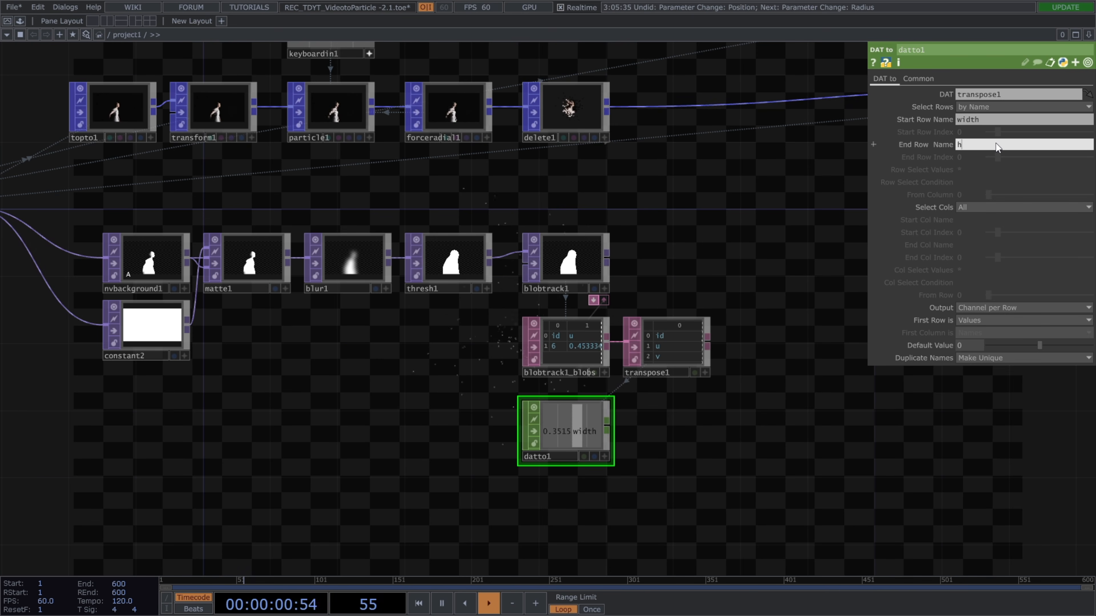
text(height)
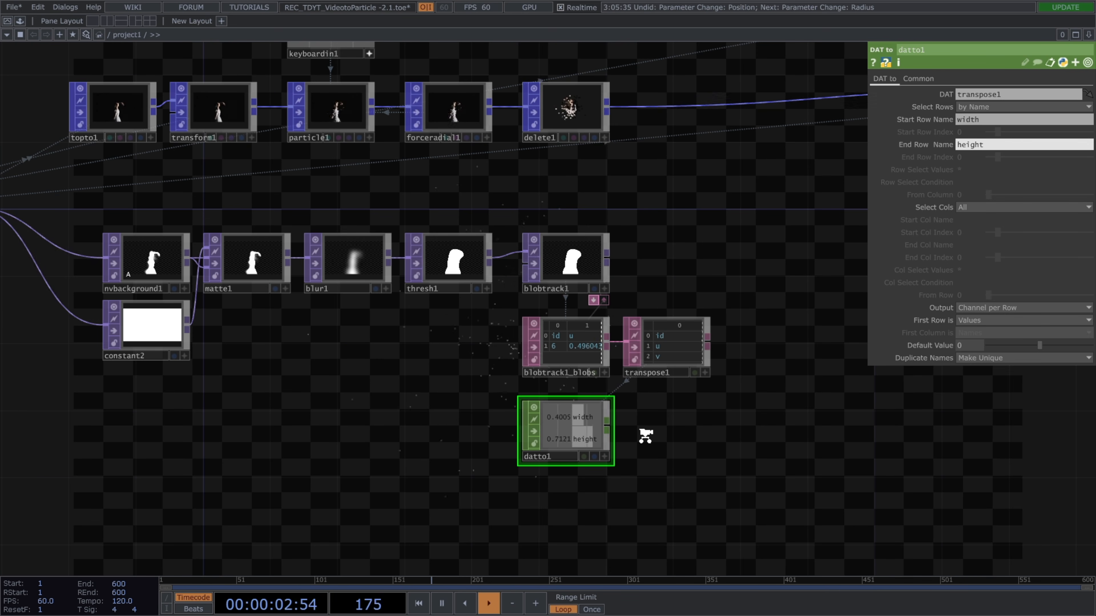
Add a Math CHOP after the DAT to CHOP and set Combine Channels to Minimum.
scroll(647, 435, up, 2)
right_click(594, 424)
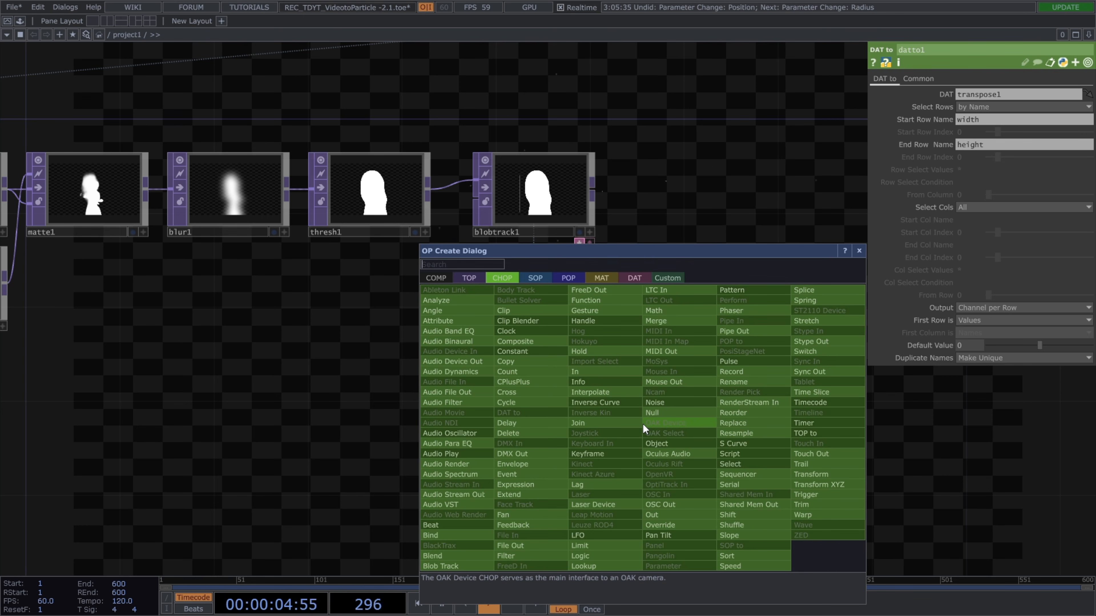
text(math)
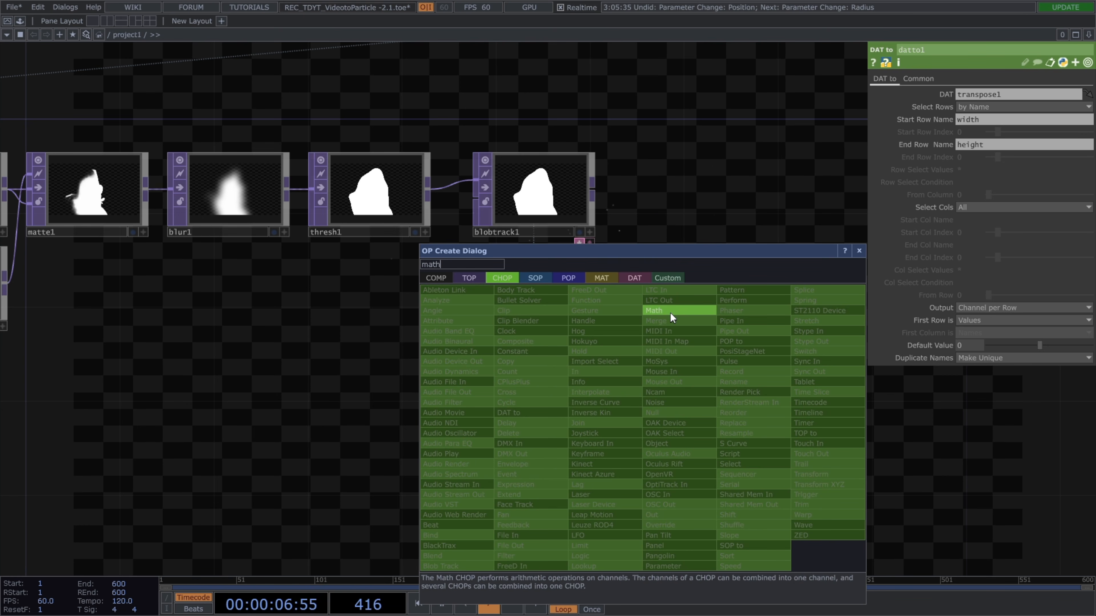
click(660, 311)
click(680, 428)
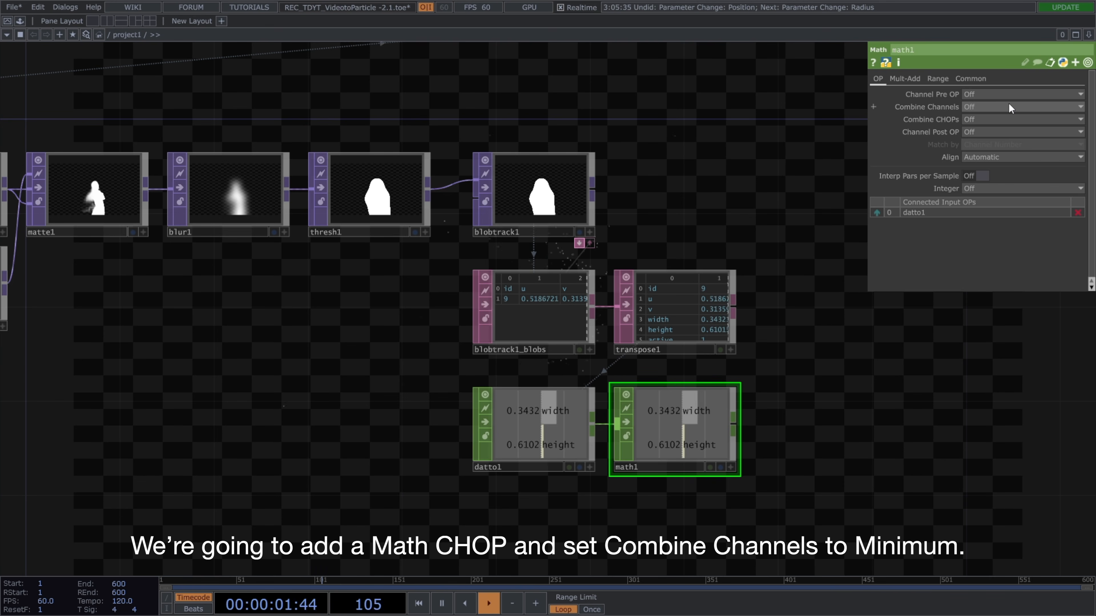
click(1010, 108)
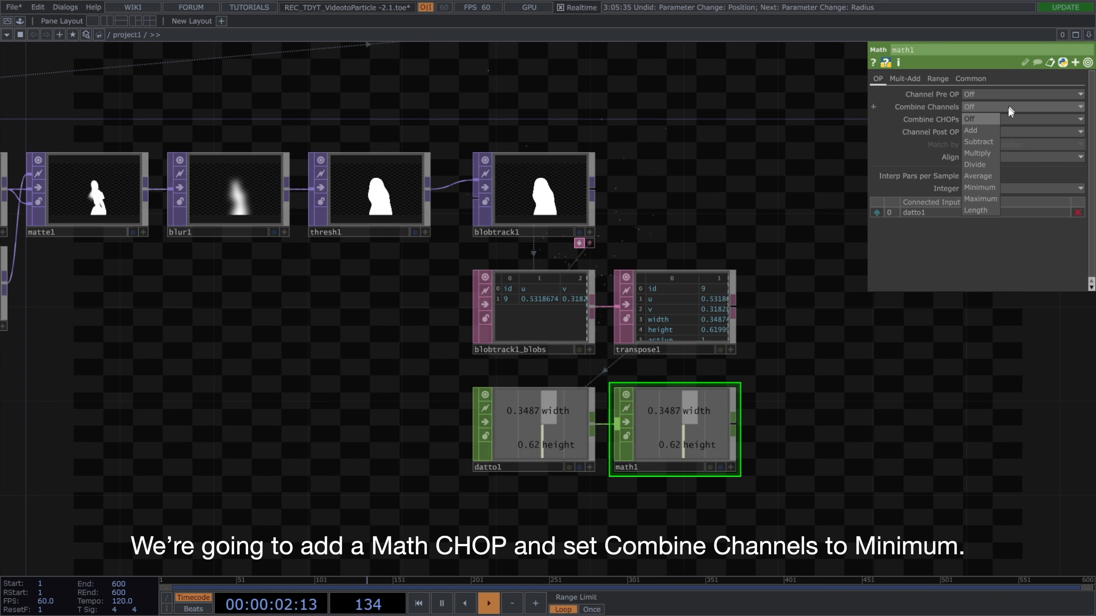
click(994, 187)
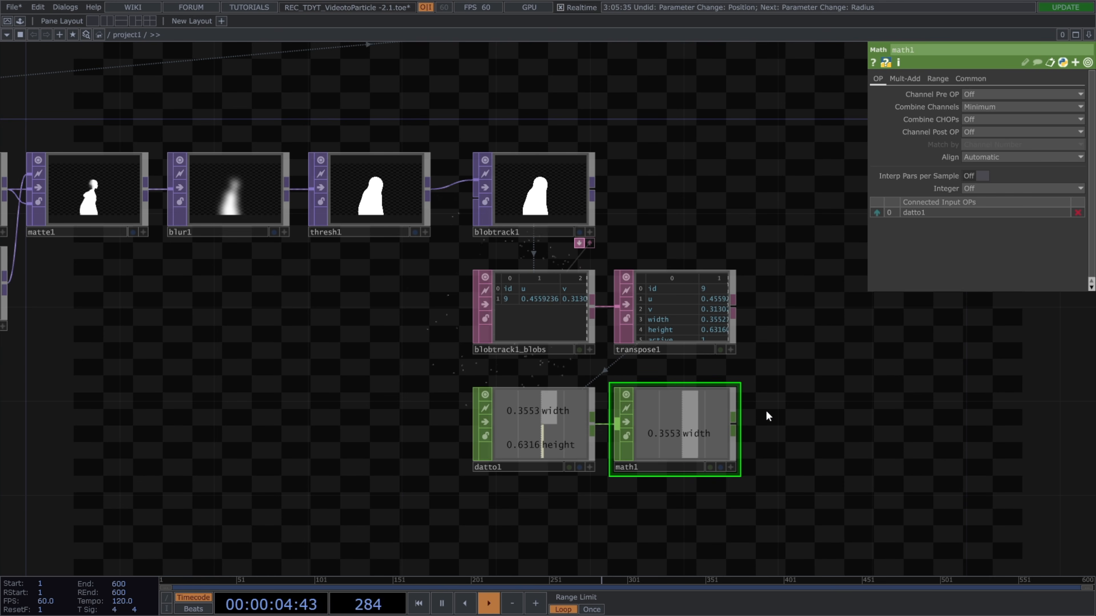
Copy the Uniform Scale expression from the transform1 POP.
scroll(768, 413, down, 3)
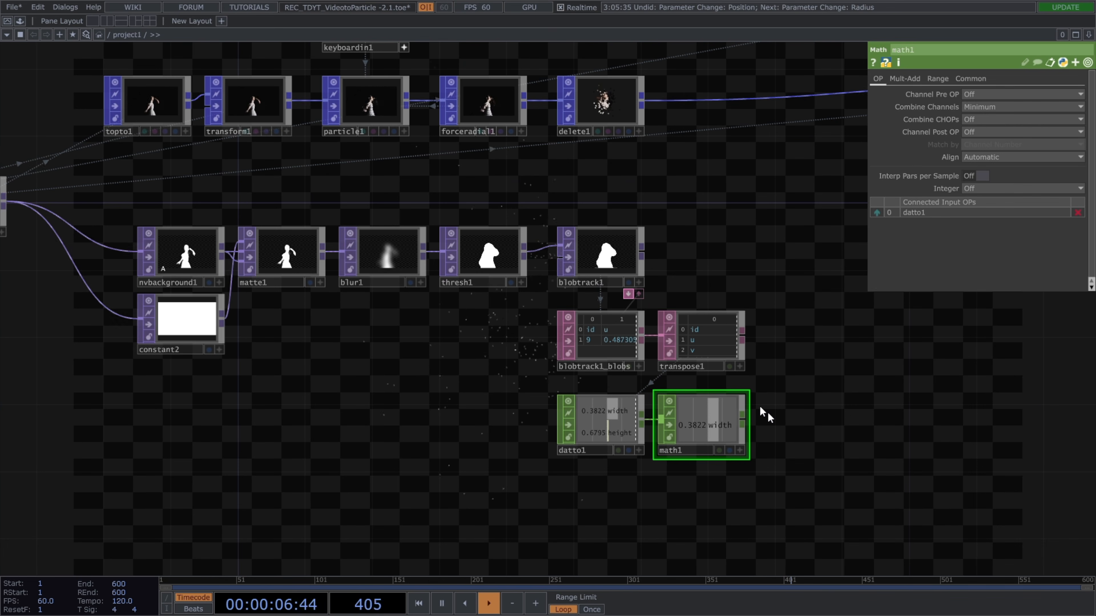
drag(403, 144, 405, 189)
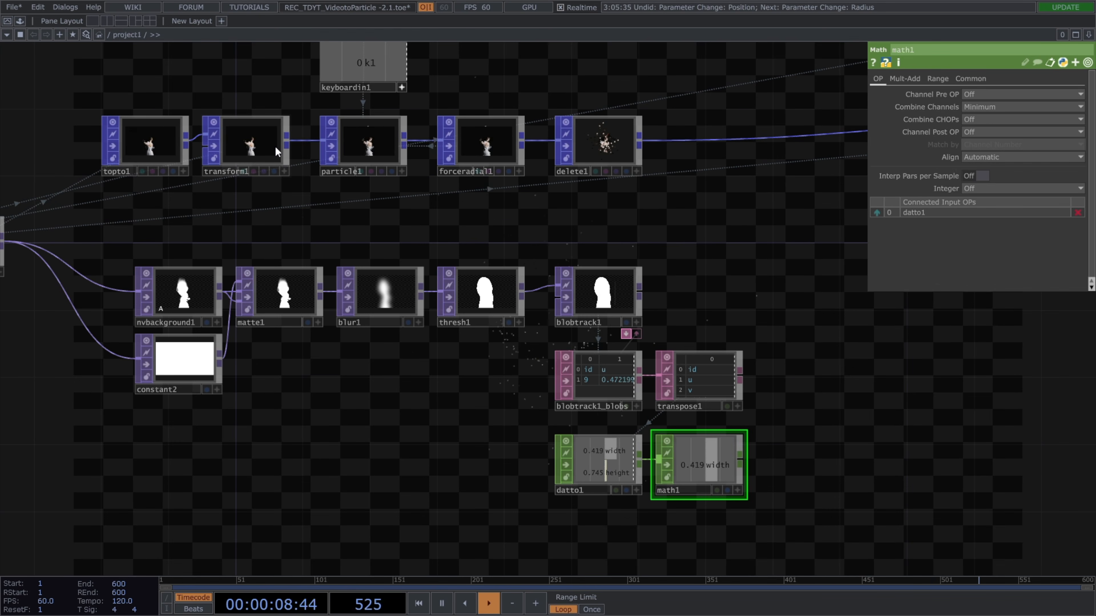
click(246, 138)
click(971, 242)
click(1030, 258)
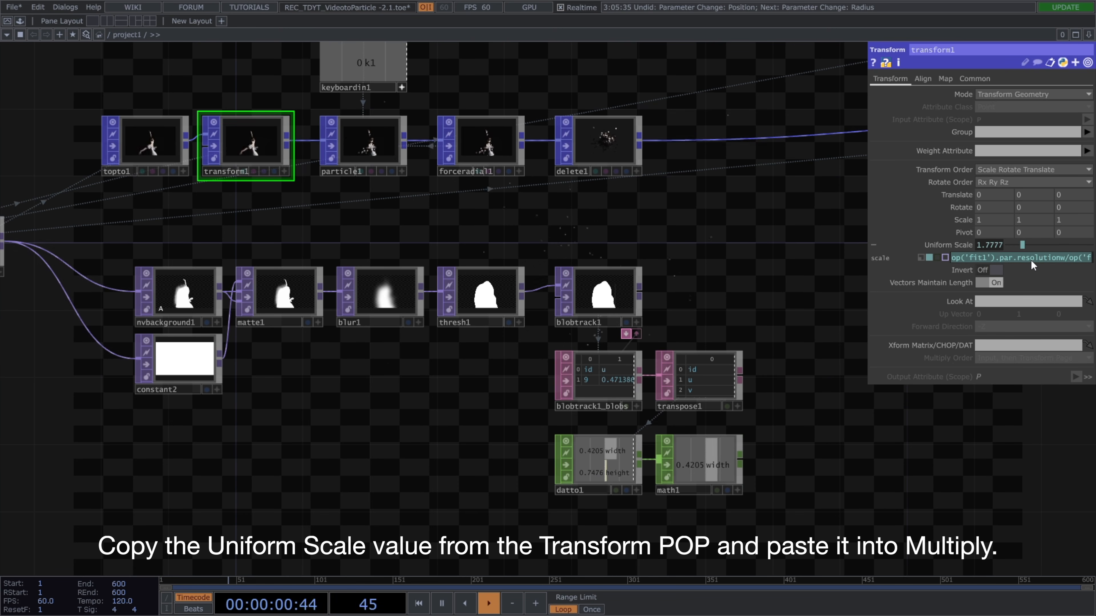
click(944, 244)
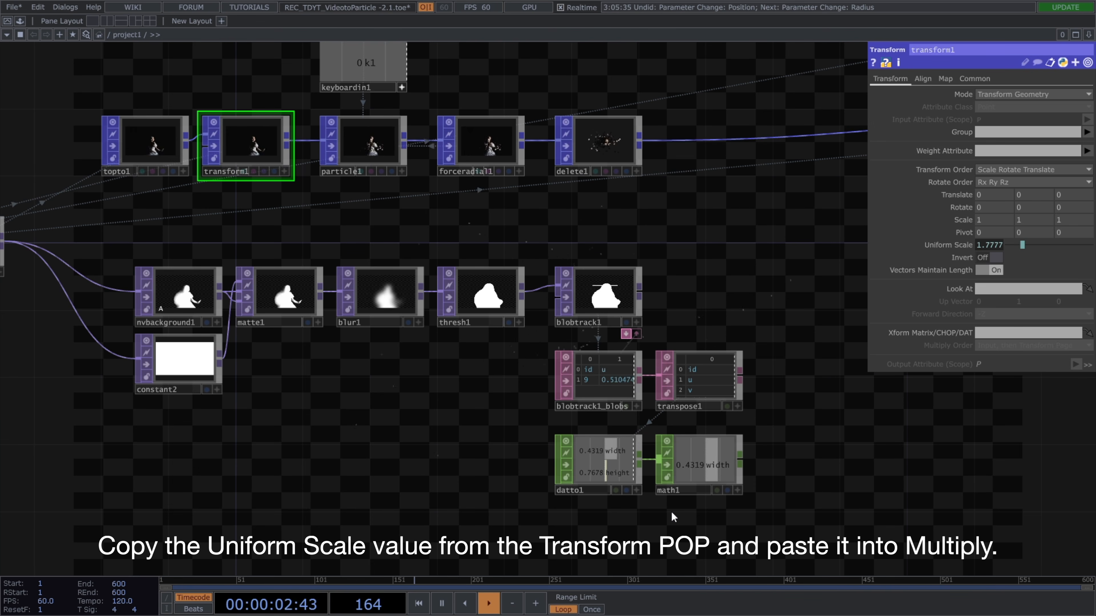
Paste the copied scale expression into the Math CHOP's Multiply parameter.
click(732, 459)
click(903, 79)
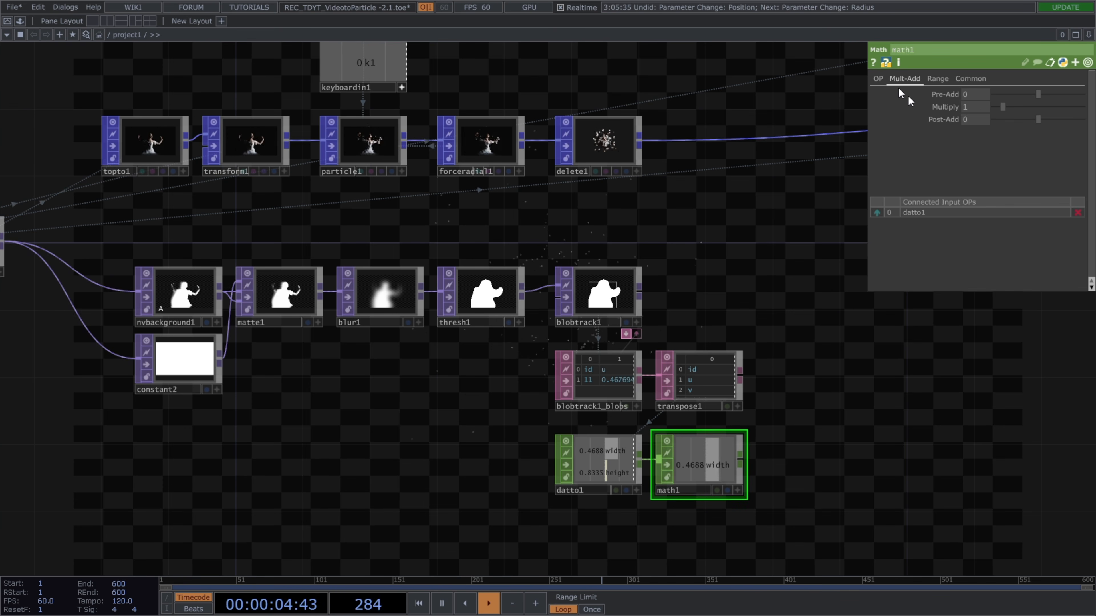
click(977, 107)
text(1.7777)
key(Return)
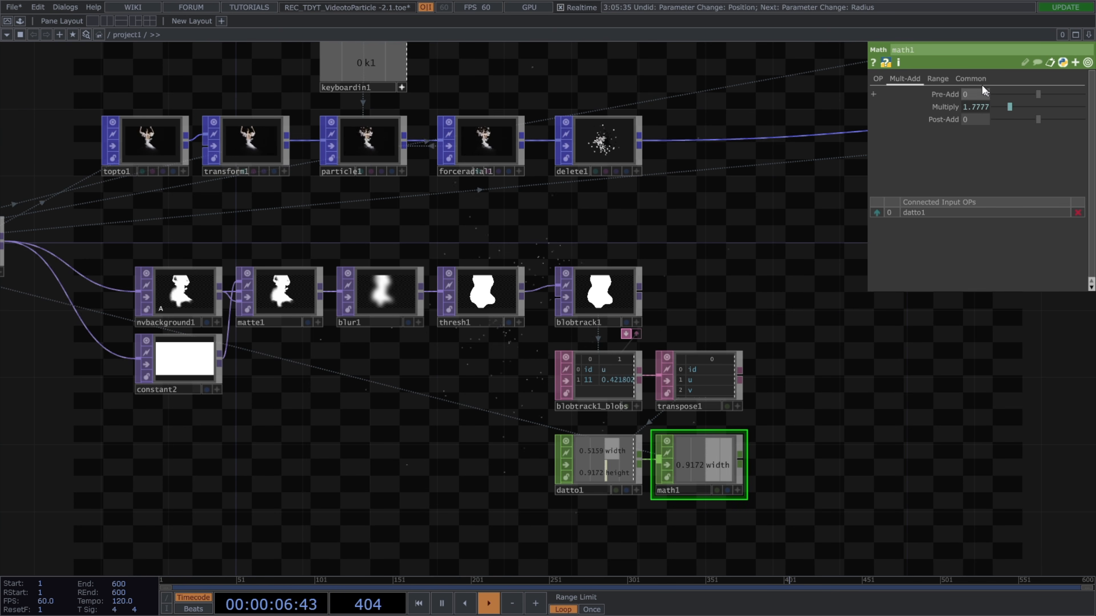
click(901, 100)
mouse_move(868, 174)
mouse_down()
mouse_move(695, 173)
mouse_move(869, 168)
mouse_up()
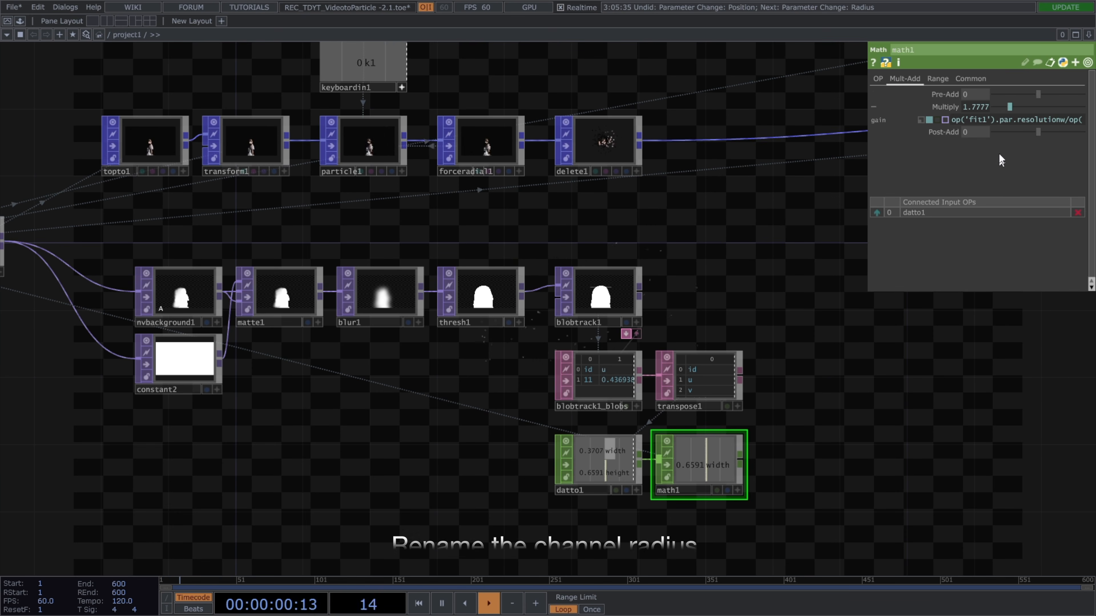
Rename the Math CHOP's output channel to radius.
click(971, 78)
click(989, 189)
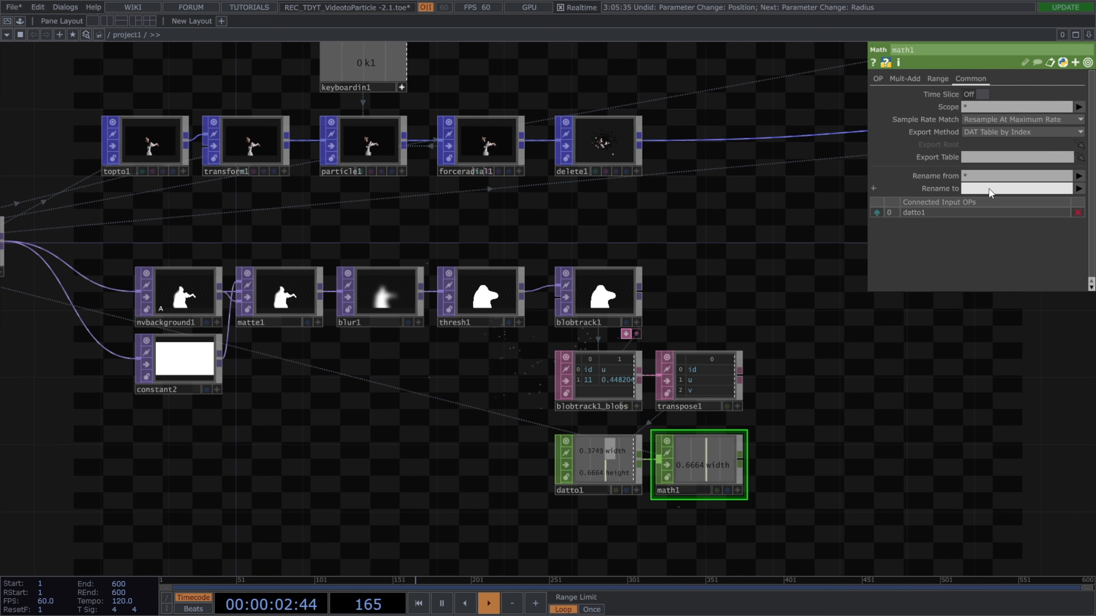
text(rad)
text(ius)
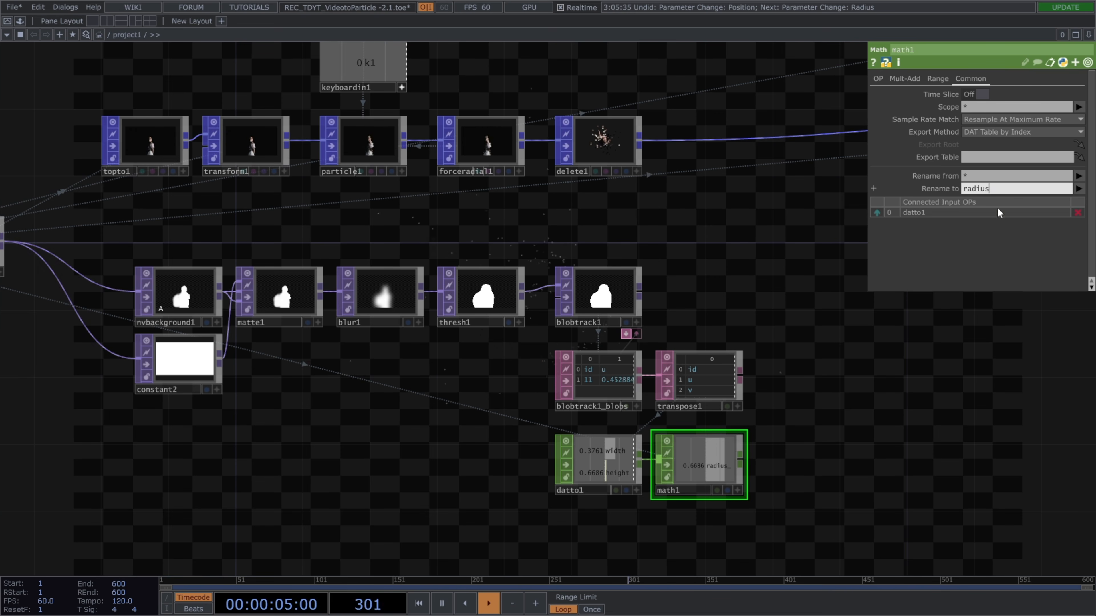
key(Return)
Add an Info CHOP for blobtrack1_blobs well below the DAT to CHOP and set its Scope to num_rows.
scroll(777, 472, up, 3)
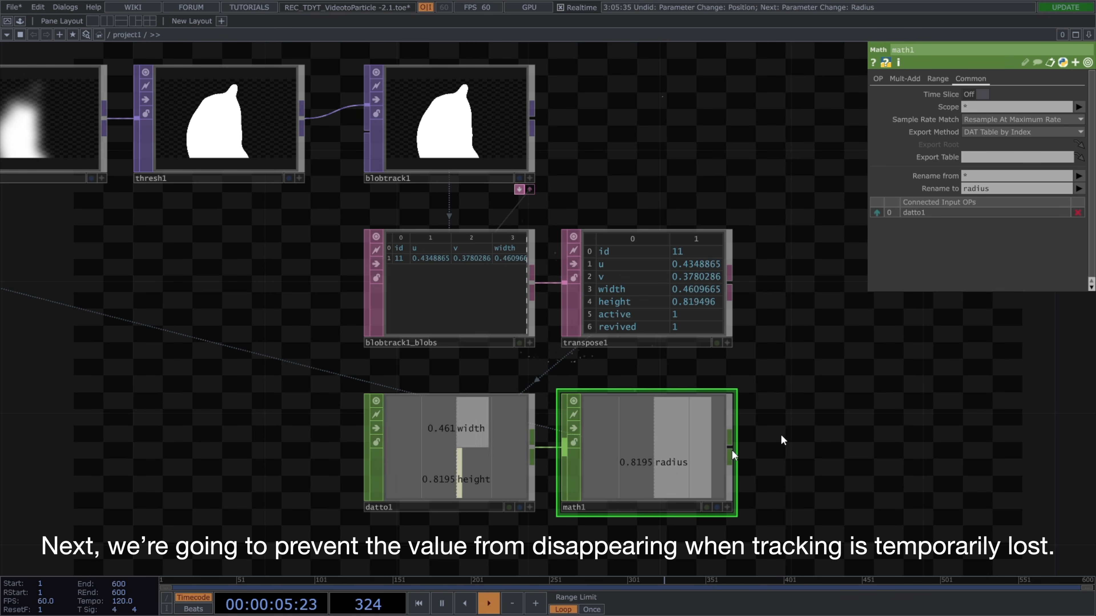
scroll(734, 414, down, 3)
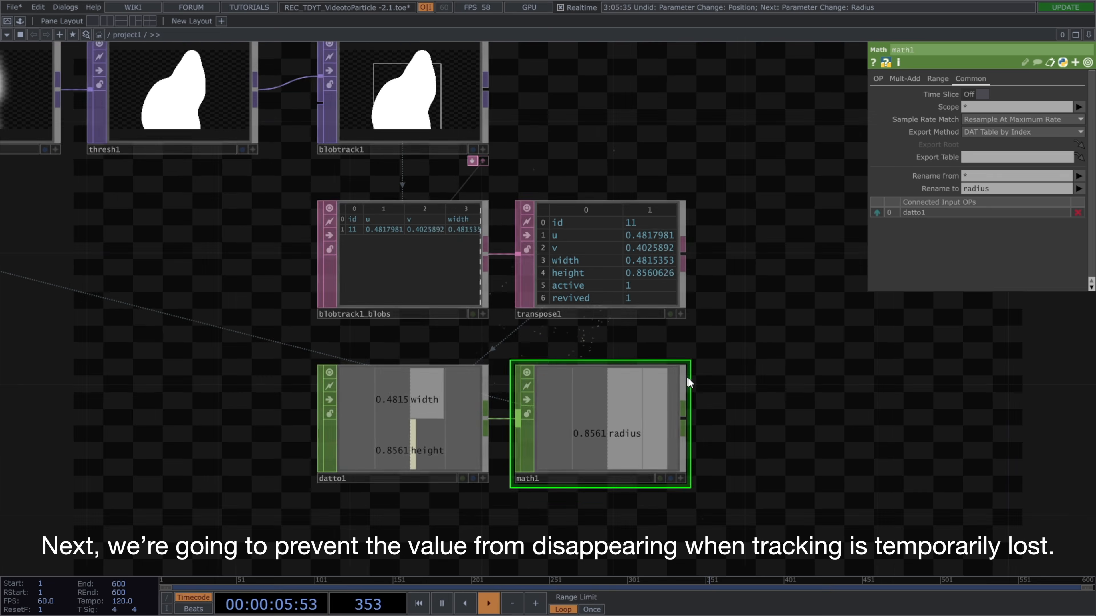
drag(668, 384, 654, 397)
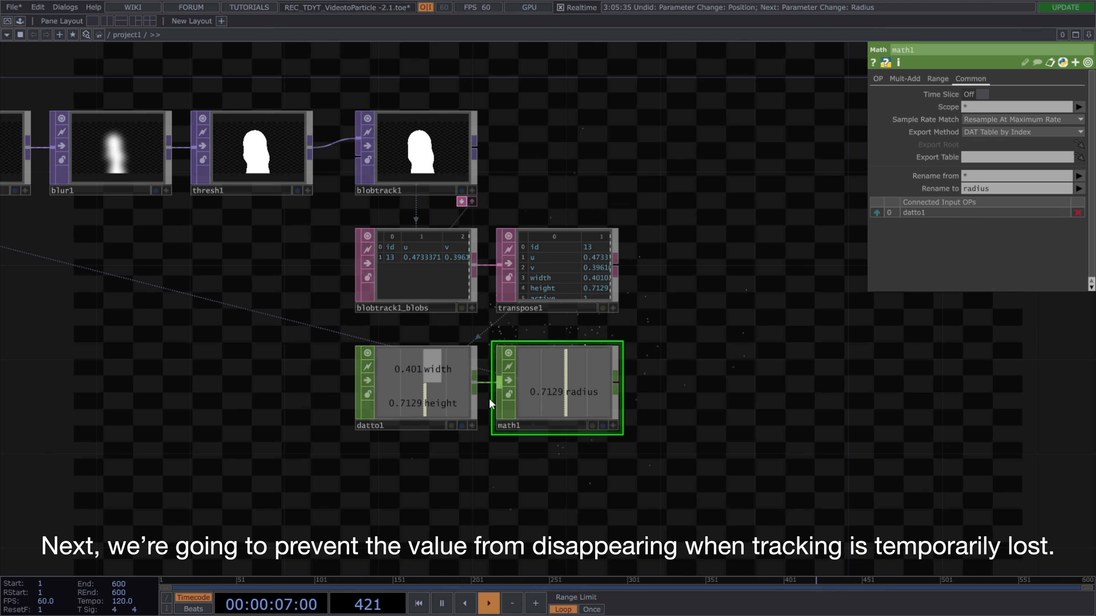
key(Tab)
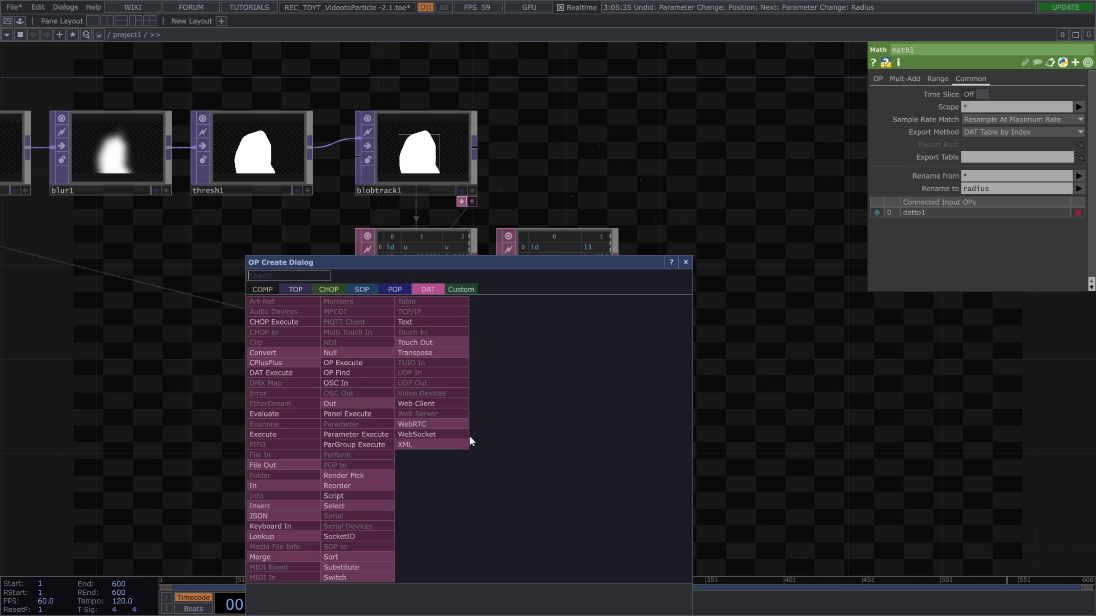
text(inf)
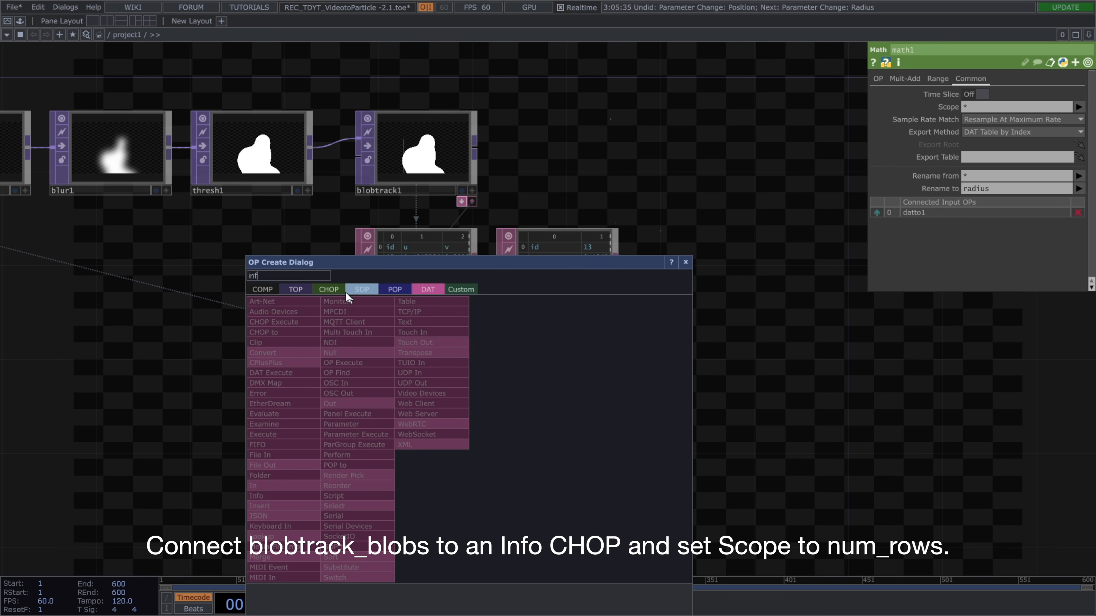
click(319, 315)
click(425, 528)
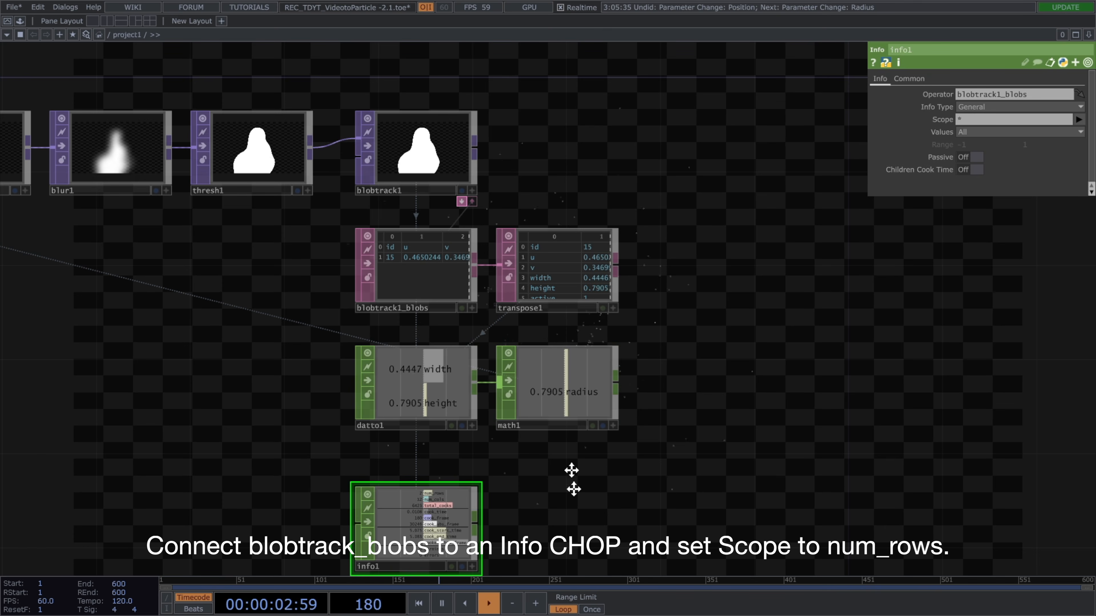
drag(573, 479, 565, 401)
drag(412, 457, 412, 529)
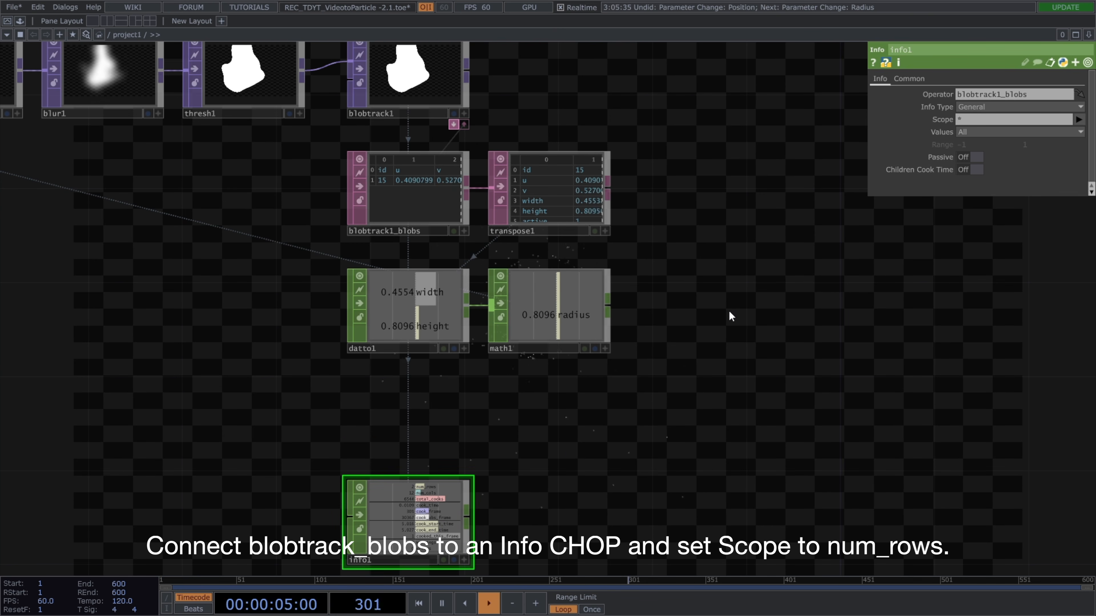
click(1079, 119)
click(1065, 132)
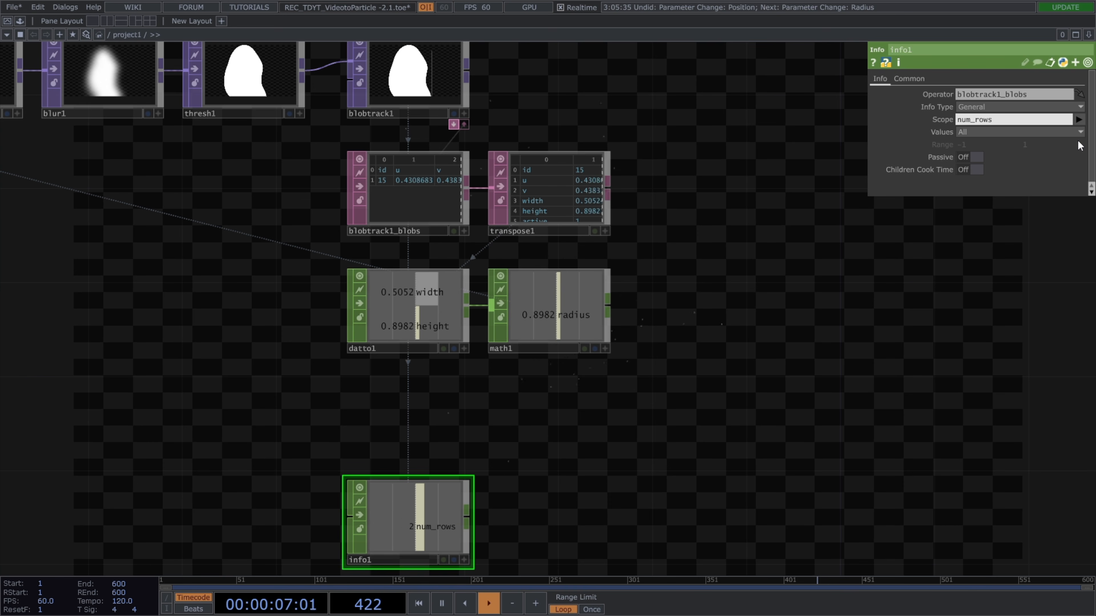
Add an Expression CHOP after the Info CHOP.
click(467, 522)
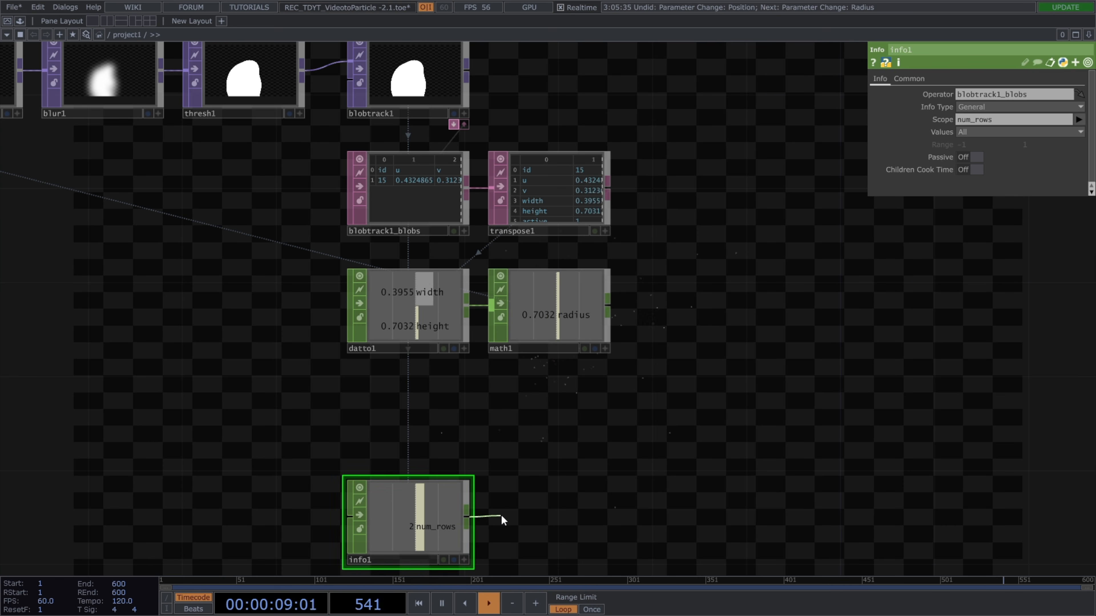
click(501, 519)
text(expre)
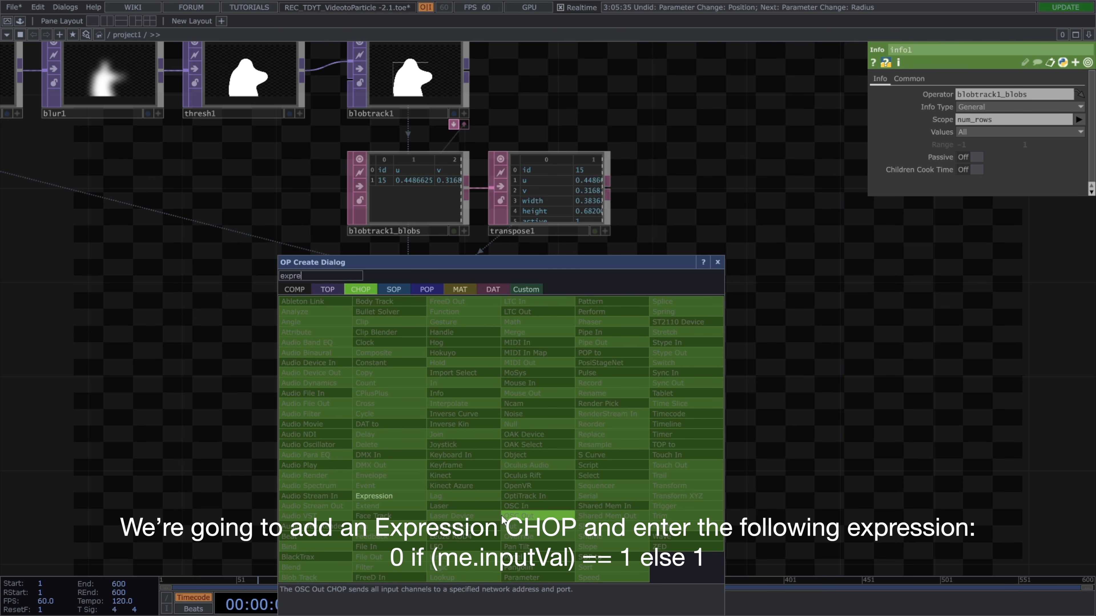
click(374, 496)
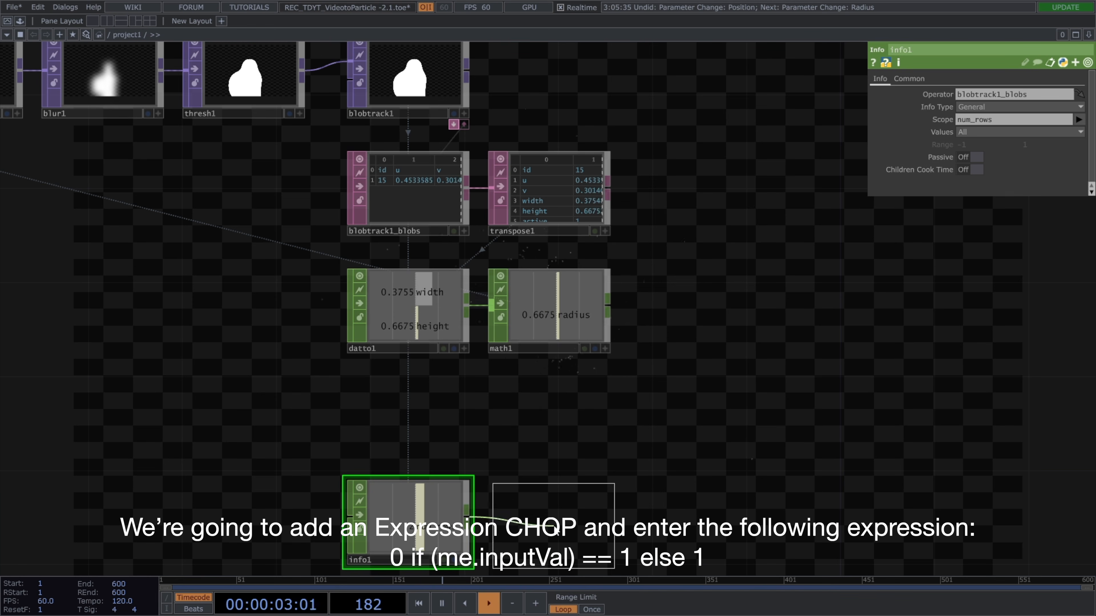
click(556, 532)
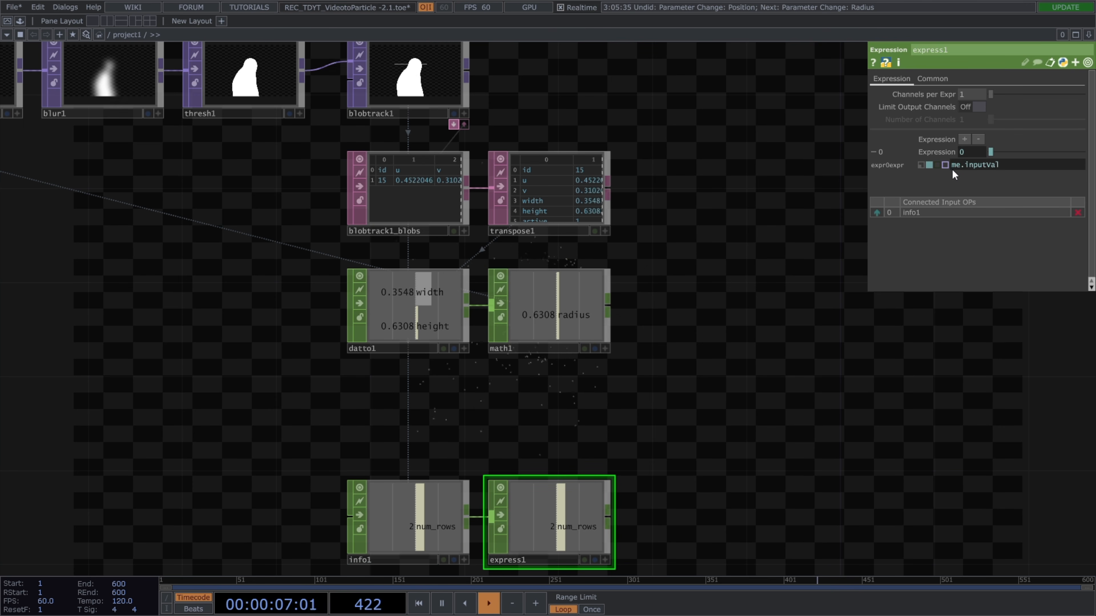
Set the Expression CHOP's expression to 0 if (me.inputVal) == 1 else 1.
text(0)
text(if (me.inputval)
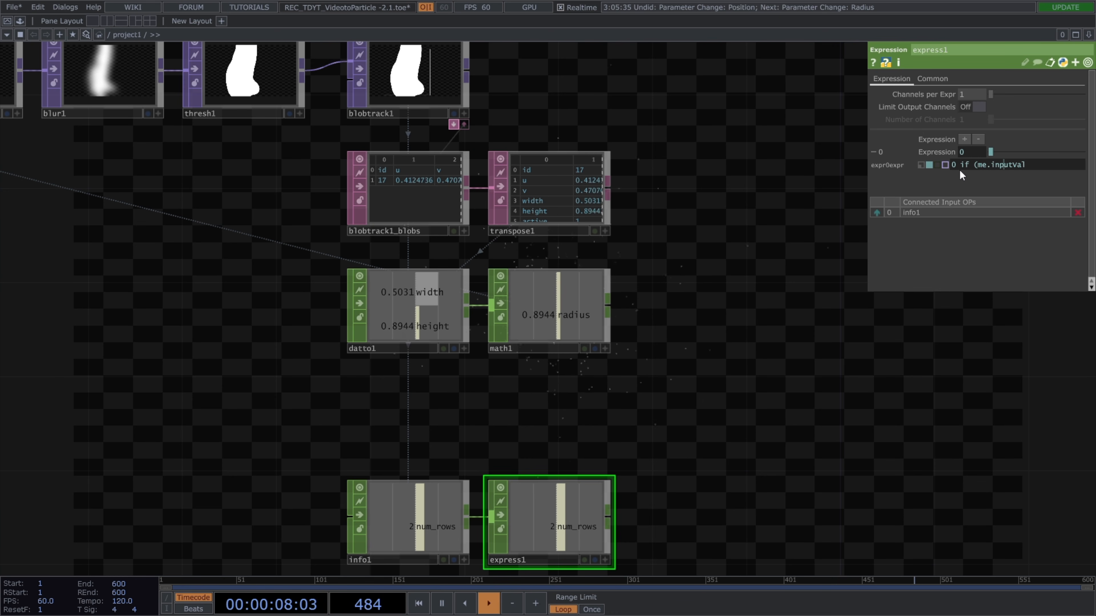
text() =)
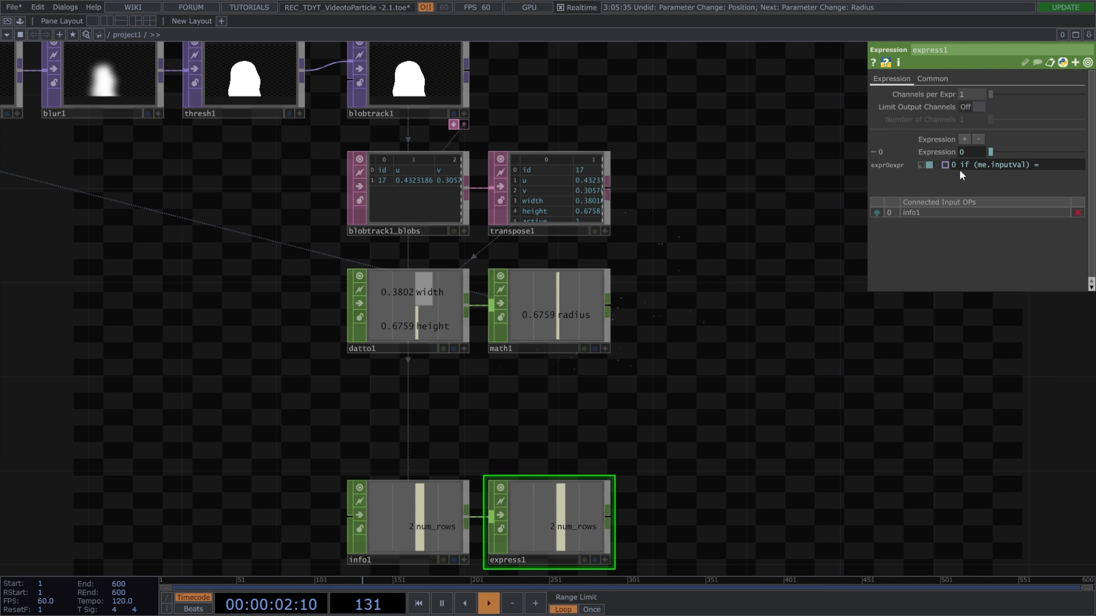
text(= 1 el)
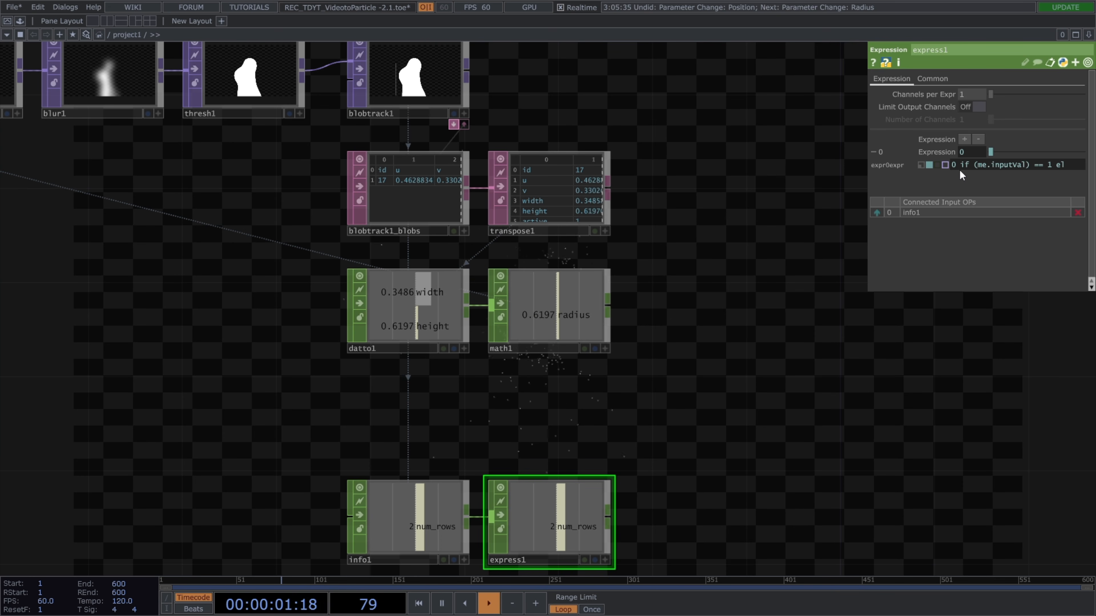
text(se 1)
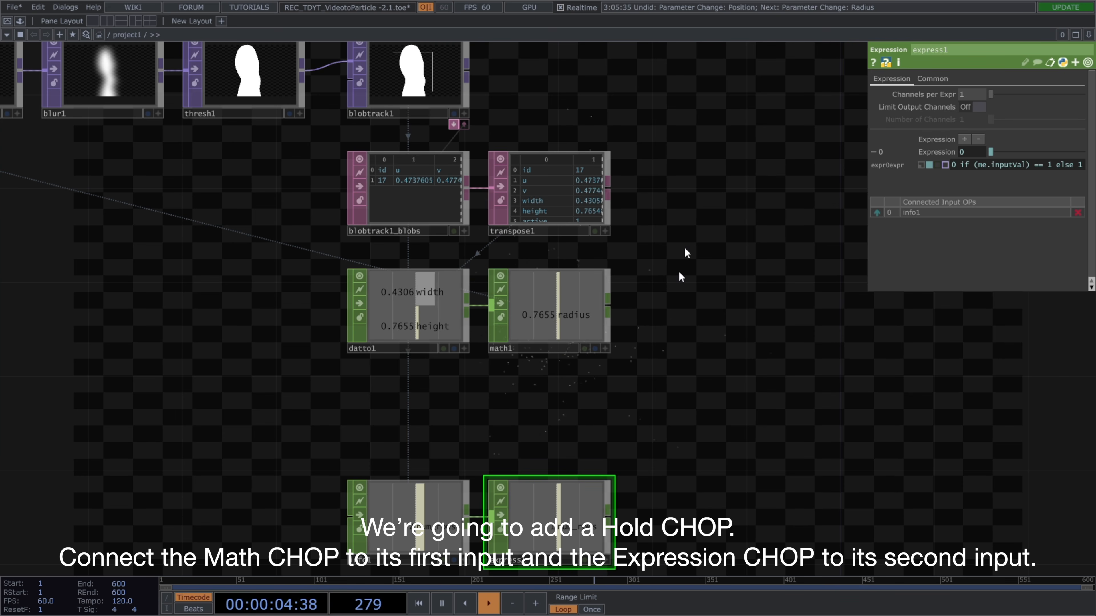
Add a Hold CHOP with math1 as first input and express1 as second input, and set its Sample to While On.
key(Tab)
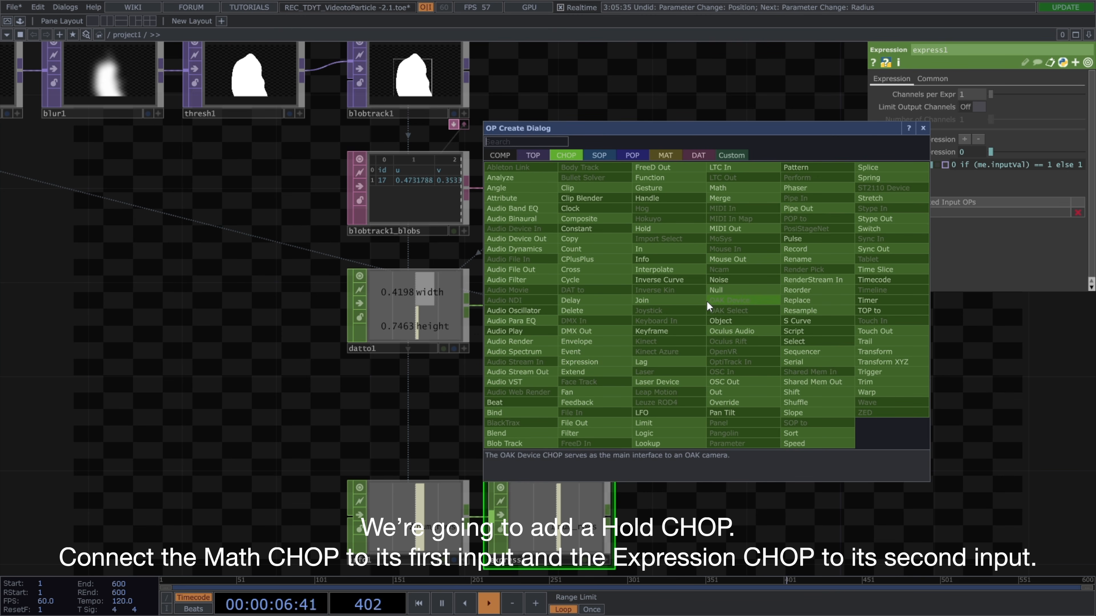
text(hold)
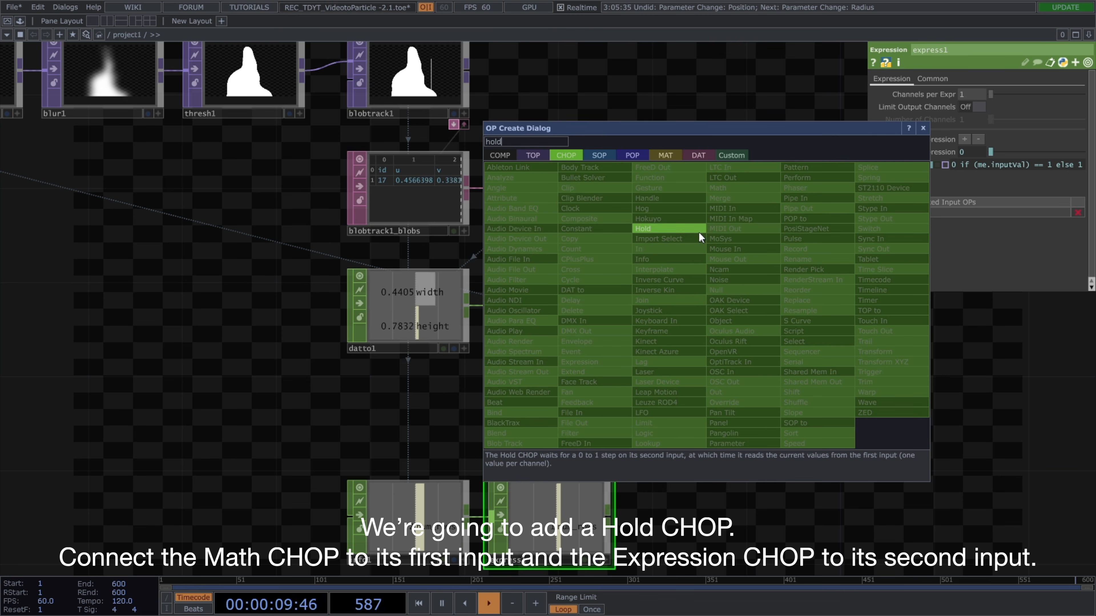
click(690, 229)
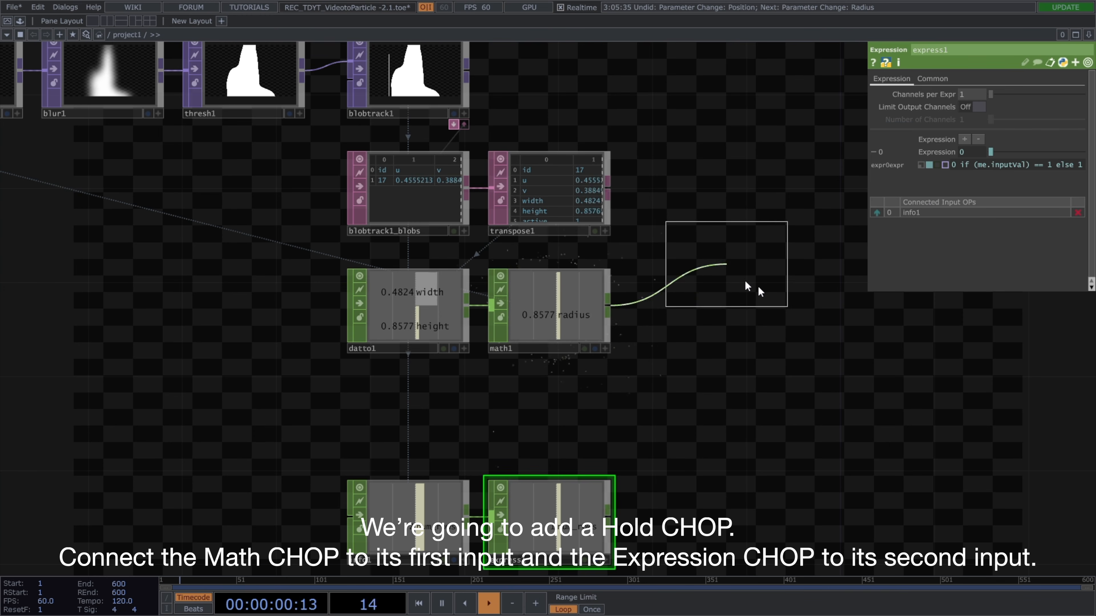
click(776, 307)
drag(700, 292, 609, 511)
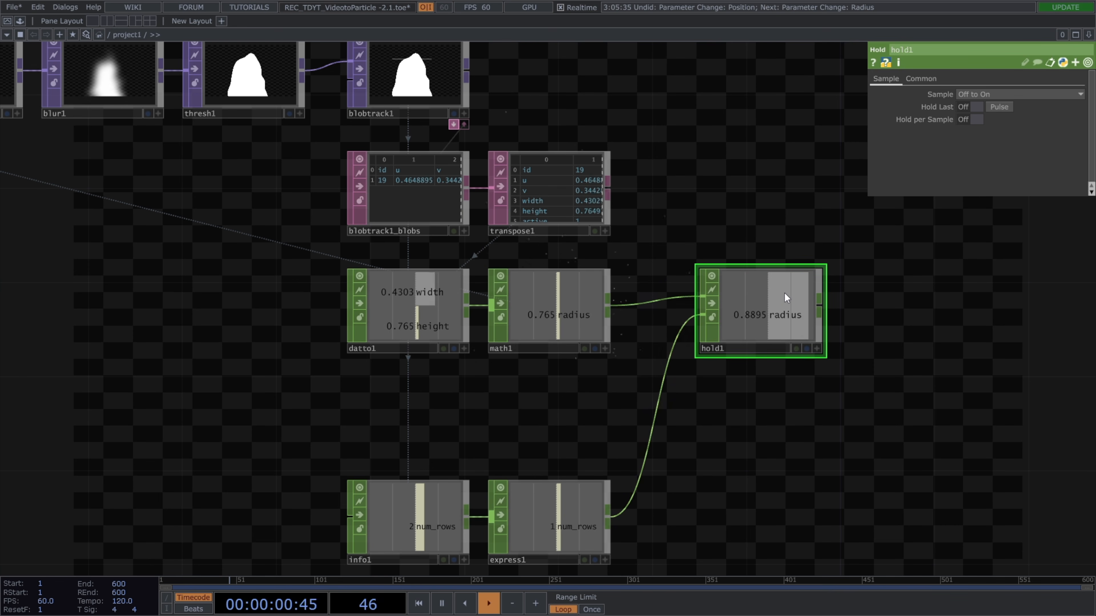
click(958, 98)
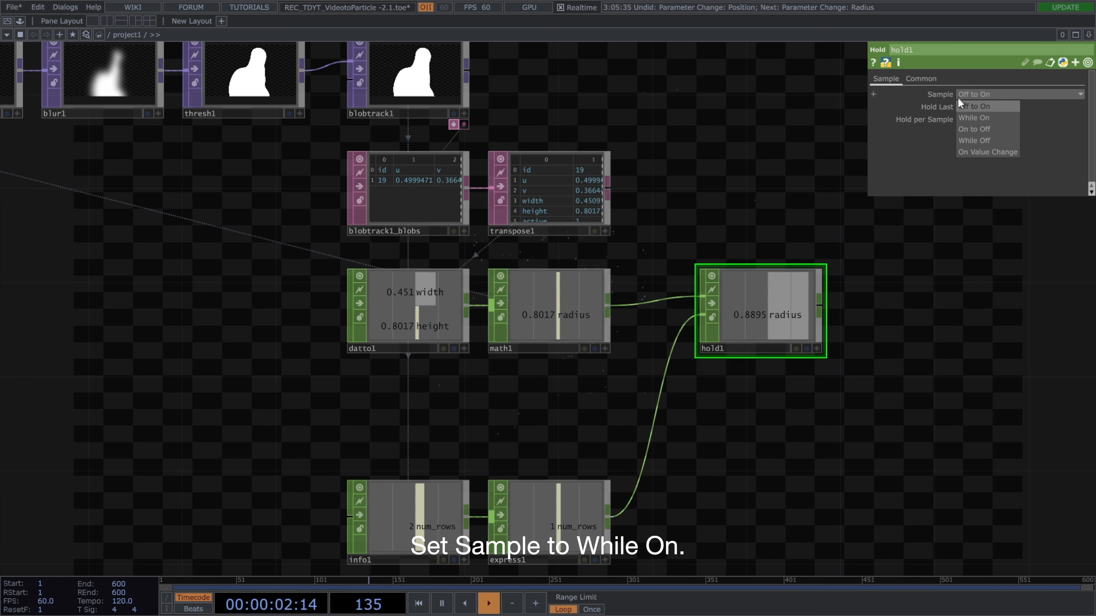
click(961, 119)
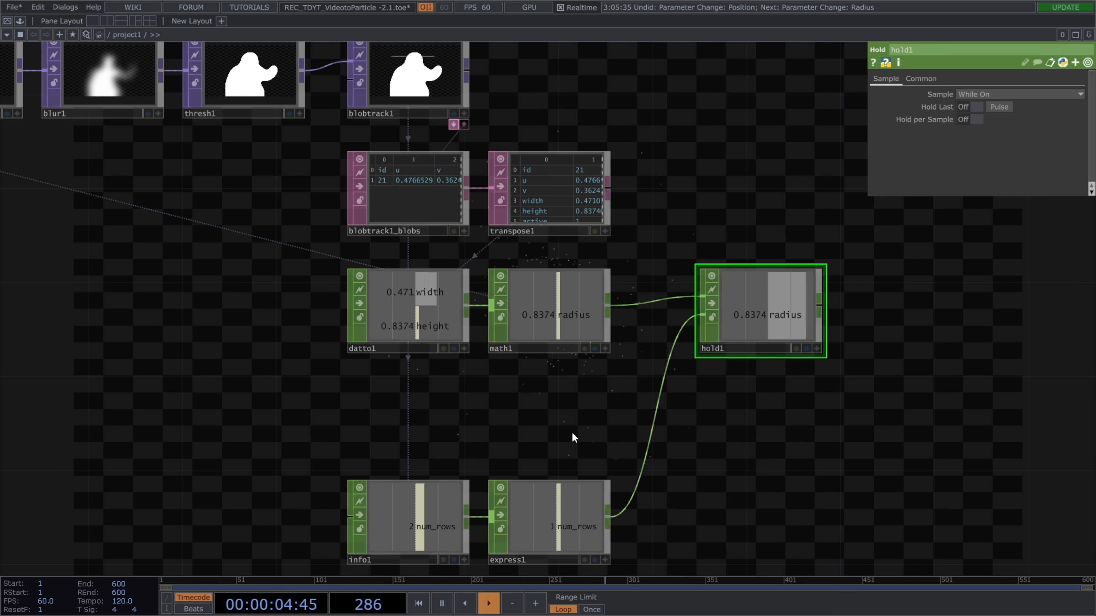
Add a Null CHOP after the Hold CHOP and rename it radius.
drag(572, 433, 507, 471)
scroll(525, 407, down, 3)
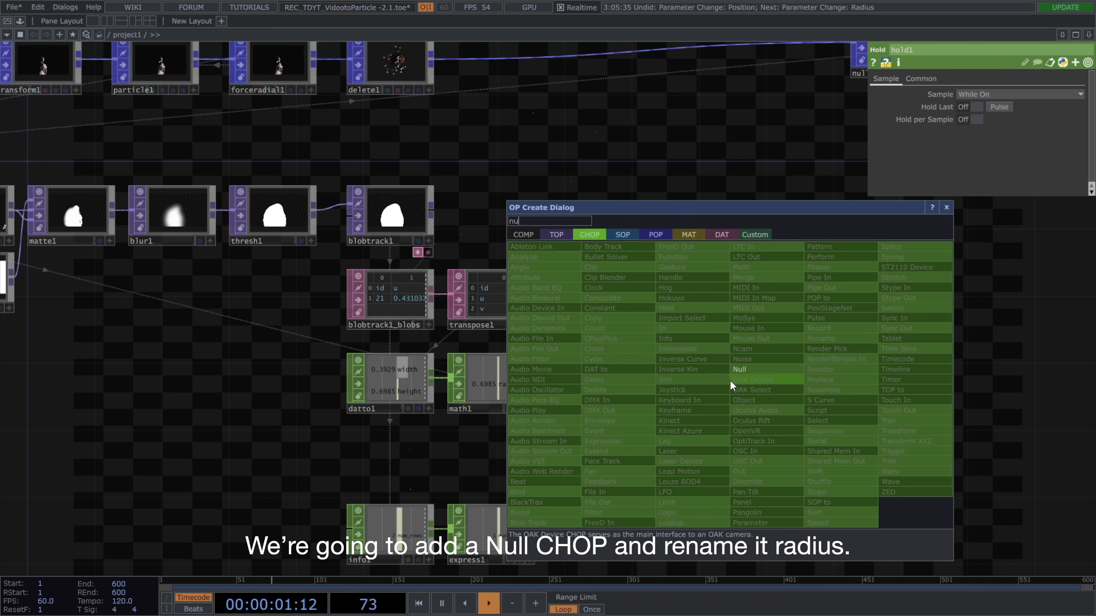
key(Return)
click(760, 384)
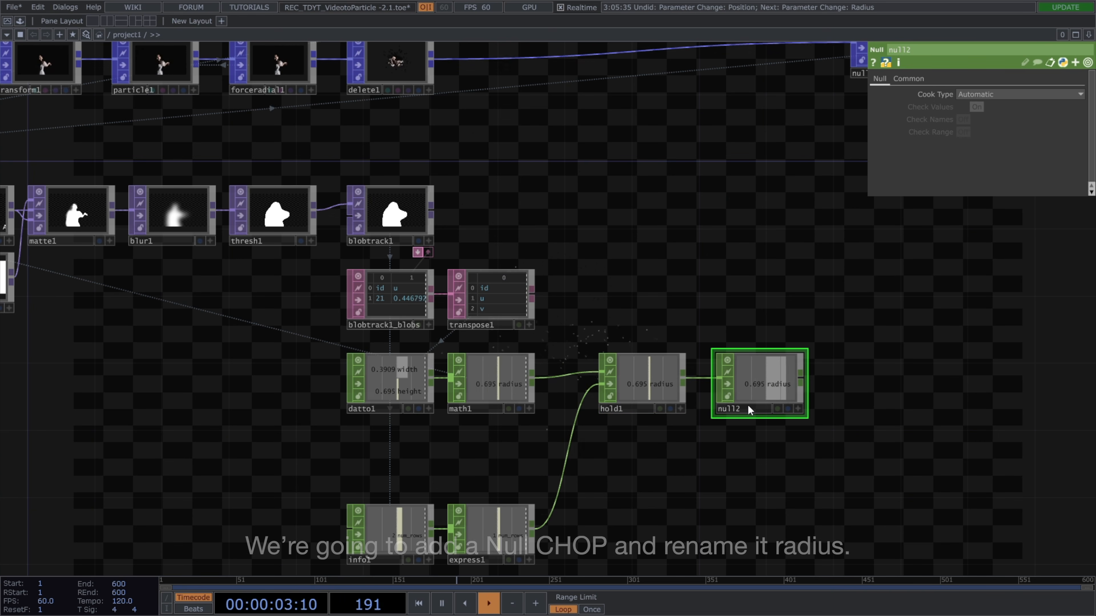
click(748, 408)
text(radius)
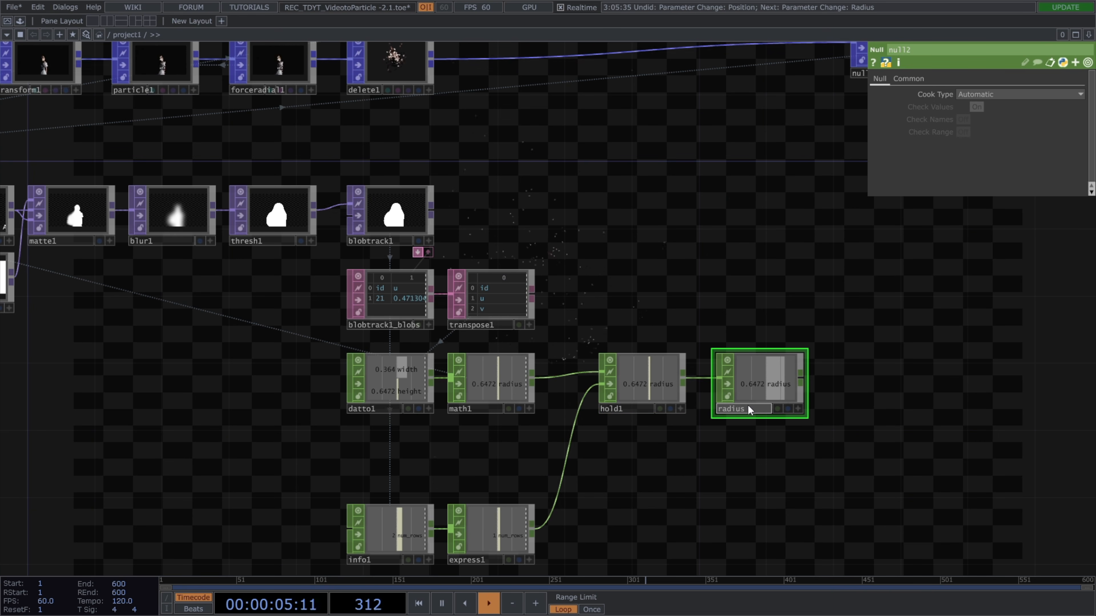
Reference the radius channel of the Null CHOP in the Force Radial POP's Radius parameter.
click(284, 73)
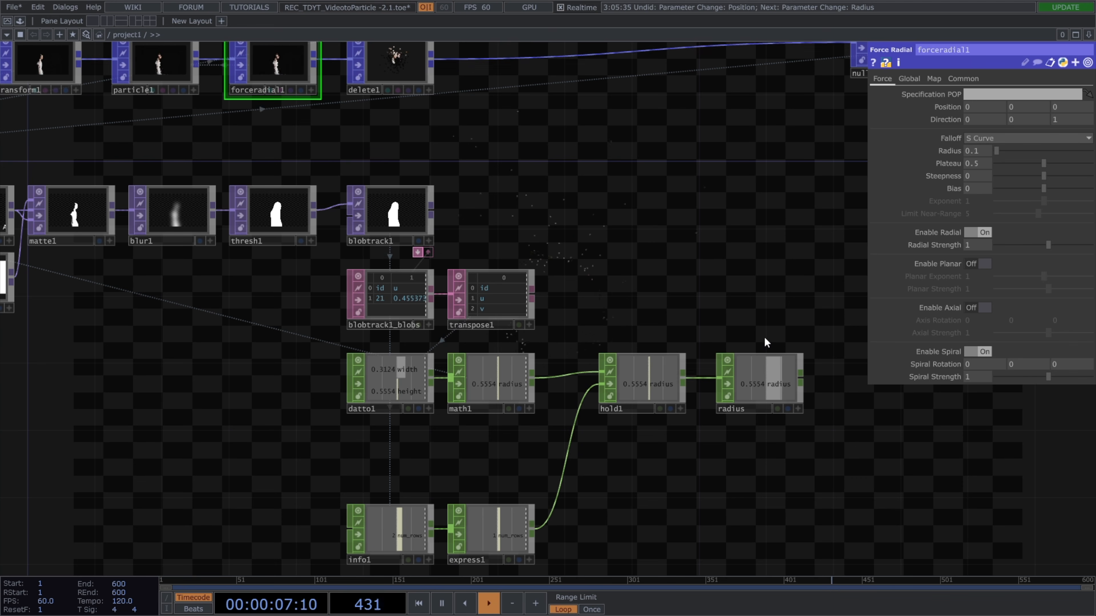
click(798, 409)
drag(764, 387, 947, 216)
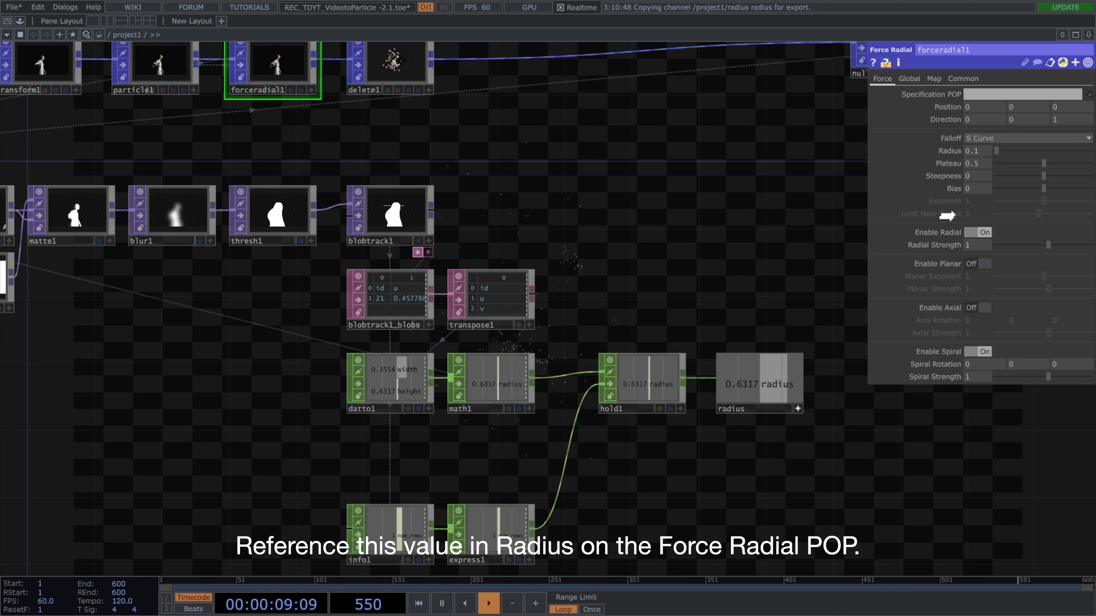
drag(969, 159, 974, 151)
click(978, 154)
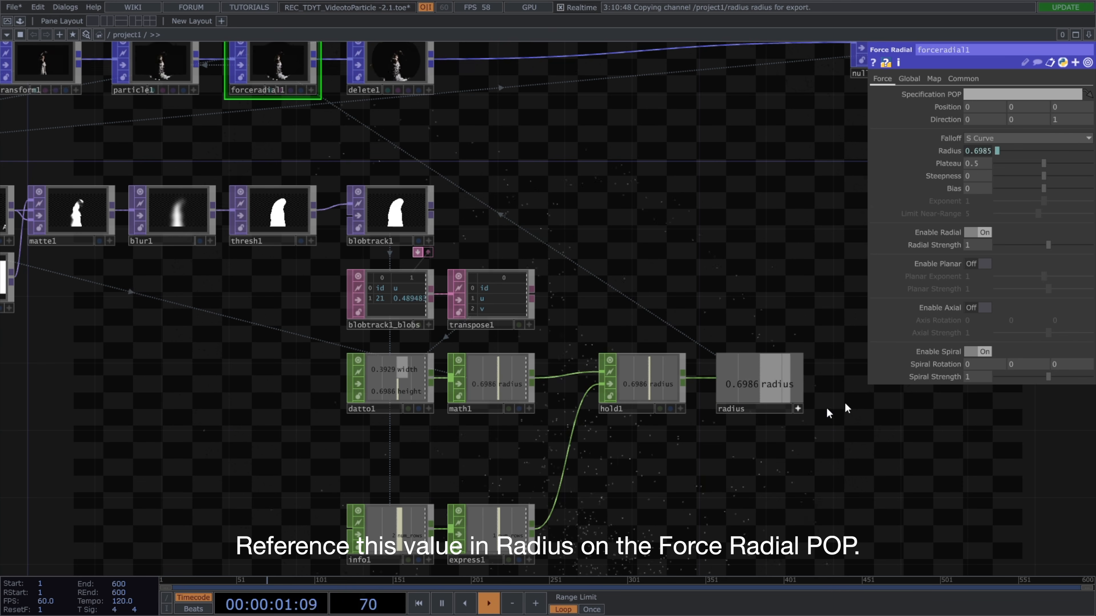
click(797, 408)
Try raising thresh1's Threshold to 0.634 to test its effect on the particle vortex.
drag(715, 242, 765, 355)
scroll(470, 229, up, 3)
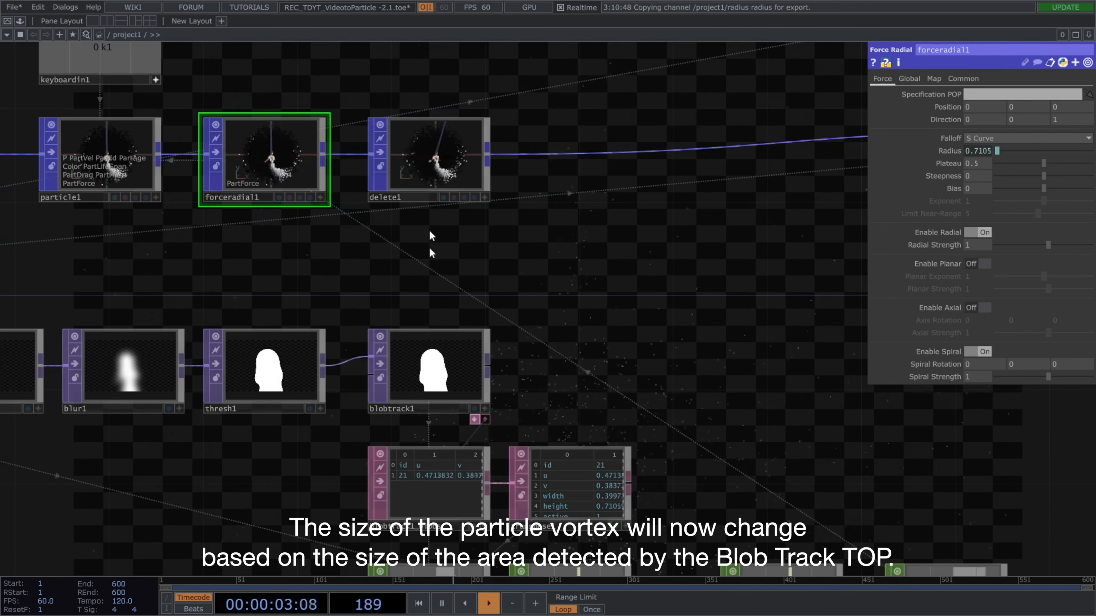
scroll(433, 370, up, 3)
drag(363, 240, 452, 324)
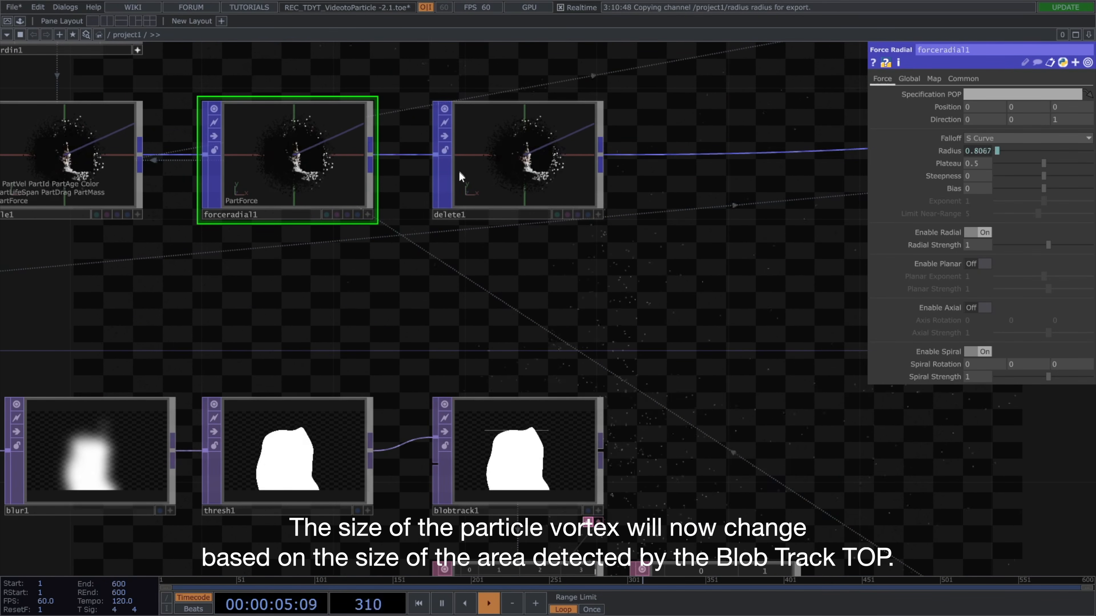
click(535, 416)
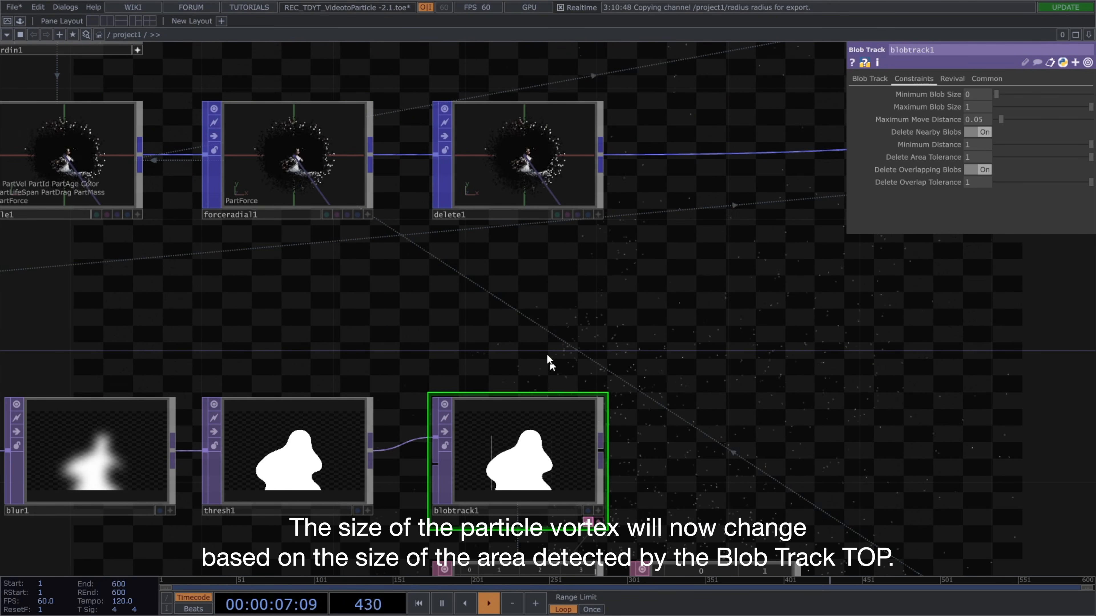
drag(546, 353, 595, 344)
click(343, 423)
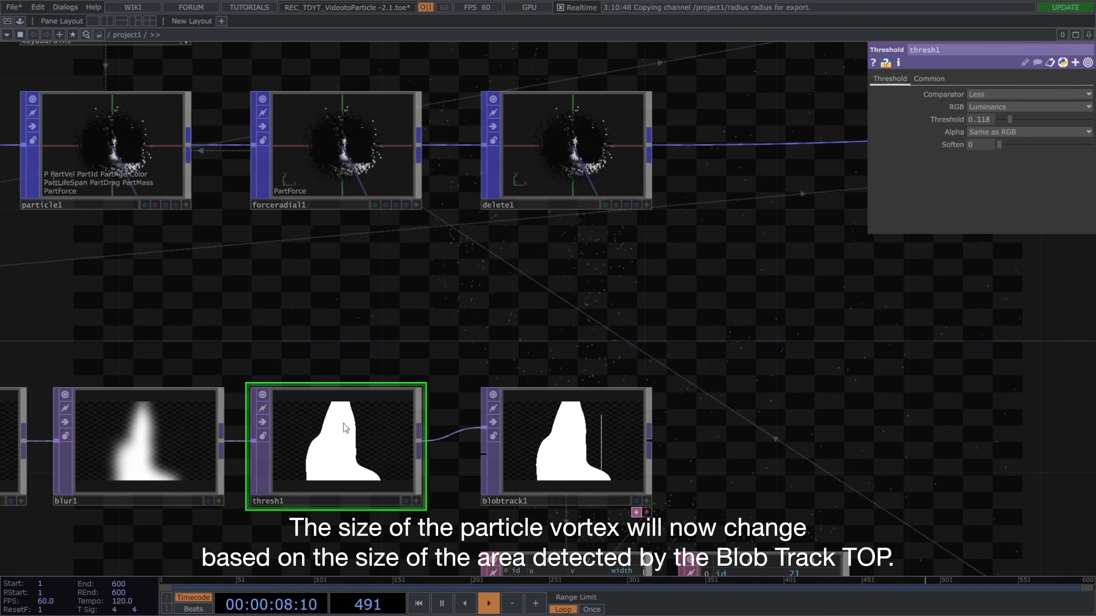
click(1053, 120)
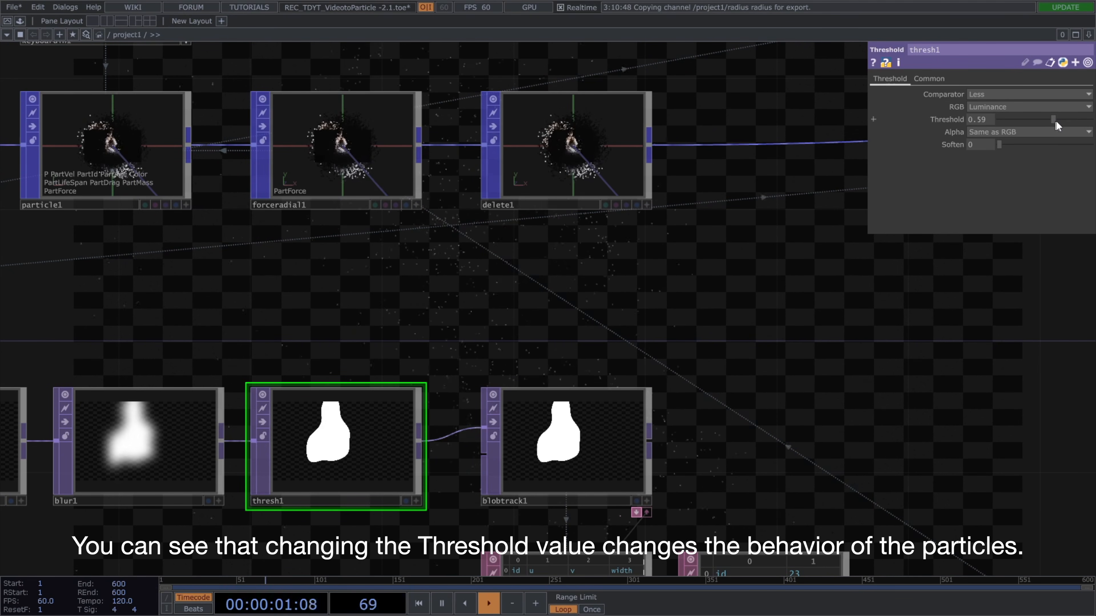
drag(1056, 122, 1058, 121)
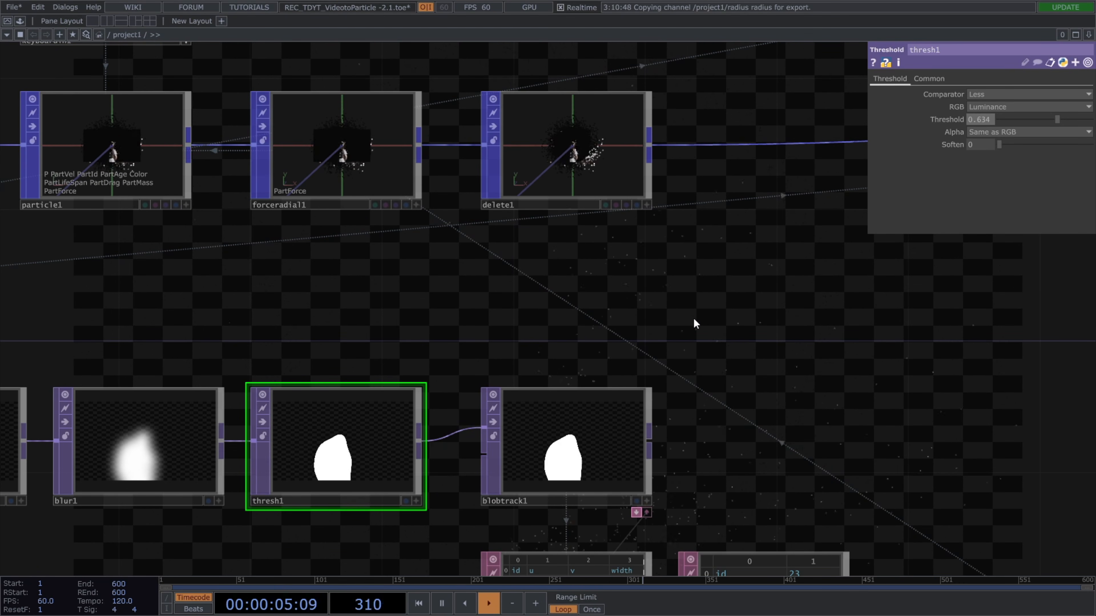
drag(693, 317, 599, 278)
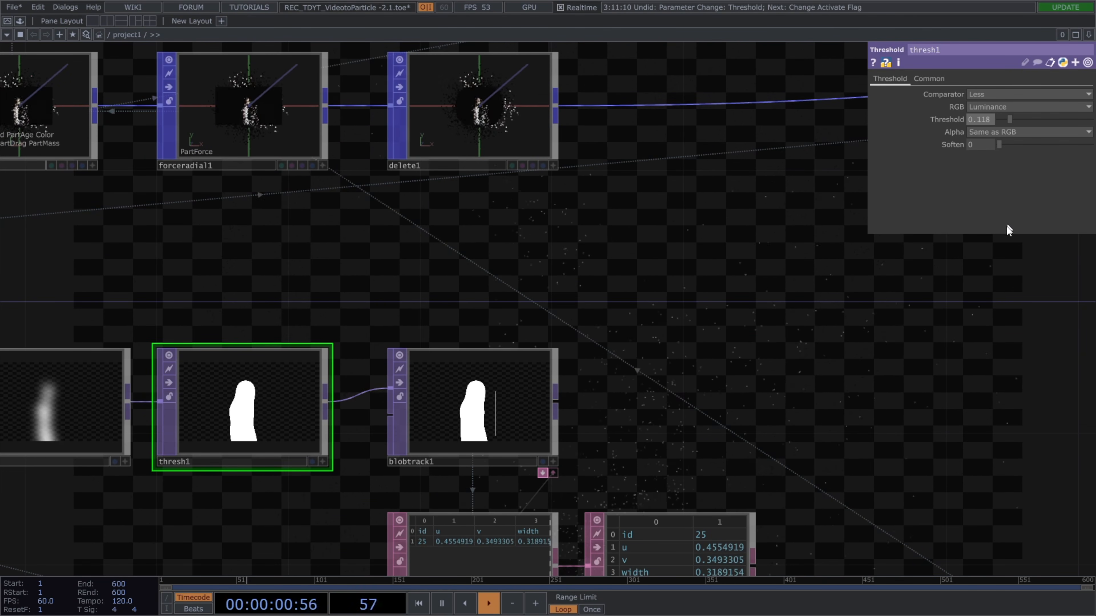
Add a second DAT to CHOP that reads transpose1 and place it directly below datto1.
key(h)
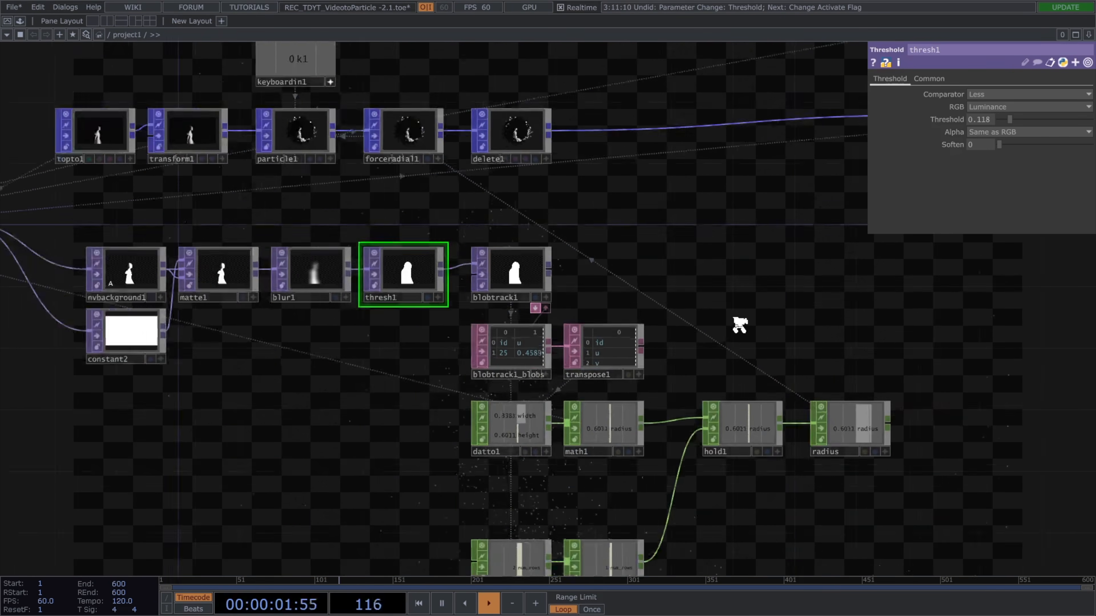
drag(741, 325, 682, 243)
scroll(665, 334, down, 3)
scroll(665, 460, up, 4)
drag(597, 336, 563, 418)
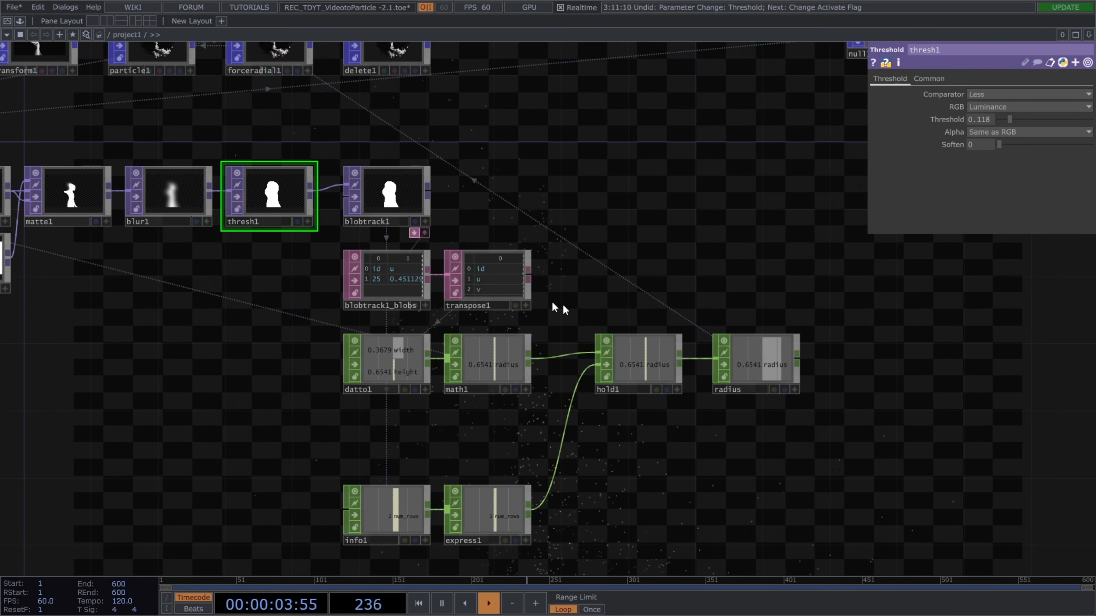
key(Tab)
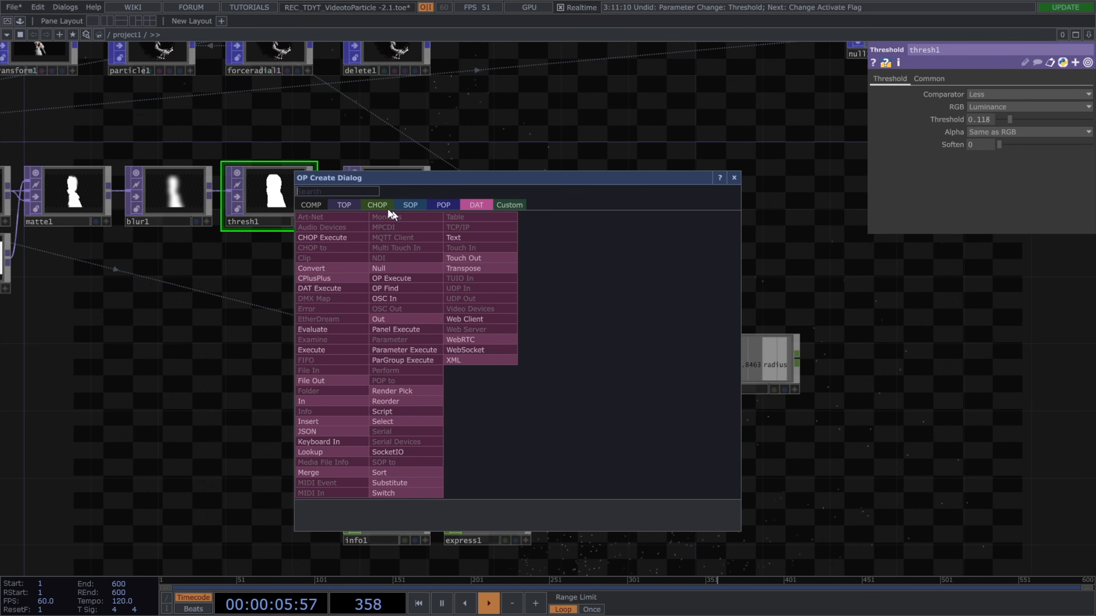
click(378, 204)
click(344, 219)
click(383, 433)
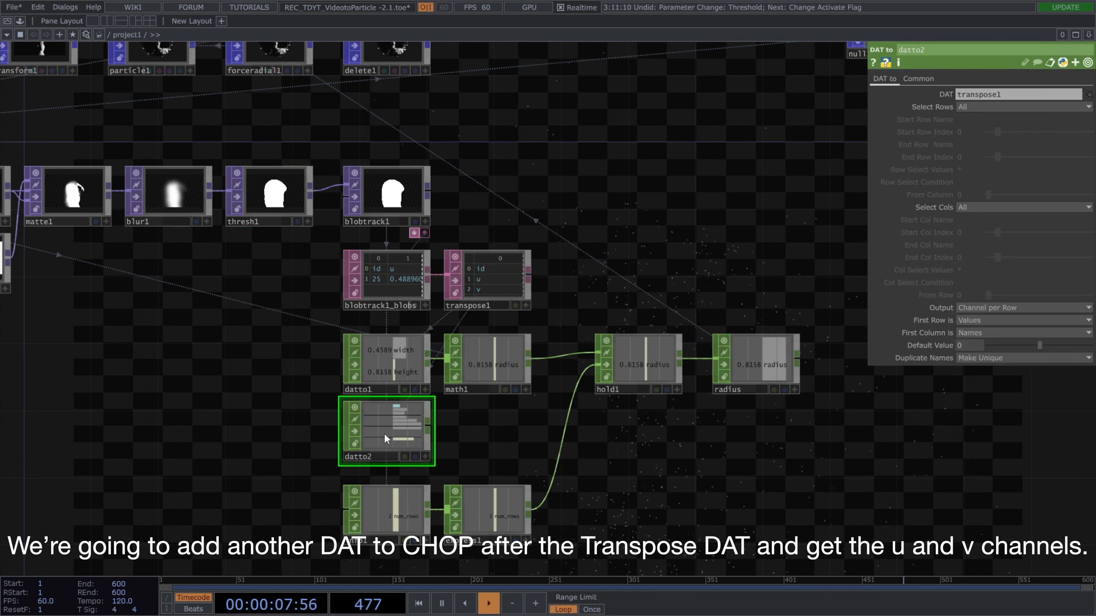
Set the new DAT to CHOP to select rows by Name, from start row u to end row v.
click(956, 106)
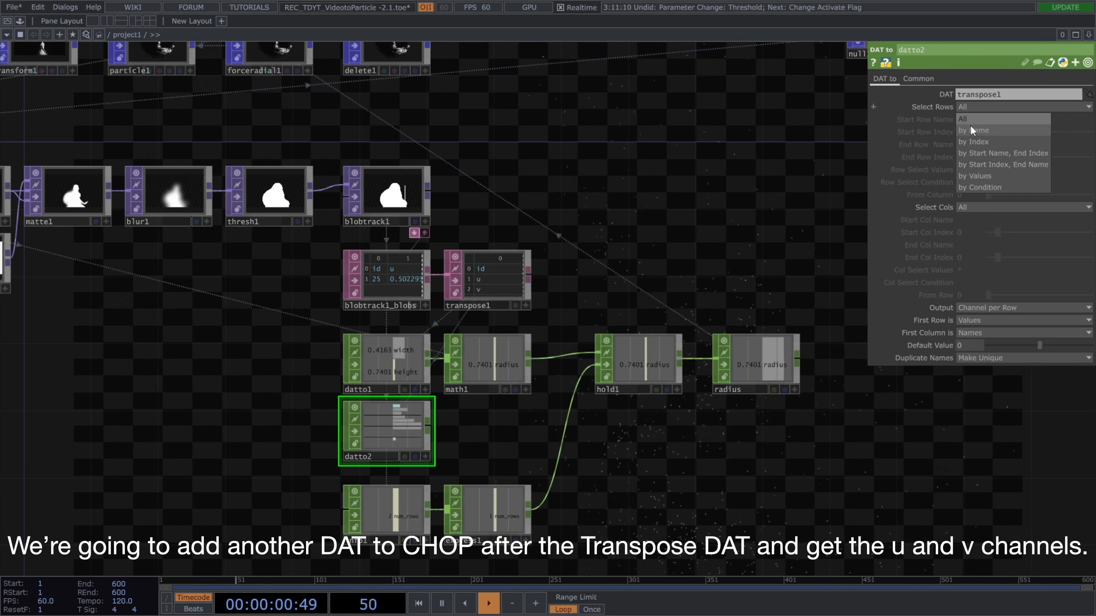
click(970, 125)
click(976, 121)
text(u)
click(969, 148)
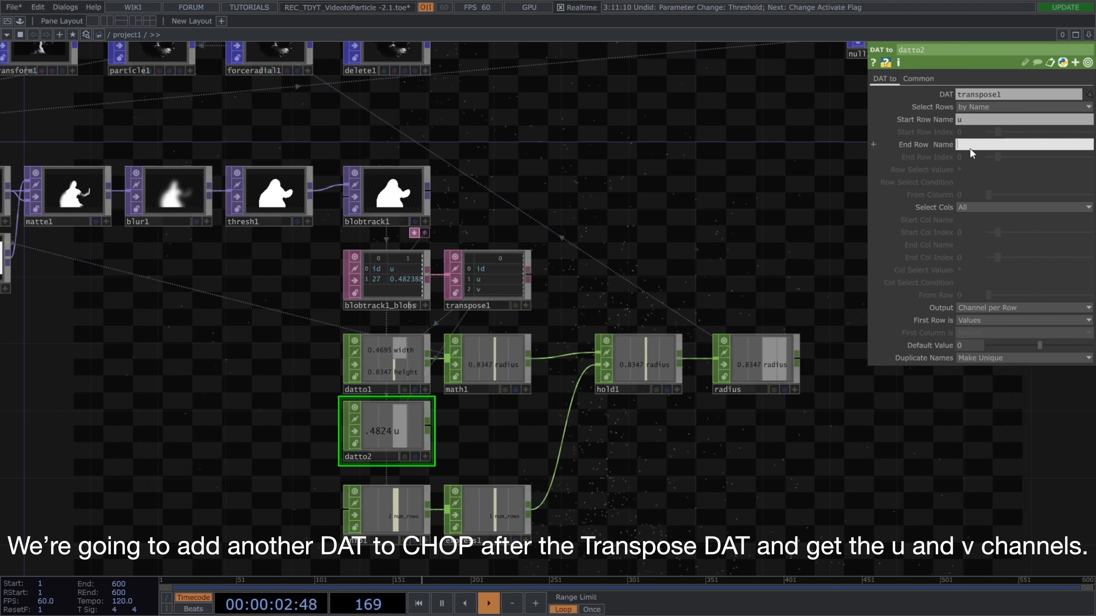
text(v)
key(Return)
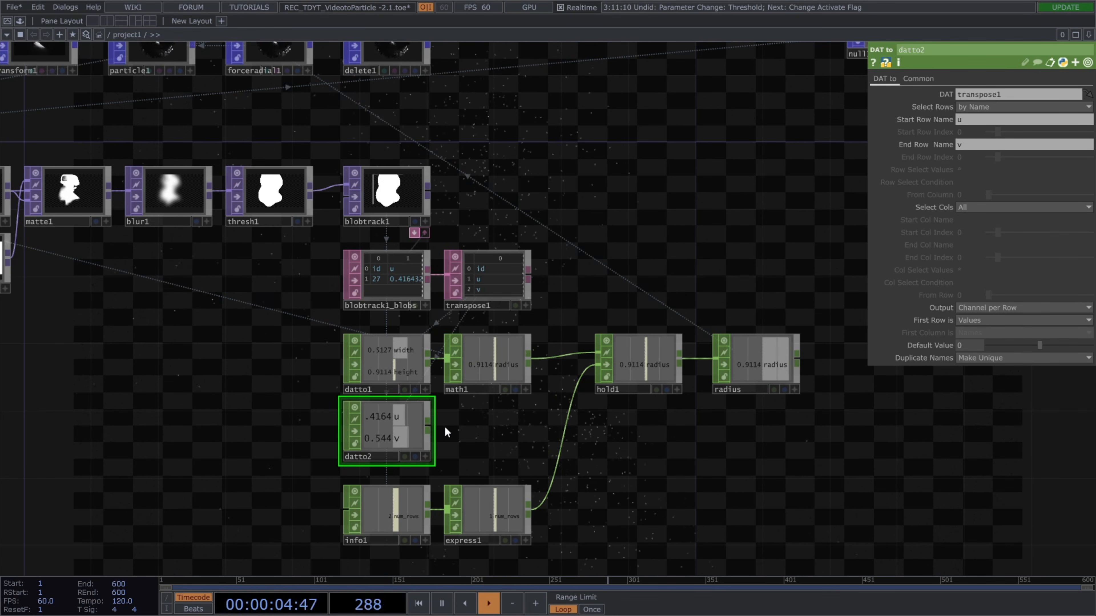
Add a Math CHOP after datto2 and set its Pre-Add to -0.5.
key(Tab)
text(math)
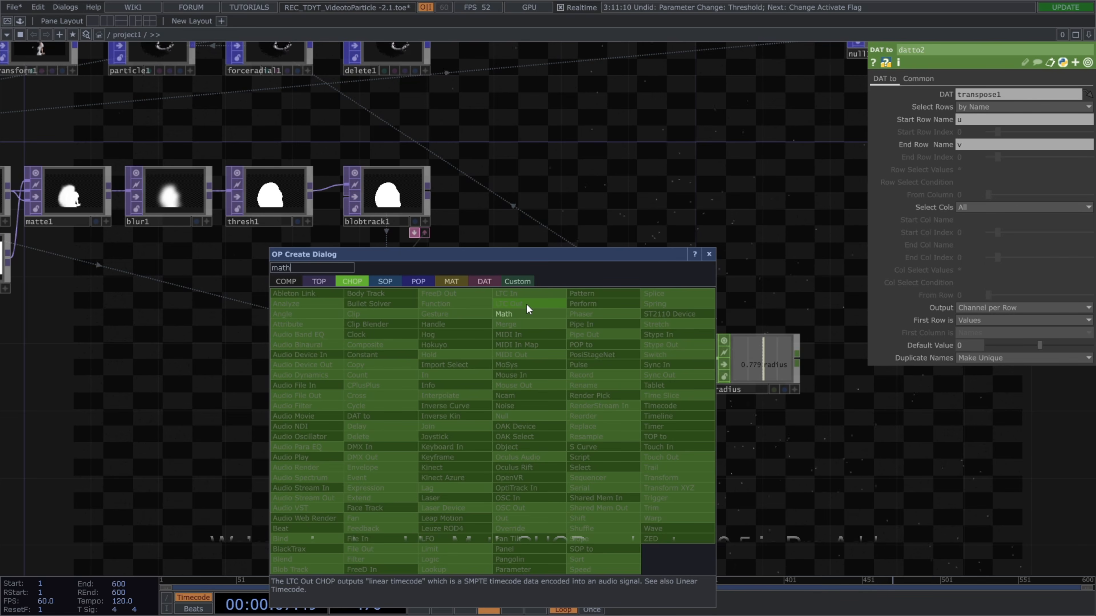
key(Return)
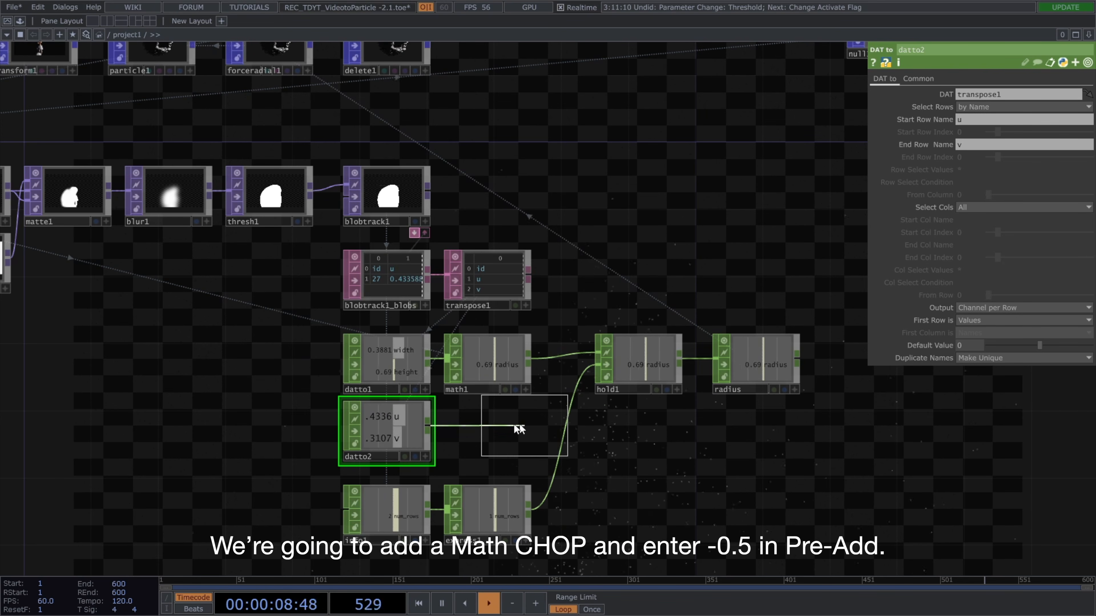
click(500, 432)
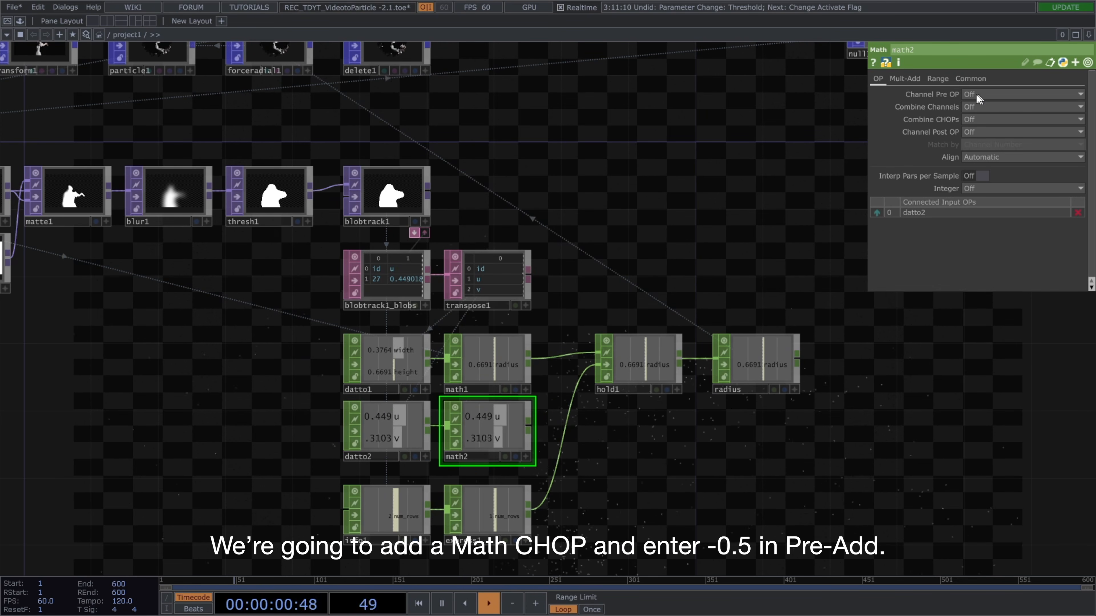
click(917, 80)
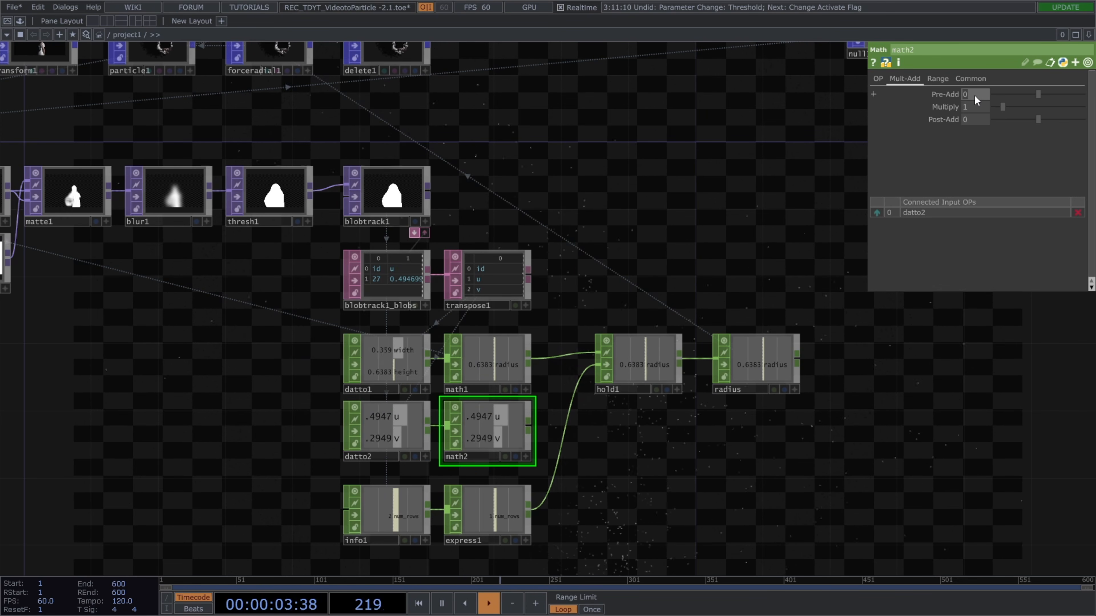
click(974, 94)
text(-0)
key(Return)
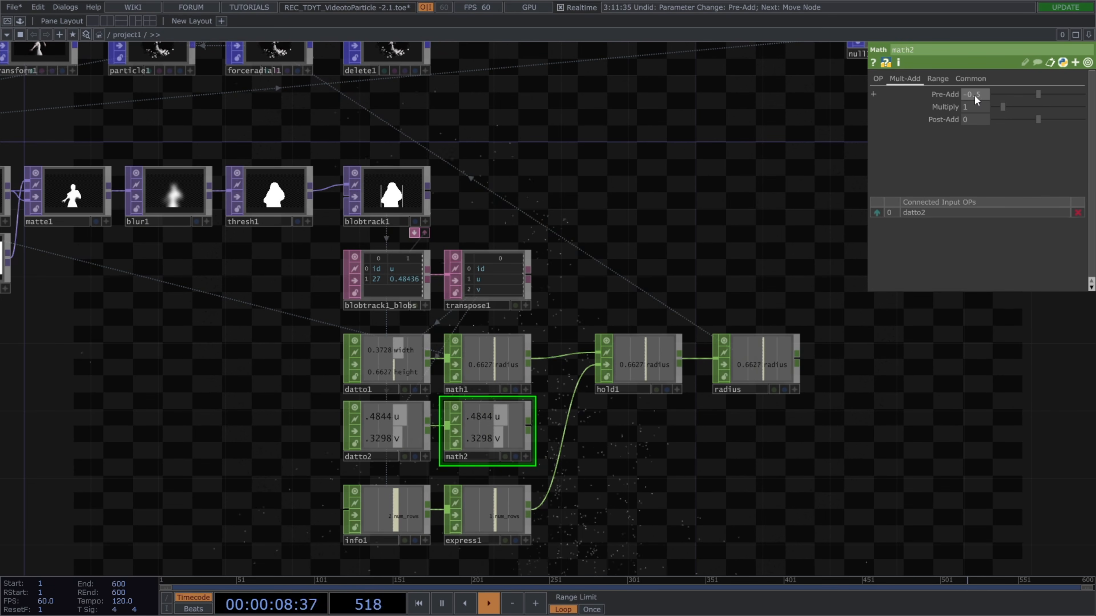
Finish setting math2's Pre-Add to -0.5 and add another Math CHOP after it, directly below hold1.
text(.5)
key(Return)
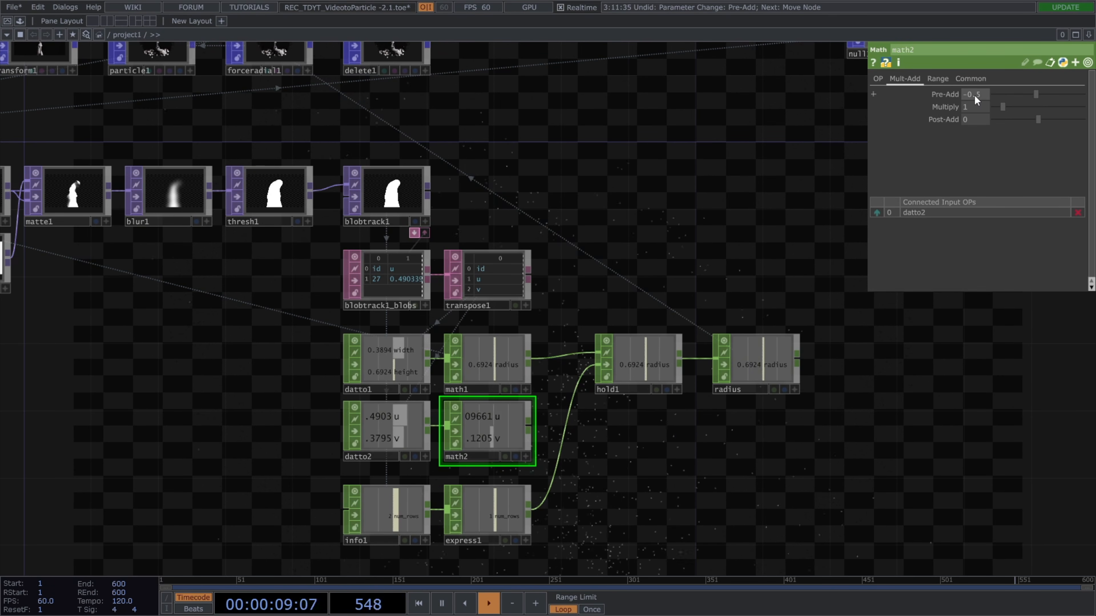
click(582, 425)
text(math)
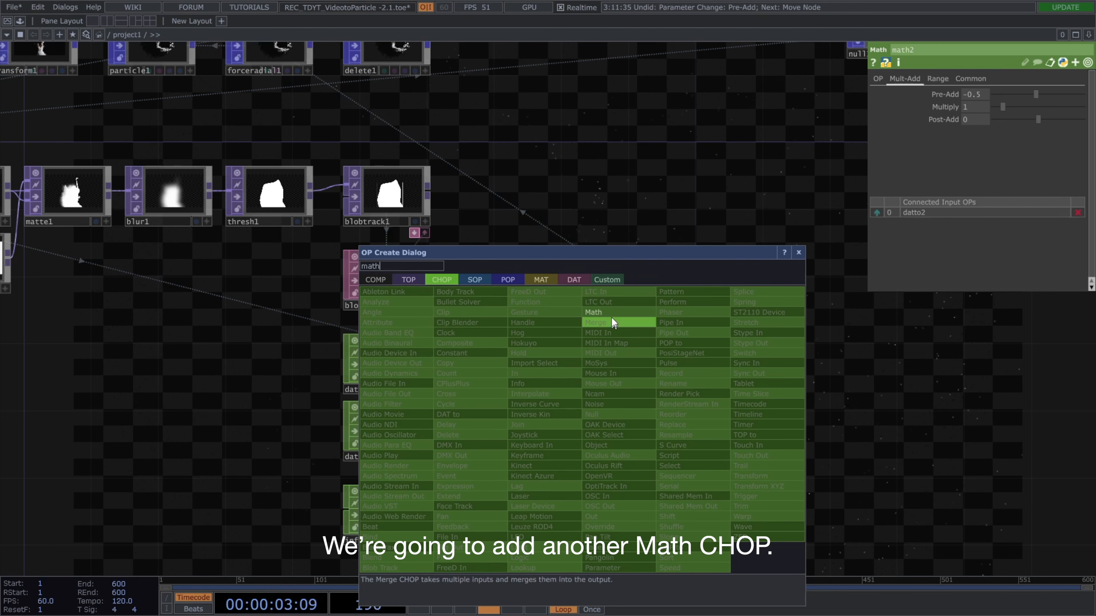
key(Return)
click(630, 435)
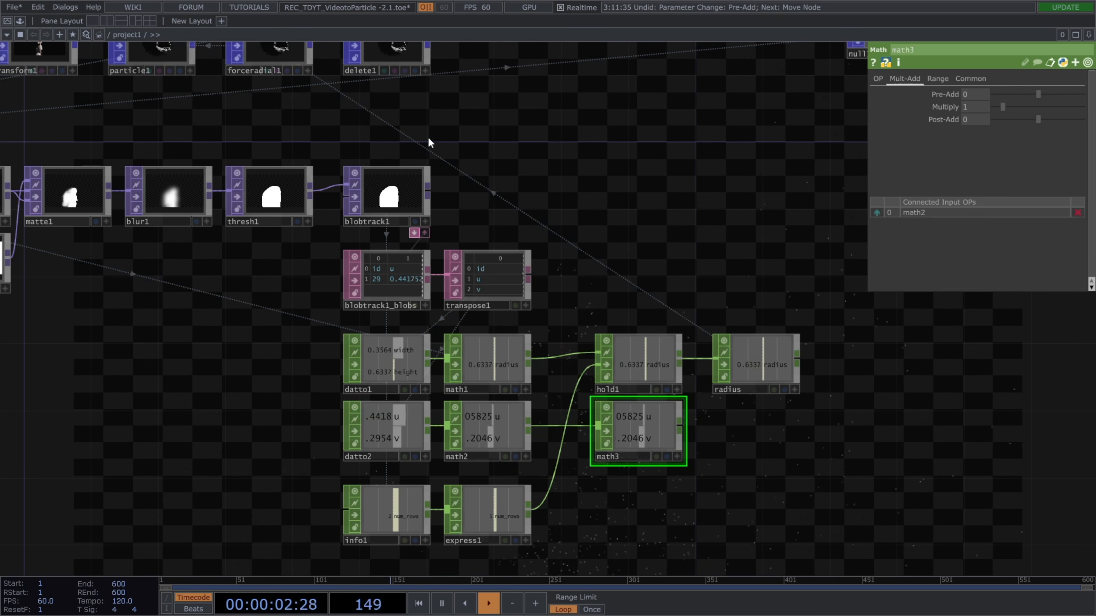
Copy the Uniform Scale expression from transform1 and use it as the Multiply value of math3.
drag(428, 138, 480, 142)
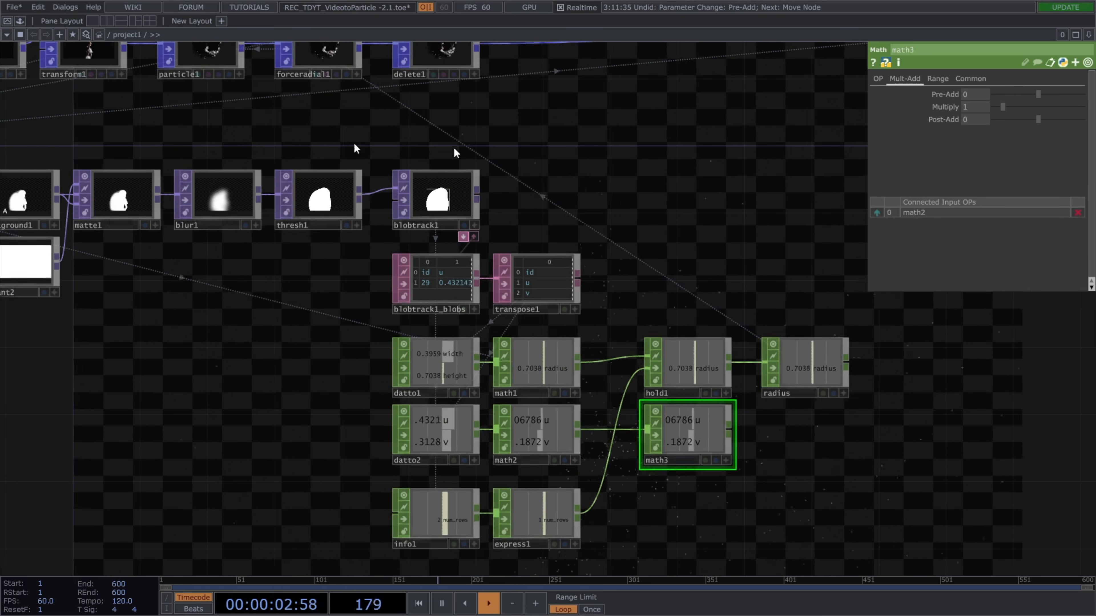
click(92, 53)
click(965, 246)
click(1030, 253)
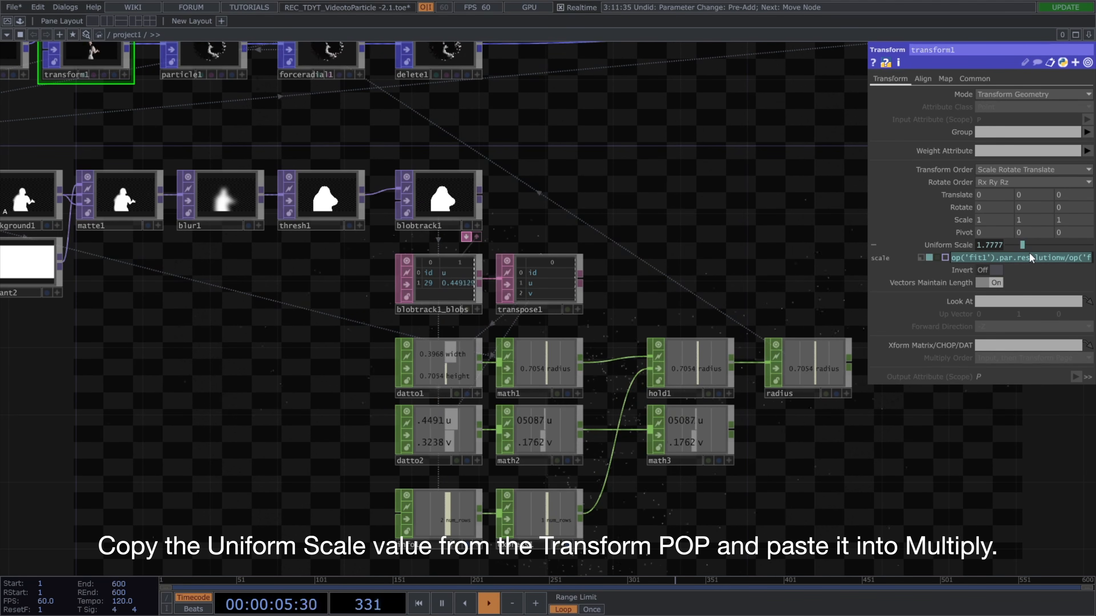
click(961, 247)
click(683, 449)
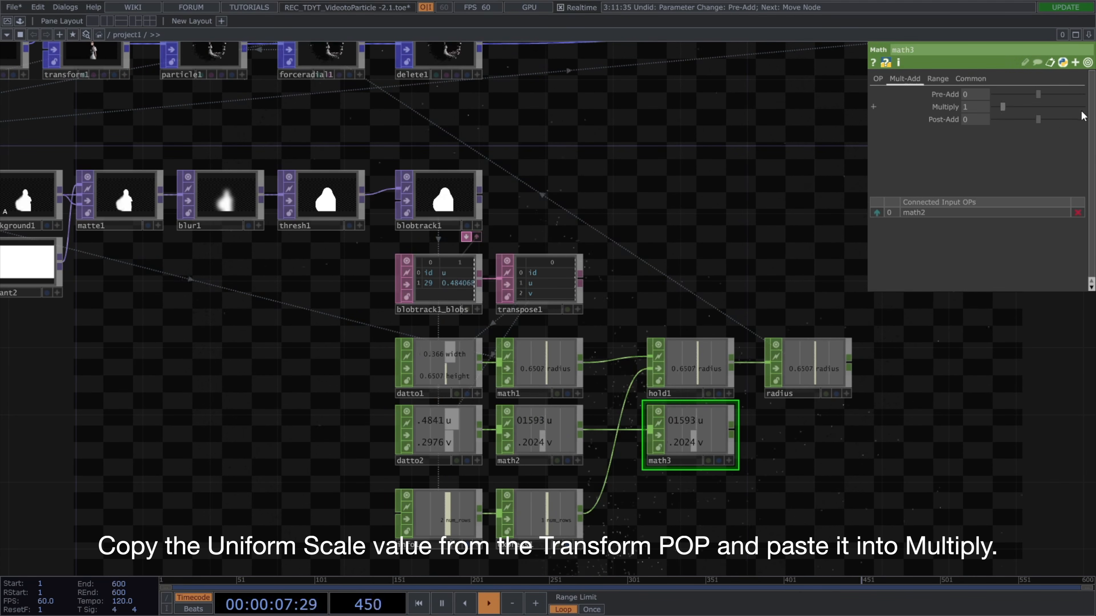
key(ctrl+v)
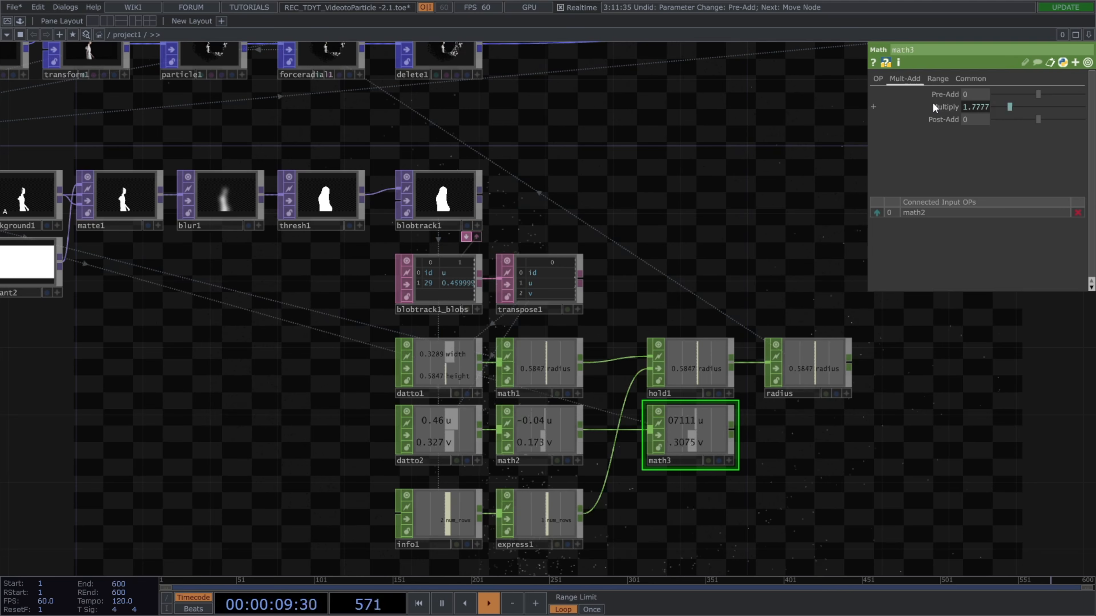
click(934, 107)
drag(869, 155, 838, 169)
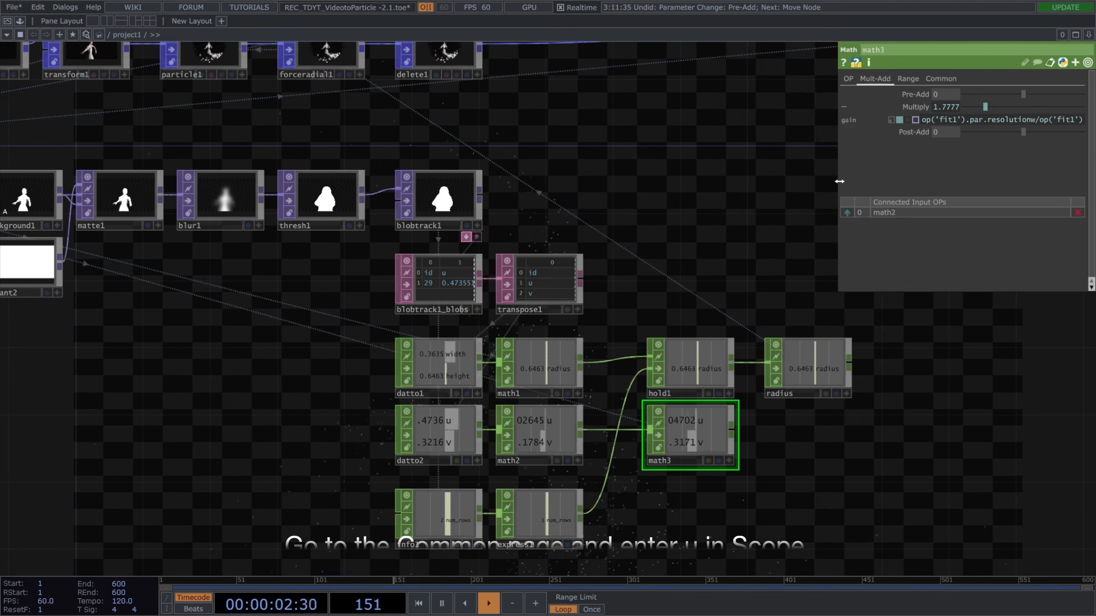
Limit math3 to the u channel by setting its Scope to u.
click(941, 78)
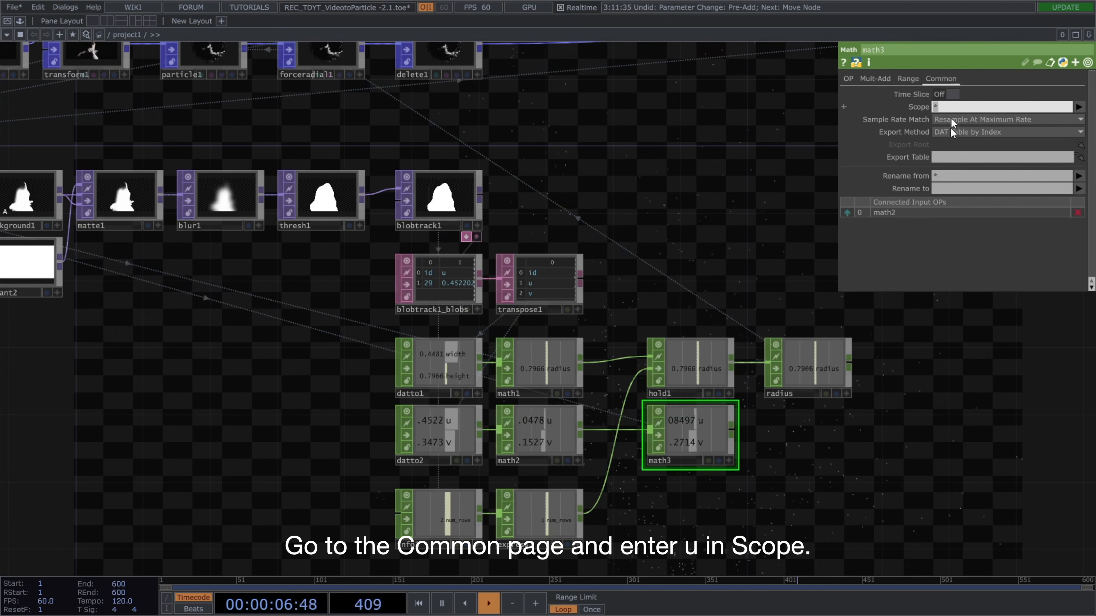
text(u)
key(Return)
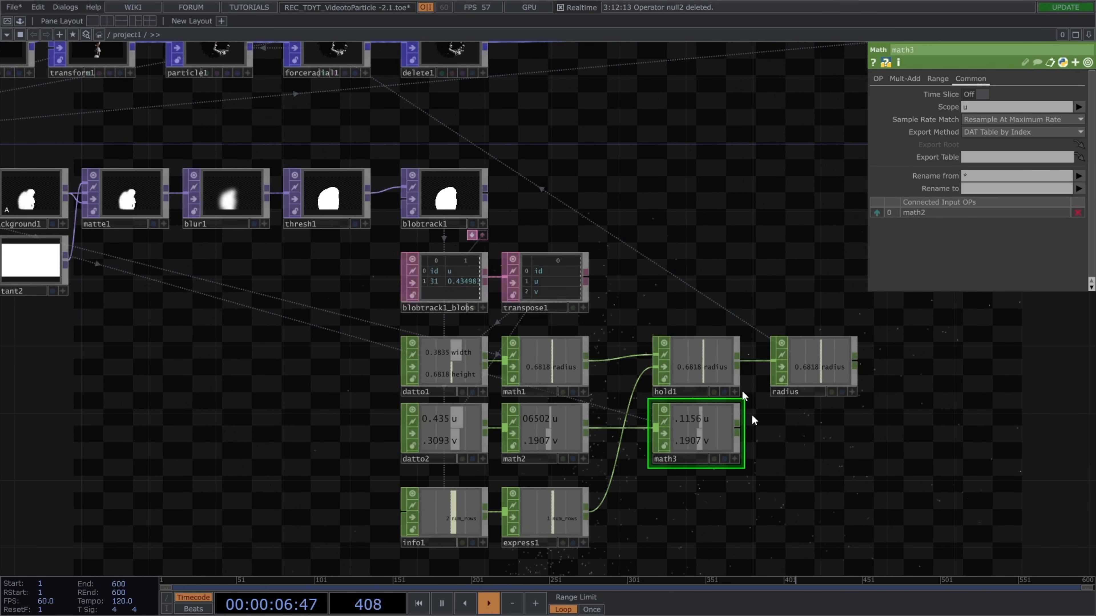
Duplicate hold1, place the copy after math3 below the radius node, and feed math3 into its first input.
click(728, 370)
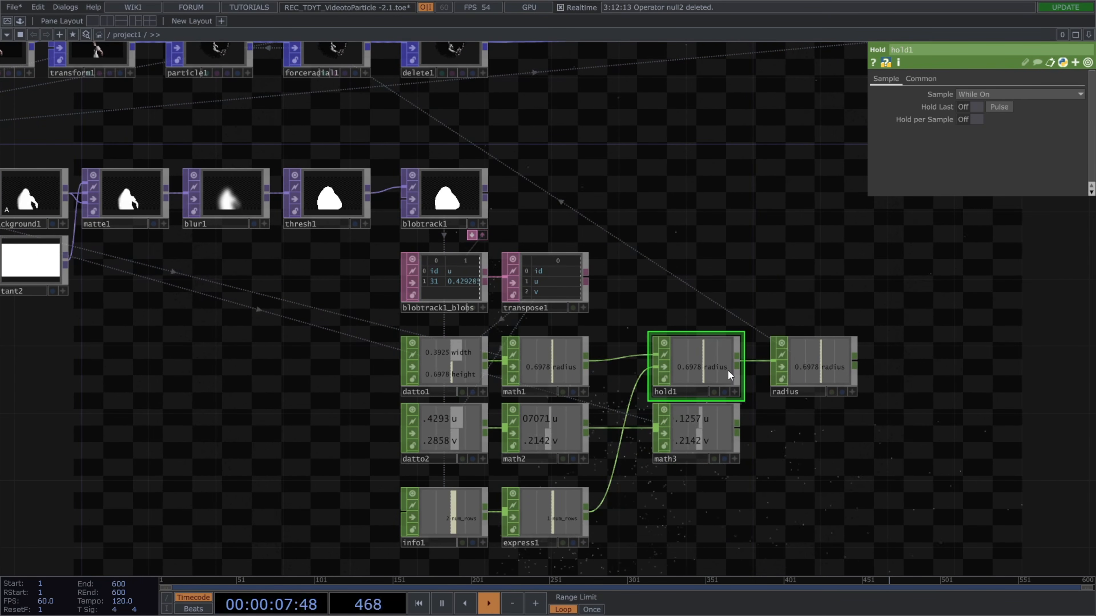
key(ctrl+c)
key(ctrl+v)
drag(701, 466, 820, 447)
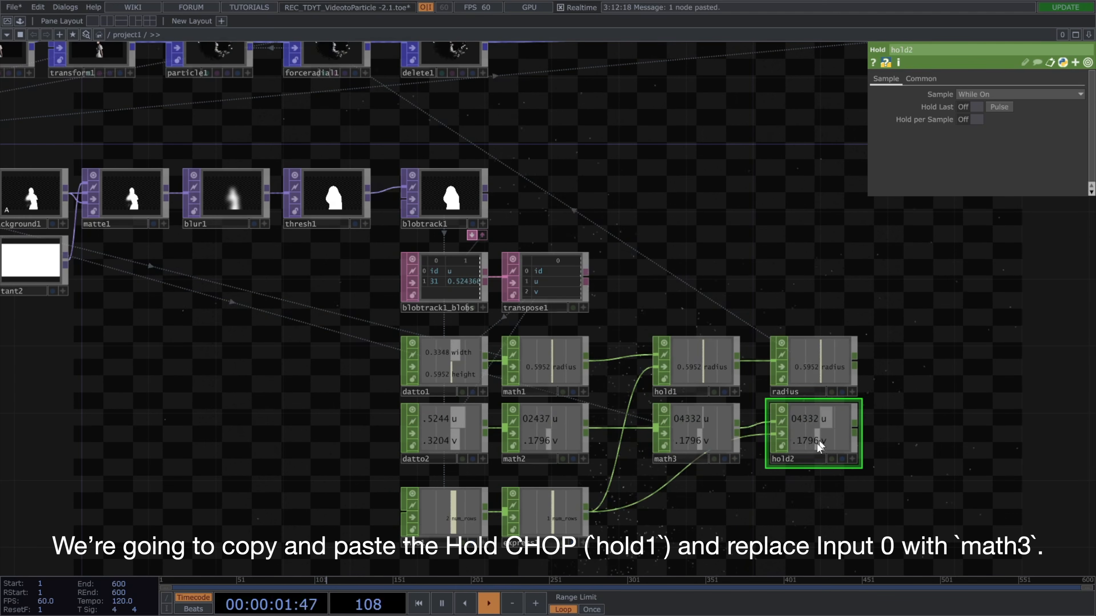
Add a Null CHOP after hold2.
drag(930, 432, 839, 445)
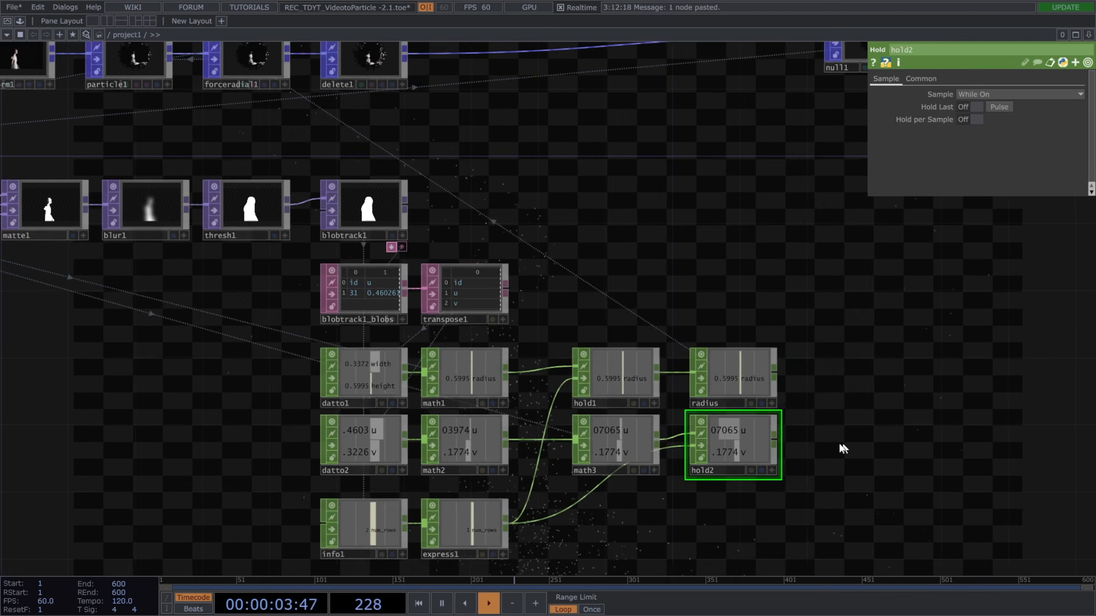
drag(771, 440, 833, 440)
click(833, 440)
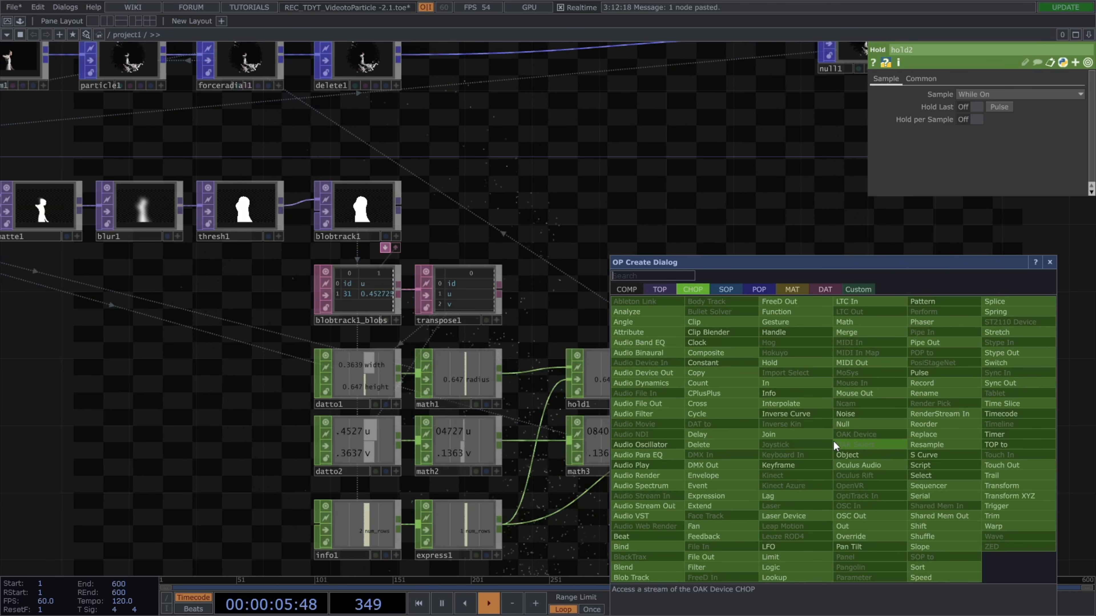
text(null)
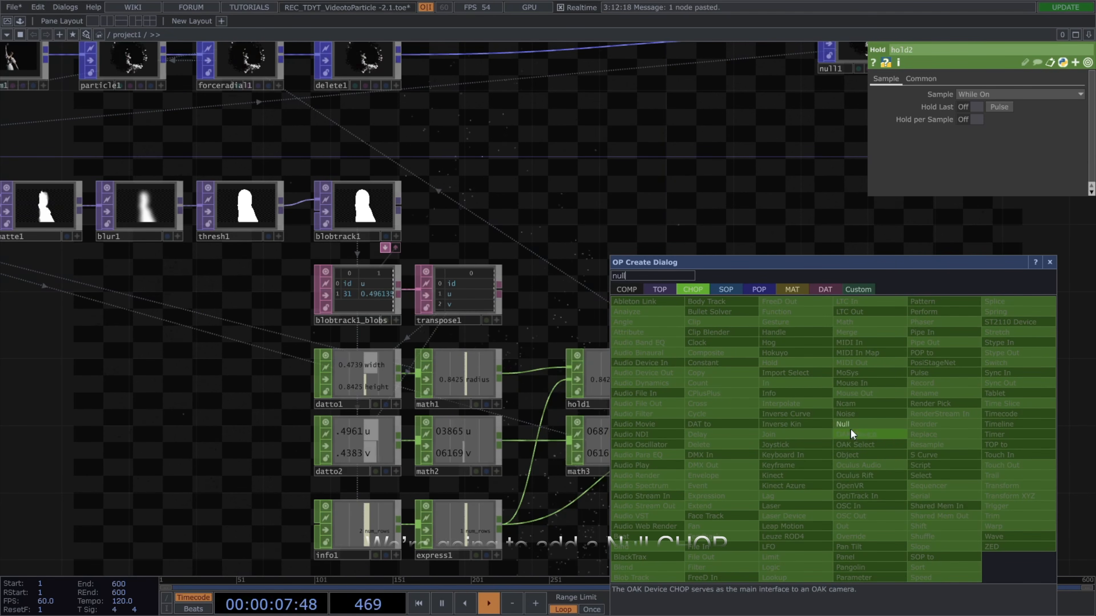
click(850, 425)
click(832, 446)
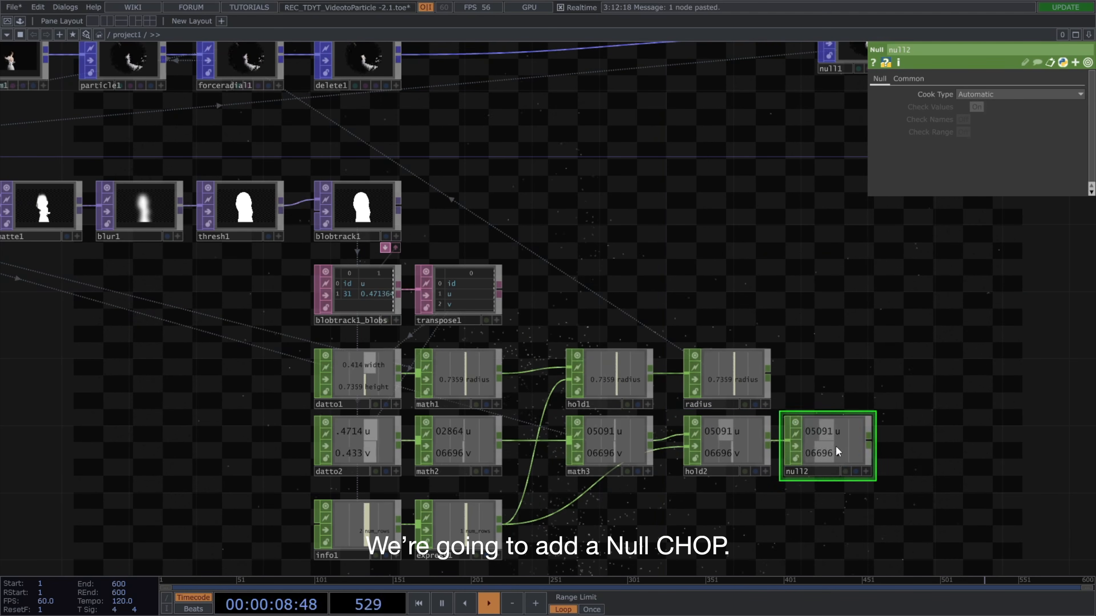
Add a CHOP to POP fed by null2 and place it beside that Null CHOP.
click(870, 441)
click(887, 440)
click(800, 290)
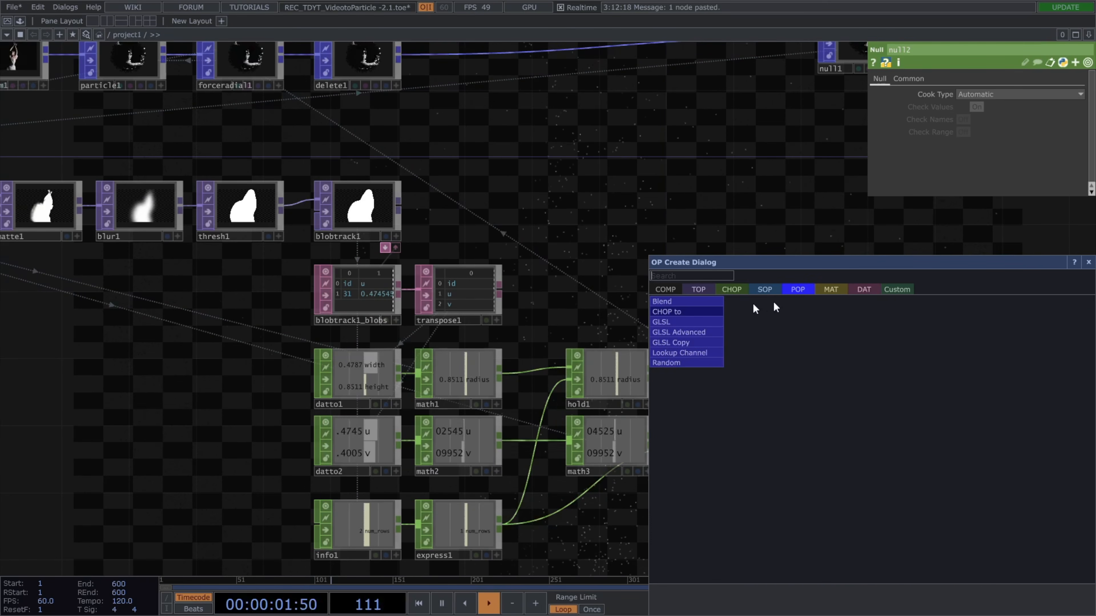
click(711, 311)
click(944, 448)
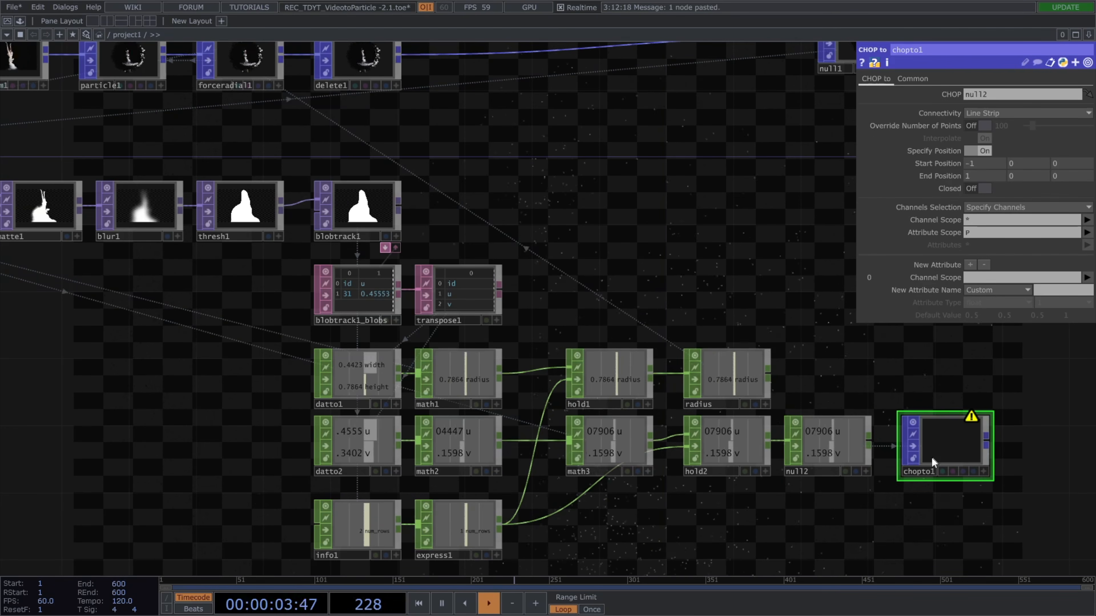
Rename the CHOP to POP as attractor and set its Attribute Scope to P.xy.
click(917, 470)
text(attractor)
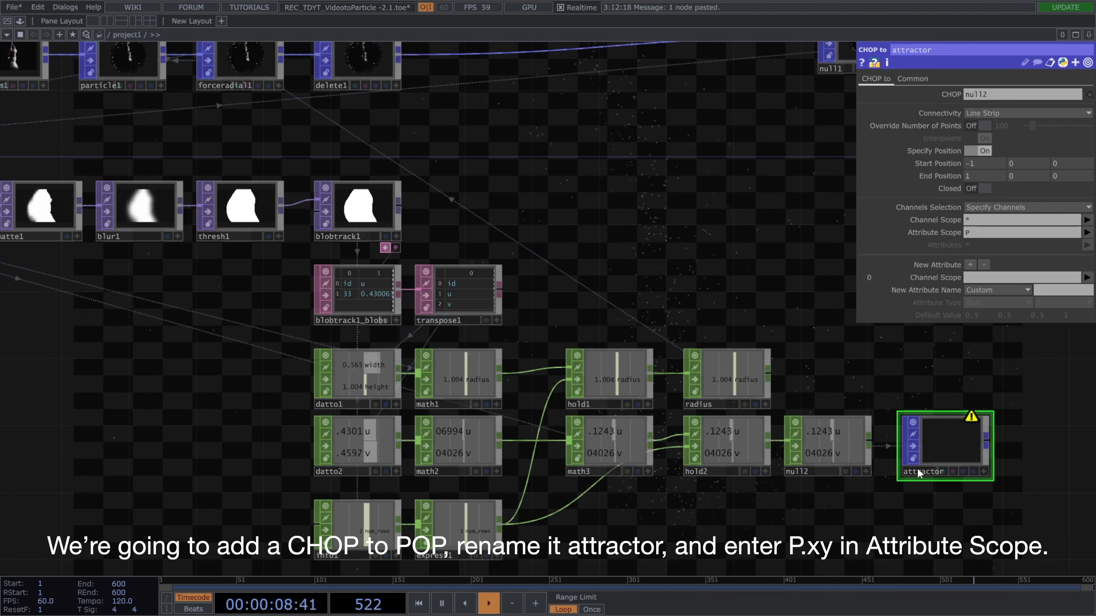
click(990, 233)
text(P.xy)
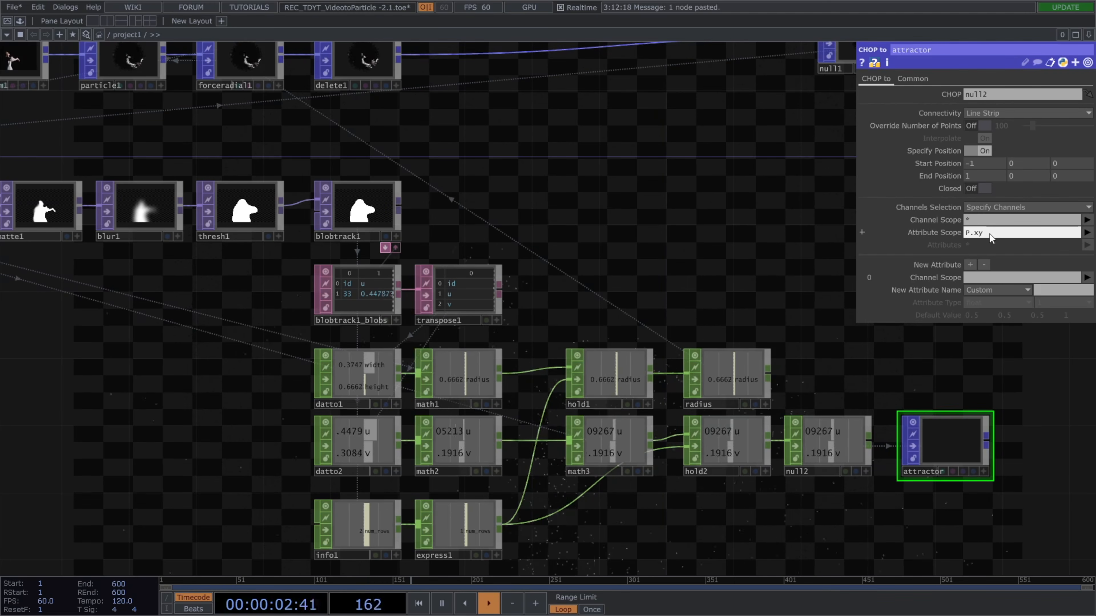
Assign attractor as the Specification POP of forceradial1.
drag(966, 368, 933, 386)
scroll(933, 385, down, 3)
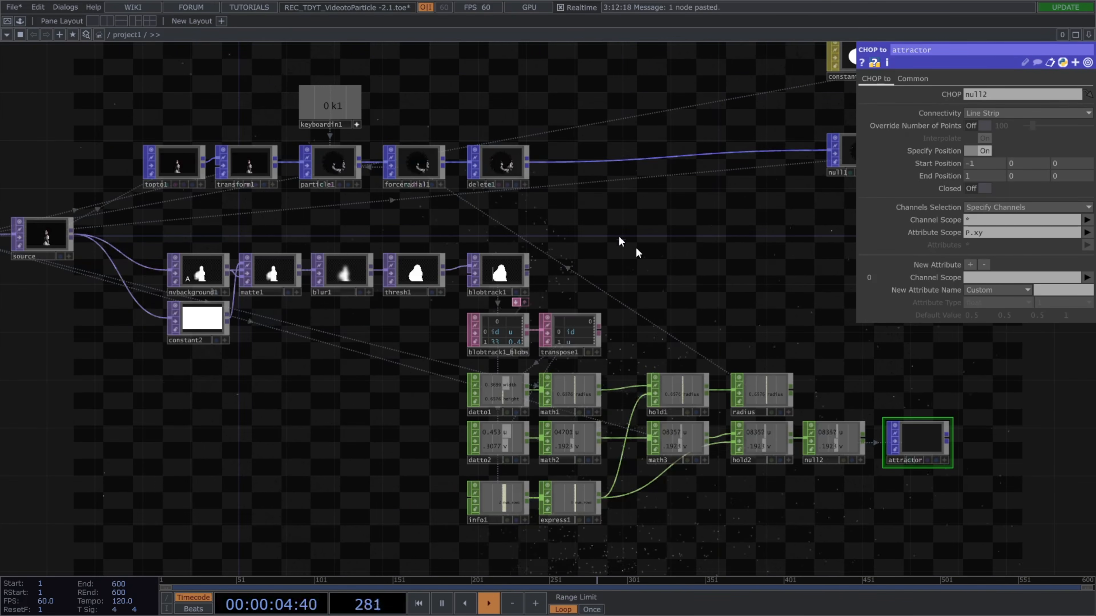
click(439, 174)
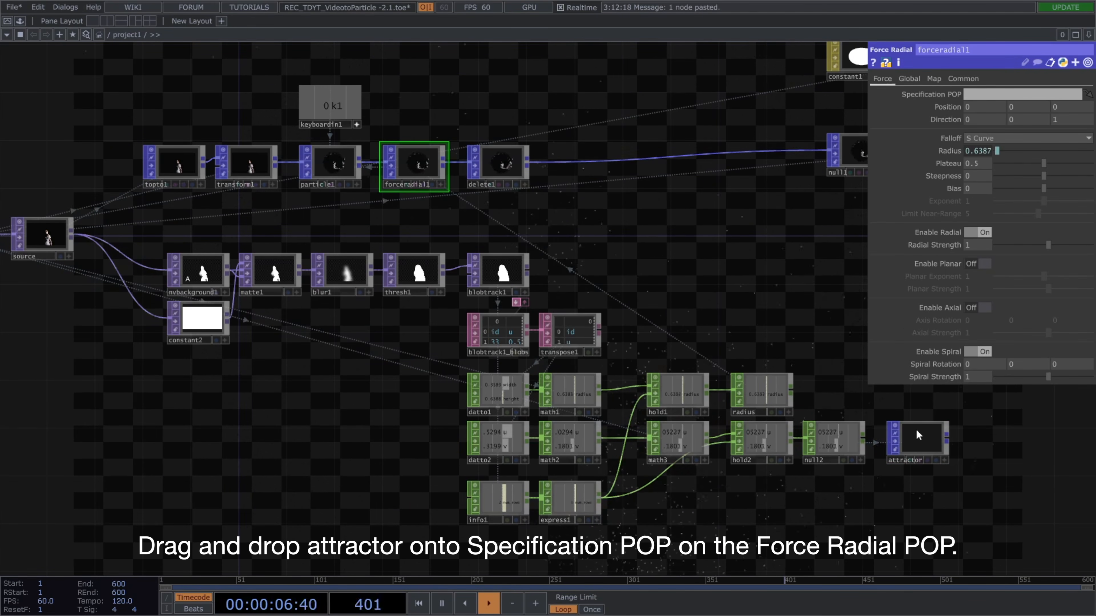
drag(978, 107, 986, 97)
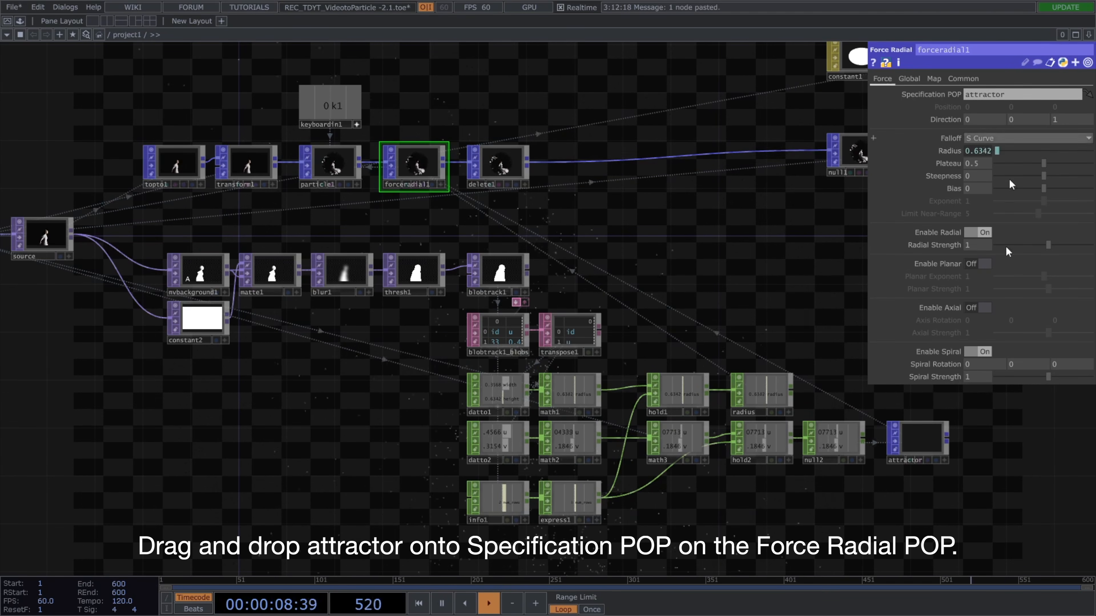
Examine the particle vortex's position in the forceradial1 and delete1 viewers while the video plays.
drag(494, 190, 515, 215)
scroll(522, 192, up, 10)
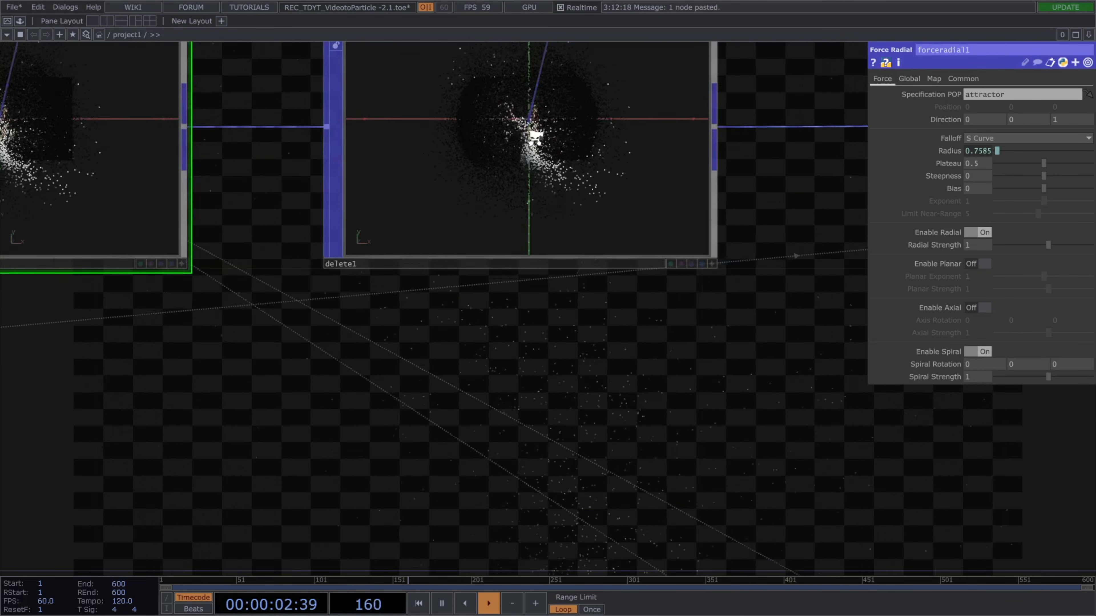
drag(582, 460, 703, 608)
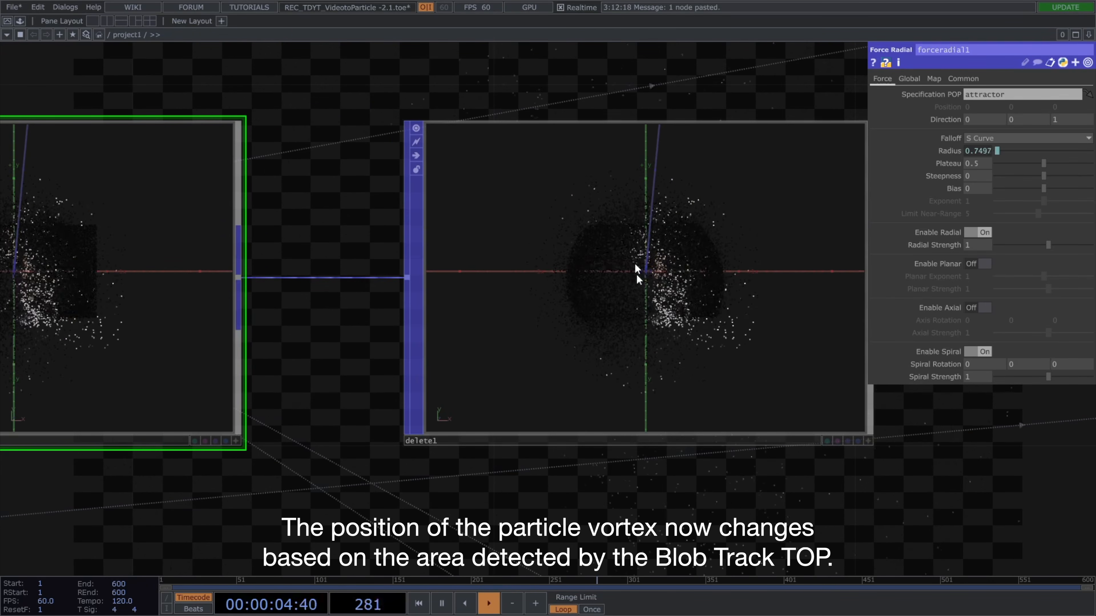
drag(608, 501, 679, 498)
scroll(679, 498, down, 5)
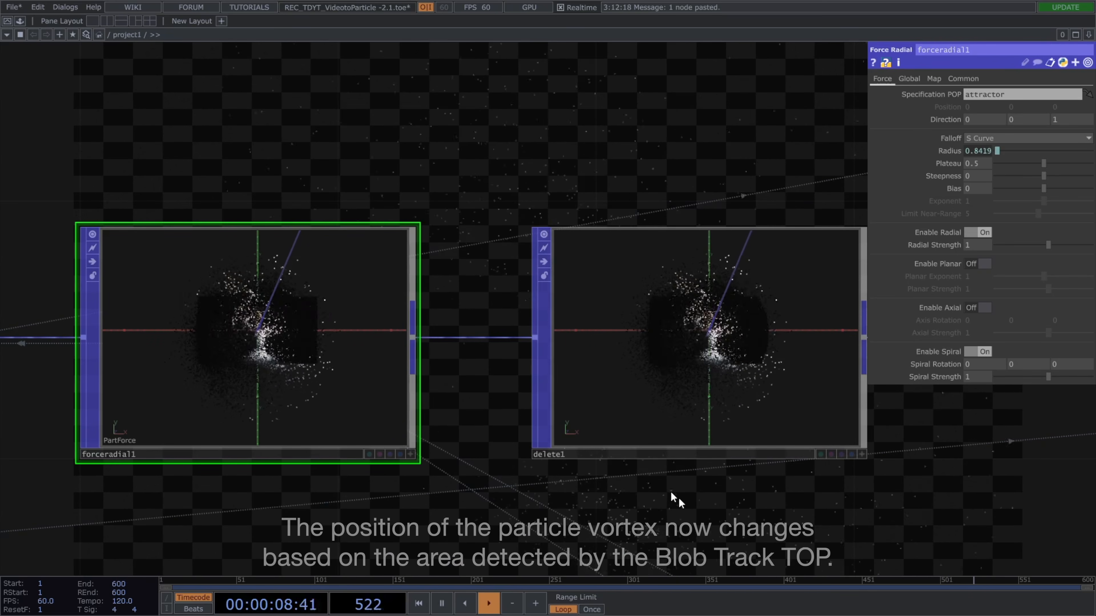
scroll(679, 498, down, 5)
Set forceradial1's Radial Strength to 0.5 and check the particles in the delete1 viewer.
drag(673, 497, 570, 308)
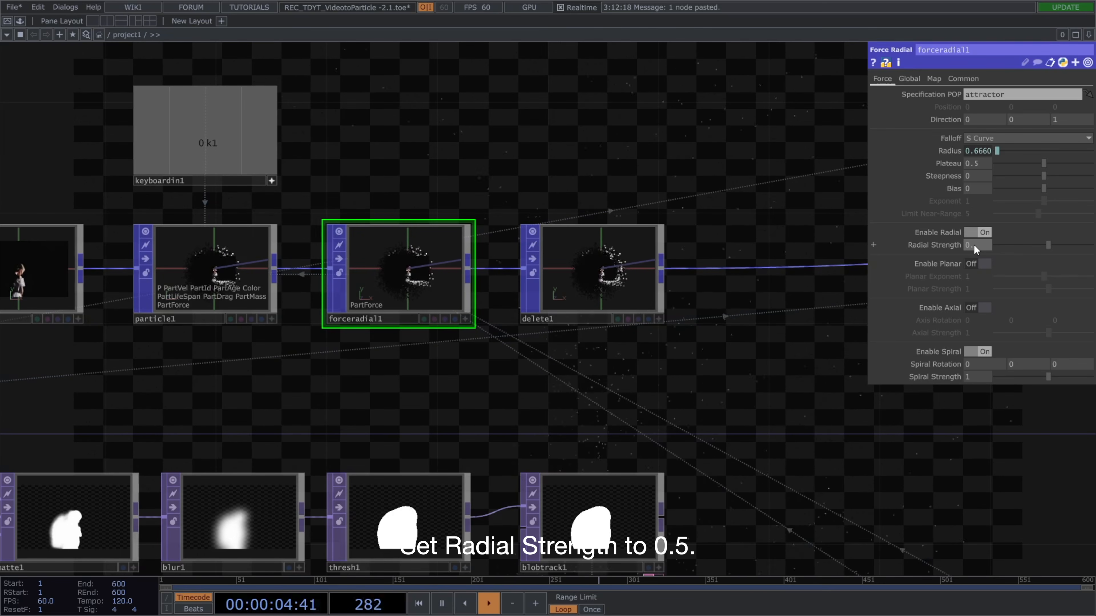
text(0.5)
key(Return)
scroll(604, 272, up, 5)
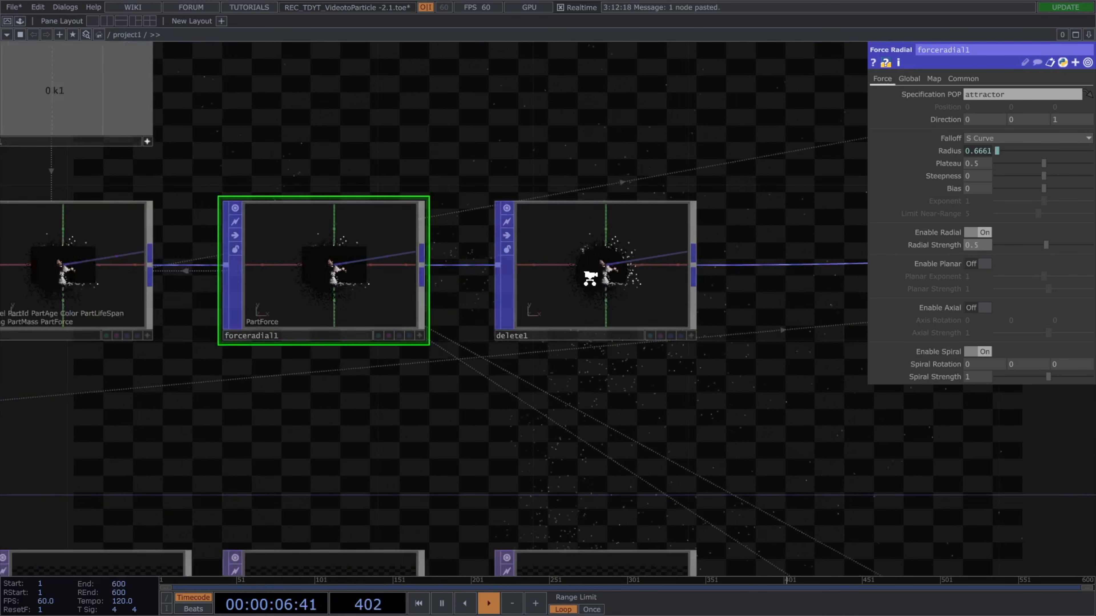
scroll(639, 272, up, 5)
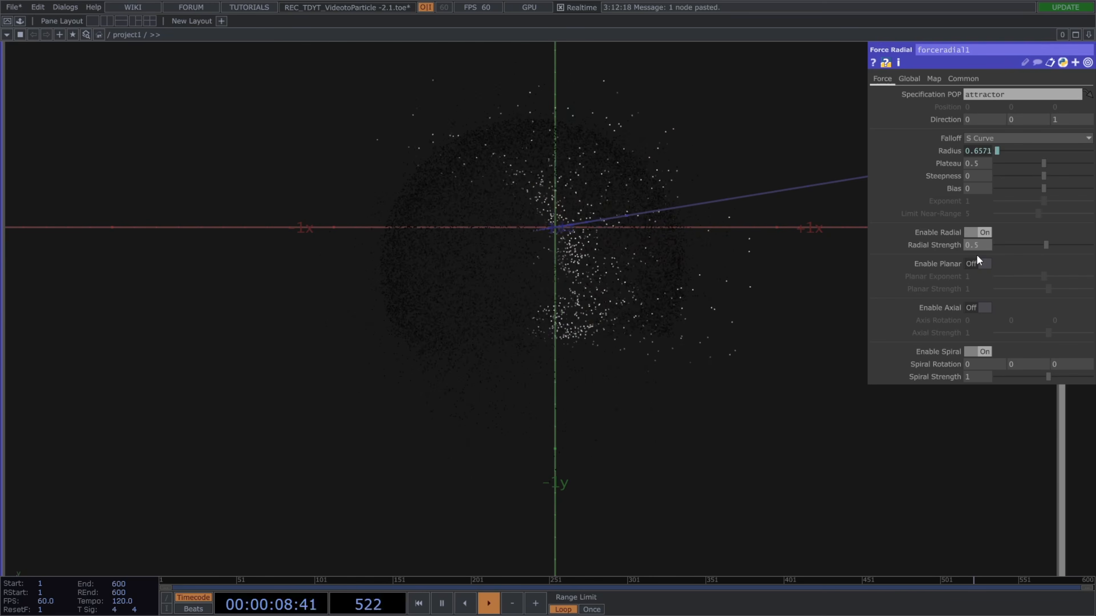
scroll(614, 304, down, 10)
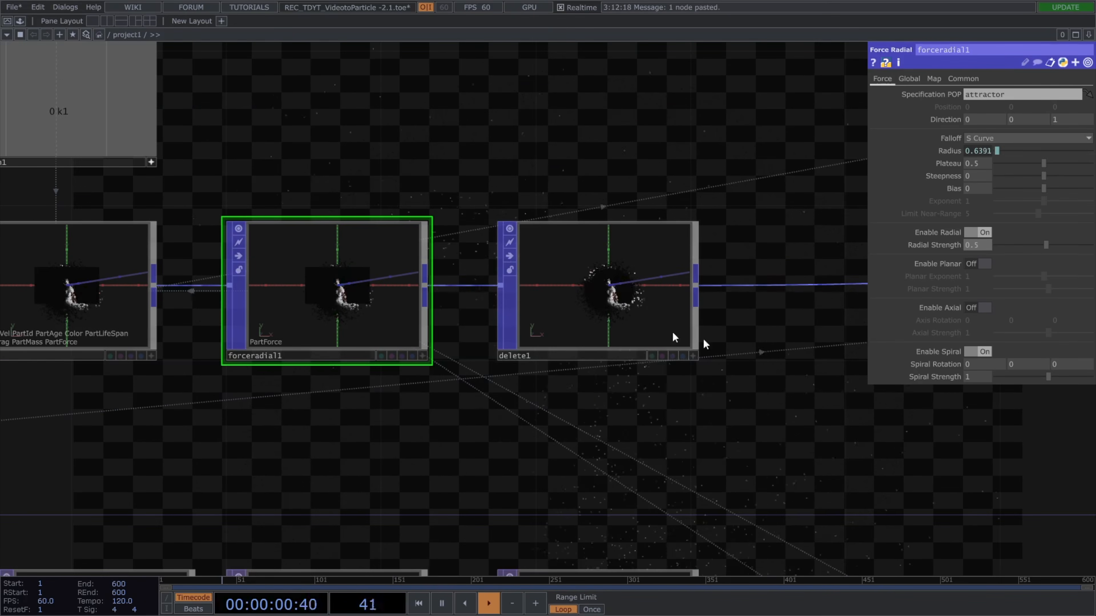
Add a Select TOP and place it directly below render1.
drag(703, 339, 553, 326)
scroll(553, 326, down, 5)
drag(653, 392, 381, 309)
scroll(546, 280, down, 3)
scroll(538, 272, down, 3)
drag(509, 322, 378, 337)
key(Tab)
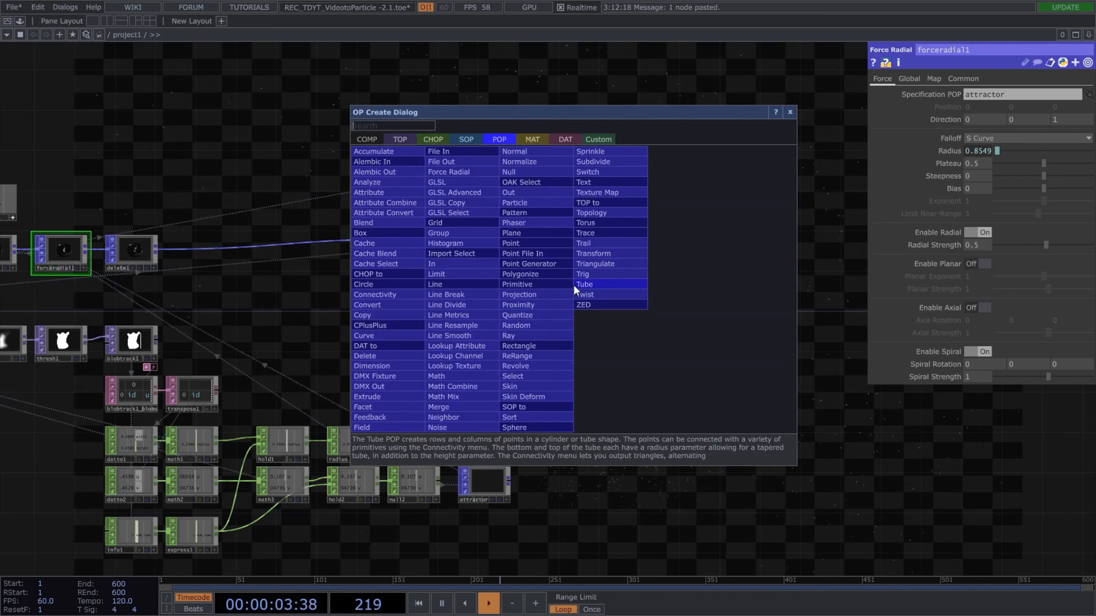
click(405, 135)
text(se)
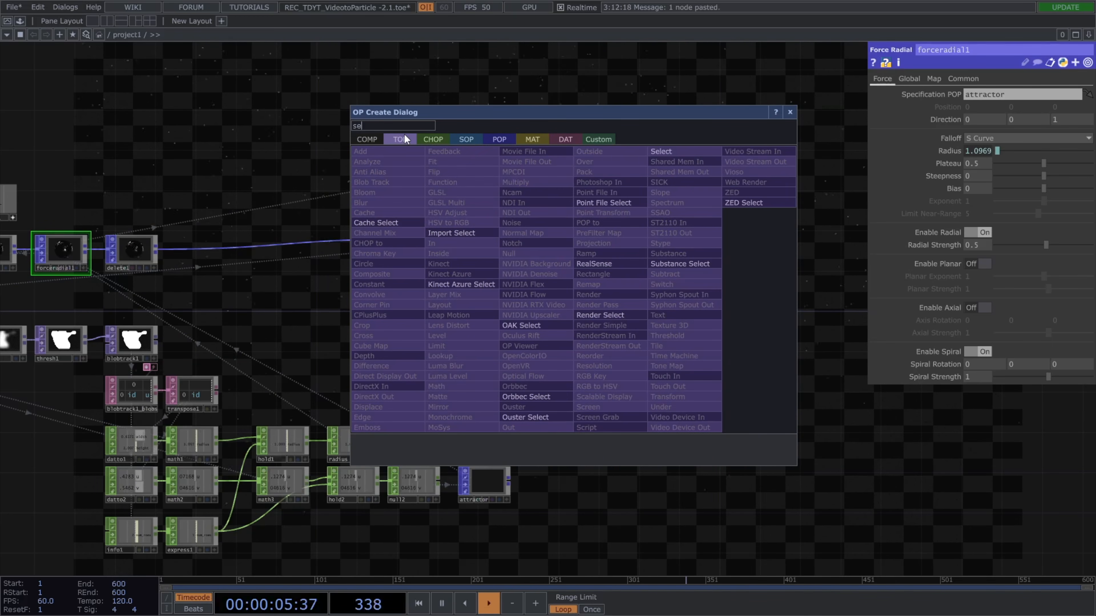
text(lect)
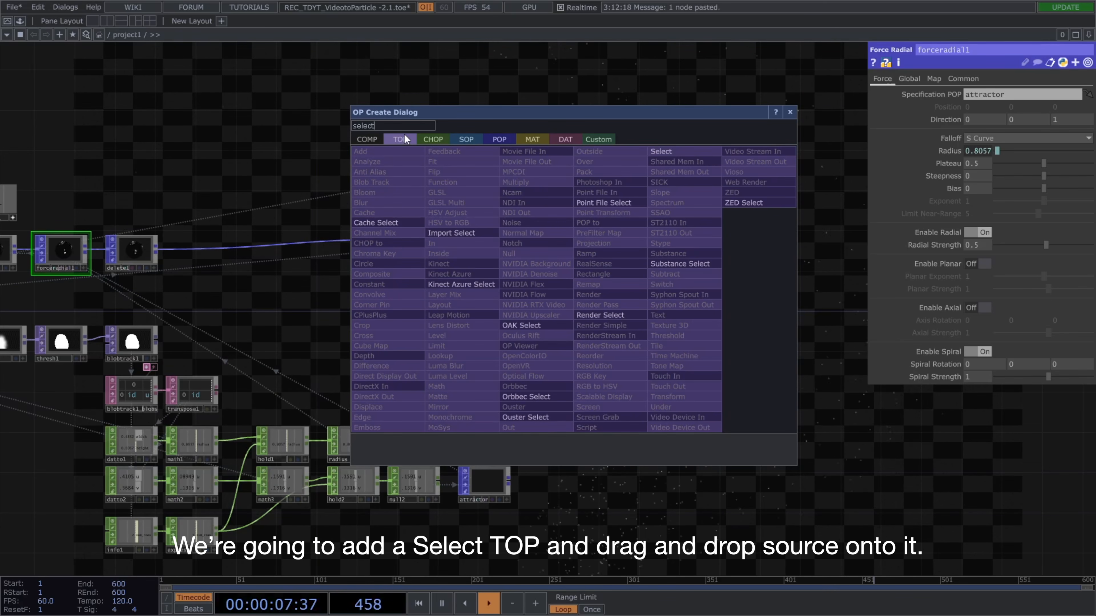
click(663, 152)
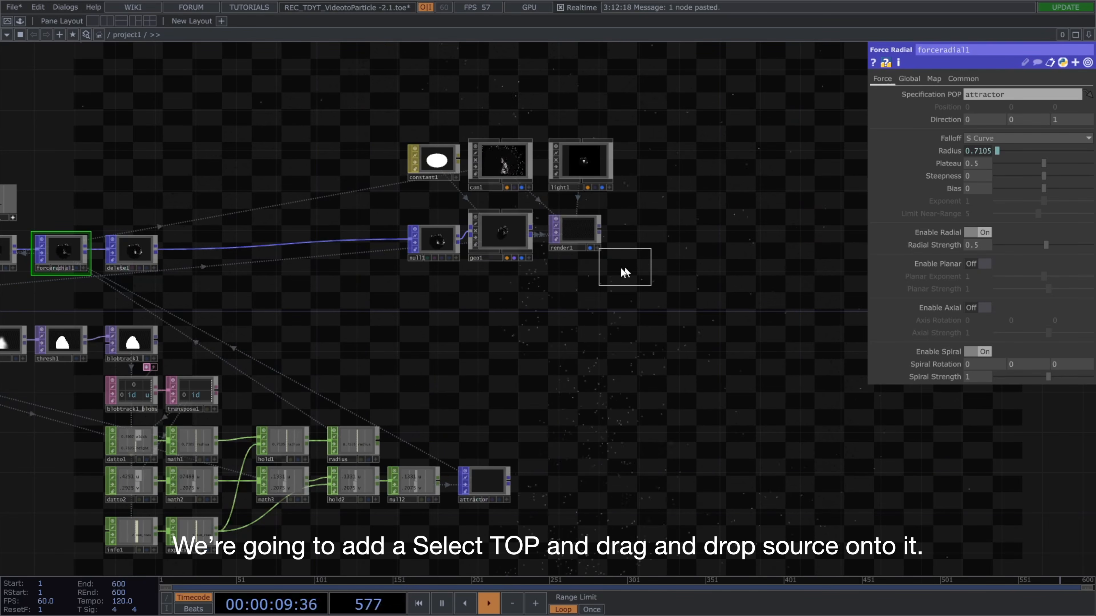
click(576, 282)
Assign the source node as the TOP of select1.
drag(464, 309, 546, 309)
scroll(546, 310, down, 3)
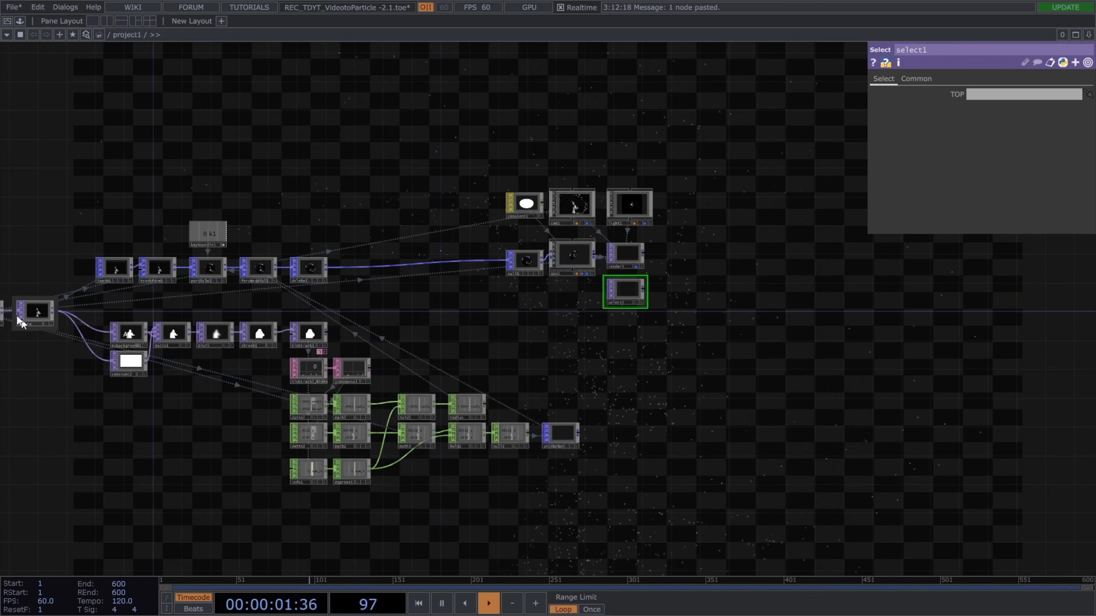
drag(34, 311, 1031, 100)
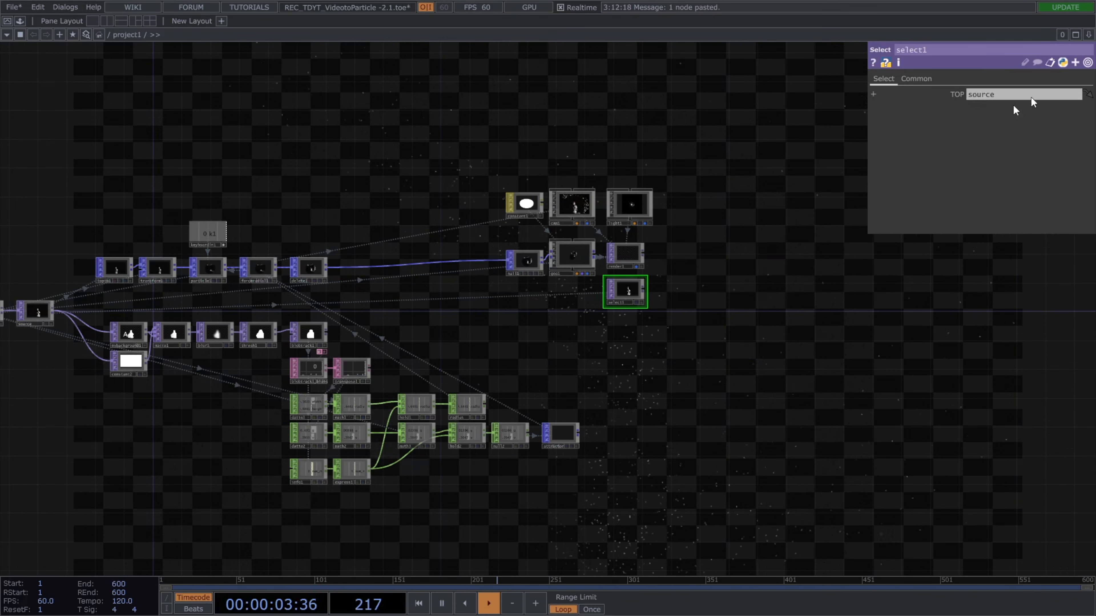
Add a Composite TOP fed by render1 and connect select1 as its second input.
scroll(706, 288, up, 3)
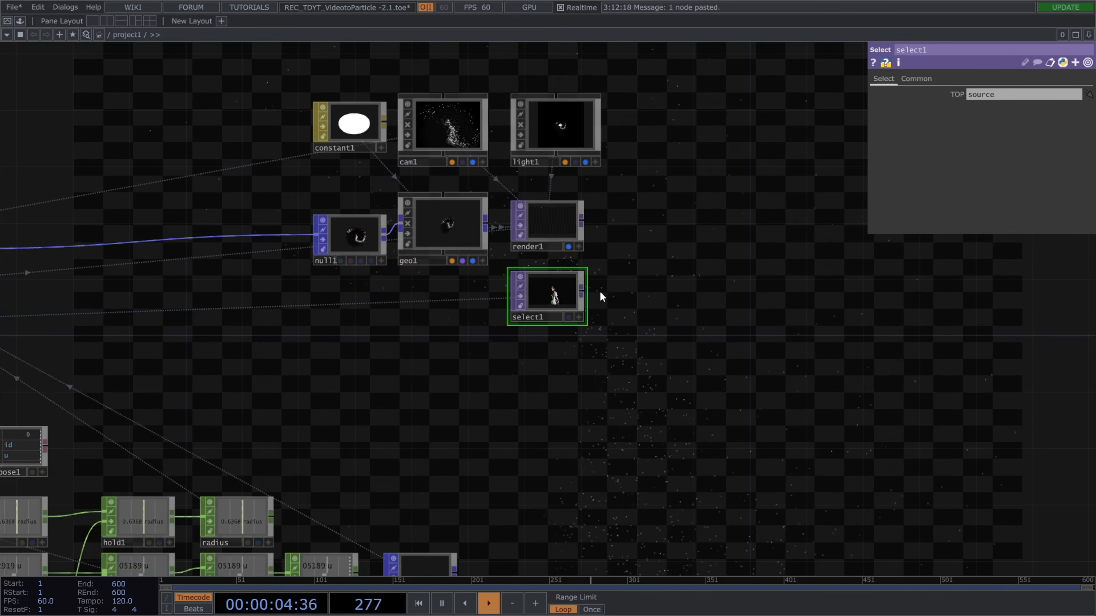
right_click(585, 220)
text(comp)
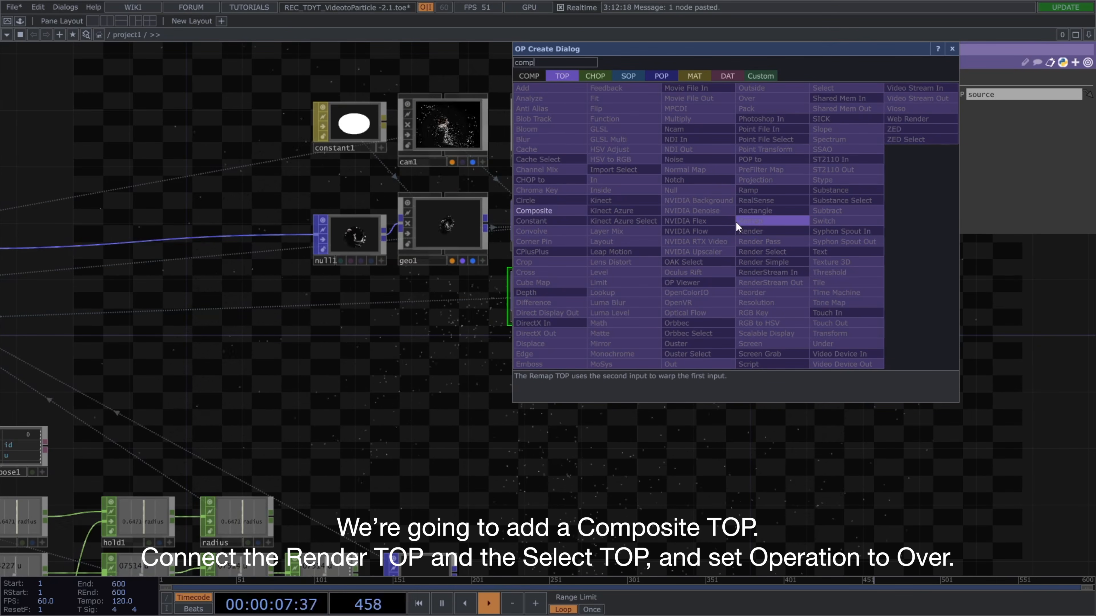
click(536, 210)
click(799, 224)
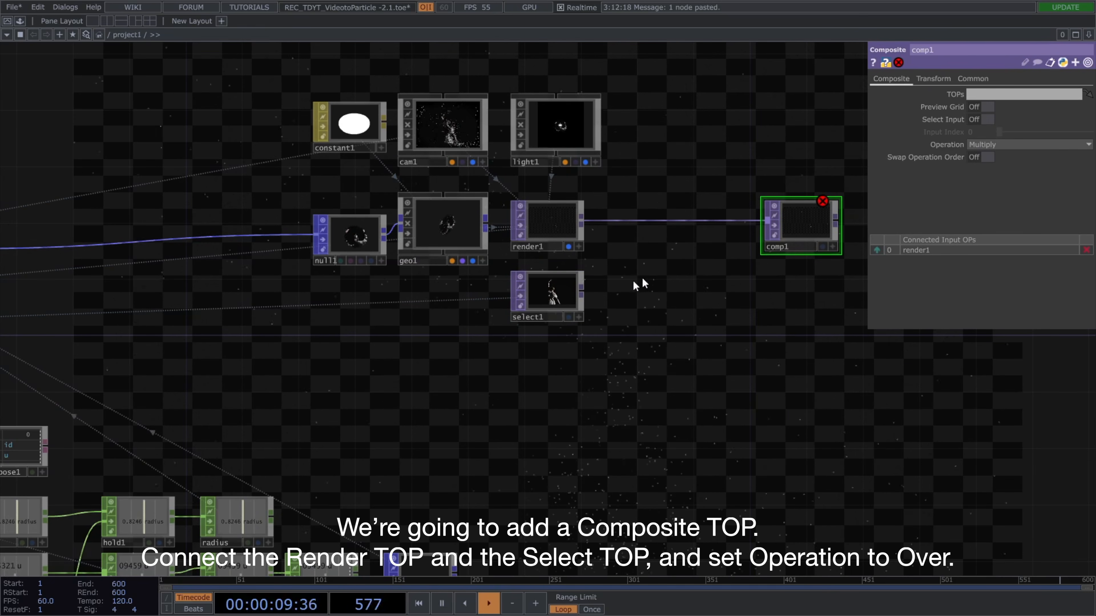
drag(585, 291, 793, 235)
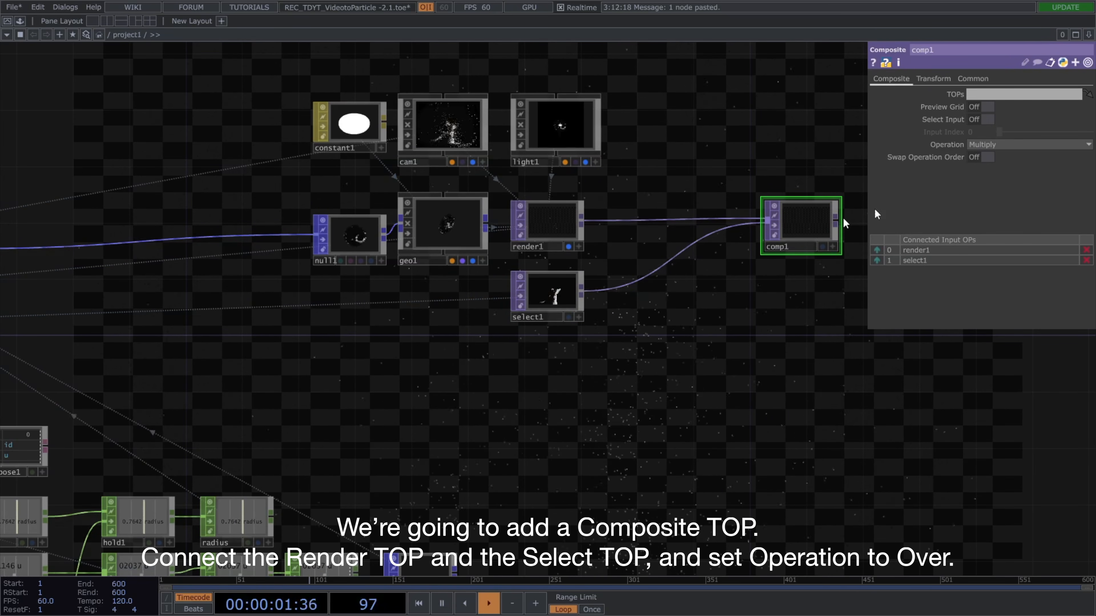
Set comp1's Operation to Over and display comp1 as the network background instead of render1.
click(1010, 147)
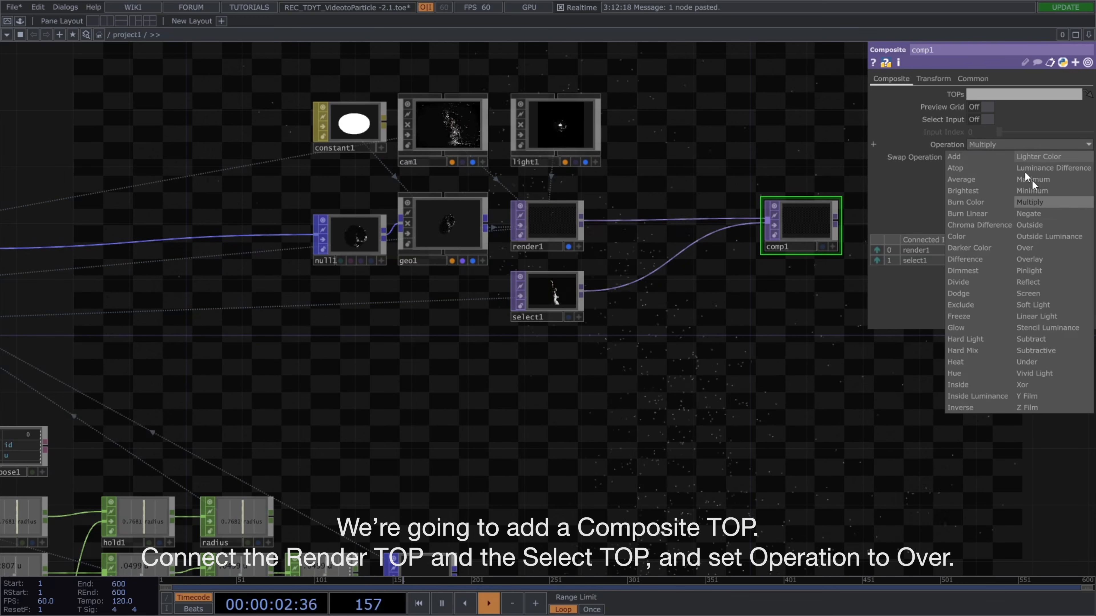
click(1059, 251)
click(568, 246)
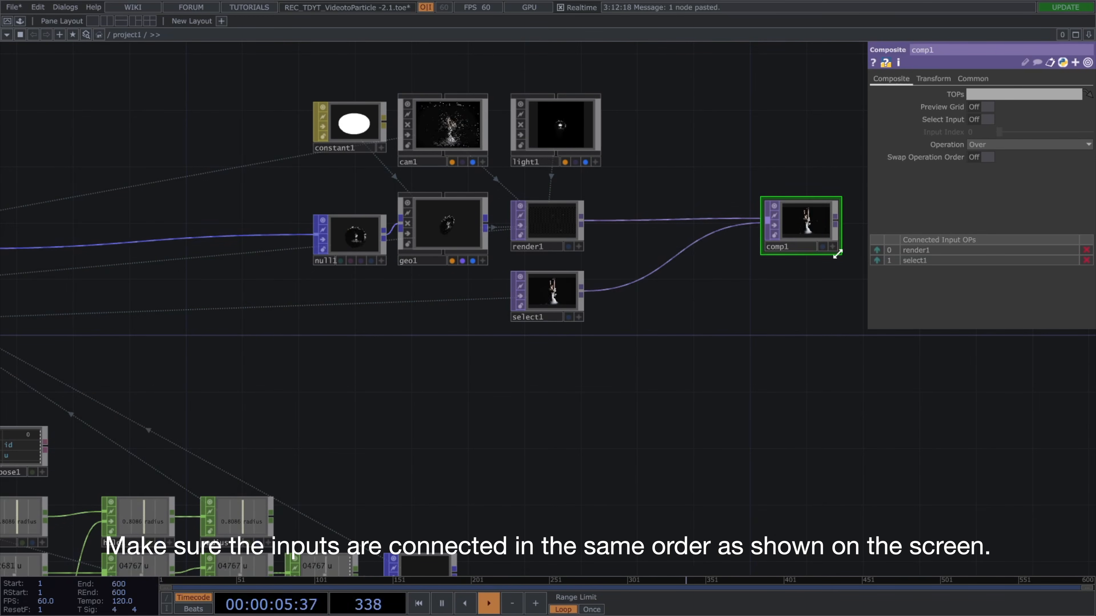
click(822, 247)
drag(797, 365, 890, 383)
middle_drag(889, 383, 811, 406)
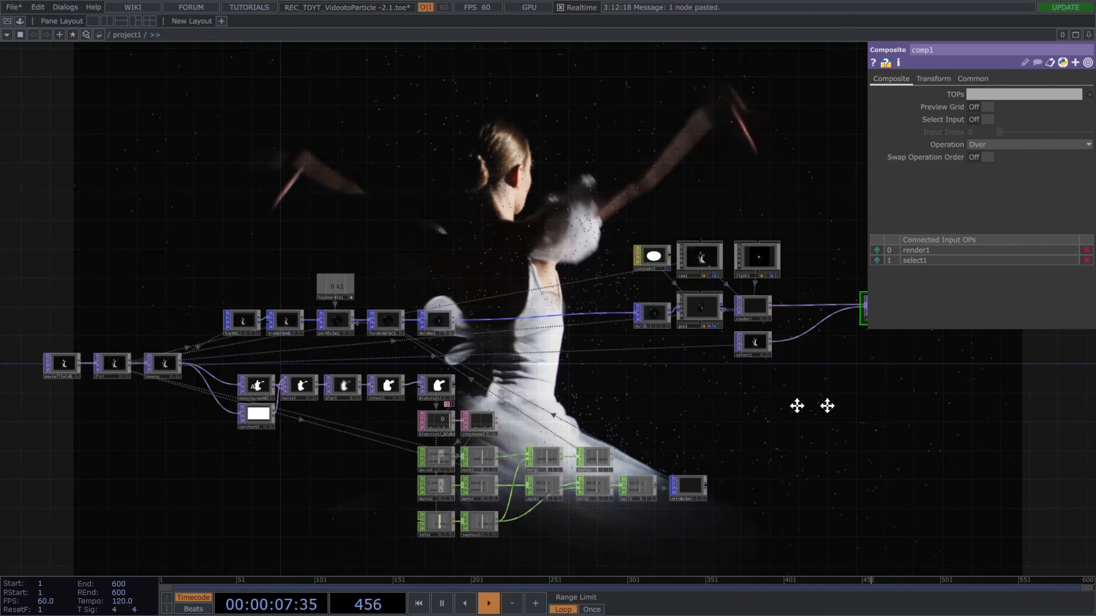
Add a Circle POP and place it directly above delete1.
drag(811, 406, 894, 413)
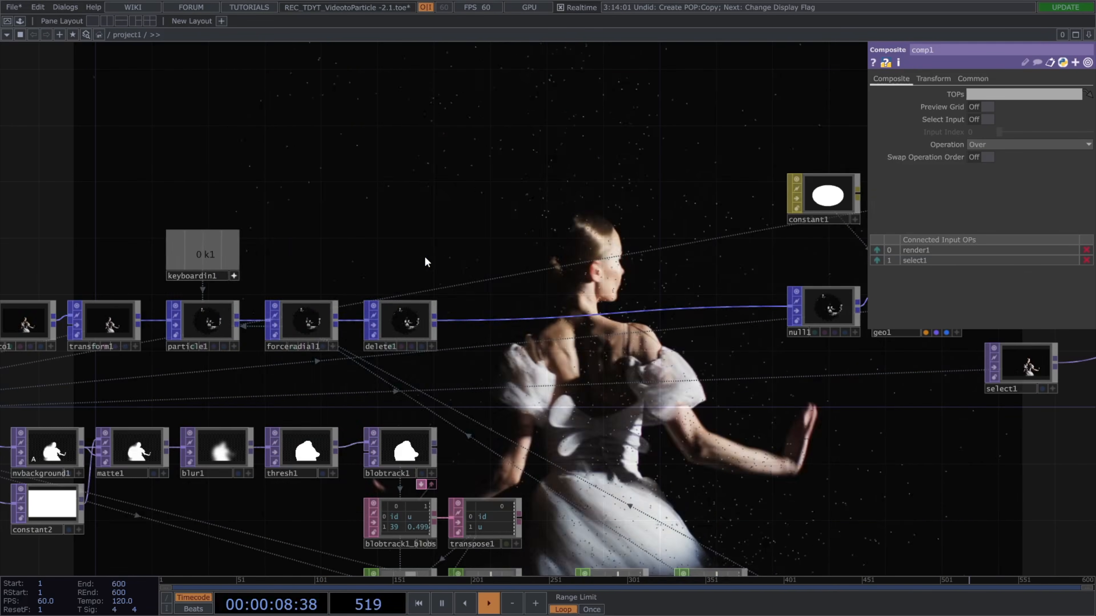
key(Tab)
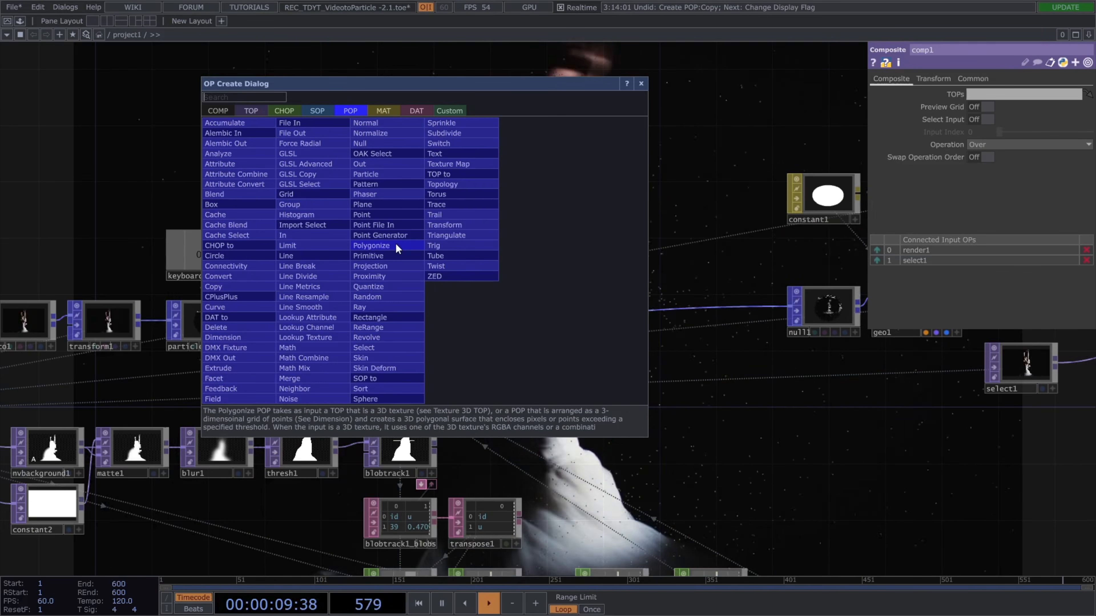
text(cir)
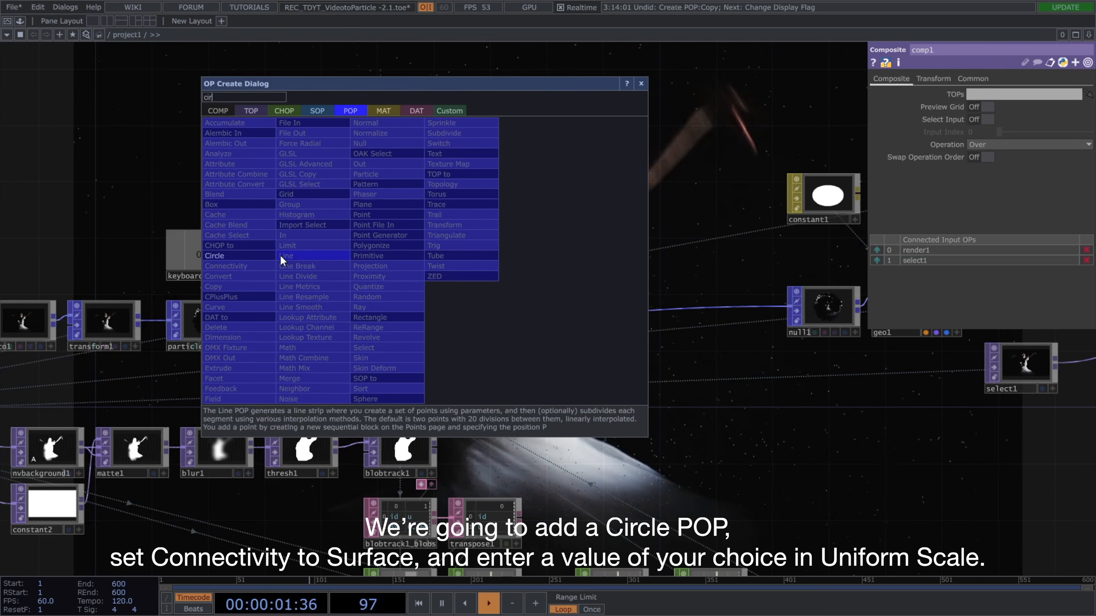
click(214, 256)
click(410, 268)
scroll(458, 269, up, 2)
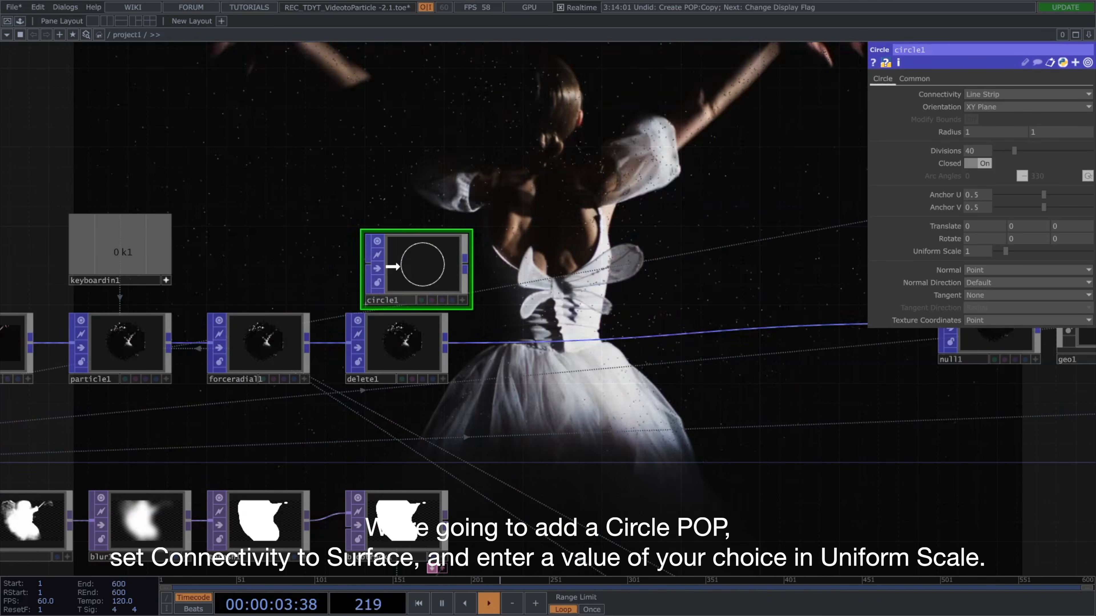
Set circle1's Connectivity to Surface and its Uniform Scale to 0.002.
click(980, 95)
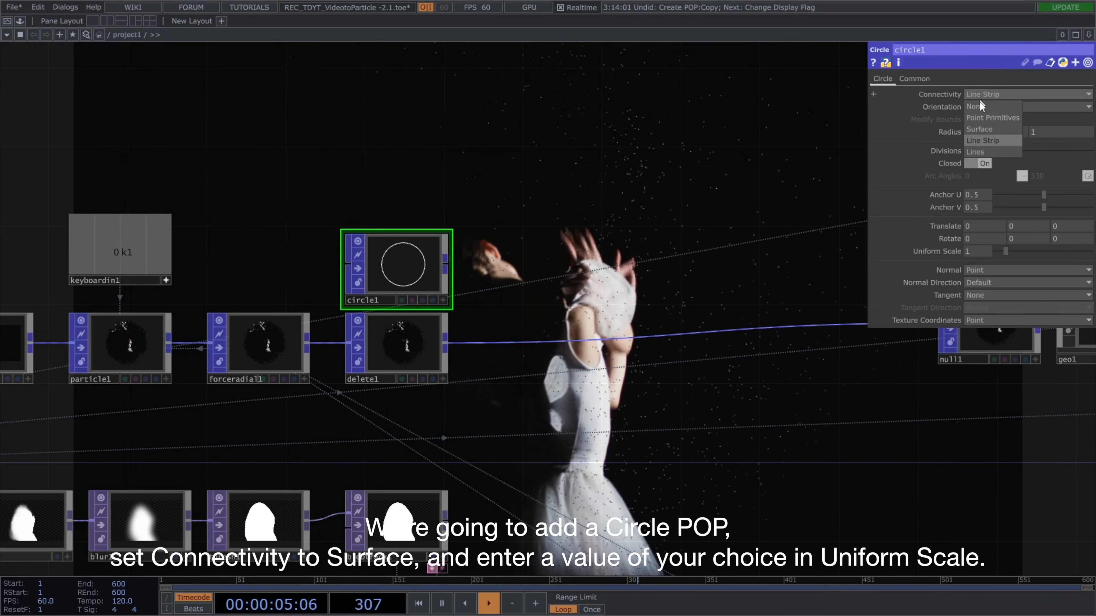
click(979, 128)
text(0.00)
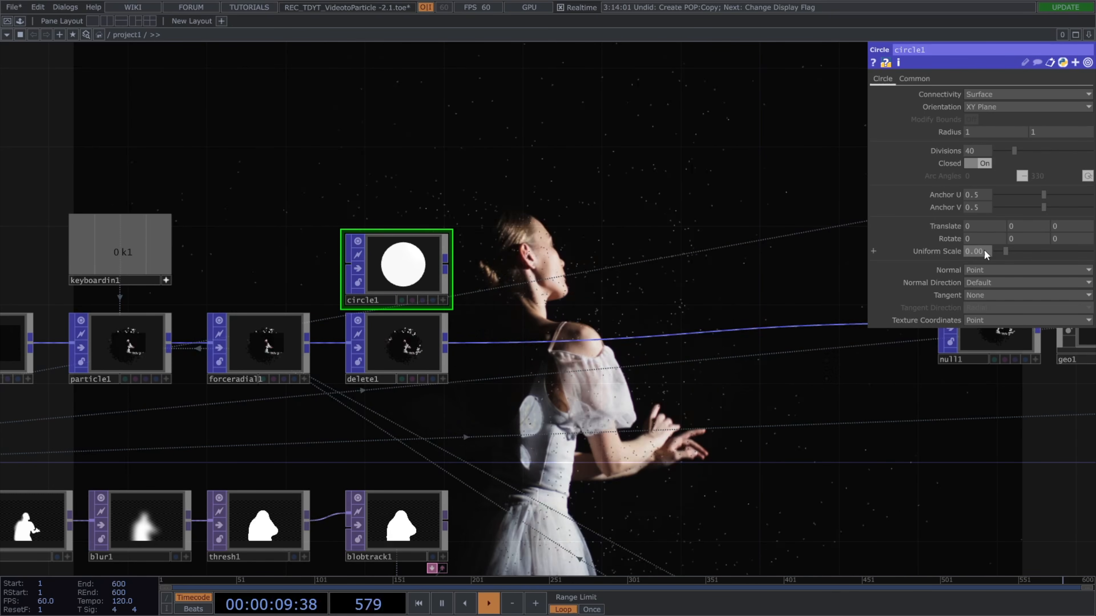
text(2)
key(Return)
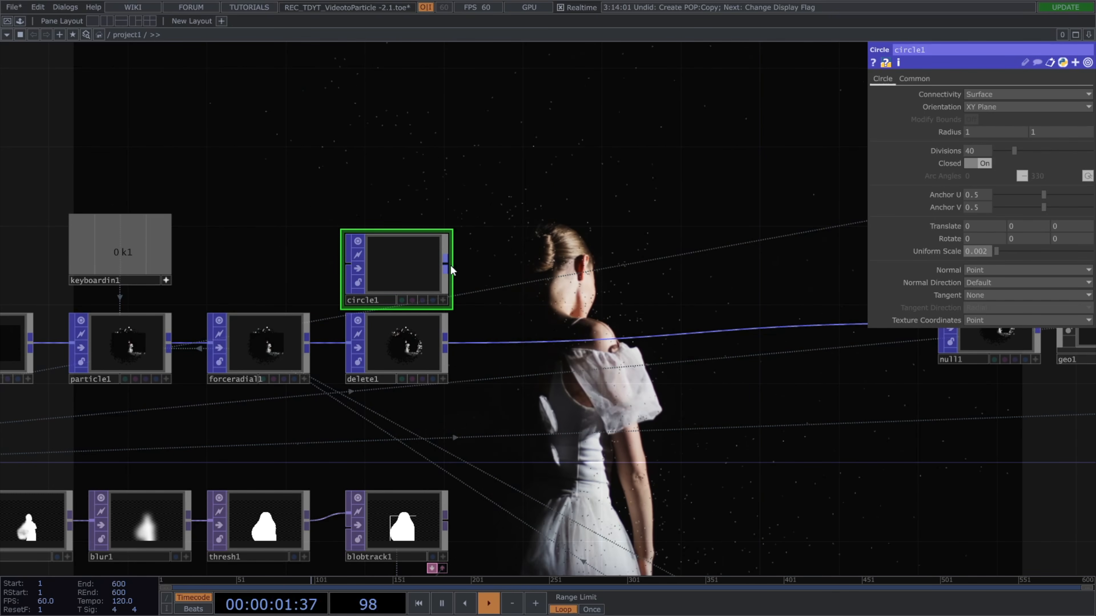
Add a Copy POP before null1, fed by circle1 with delete1 as template input, and copy the template's Color attribute.
click(445, 270)
click(510, 296)
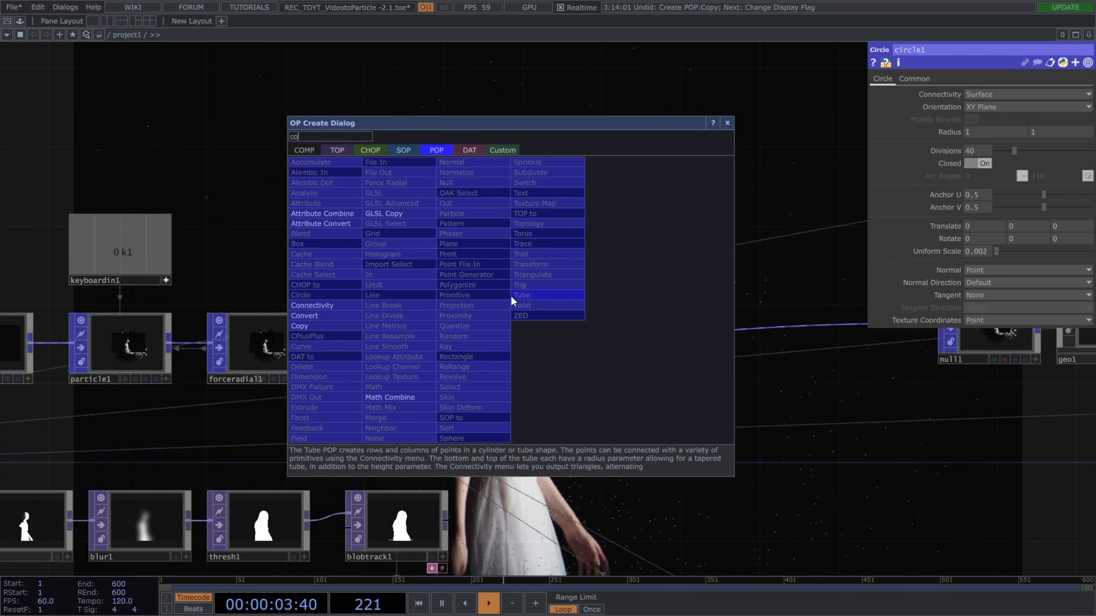
text(copy)
click(330, 327)
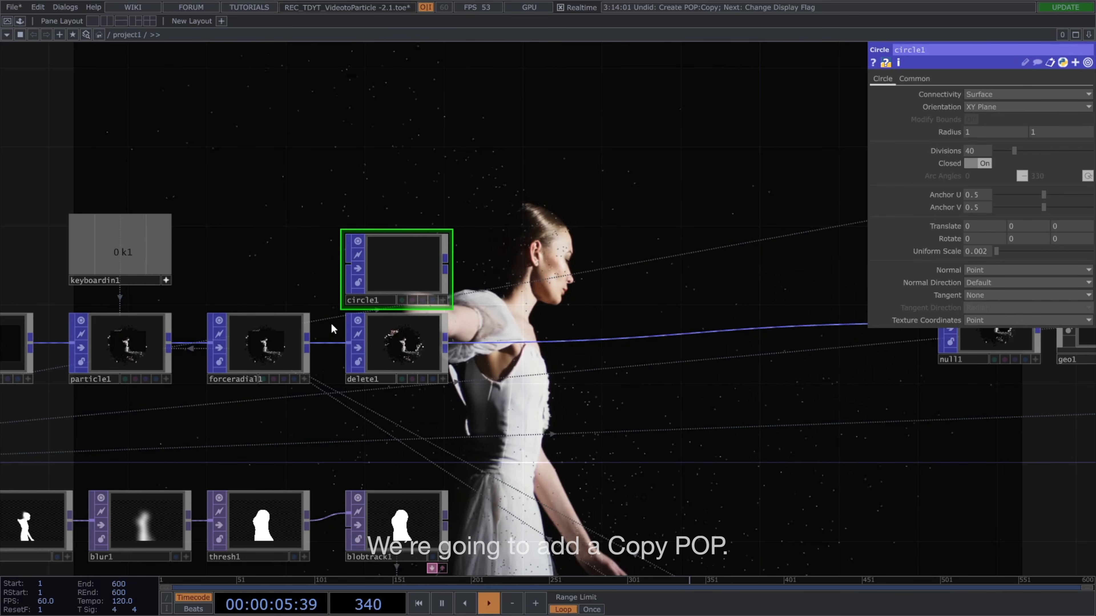
click(546, 311)
drag(506, 314, 446, 343)
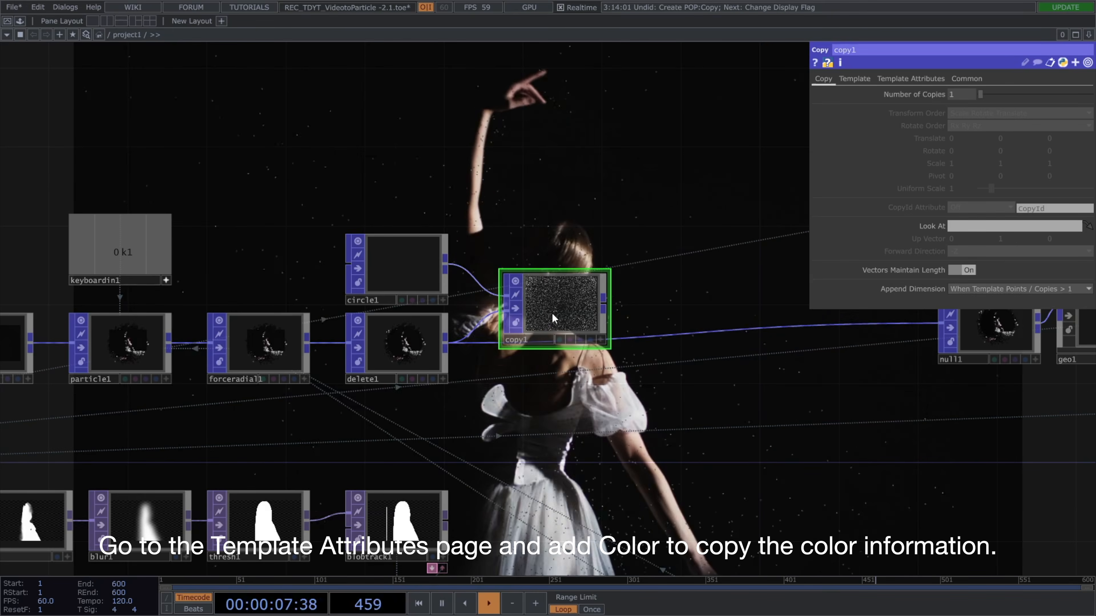
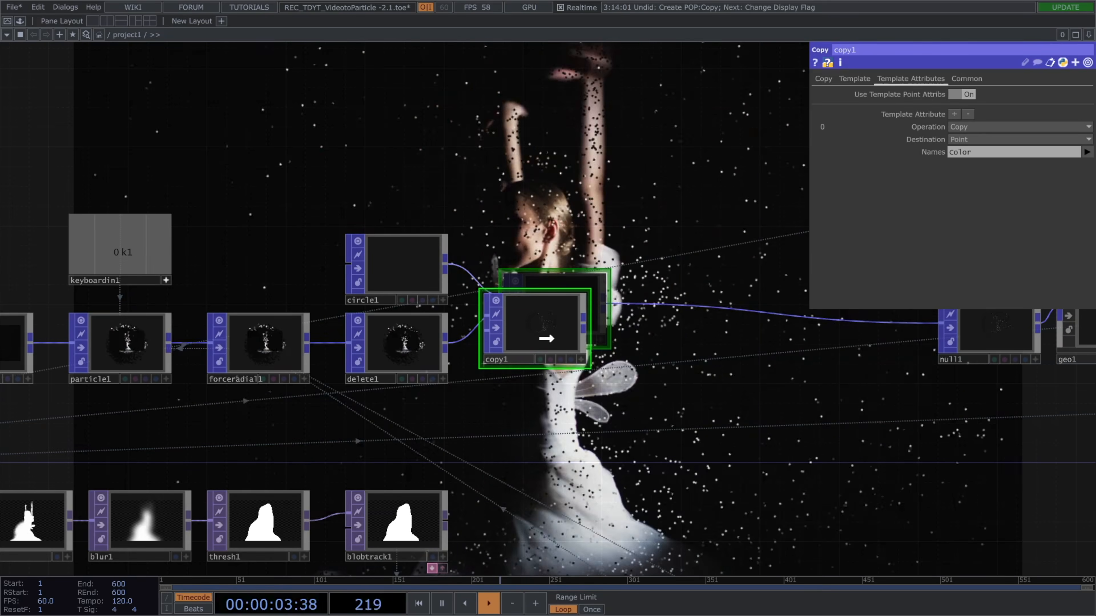
drag(643, 354, 563, 360)
scroll(563, 360, down, 3)
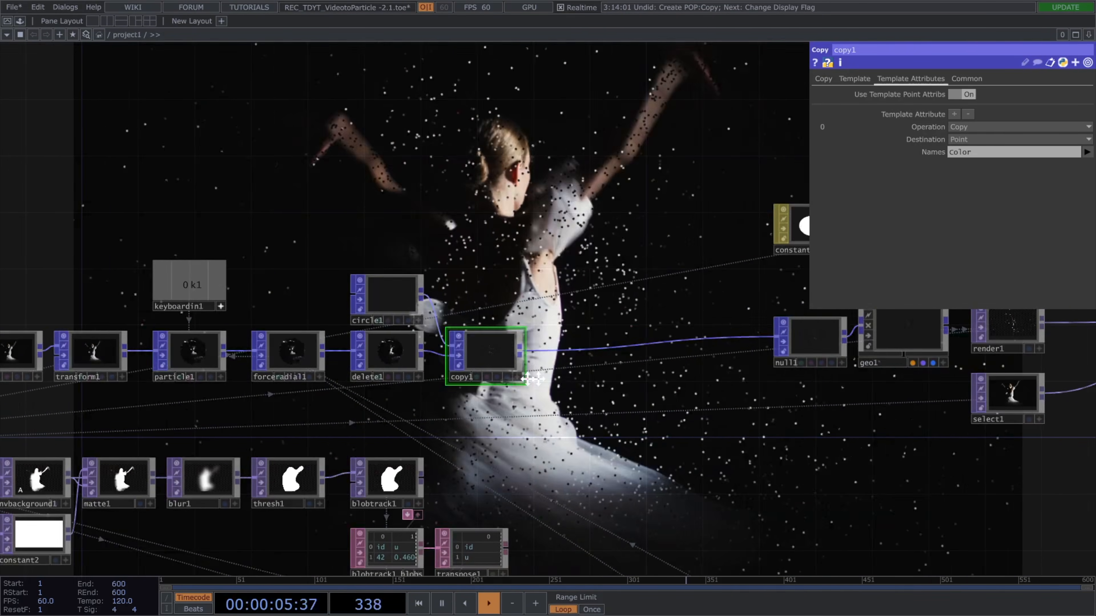
Branch a Proximity POP off delete1, place it below copy1, and set its Maximum Distance to 0.09.
drag(660, 383, 523, 392)
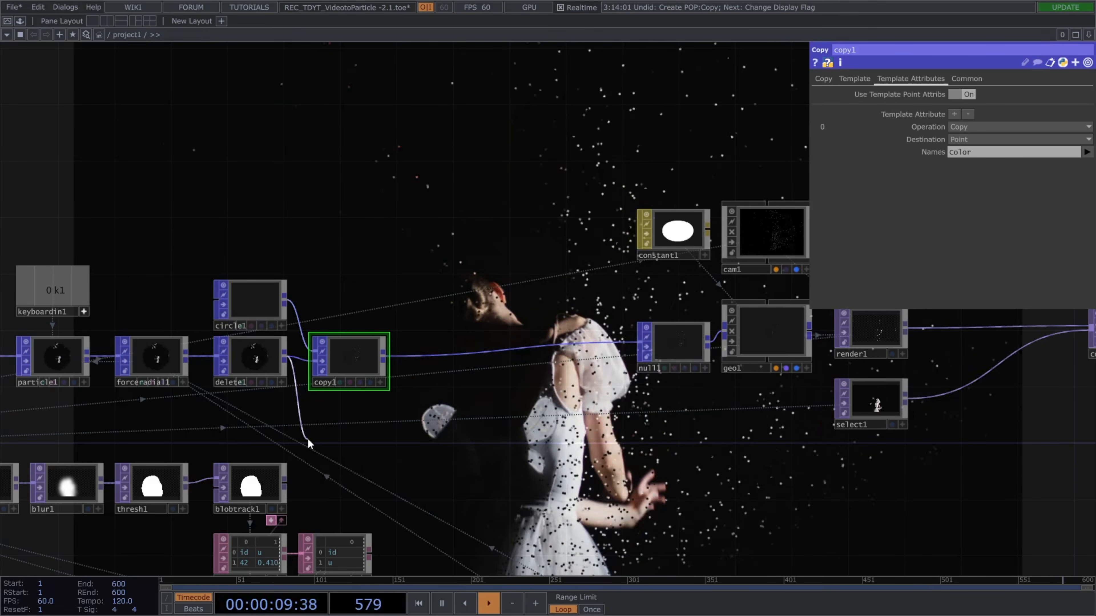
click(307, 439)
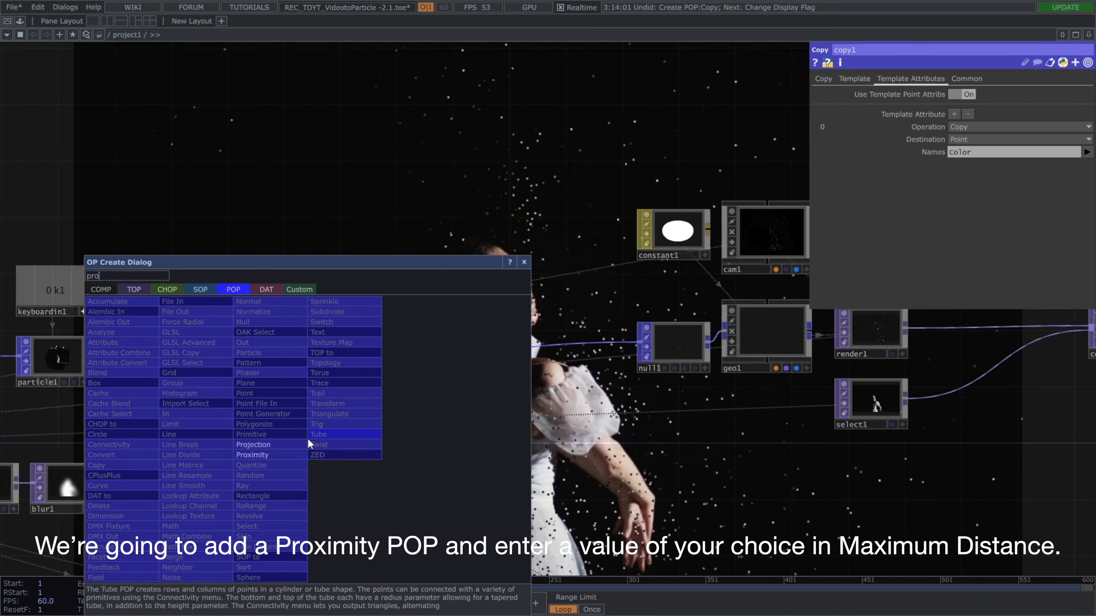
click(293, 457)
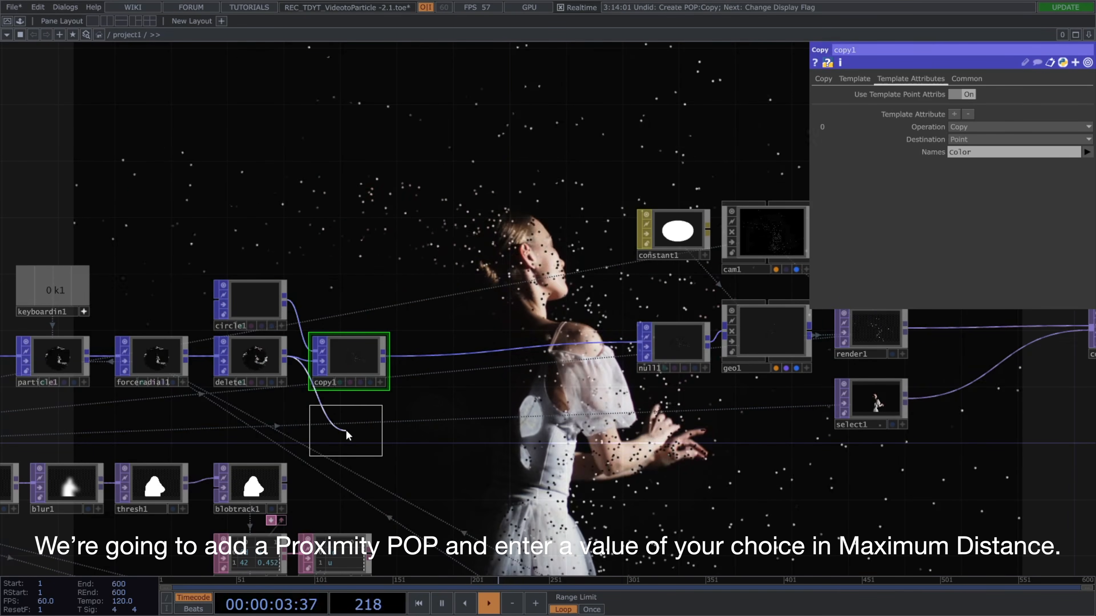
click(346, 430)
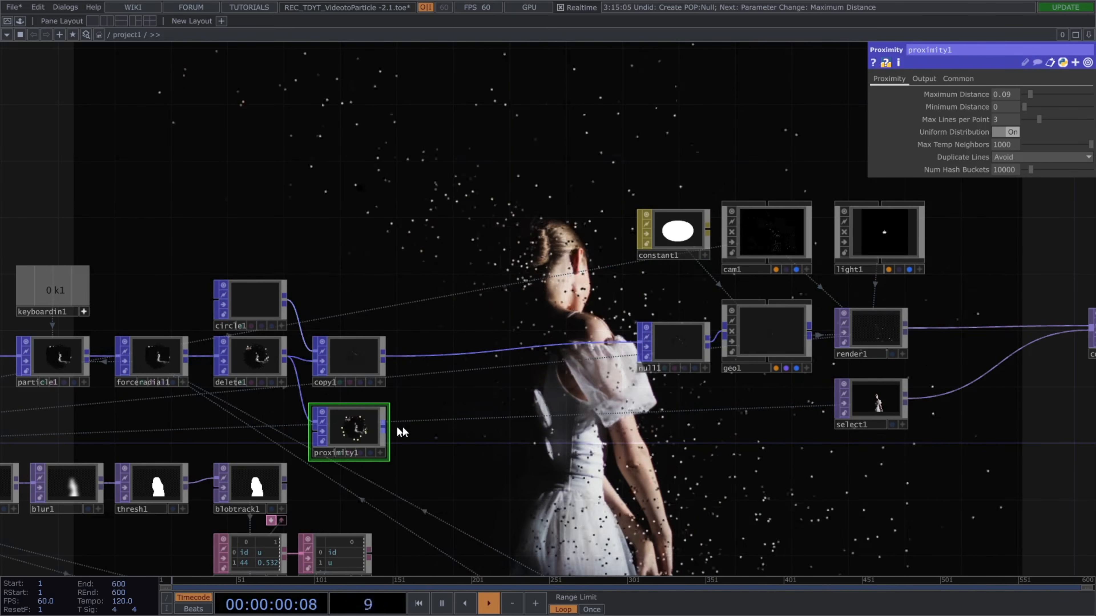
Add an Attribute POP after proximity1 and create a LineWidth attribute with the value 0.03.
key(Tab)
text(att)
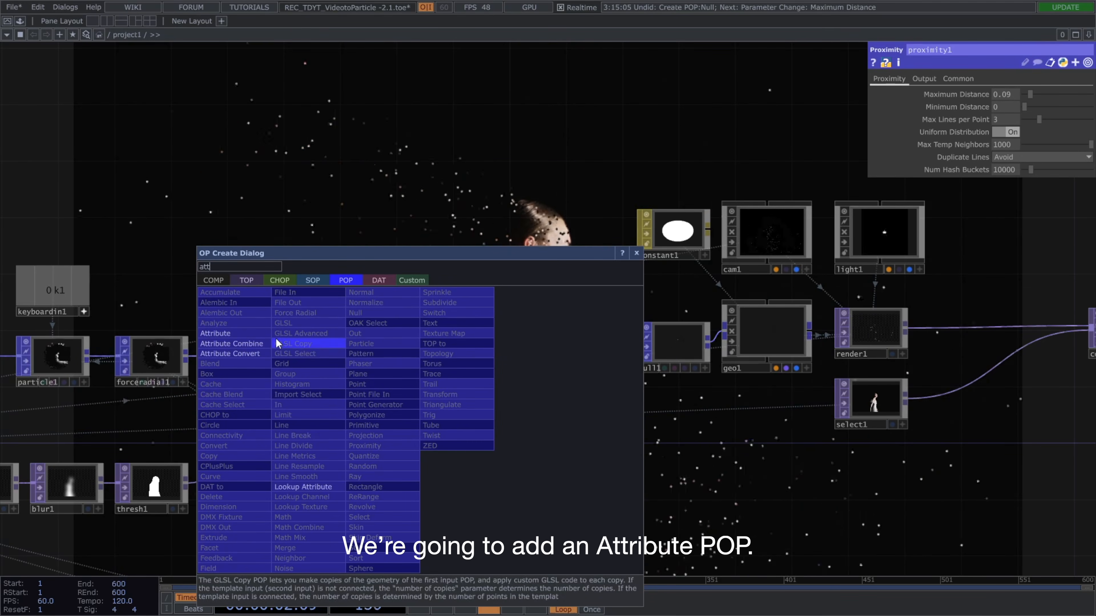
click(266, 335)
click(447, 426)
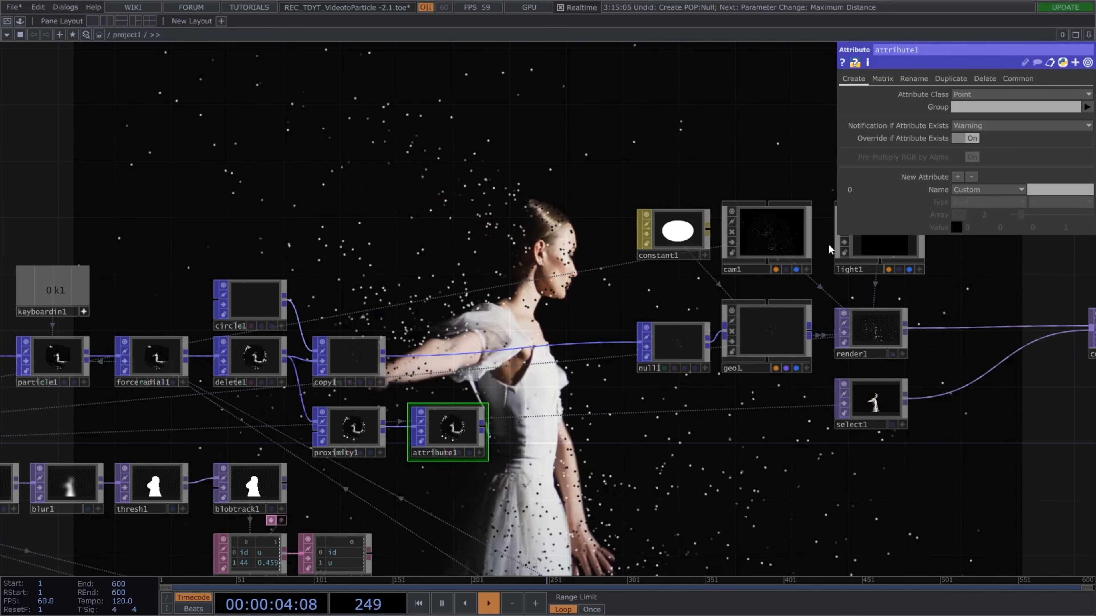
click(1014, 189)
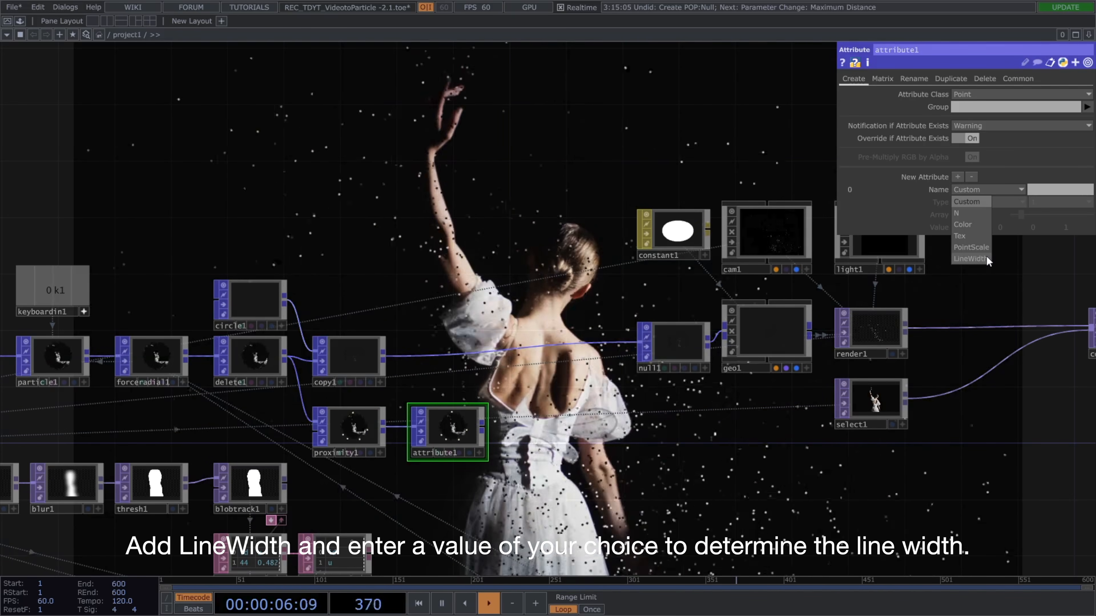
click(987, 255)
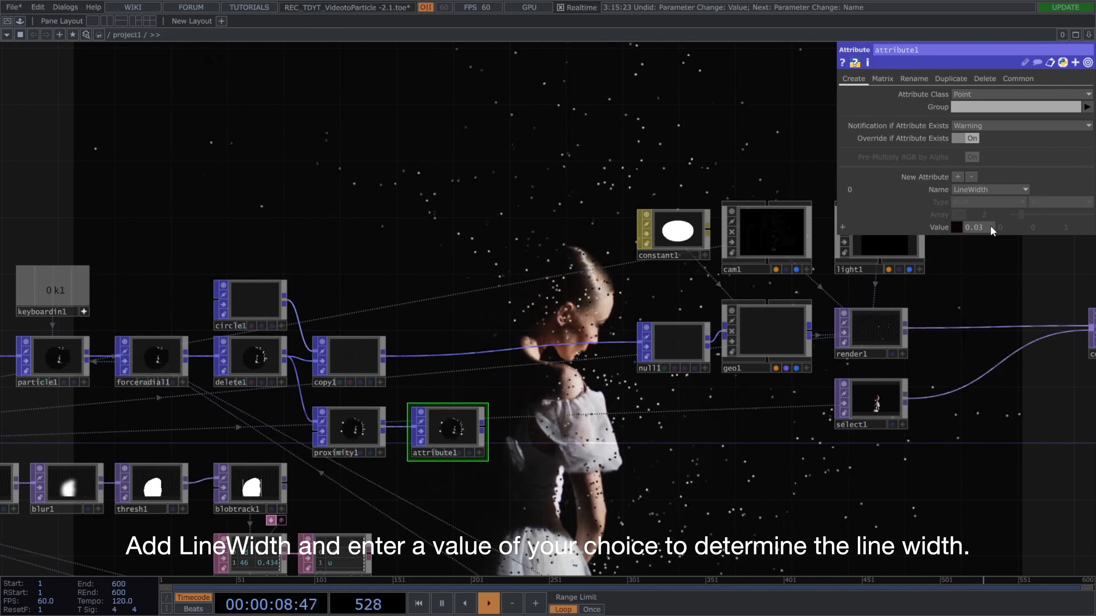
key(Return)
Add a Null POP after attribute1, below null1, and connect it to a new Geometry COMP below geo1.
right_click(487, 430)
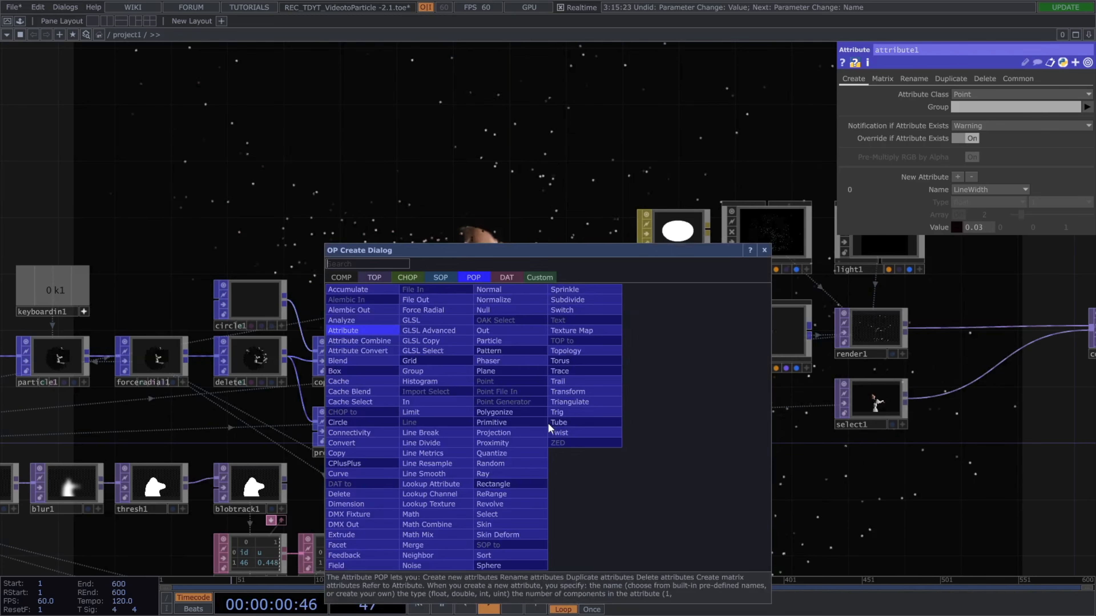
click(483, 311)
click(677, 430)
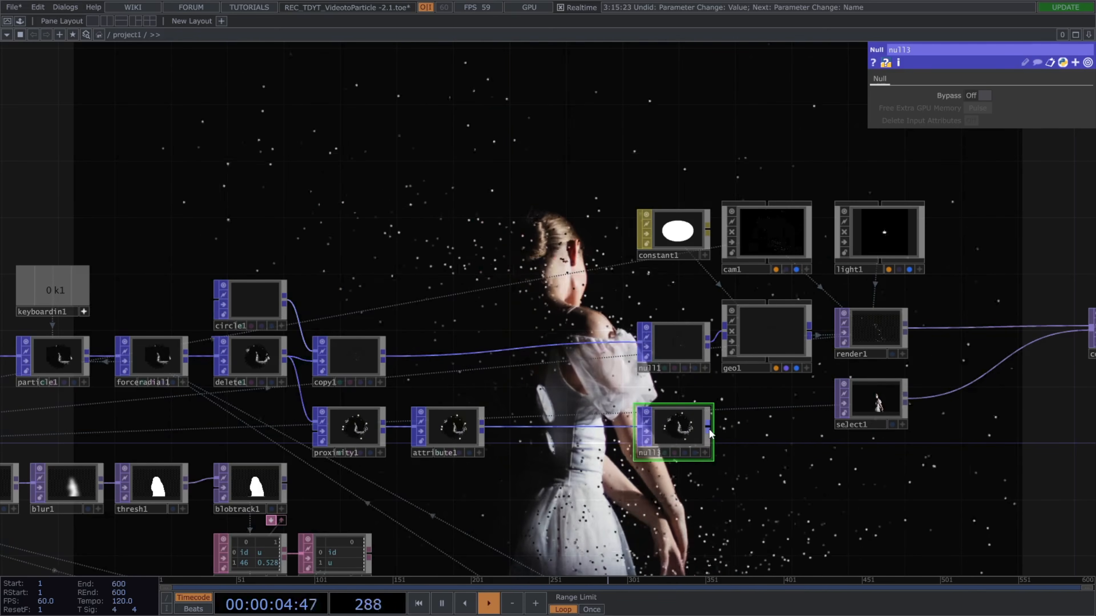
right_click(709, 428)
click(536, 282)
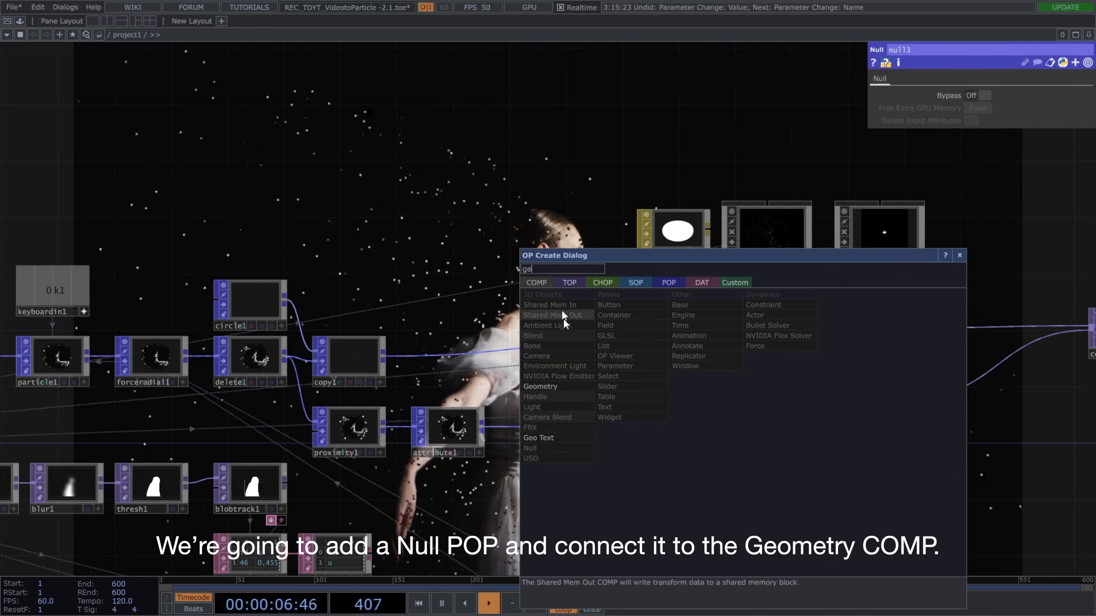
click(568, 387)
click(769, 438)
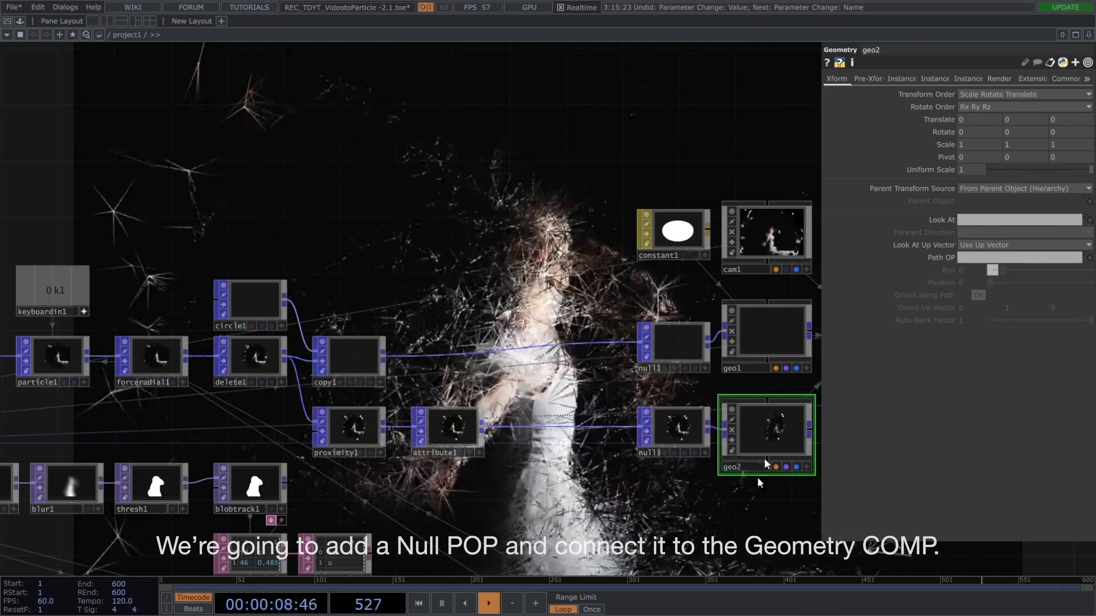
Add a Line MAT below null3 and assign it as the material of geo2.
drag(704, 498, 610, 499)
key(Tab)
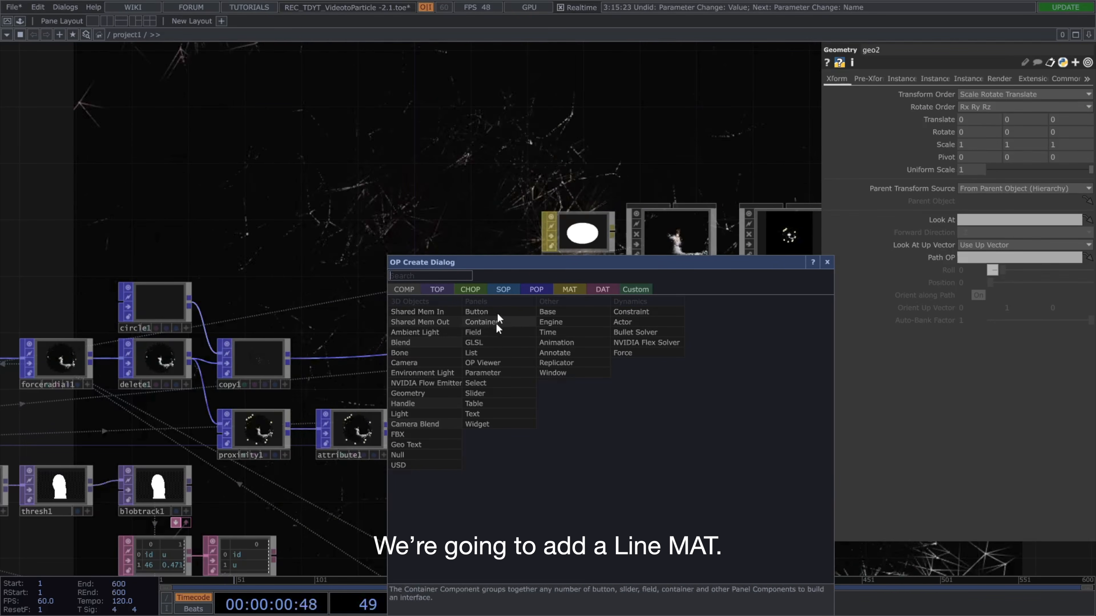
click(557, 288)
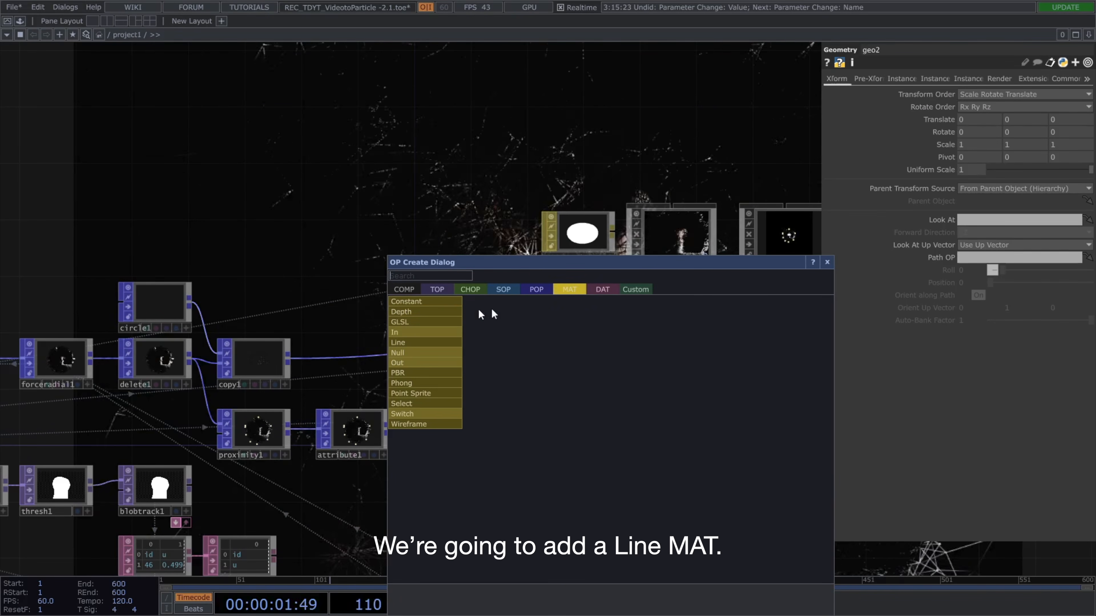
click(437, 343)
click(572, 493)
drag(578, 487, 664, 414)
click(665, 417)
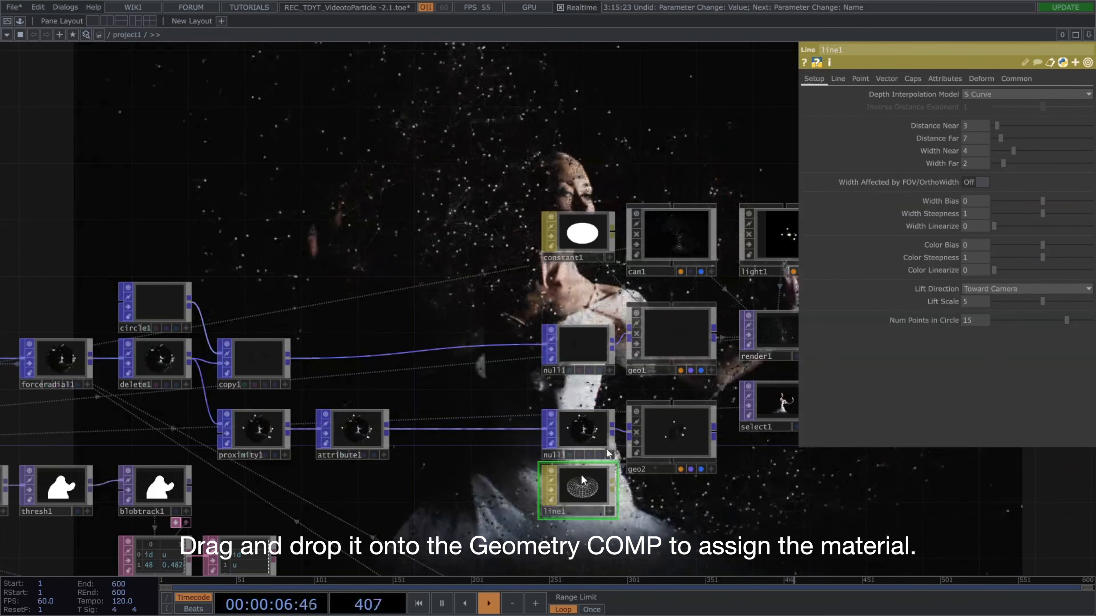
Set the Line Near Color of line1 to pure white, with red, green and blue at 1.
click(838, 78)
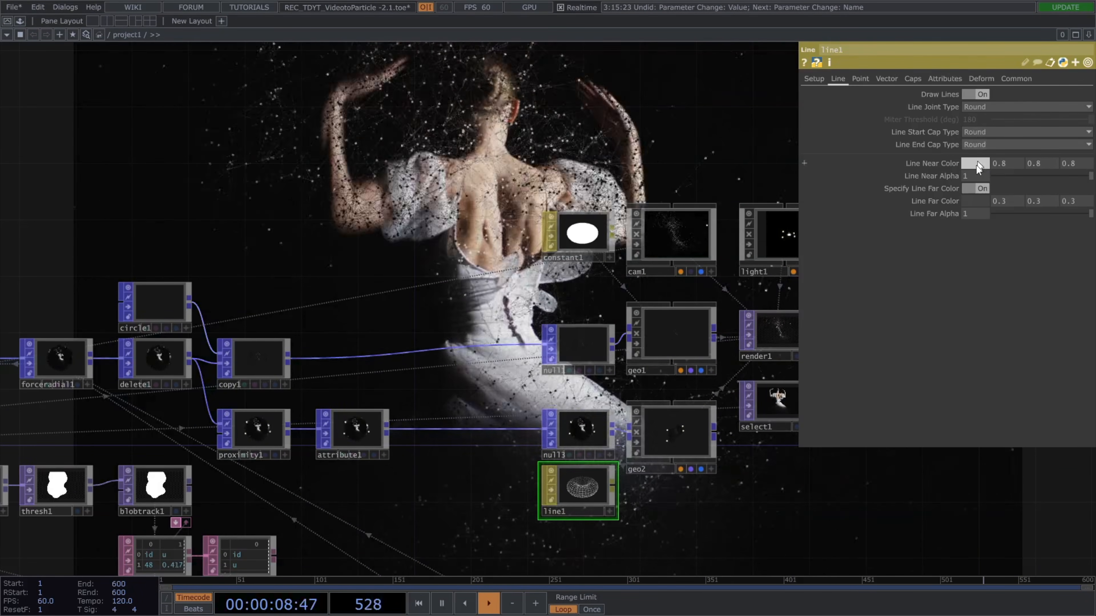
click(976, 166)
drag(1032, 190, 1068, 190)
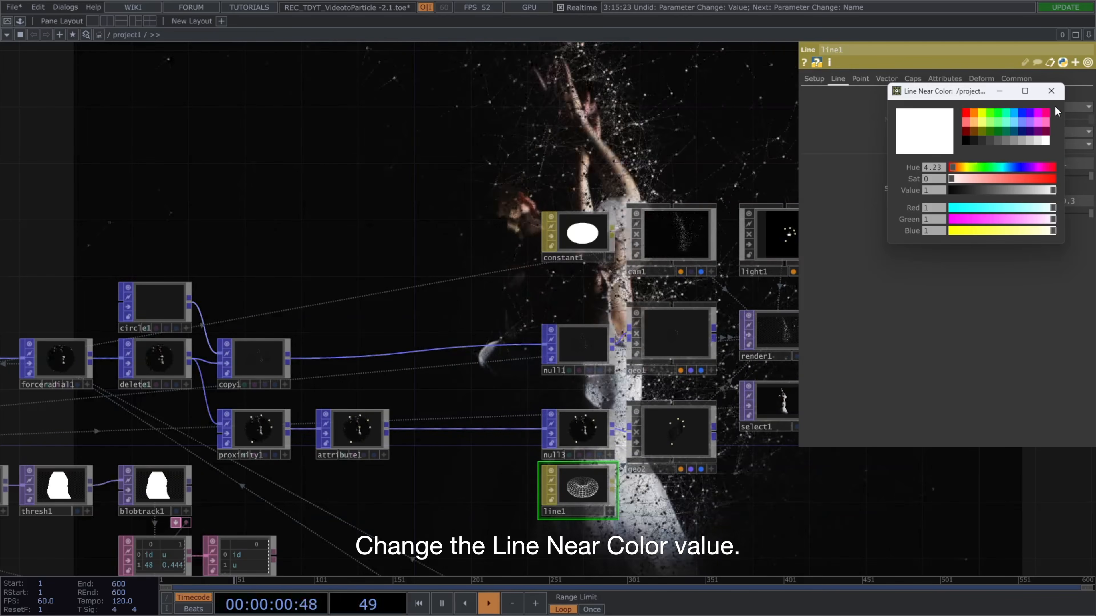
click(1051, 90)
Move comp1 farther from render1 and insert a Bloom TOP into the connection between them.
drag(917, 476, 485, 509)
drag(597, 369, 681, 369)
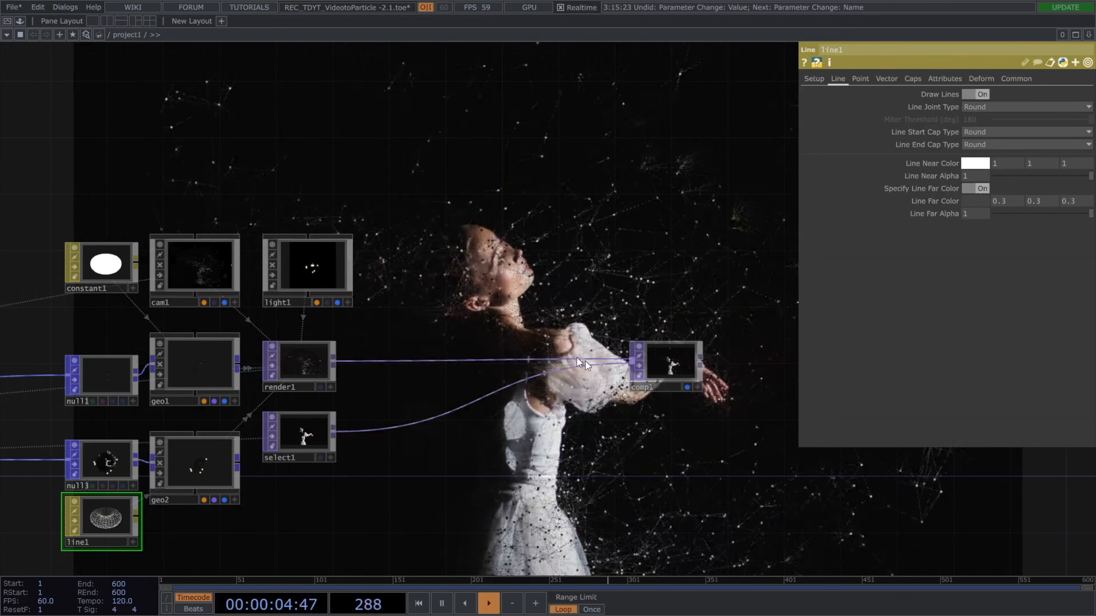
right_click(407, 353)
click(407, 352)
text(bloo)
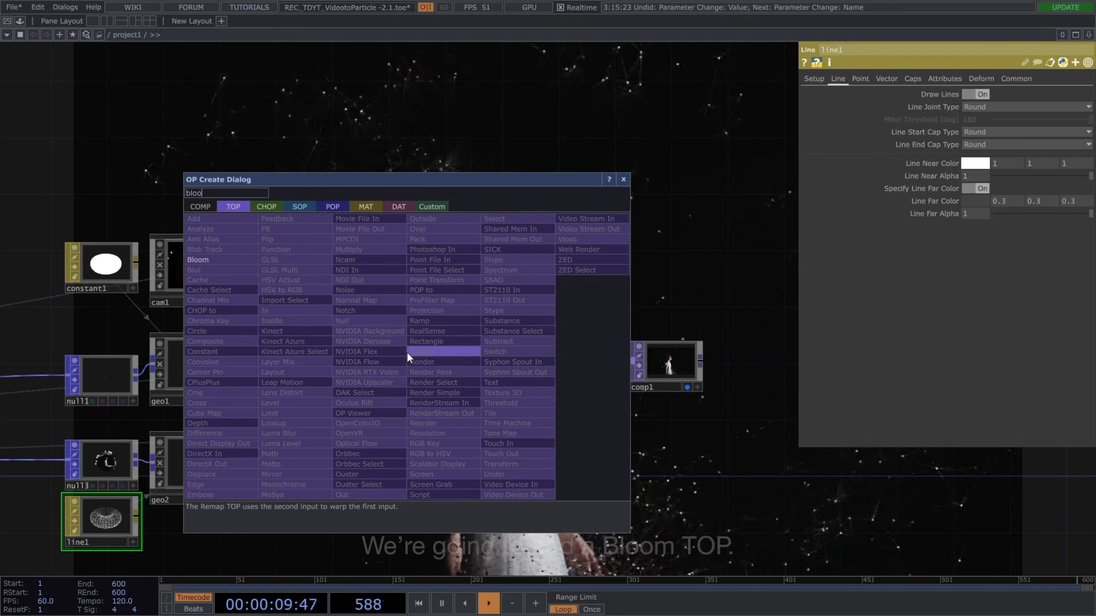
click(210, 260)
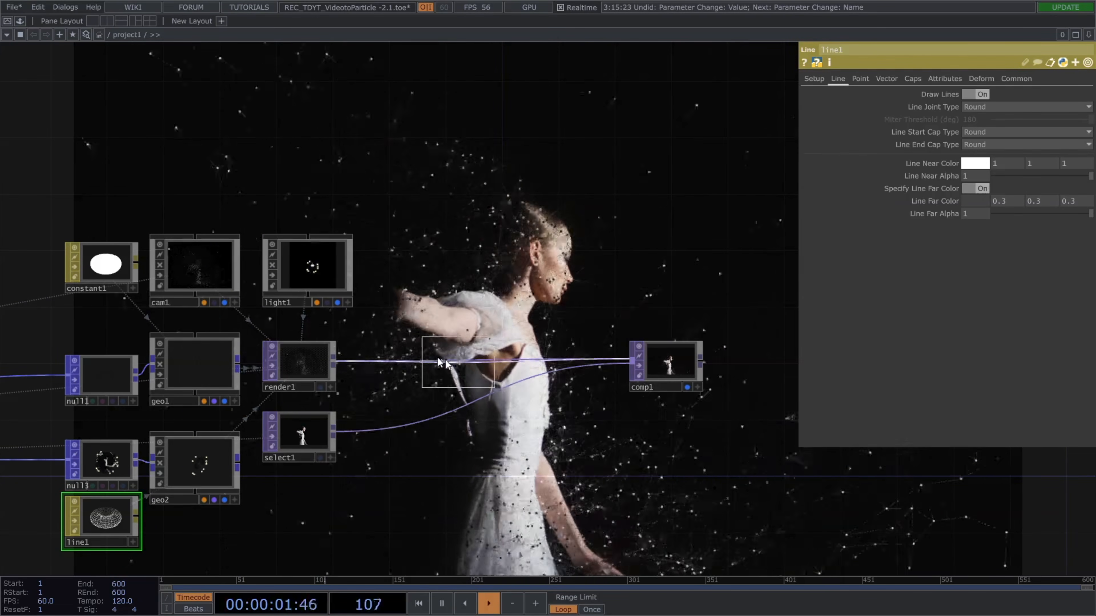
click(433, 355)
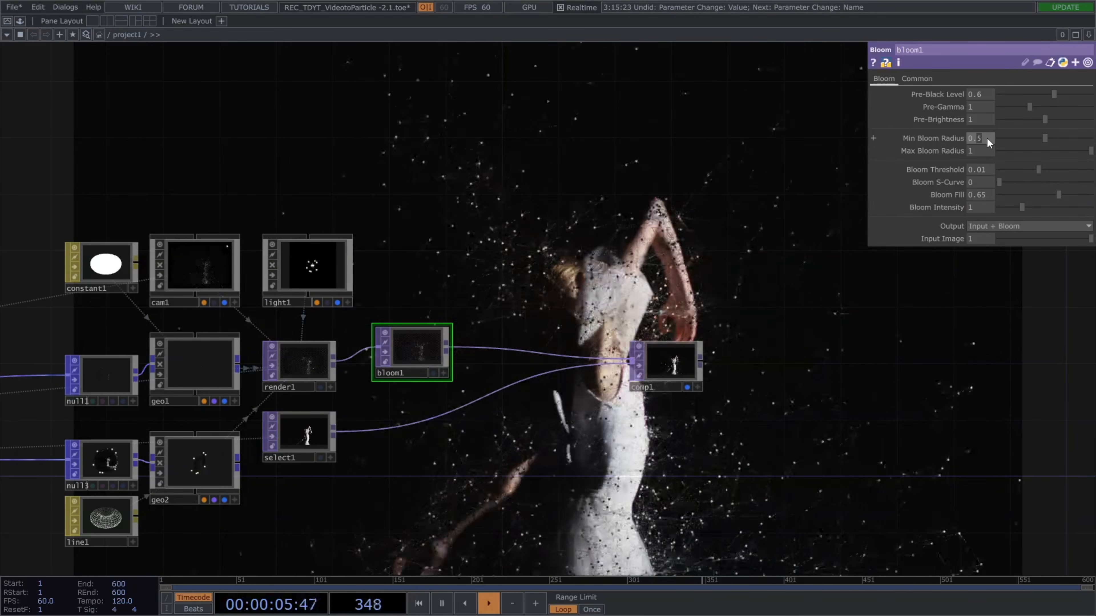
Set bloom1's Min Bloom Radius to 0.3 and its Bloom Threshold to 0.001.
drag(987, 138, 849, 133)
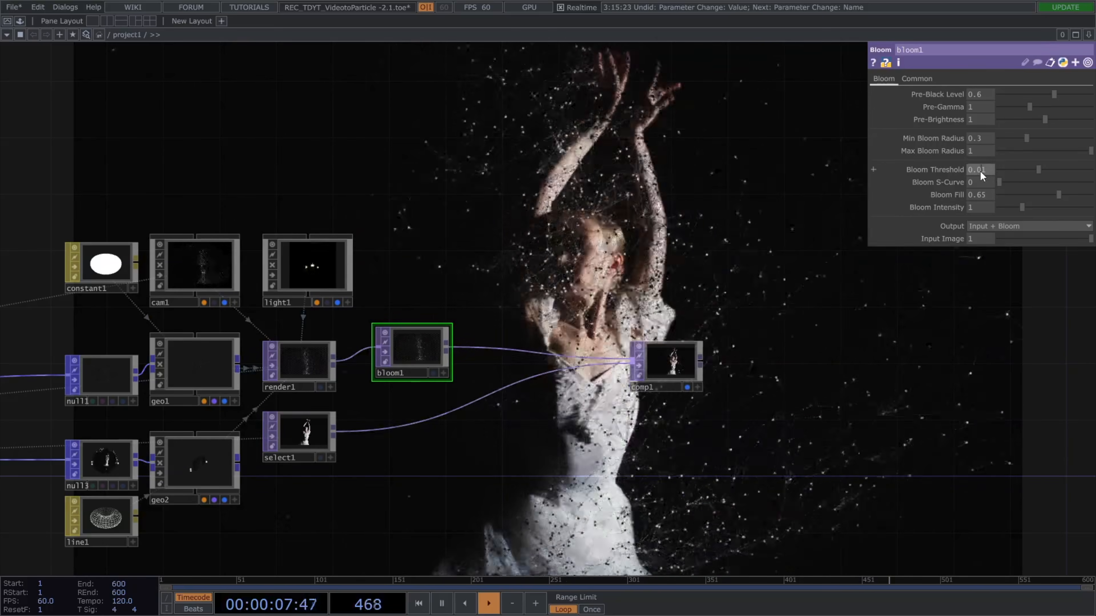
text(0)
key(Return)
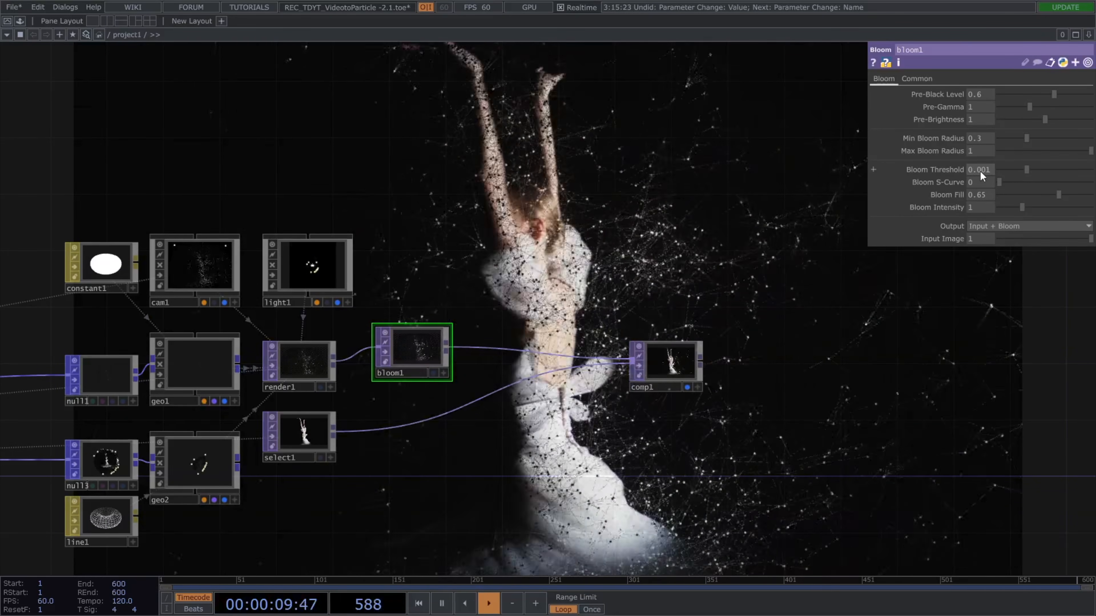
Set bloom1's Bloom Fill to 1 and its Bloom Intensity to 1.9.
drag(1051, 194, 1086, 201)
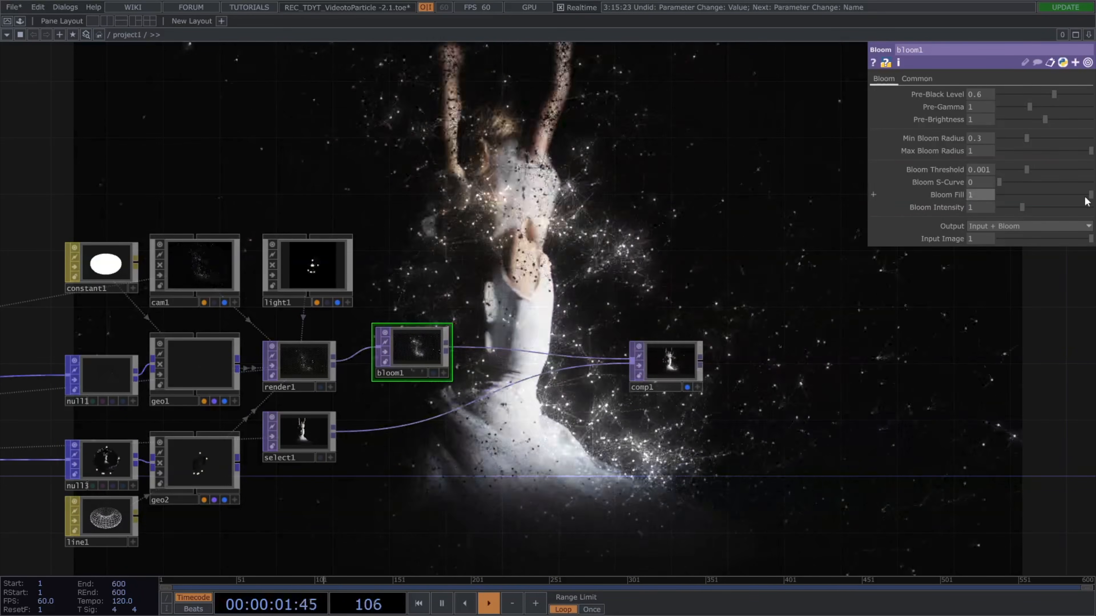
click(981, 206)
text(.)
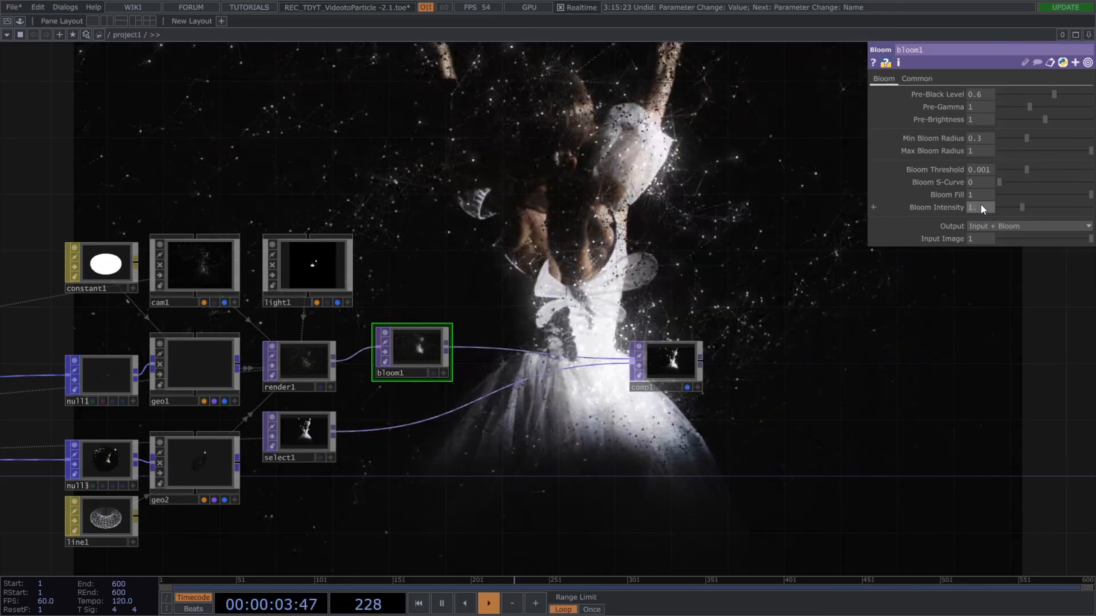
text(9)
key(Return)
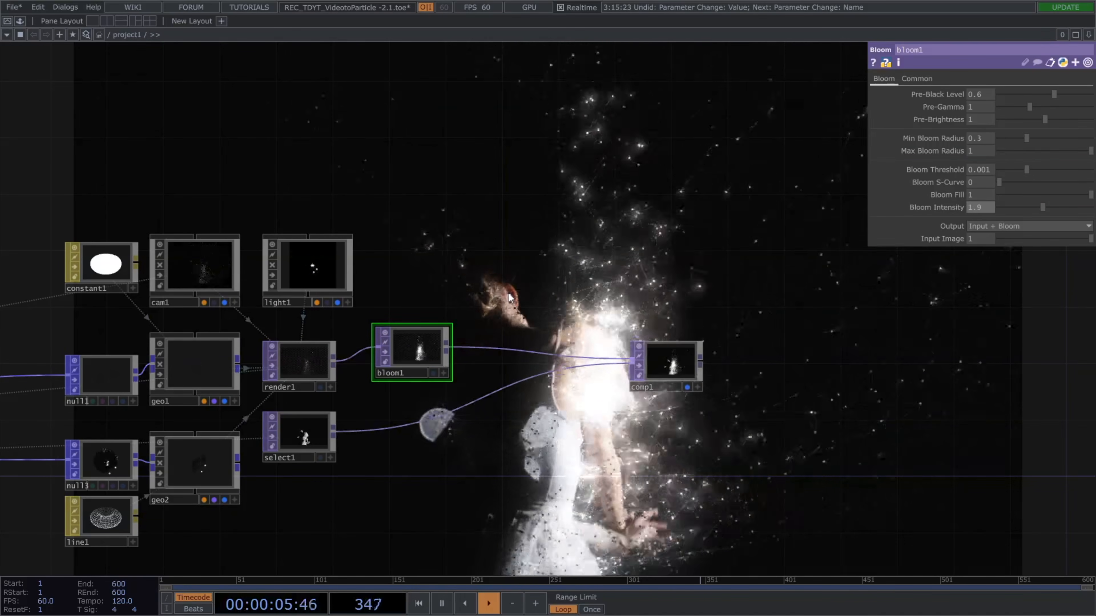
Lower the Pre-Shrink of blur1 to 3 and adjust its Filter Size.
drag(510, 298, 582, 320)
scroll(583, 318, down, 8)
drag(559, 420, 848, 416)
scroll(549, 386, up, 1)
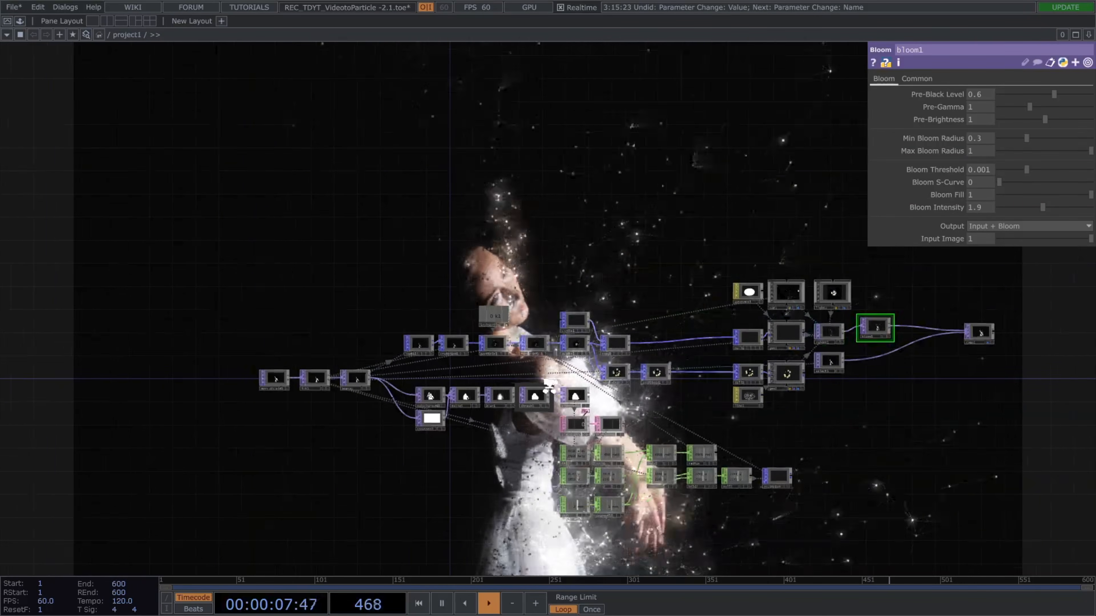
scroll(550, 387, up, 2)
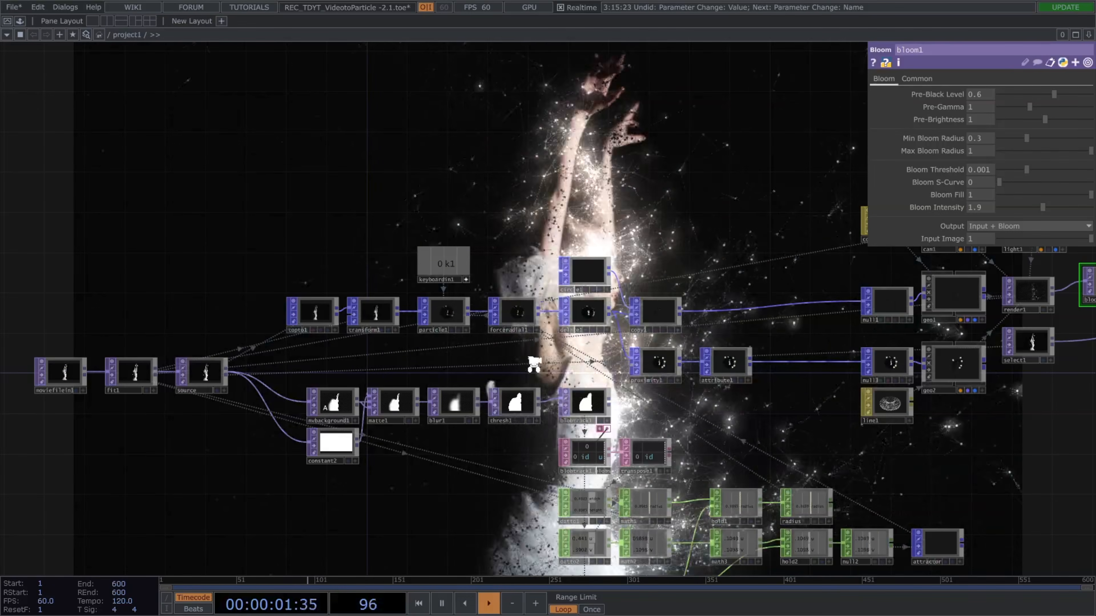
scroll(528, 362, up, 2)
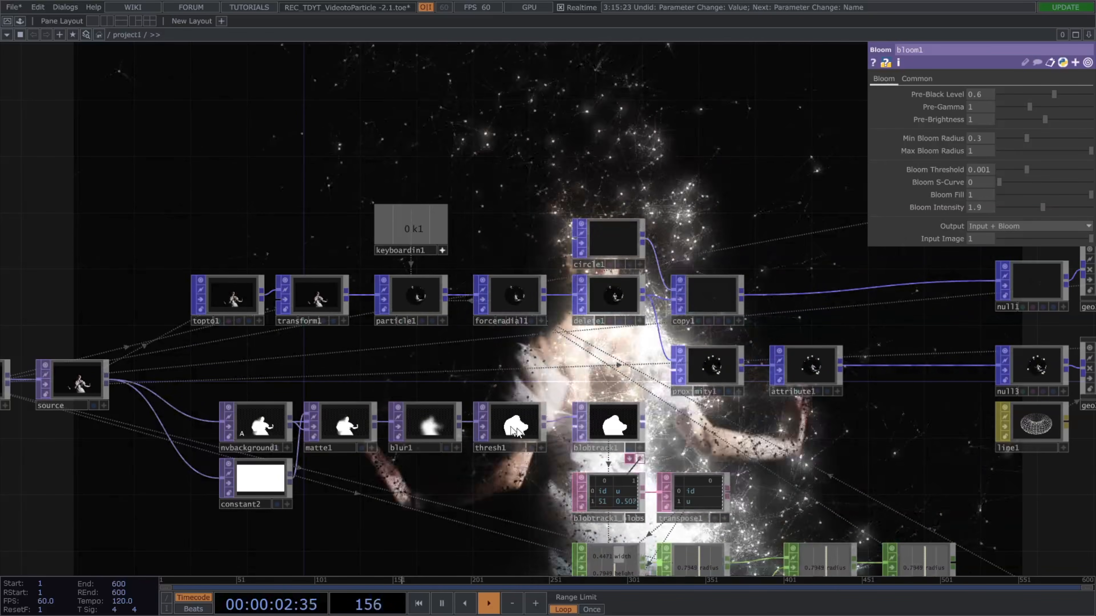
click(507, 429)
click(435, 421)
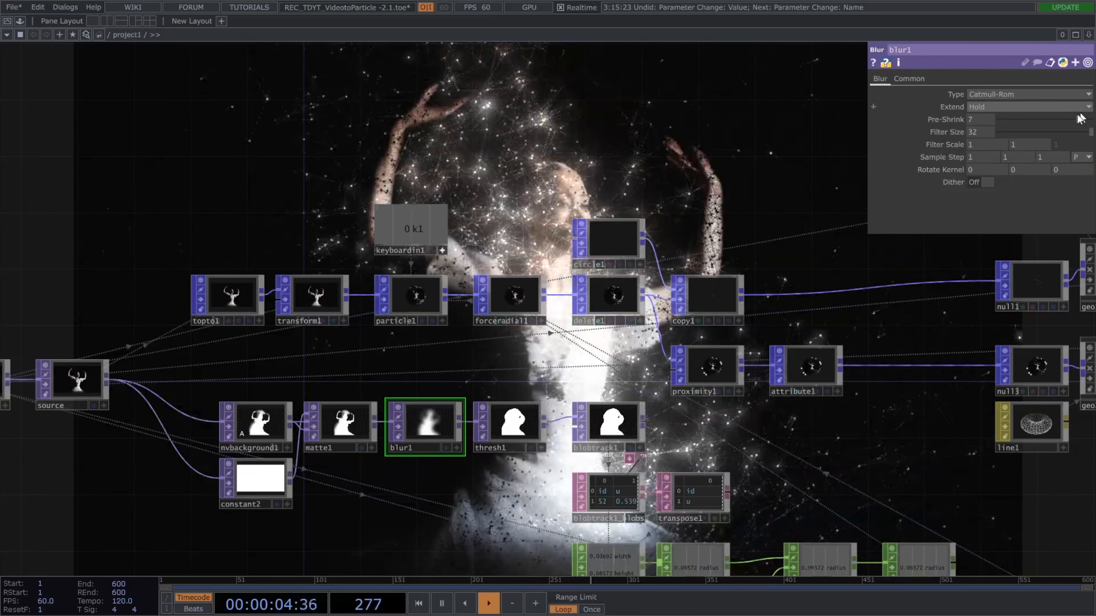
drag(1012, 122, 1038, 123)
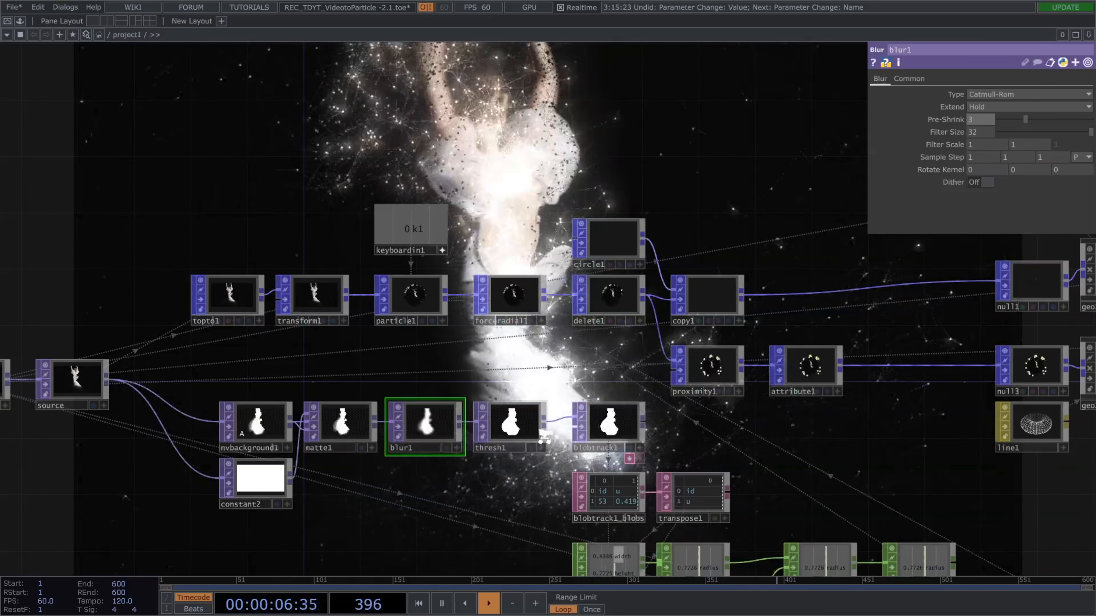
scroll(554, 438, up, 2)
mouse_move(1077, 133)
mouse_down()
mouse_move(1004, 139)
mouse_move(1090, 132)
mouse_up()
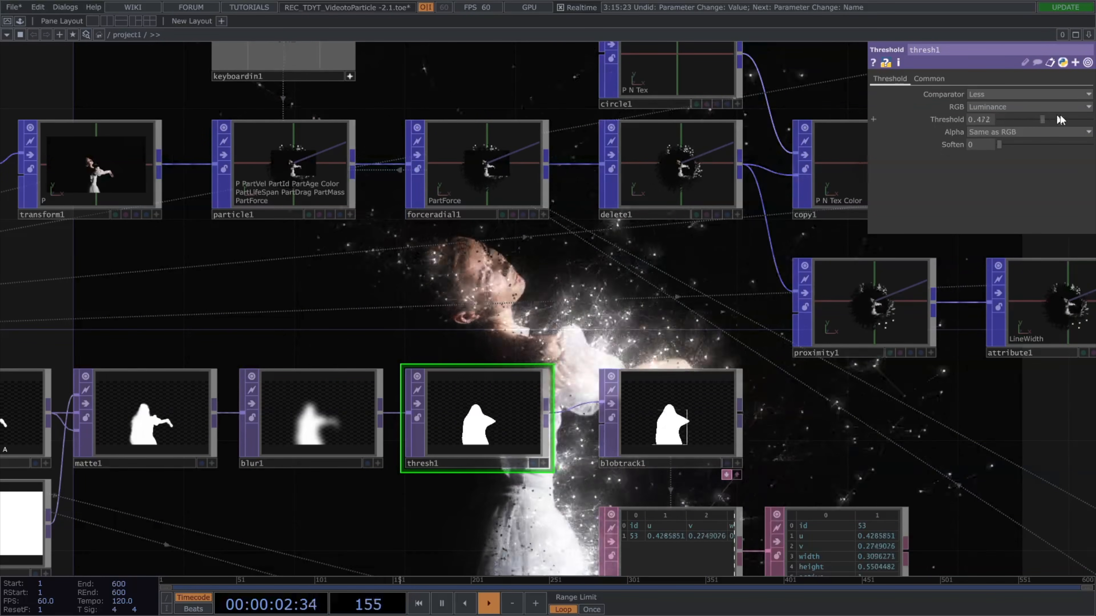
Raise the Threshold of thresh1 to about 0.76 and bring up the Constraints parameters of blobtrack1.
drag(1061, 120, 1086, 121)
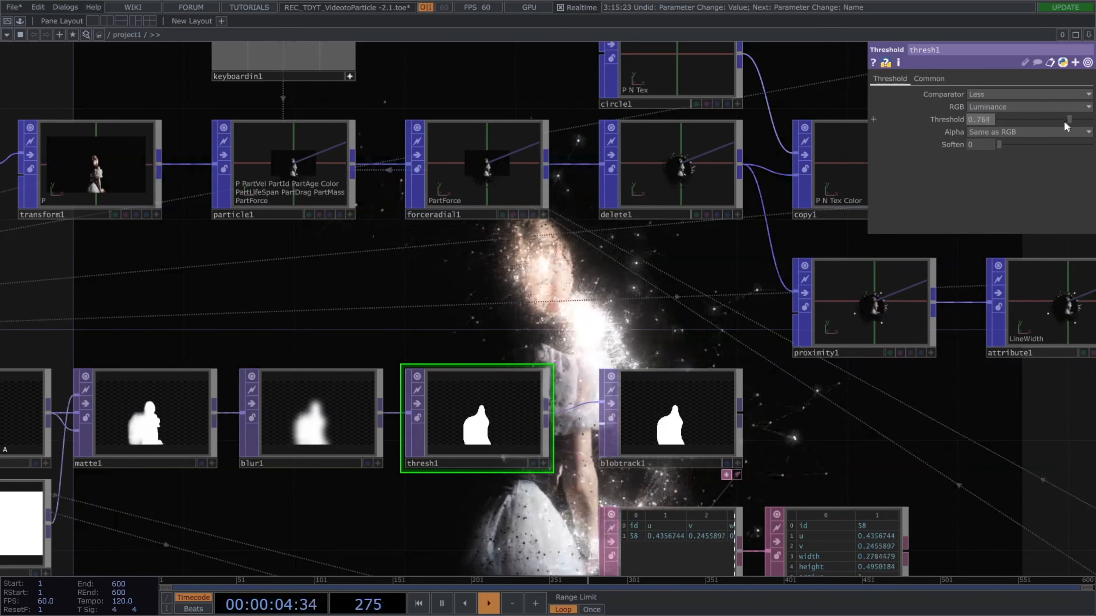
click(721, 375)
scroll(712, 358, down, 3)
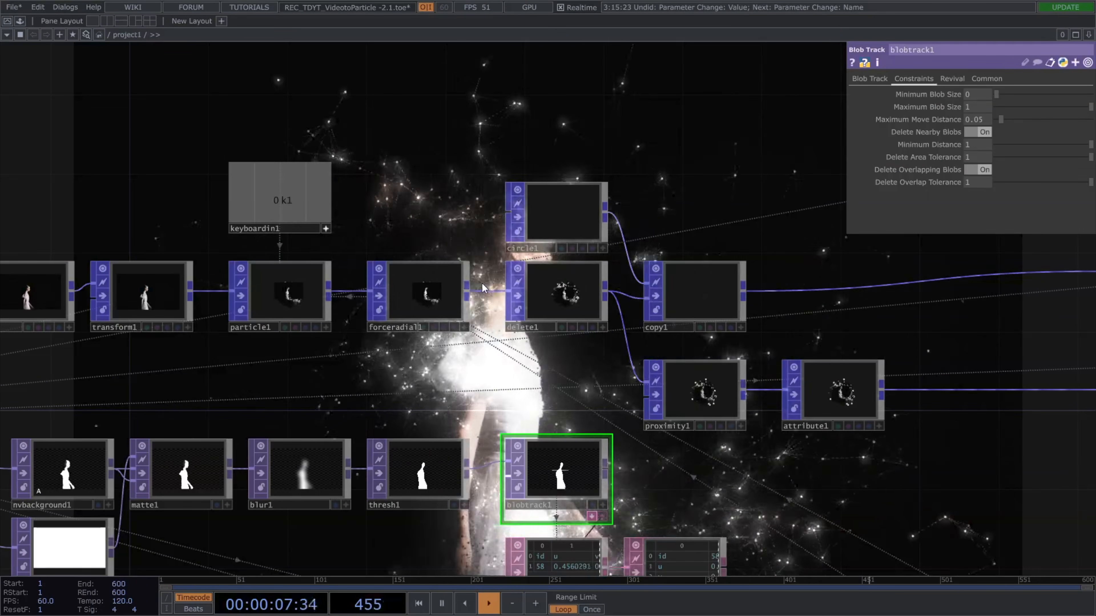
Set the Radius expression of forceradial1 to op('radius')['radius']/2.
click(440, 276)
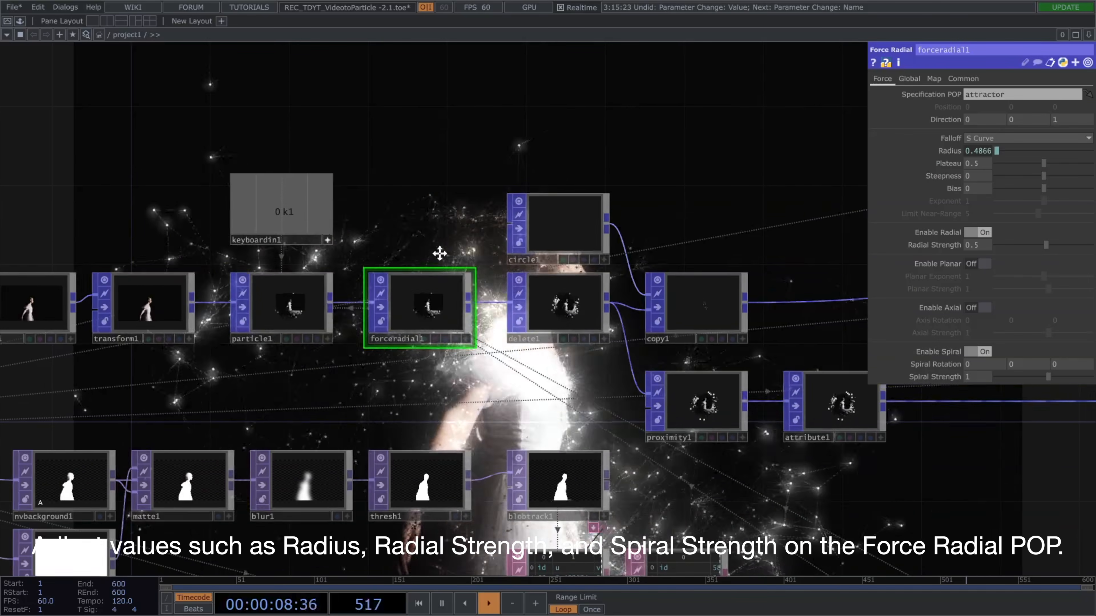
scroll(753, 206, down, 3)
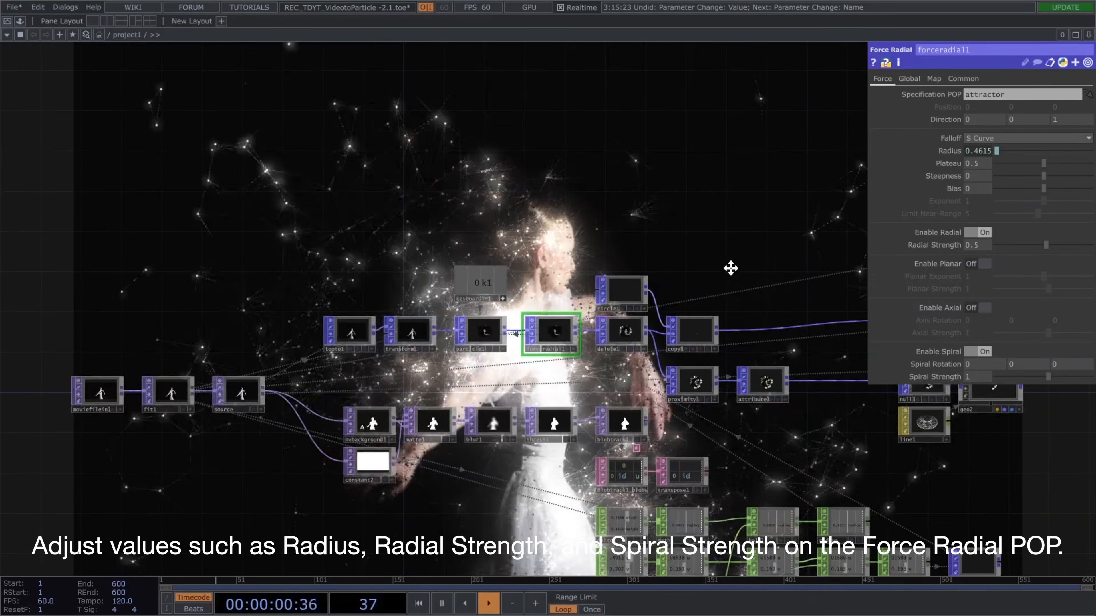
click(947, 151)
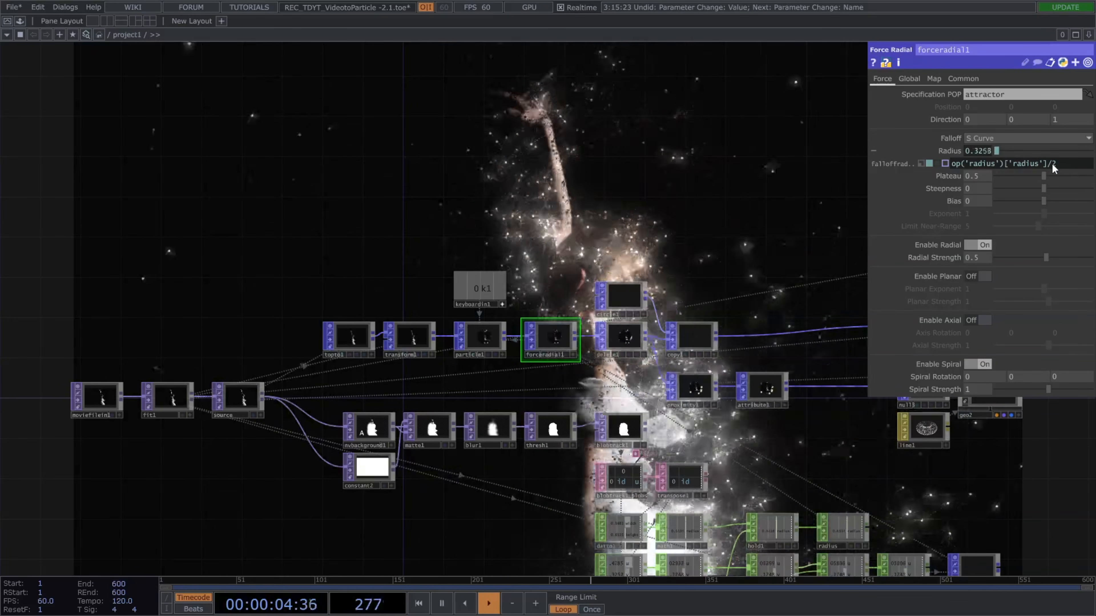
key(Return)
drag(711, 286, 693, 340)
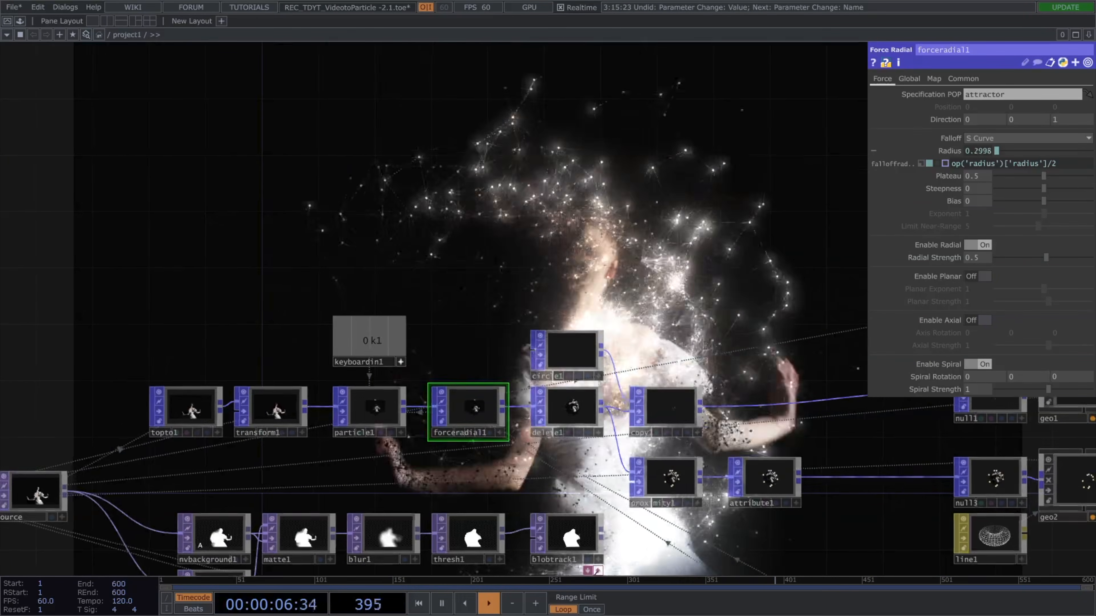
Try a Spiral Strength of 2 on forceradial1 and return it to 1.
scroll(675, 375, up, 2)
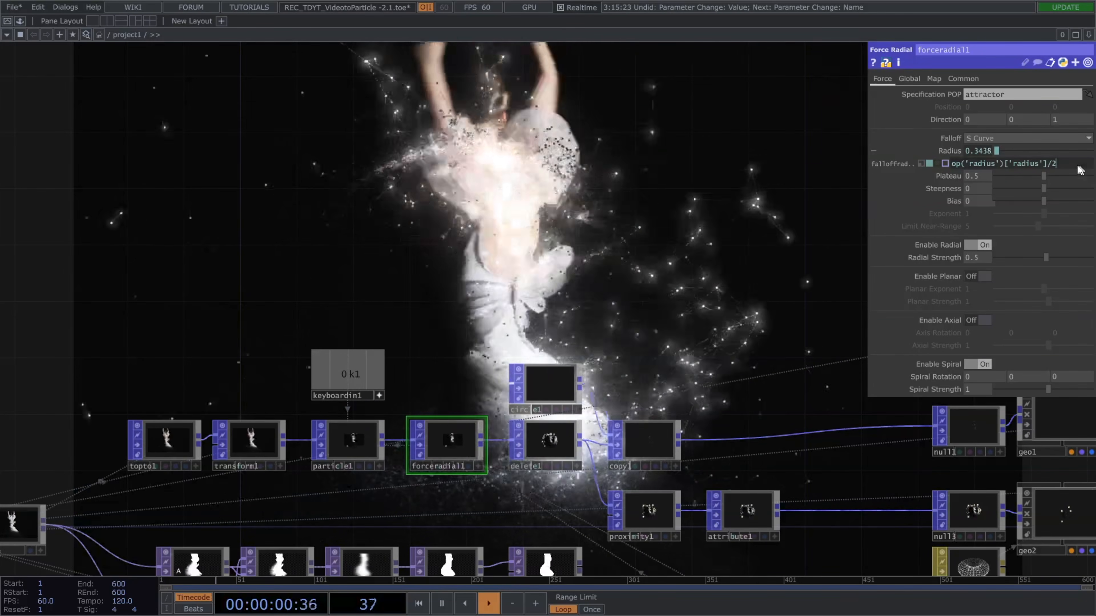
click(924, 150)
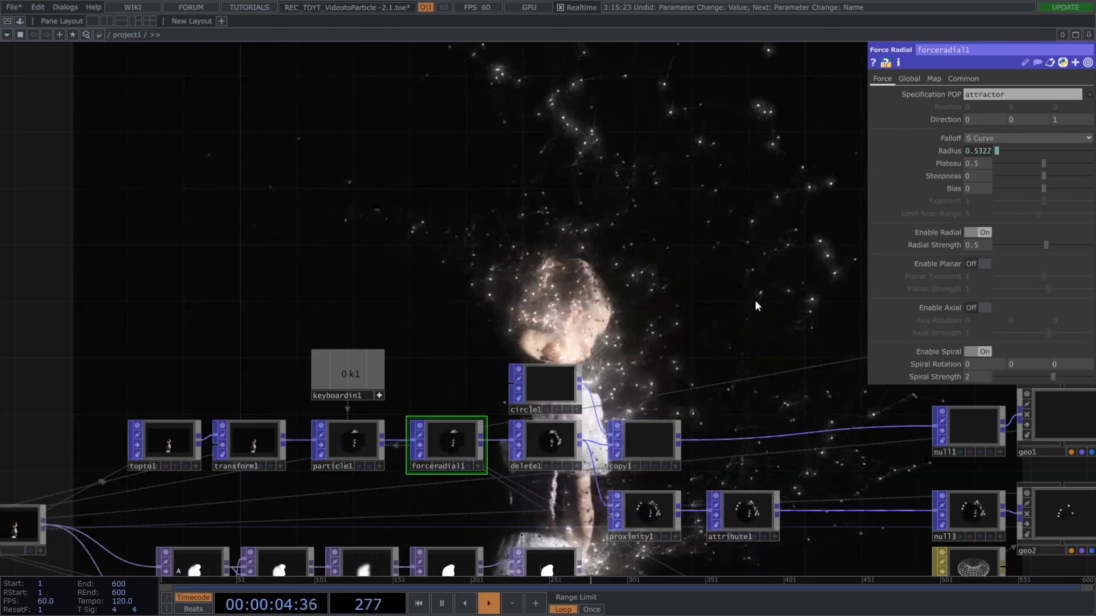
drag(1082, 380, 1089, 381)
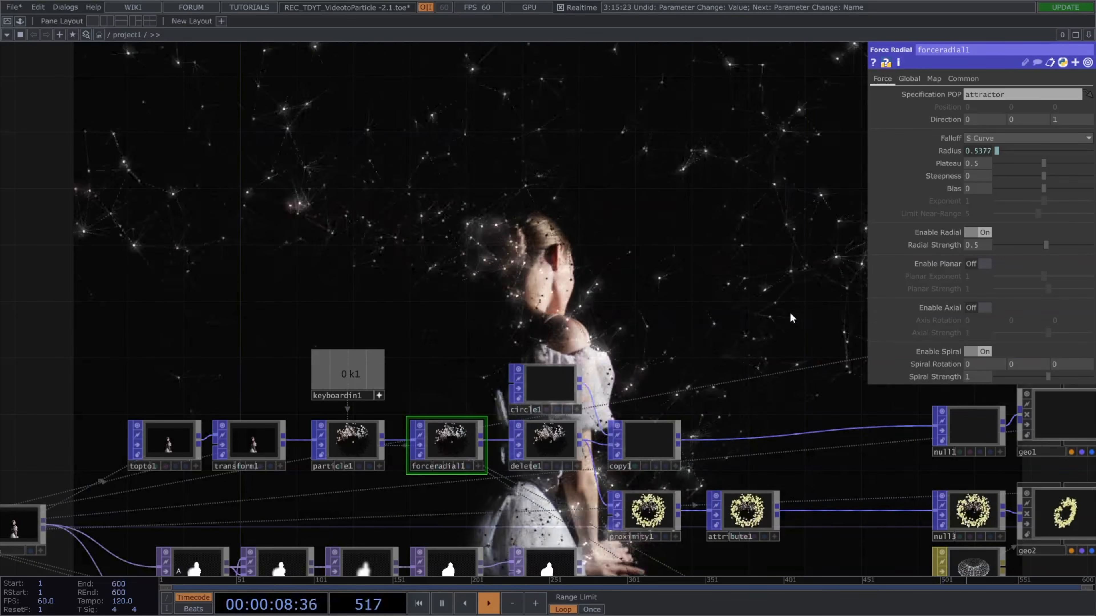
Set the Velocity Damping of particle1 to 0.622 so the particles slow down over time.
click(369, 447)
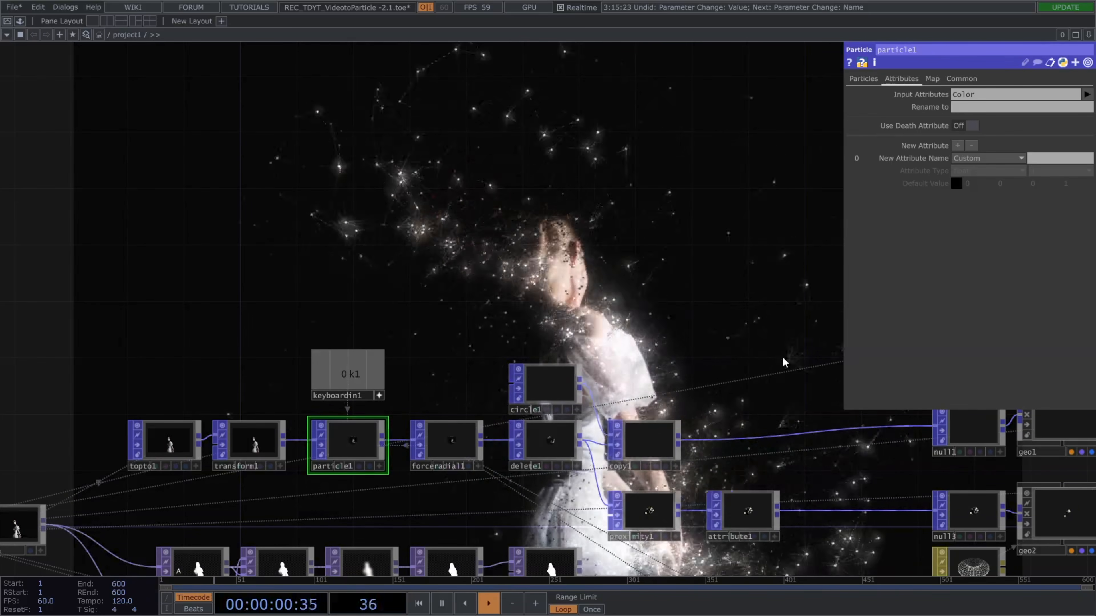
click(565, 438)
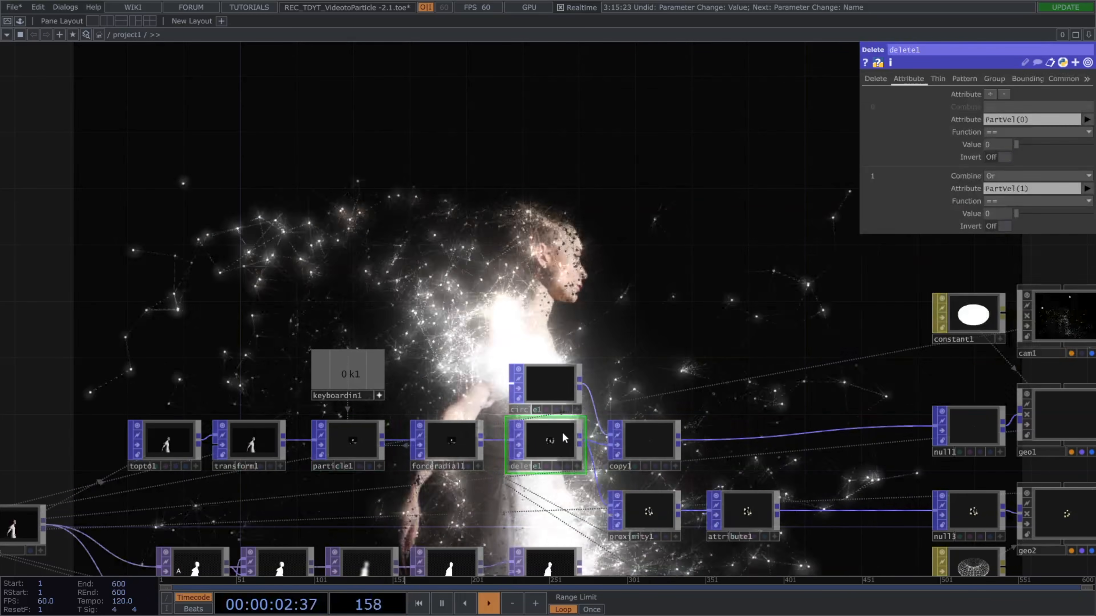
click(335, 450)
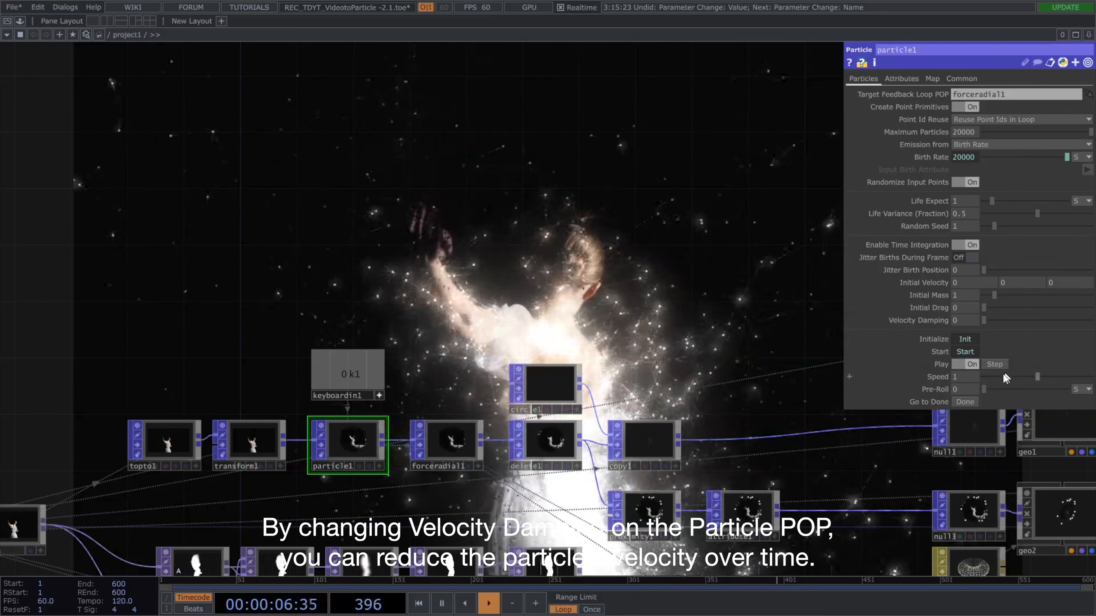
drag(982, 321, 1055, 320)
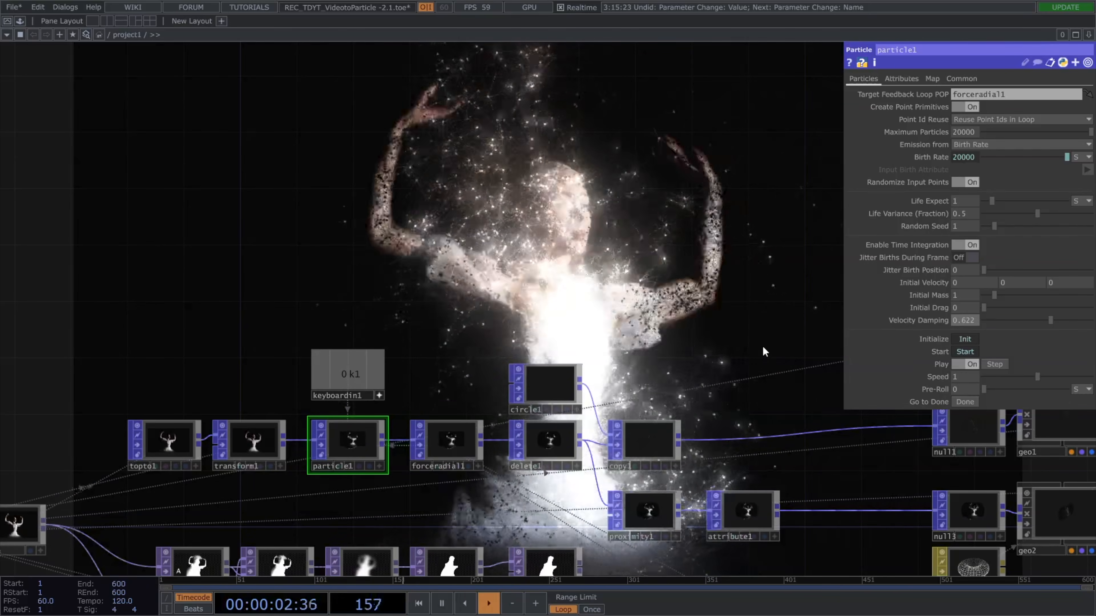
drag(762, 346, 755, 344)
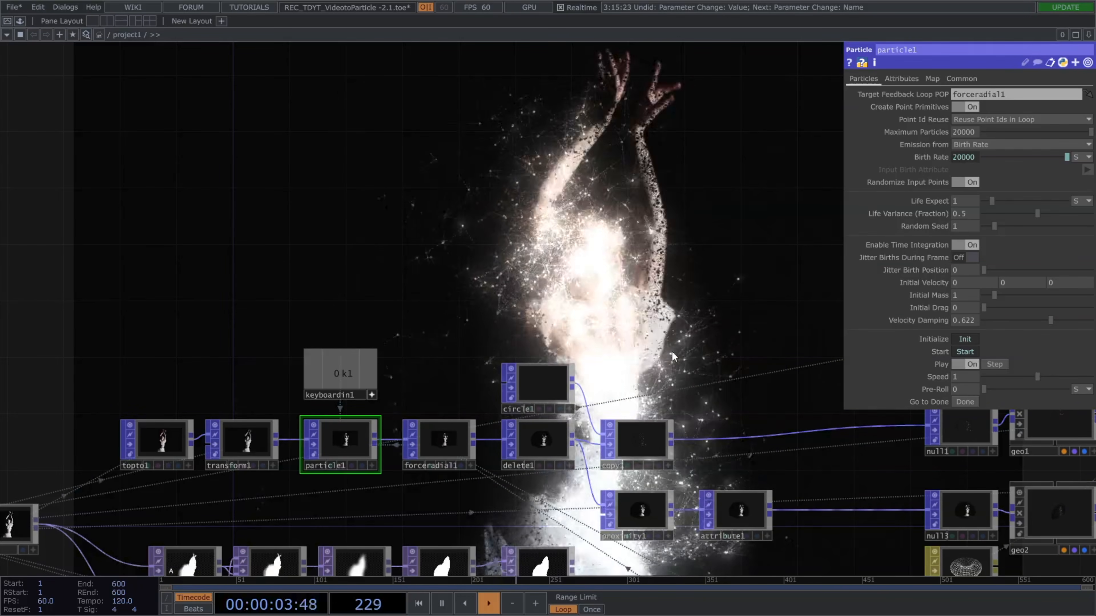
drag(672, 352, 666, 249)
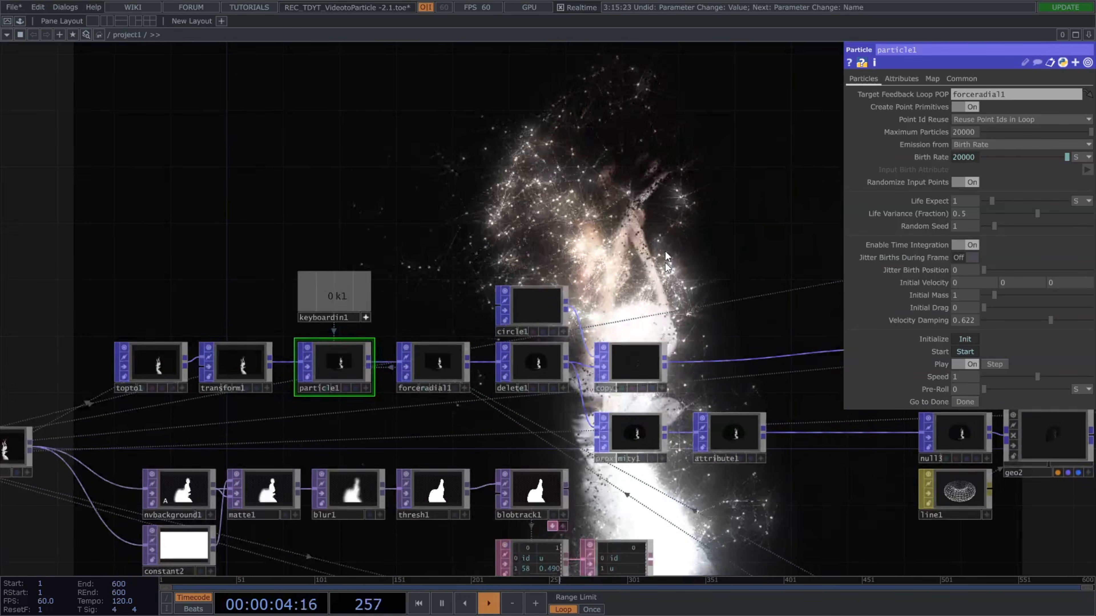
Try a Minimum Blob Size of 0.596 on blobtrack1 and return it to 0.
click(528, 468)
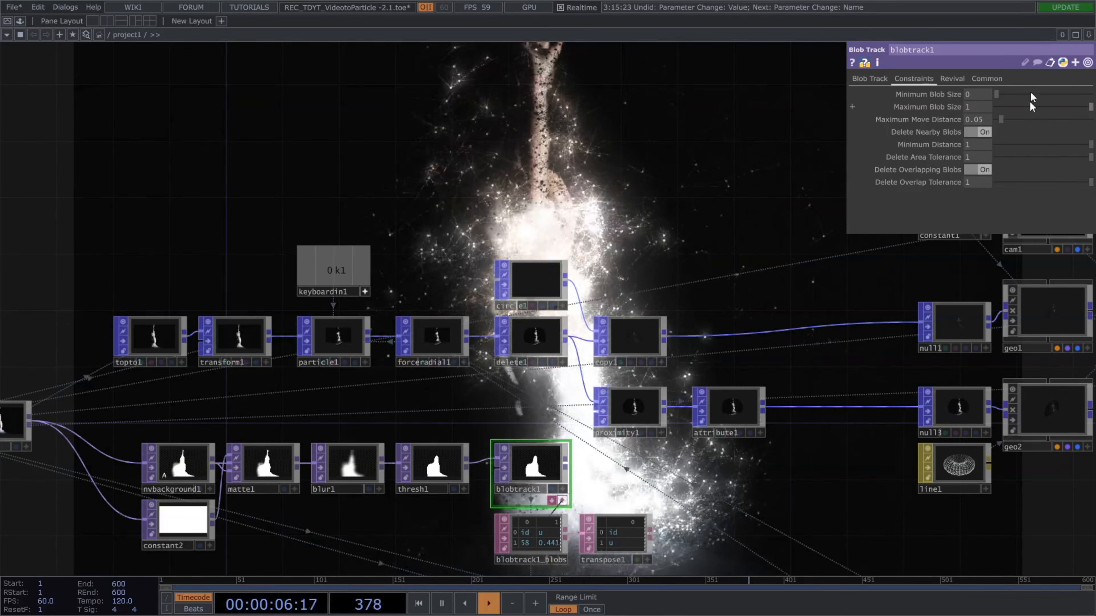
drag(996, 94, 1052, 97)
scroll(492, 458, up, 5)
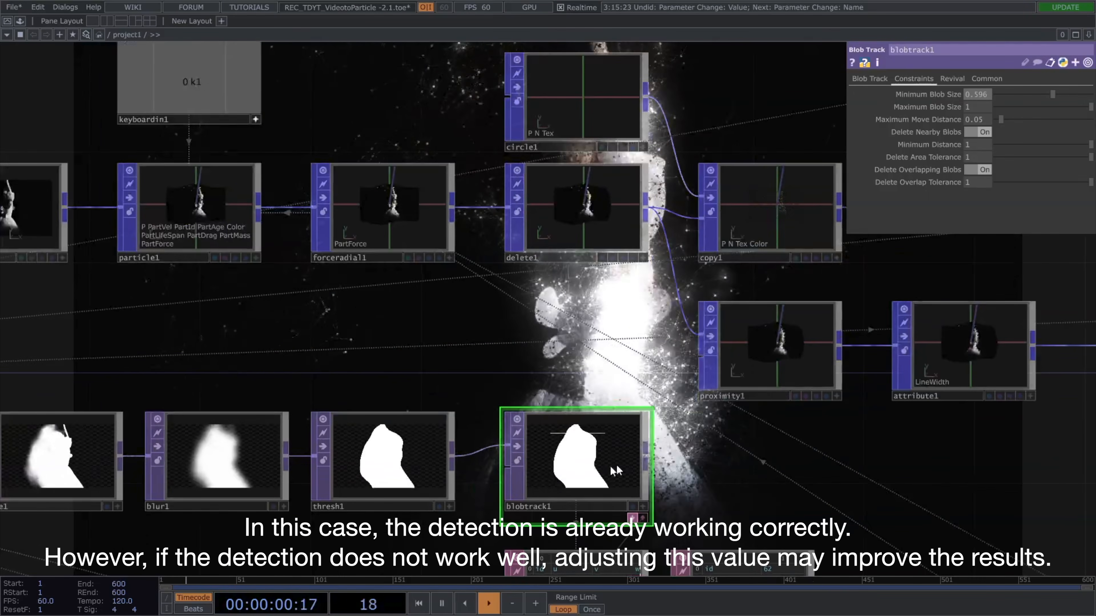
scroll(617, 465, up, 3)
scroll(775, 423, down, 3)
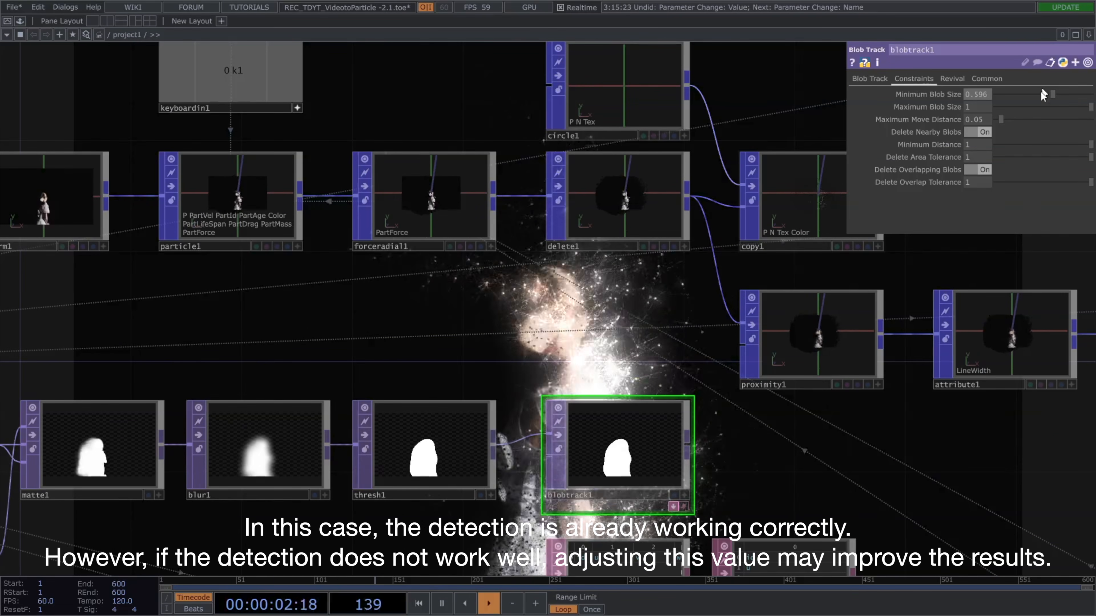
click(1003, 95)
drag(1051, 96, 978, 103)
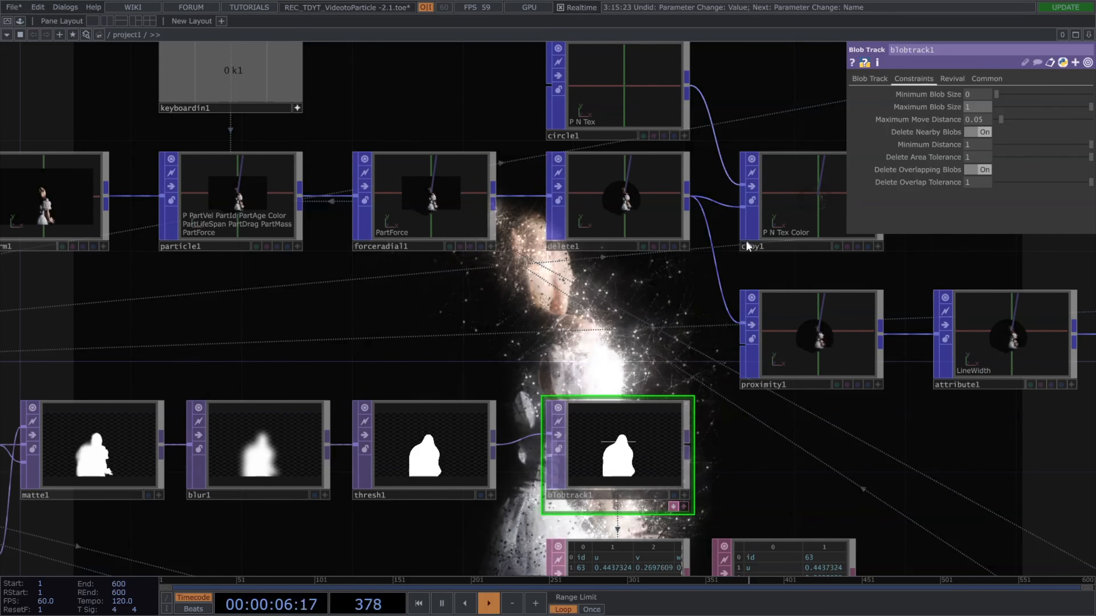
Add a second Movie File In TOP, load the jellyfish video and connect it to fit1 in place of the dancer video.
scroll(727, 315, down, 6)
scroll(832, 331, down, 3)
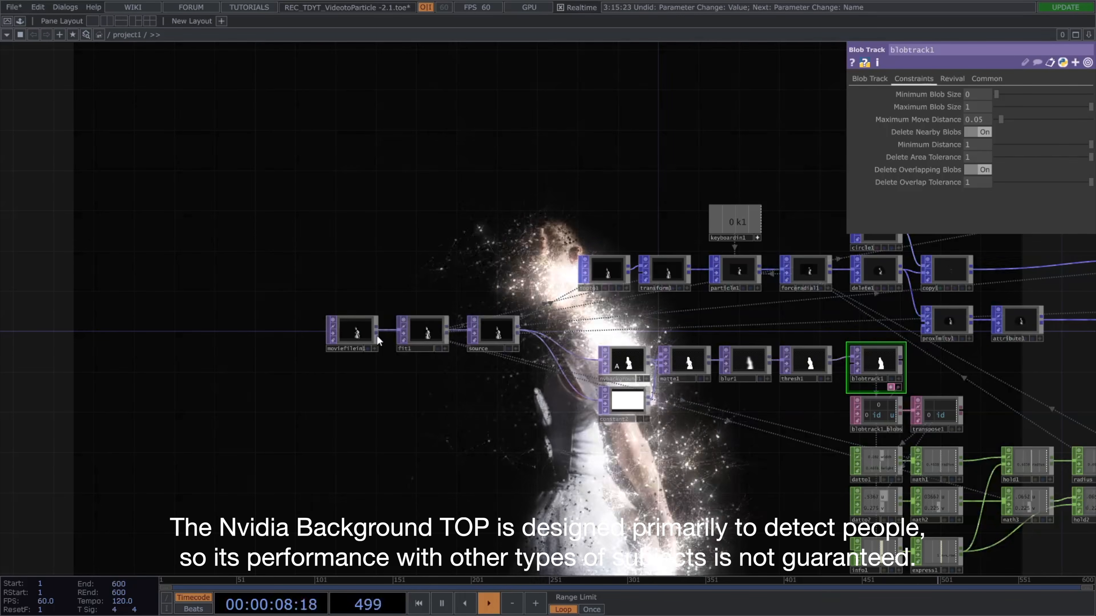
key(Tab)
click(353, 237)
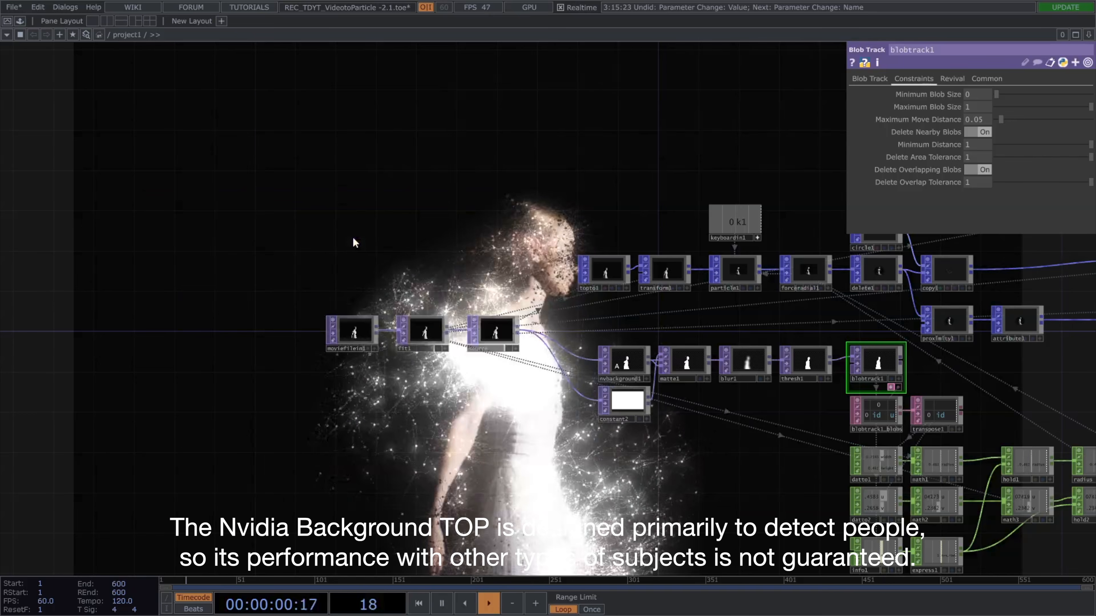
click(352, 381)
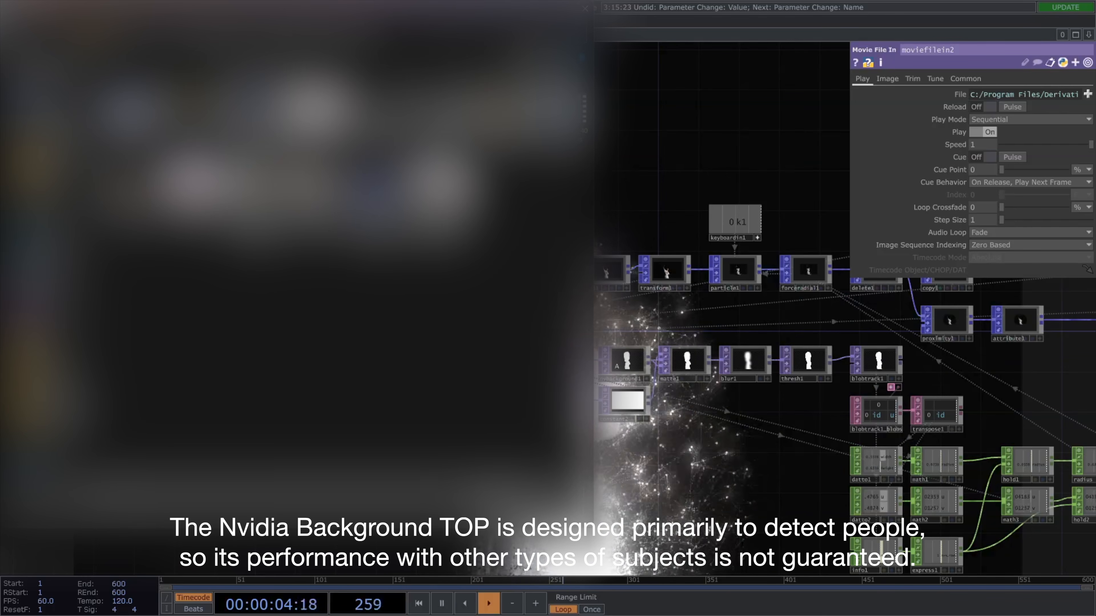
click(520, 513)
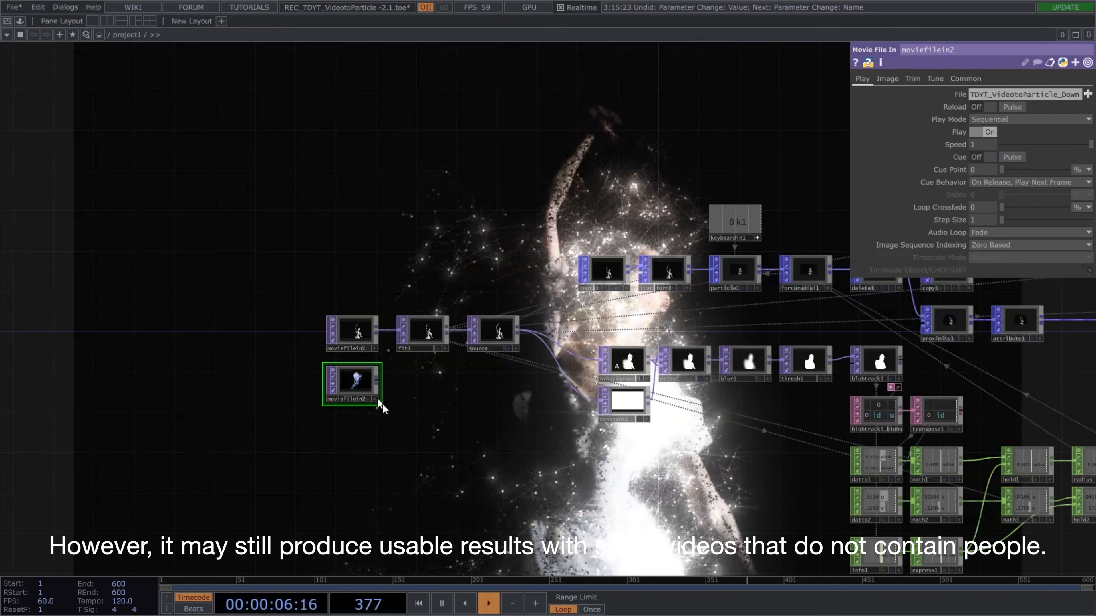
drag(376, 382, 396, 336)
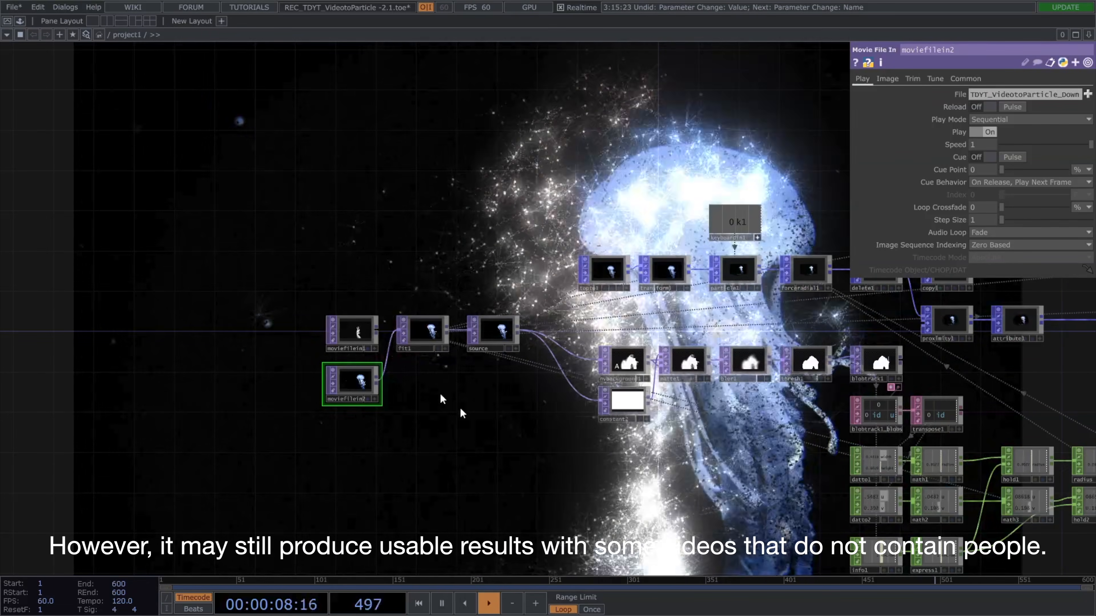
Lower the Bloom Fill and Bloom Intensity of bloom1 to tame the glow on the jellyfish.
drag(453, 421, 304, 435)
scroll(346, 462, down, 3)
drag(374, 476, 112, 457)
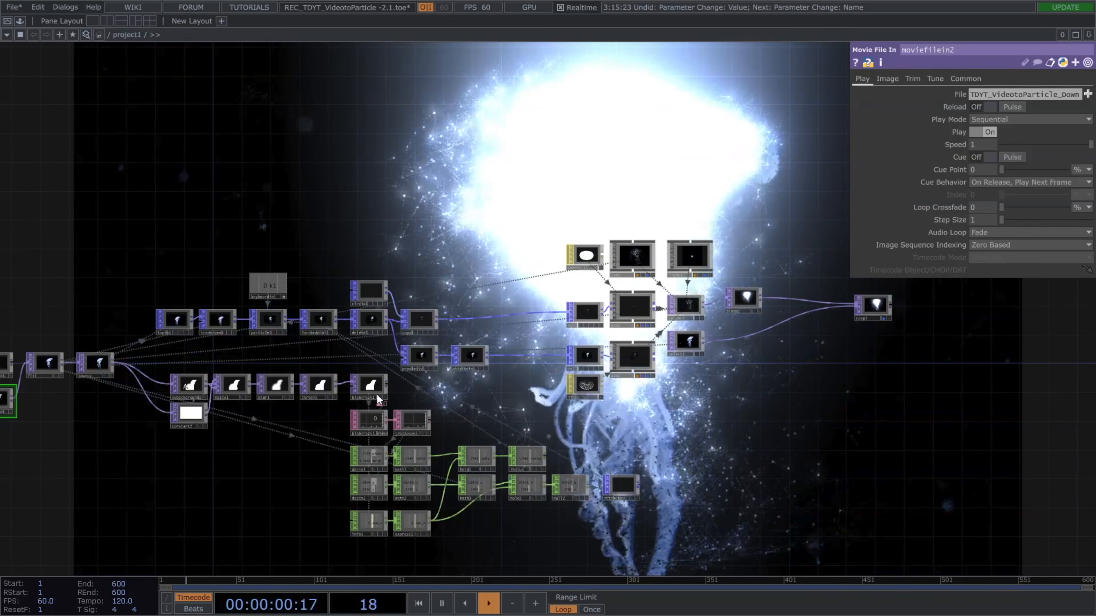
scroll(377, 394, up, 6)
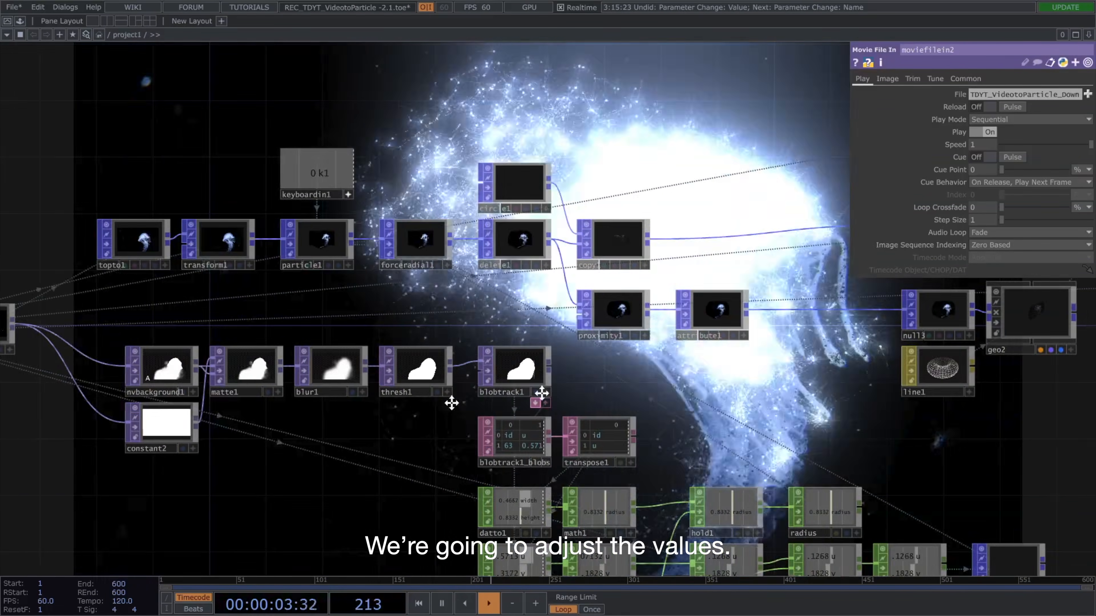
drag(760, 405, 164, 468)
click(624, 298)
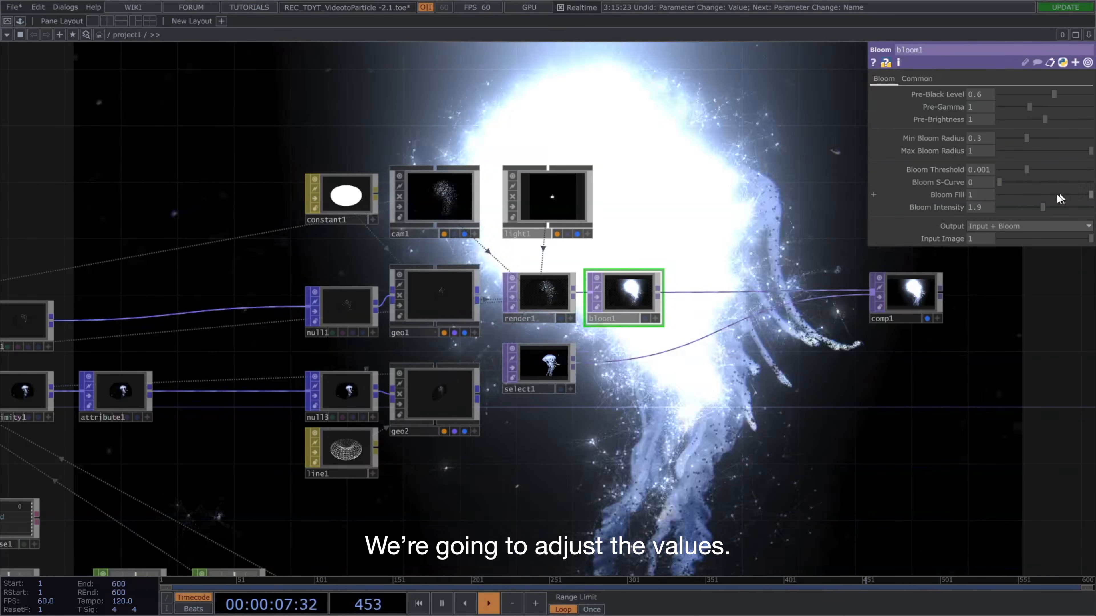
drag(1060, 197, 1011, 195)
drag(1040, 208, 1010, 207)
Set the Radius expression of forceradial1 to op('radius')['radius'].
scroll(694, 409, down, 5)
click(451, 356)
scroll(496, 356, up, 5)
click(475, 348)
click(440, 349)
click(955, 150)
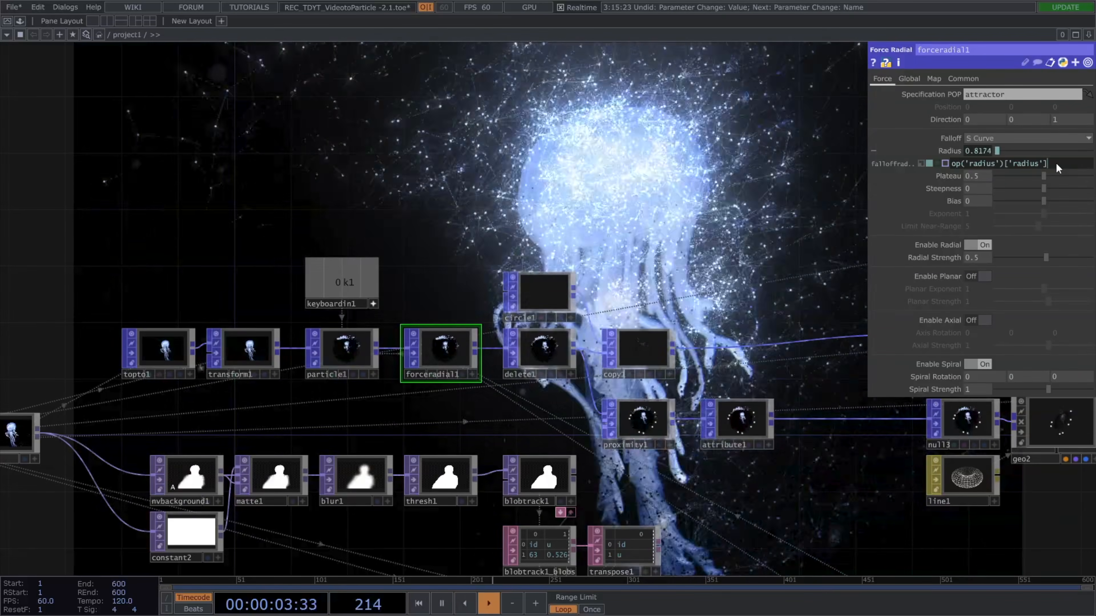
click(955, 150)
Lower the Threshold of thresh1 while comparing its mask with the blobtrack1 detection.
click(540, 479)
scroll(524, 514, up, 5)
click(302, 399)
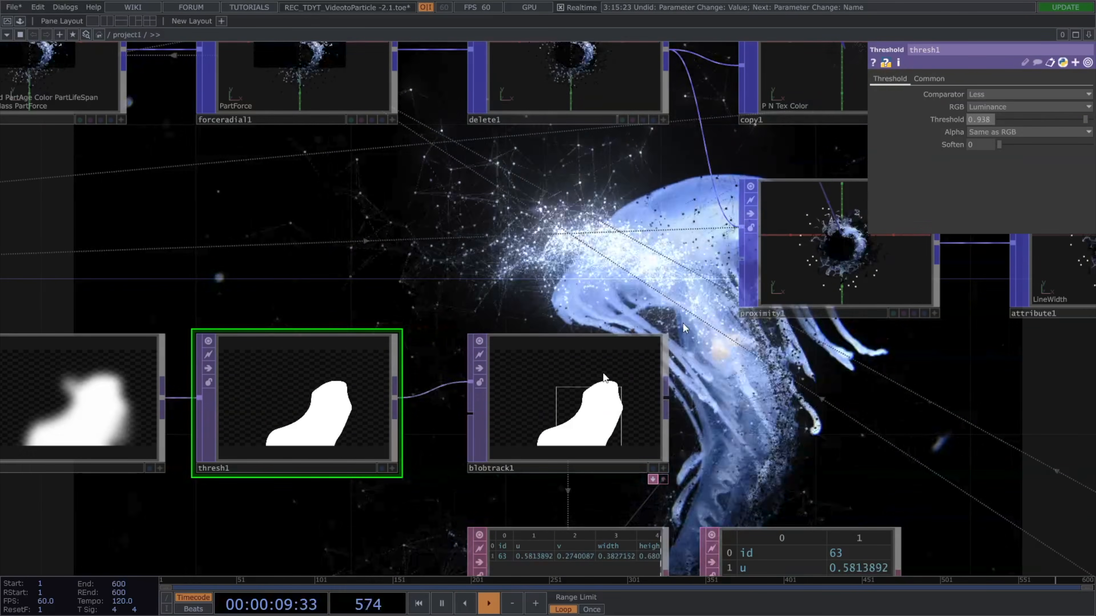
click(604, 381)
scroll(535, 272, down, 3)
scroll(291, 475, down, 4)
scroll(458, 415, up, 1)
click(326, 401)
drag(1024, 121, 1018, 122)
Set the Radial Strength of forceradial1 to 0.2.
drag(259, 333, 307, 433)
click(373, 375)
click(966, 245)
double_click(971, 245)
text(.2)
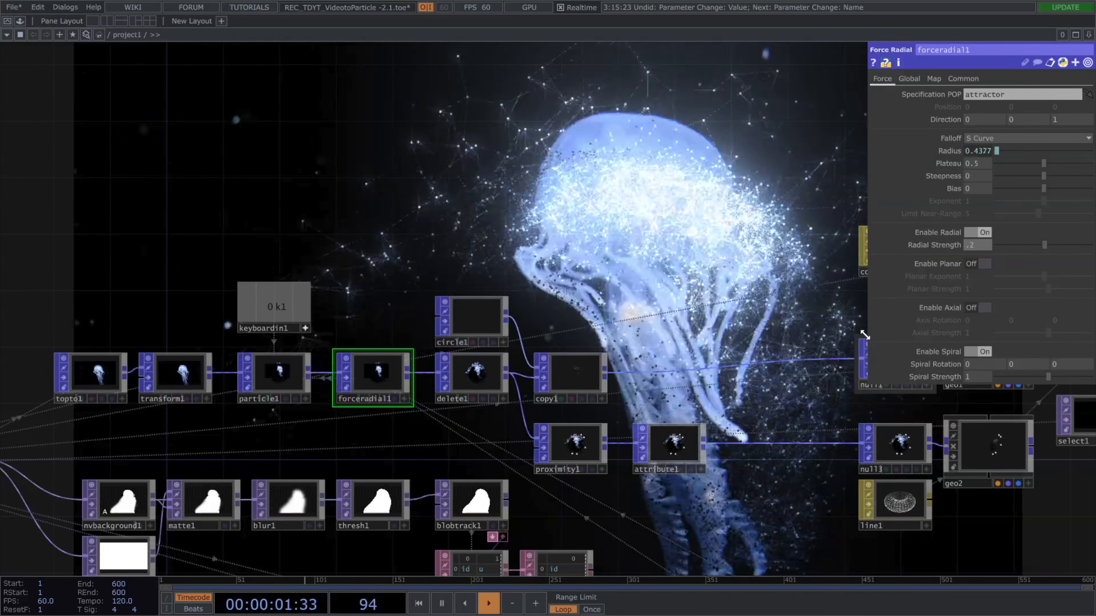
Turn off Delete Nearby Blobs and Delete Overlapping Blobs in the Constraints parameters of blobtrack1.
click(470, 501)
click(913, 78)
click(974, 133)
click(975, 169)
Set the Threshold of thresh1 to about 0.348.
scroll(448, 501, up, 4)
drag(397, 521, 409, 411)
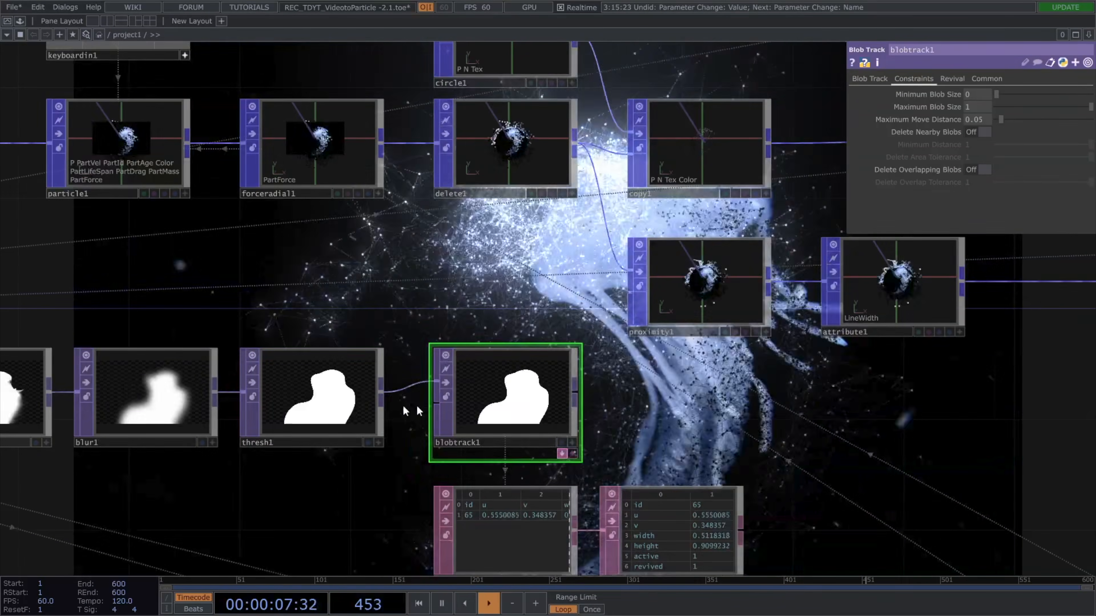
click(311, 391)
mouse_move(1019, 121)
mouse_down()
mouse_move(1008, 125)
mouse_move(1031, 121)
mouse_up()
scroll(558, 472, down, 6)
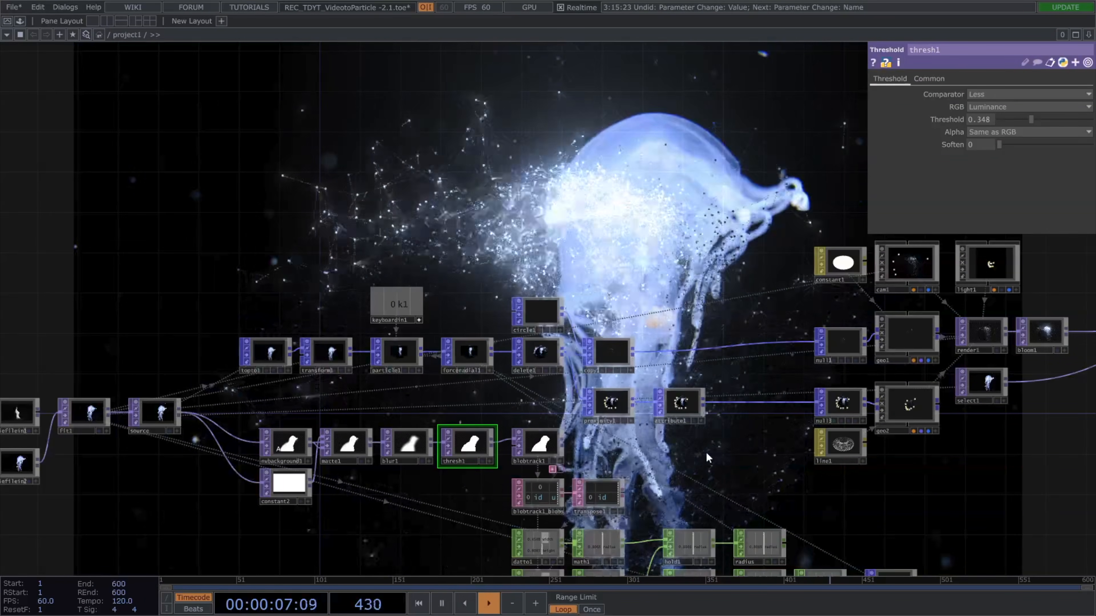
Bring up the LineWidth settings of attribute1 on the proximity line branch.
scroll(707, 453, down, 5)
drag(803, 490, 700, 483)
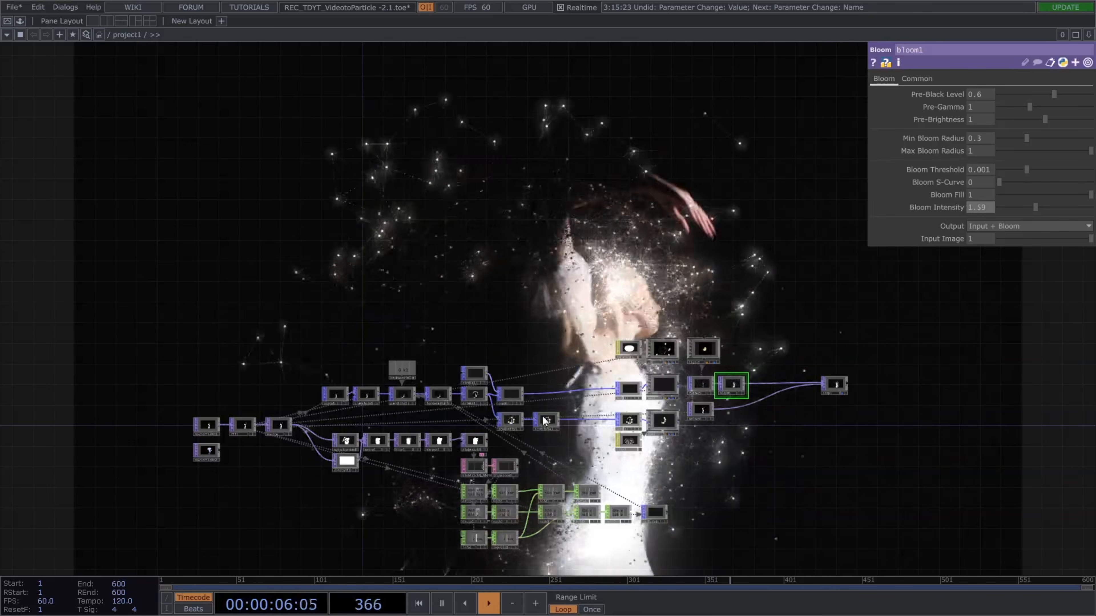
click(546, 420)
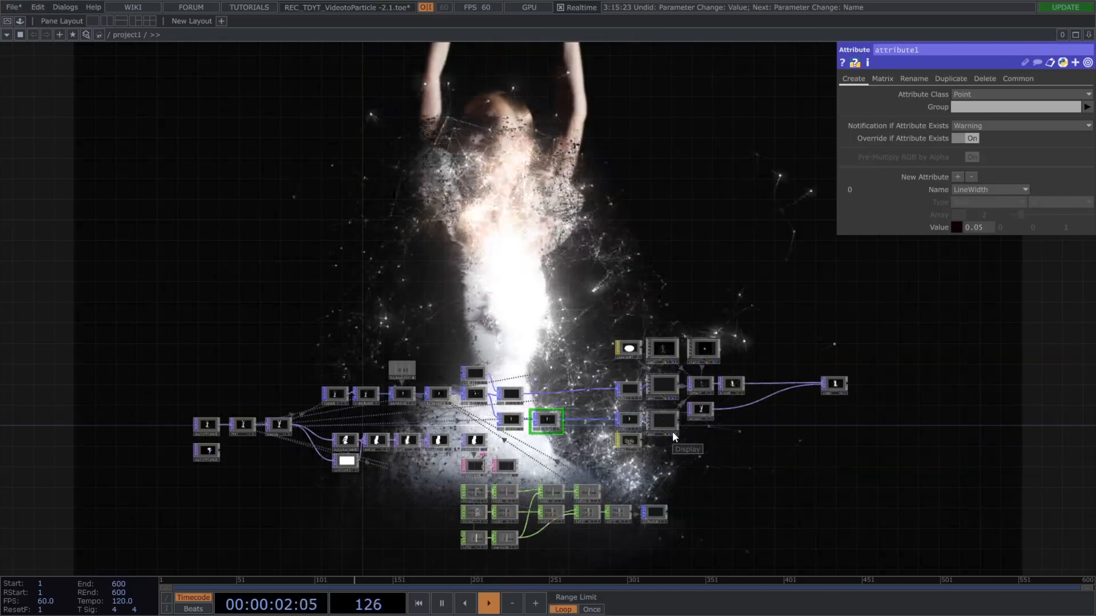
scroll(710, 438, up, 2)
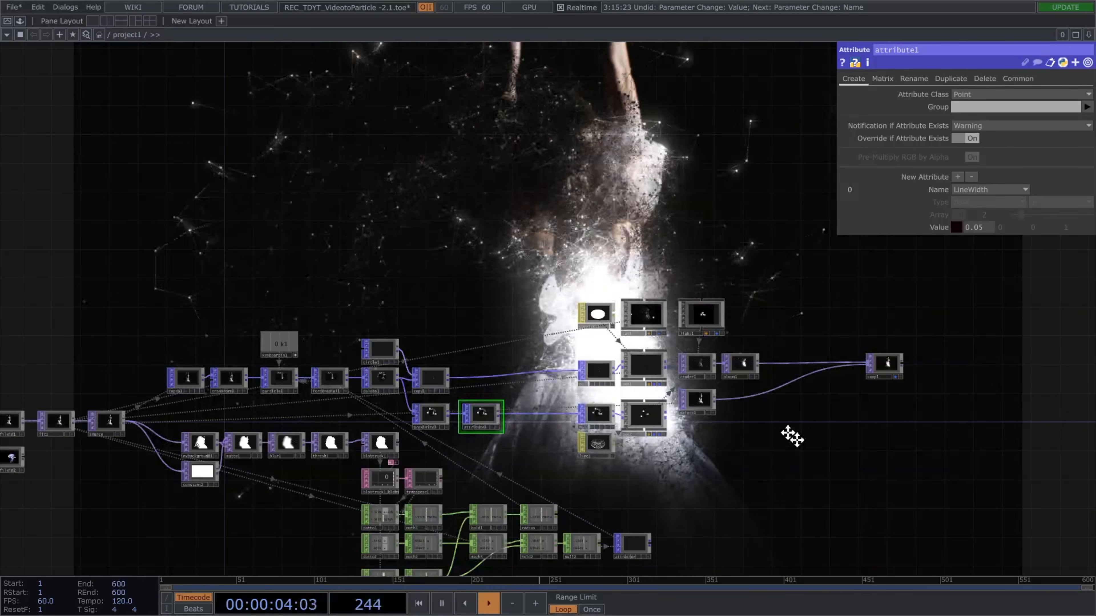